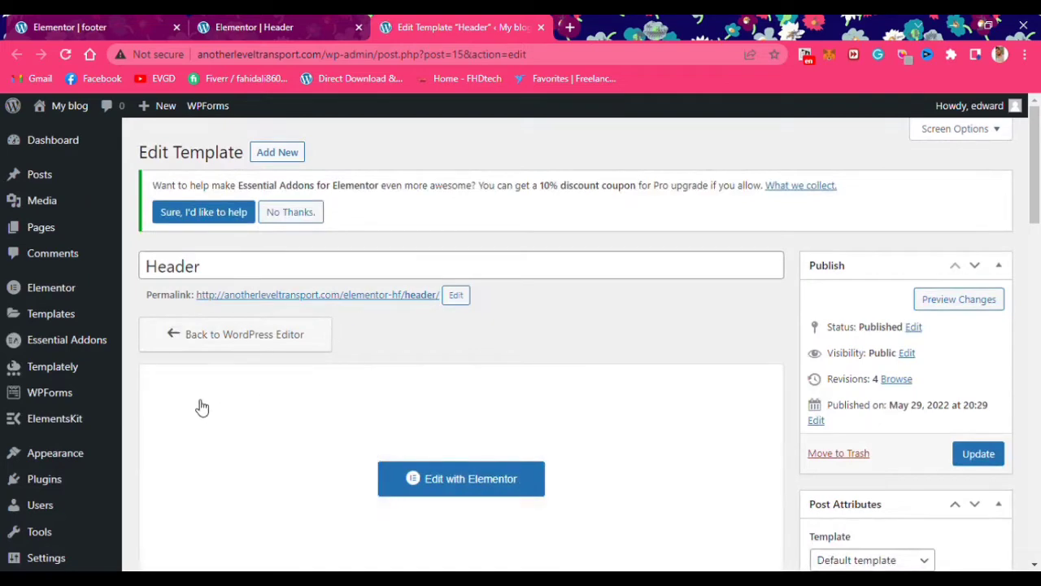
Set the permalink structure to Post name and save
scroll(54, 440, down, 2)
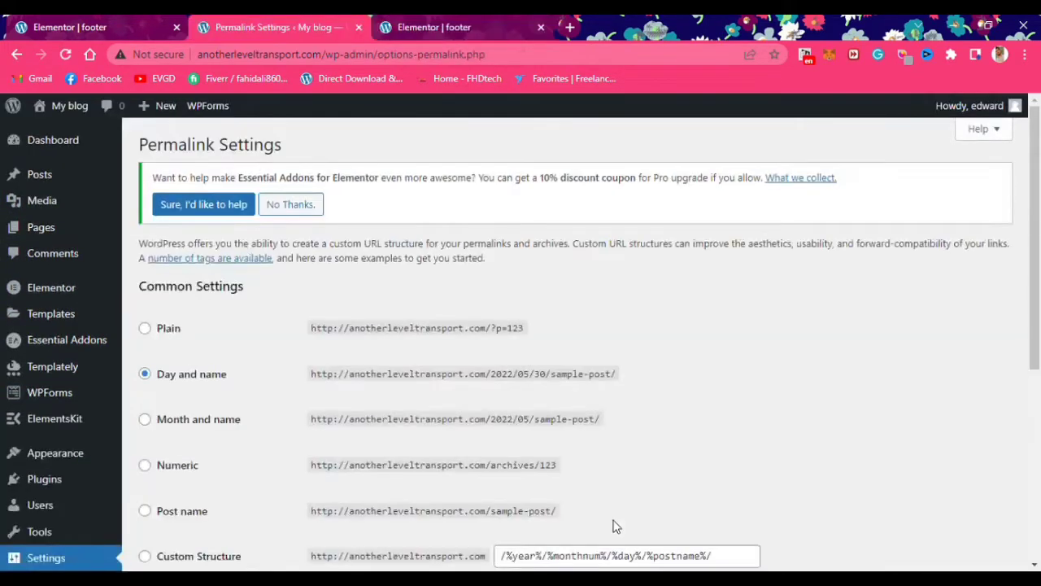
scroll(231, 369, down, 1)
scroll(236, 419, down, 1)
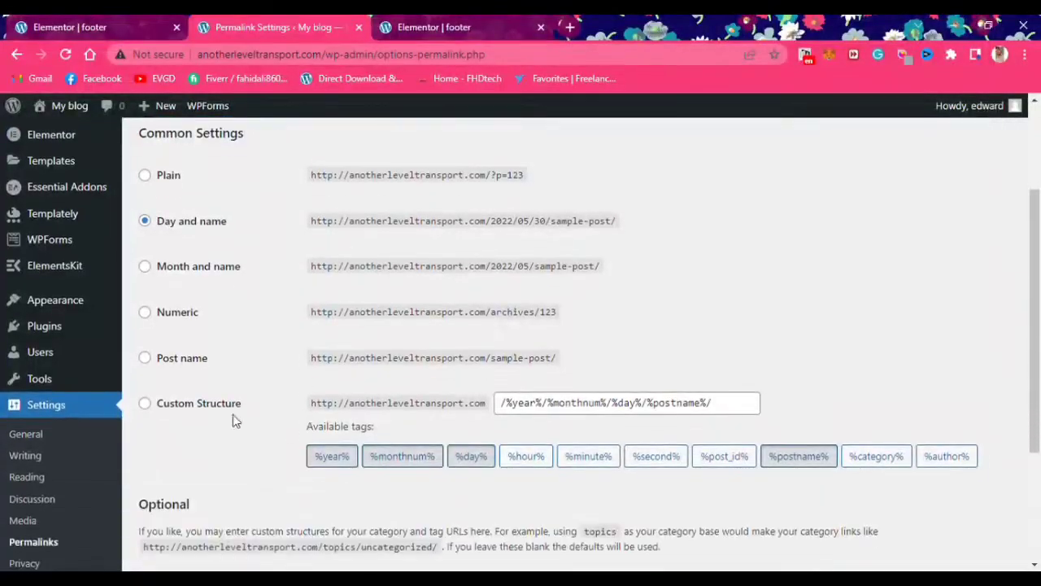
click(145, 359)
scroll(752, 479, down, 3)
click(177, 492)
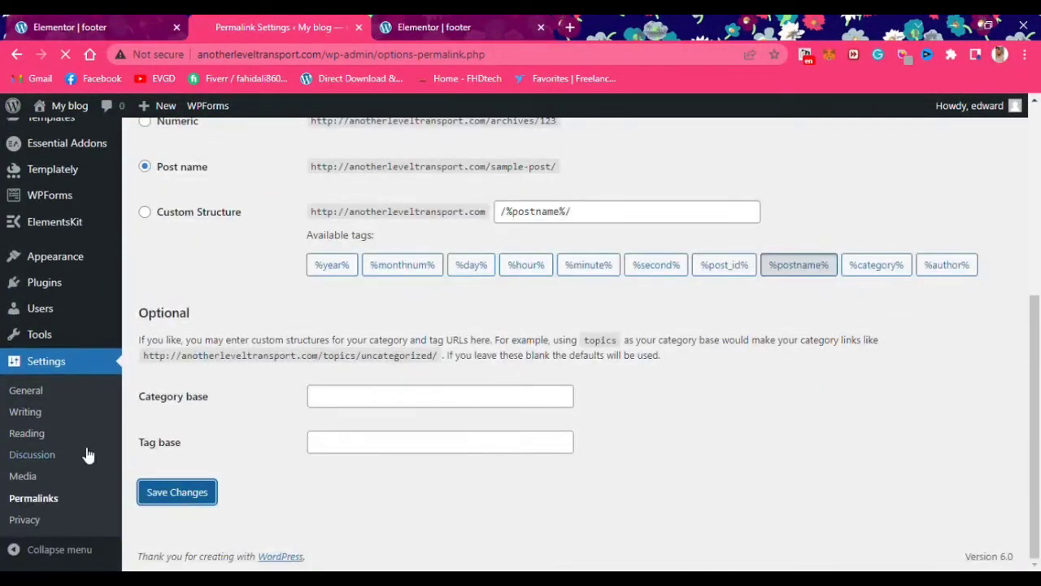
In Reading settings, make the homepage a static page set to Home
scroll(39, 435, down, 3)
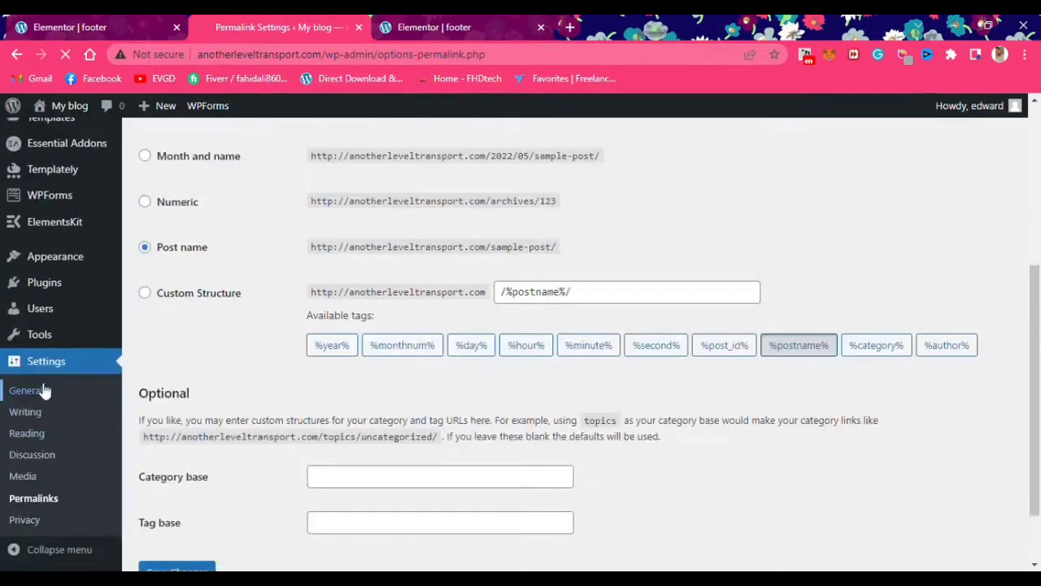
click(37, 390)
scroll(327, 350, down, 4)
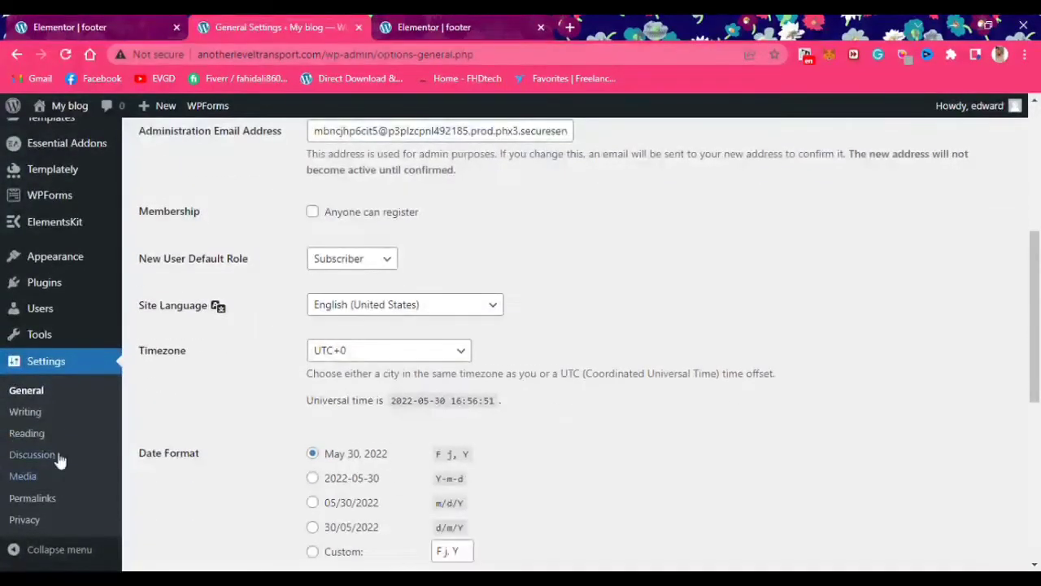
scroll(47, 505, down, 4)
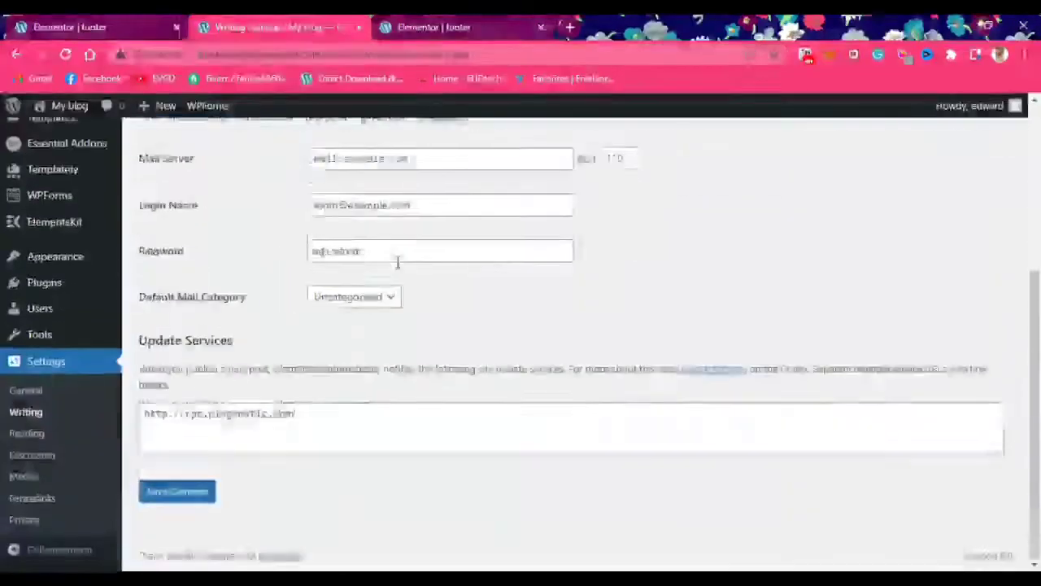
click(27, 433)
click(325, 282)
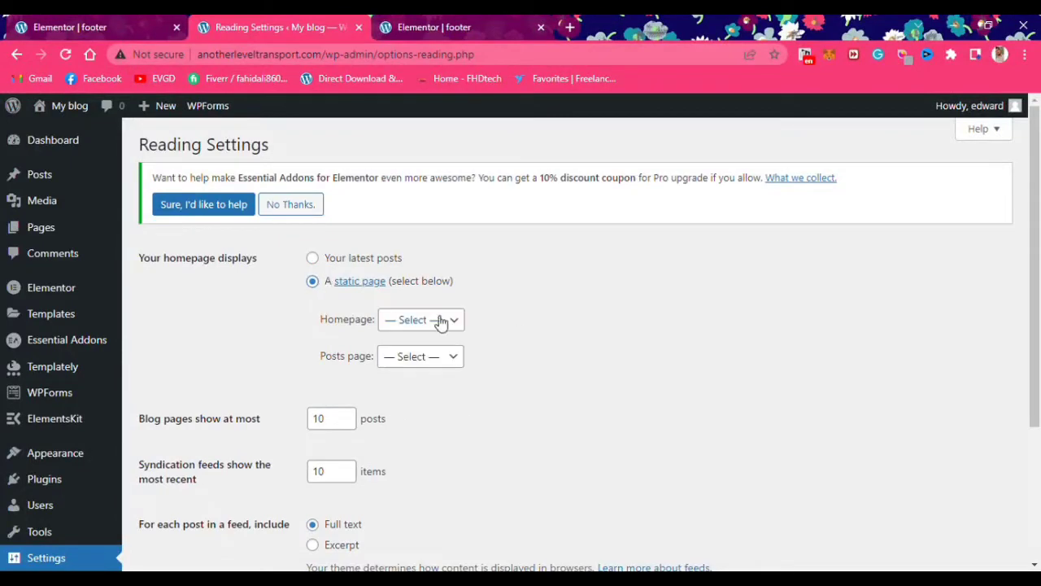
click(406, 378)
scroll(435, 382, down, 3)
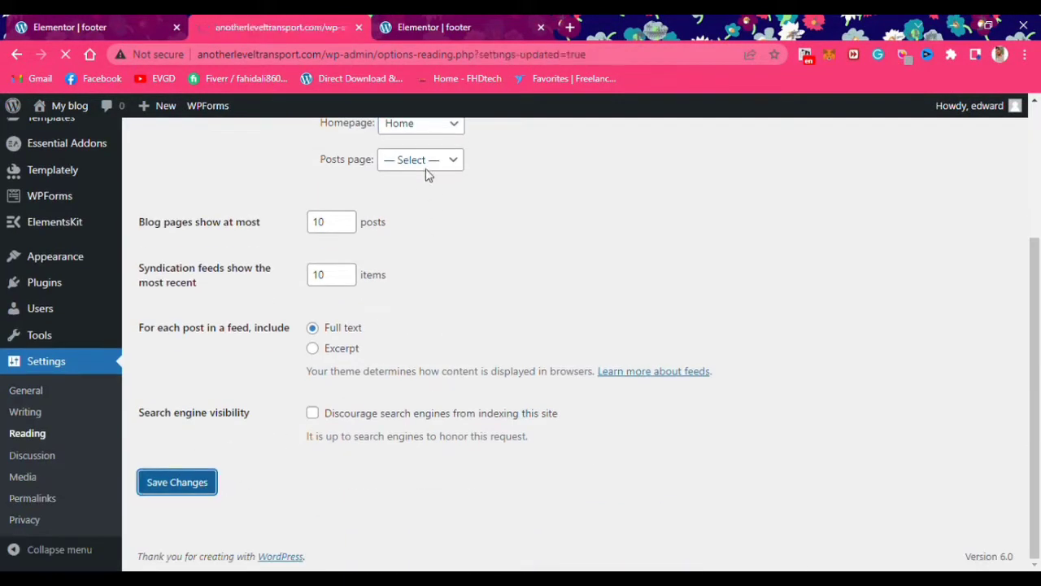
scroll(236, 409, down, 3)
scroll(75, 480, up, 3)
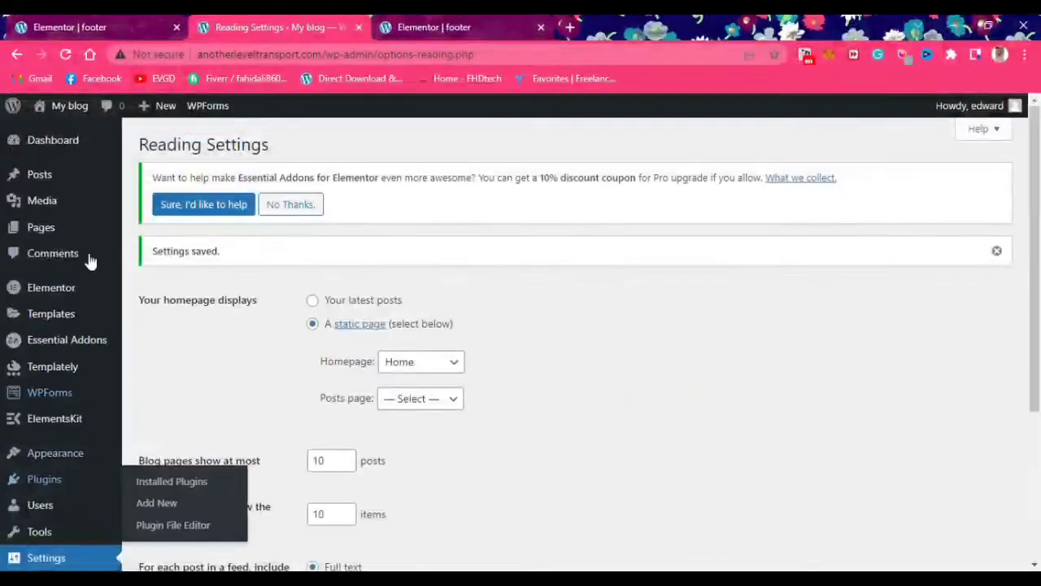
Visit the live site and open its Home page with Elementor
click(72, 103)
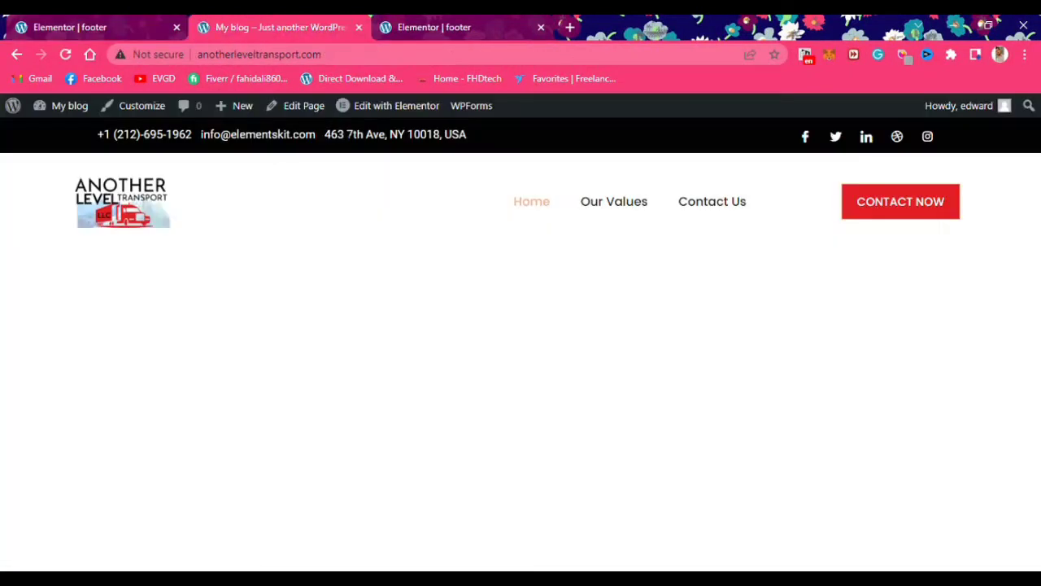
click(404, 27)
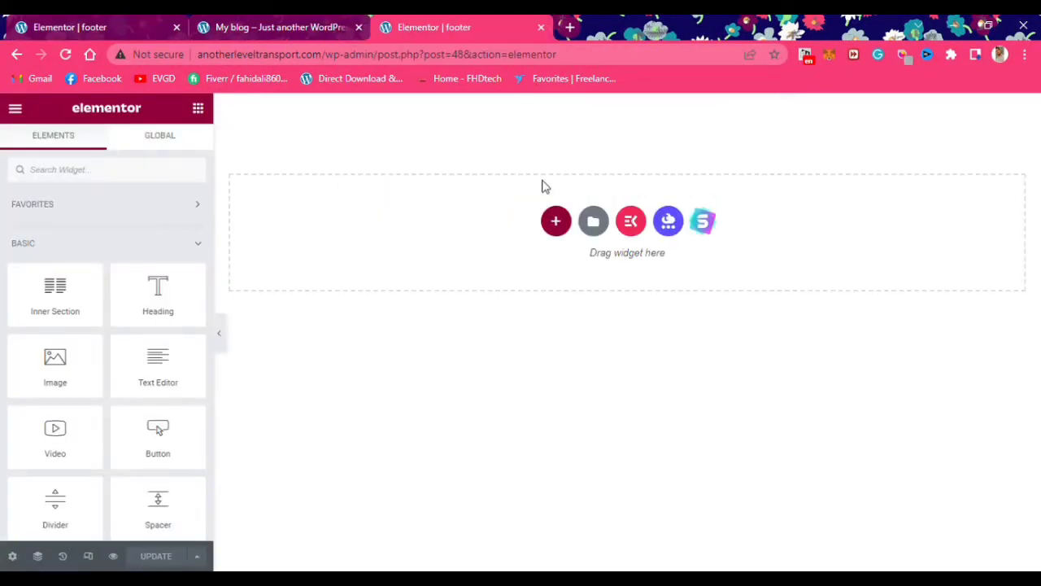
click(115, 28)
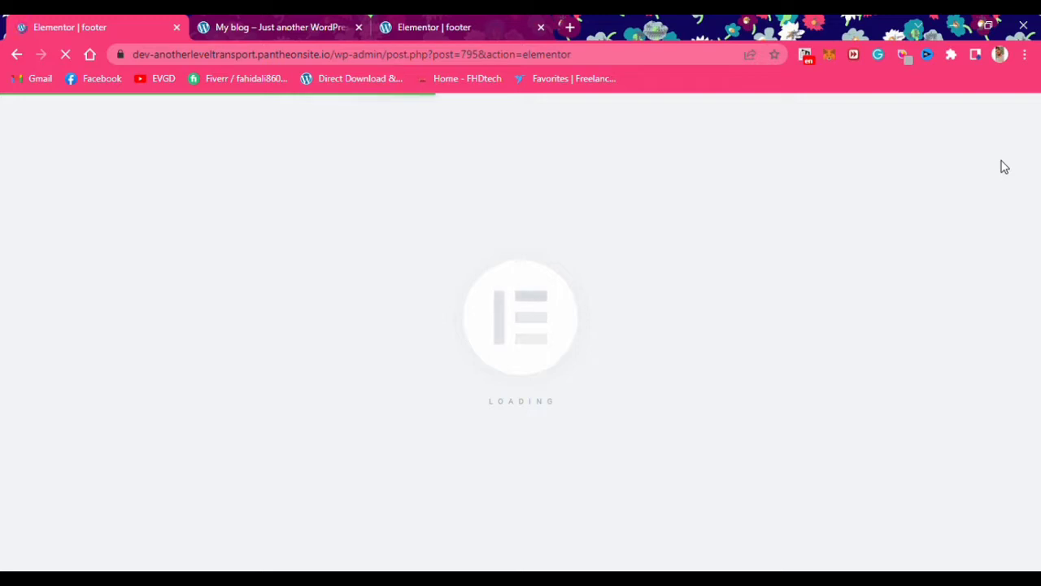
click(285, 28)
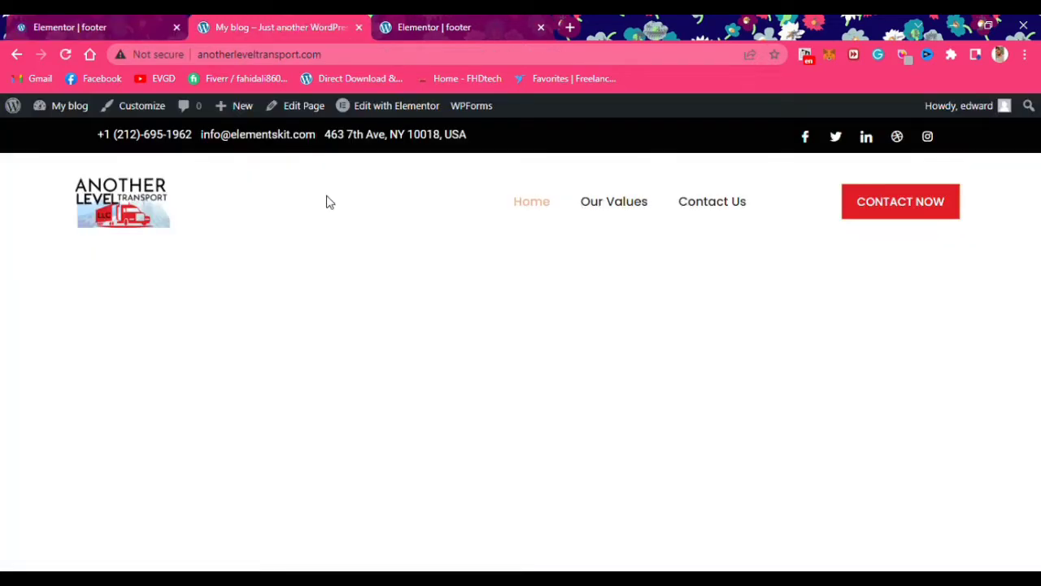
click(391, 106)
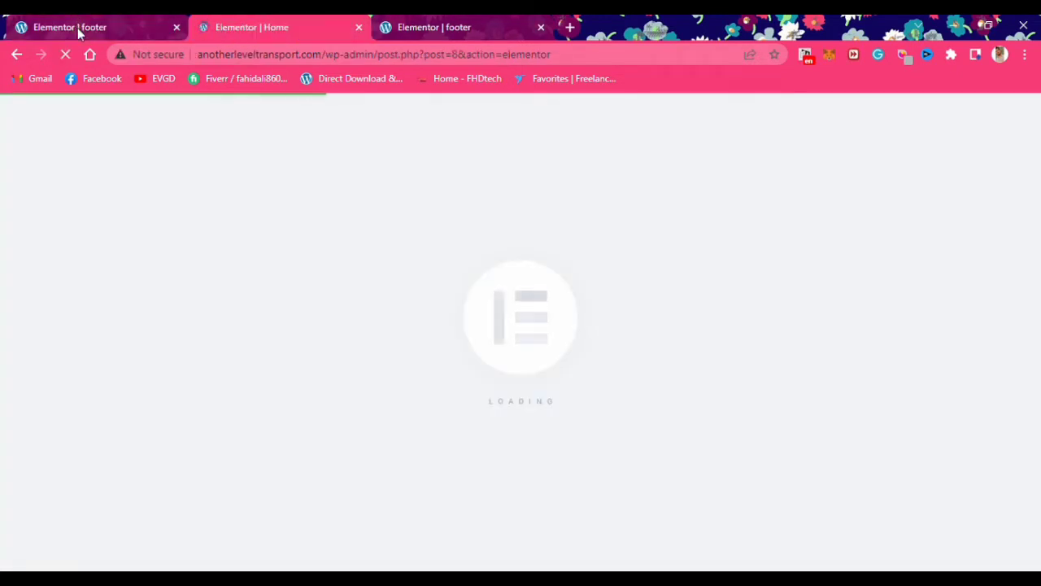
click(469, 26)
click(298, 24)
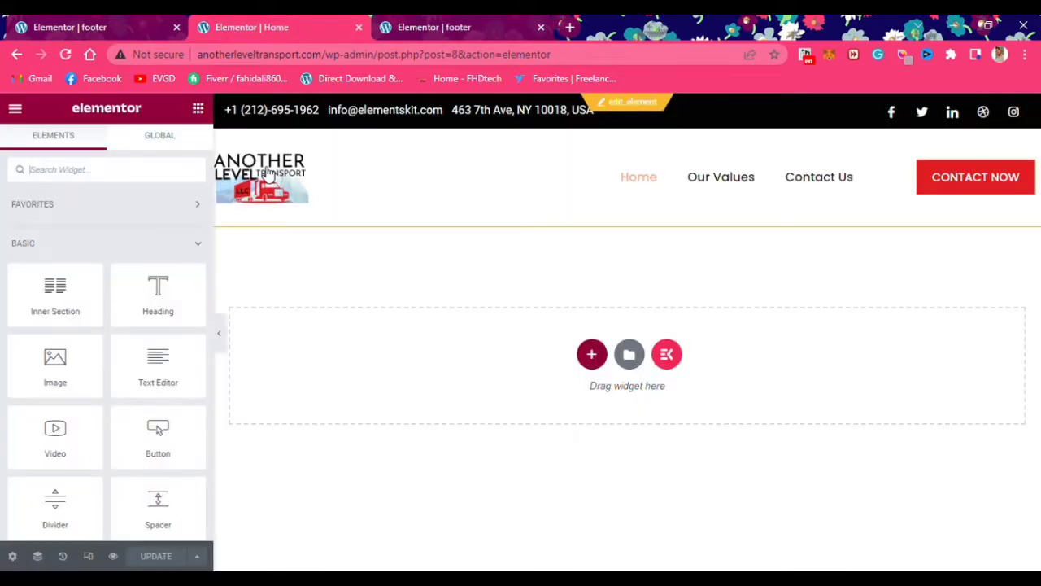
Add a new one-column section below the header
click(592, 354)
click(1004, 328)
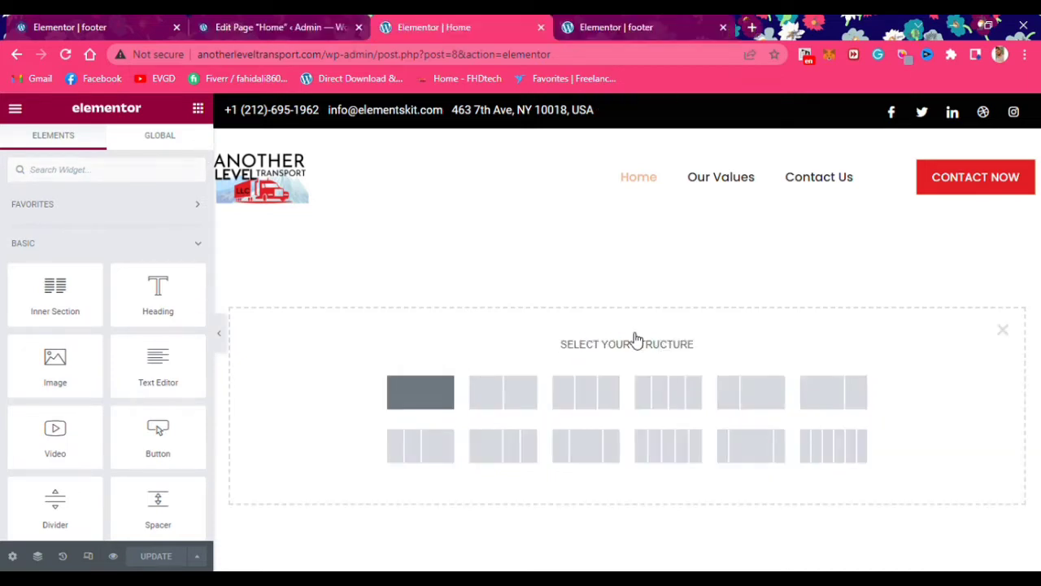
click(421, 392)
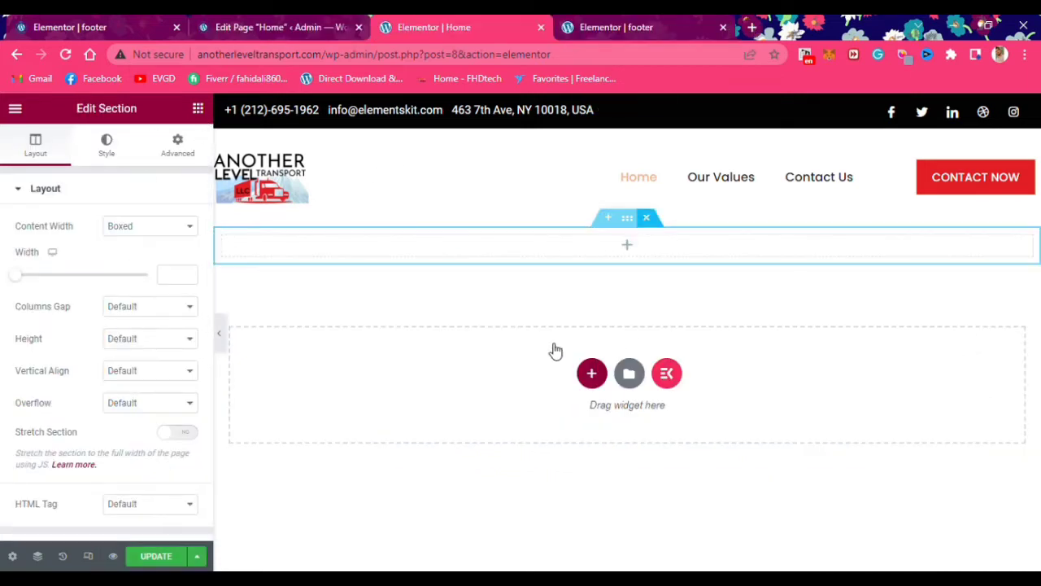
Search the widgets for 'slider' and drag the Slides widget into the new section
click(197, 108)
click(130, 170)
text(slider)
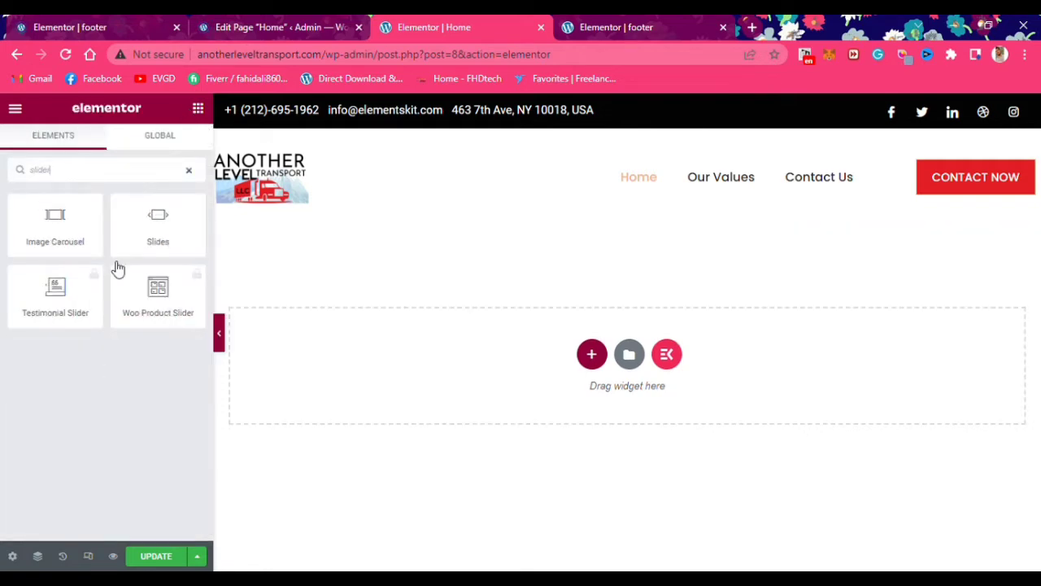
drag(150, 235, 692, 484)
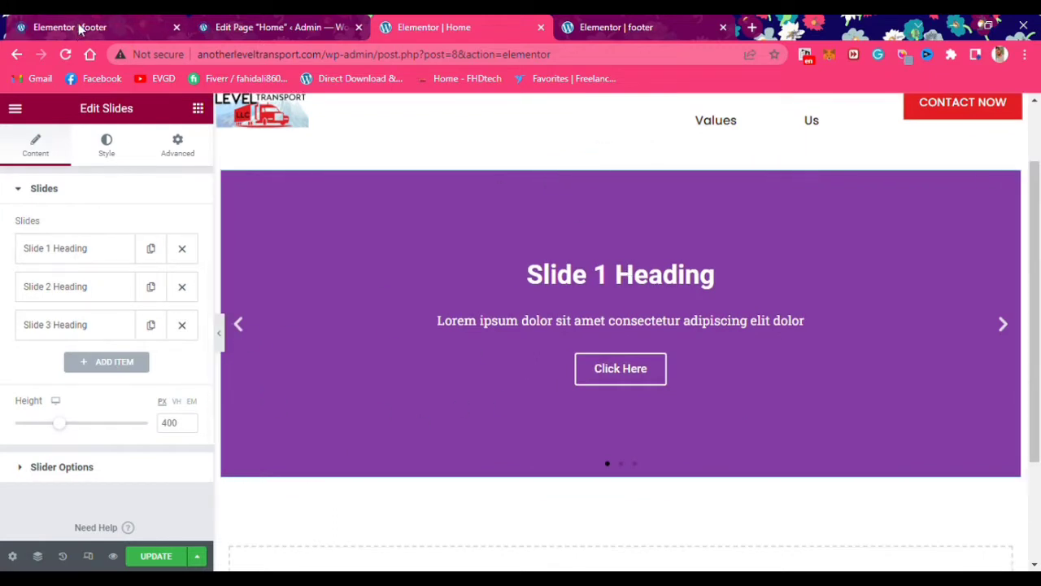
click(244, 27)
click(456, 26)
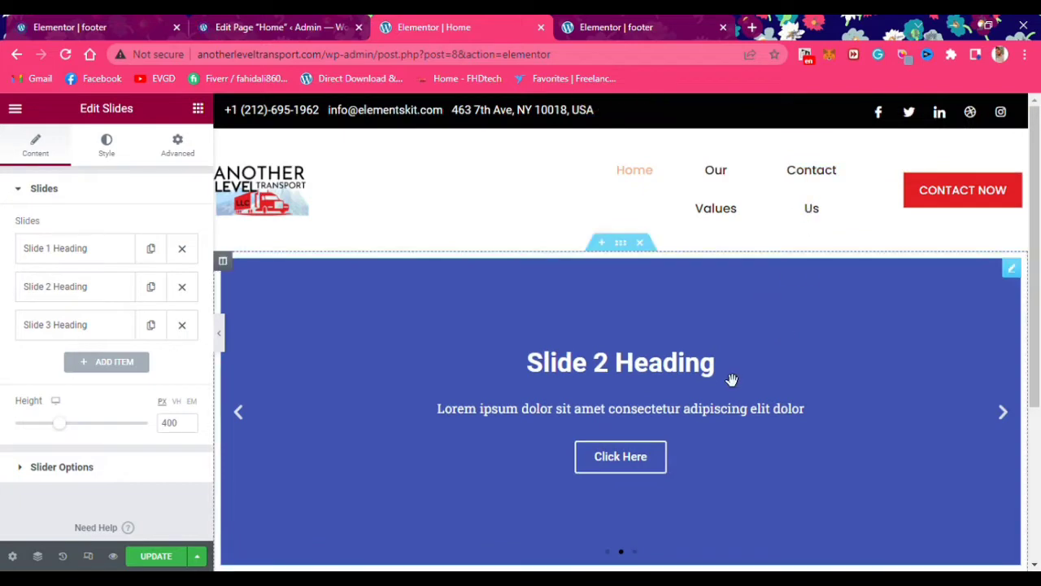
click(163, 29)
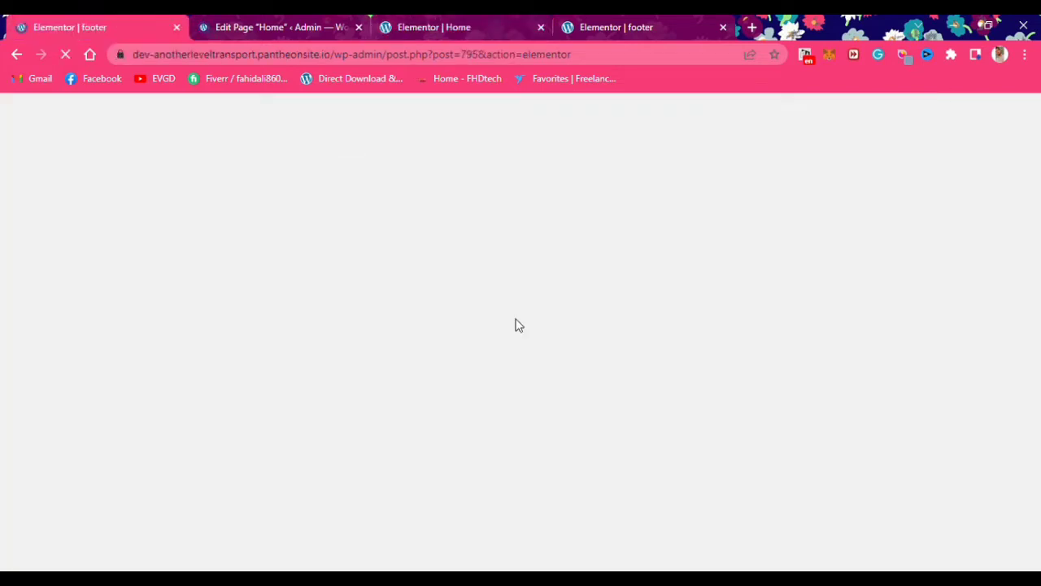
click(269, 26)
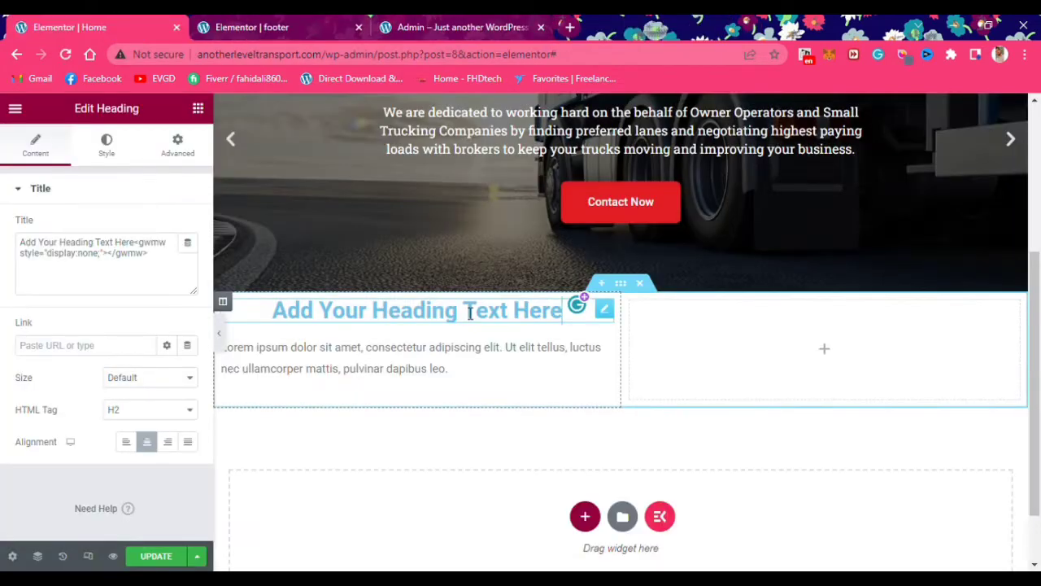
Make the heading's text colour black
click(483, 24)
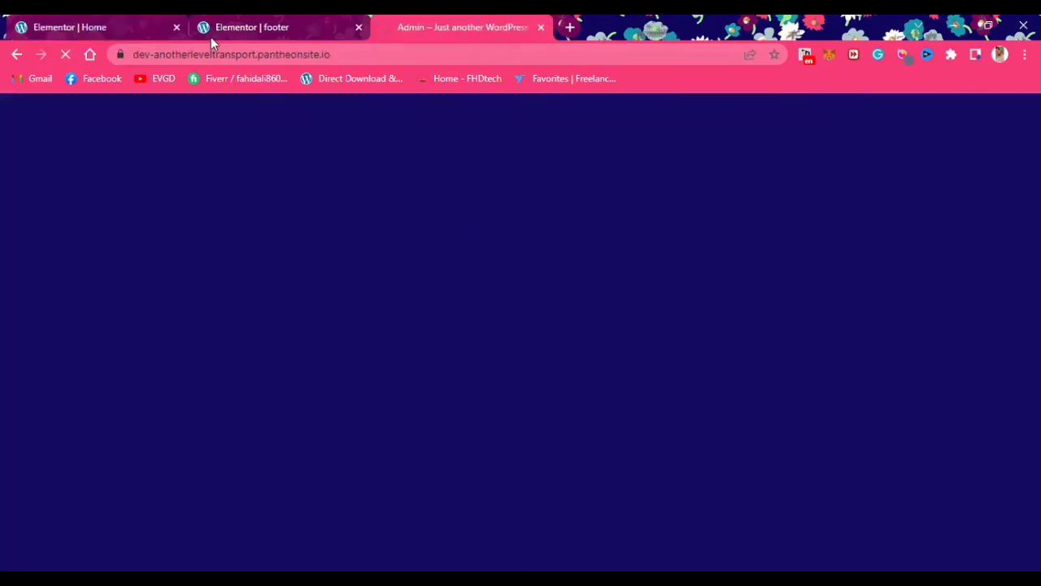
click(146, 29)
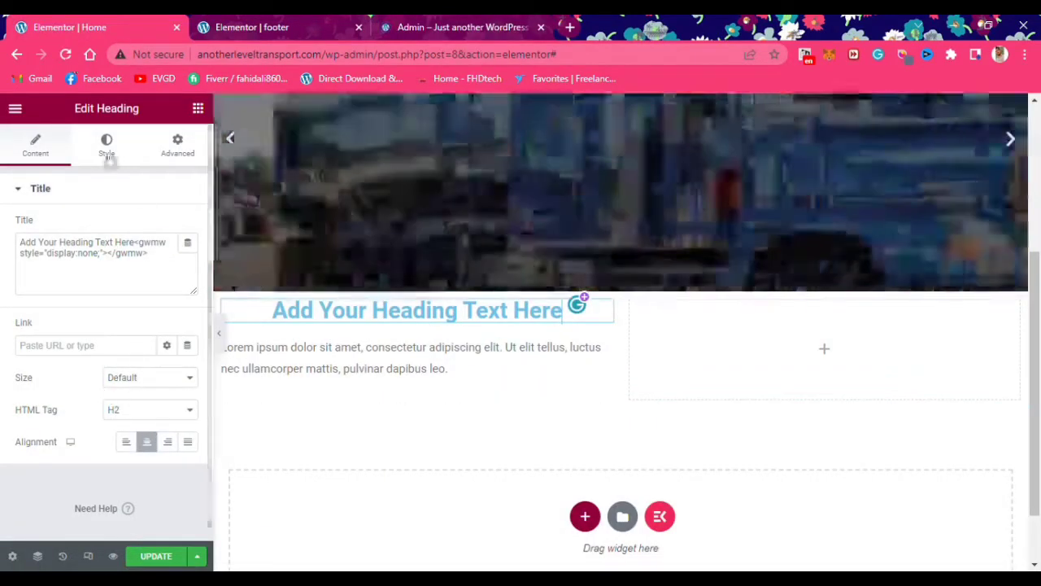
click(107, 145)
click(188, 226)
drag(160, 323, 53, 430)
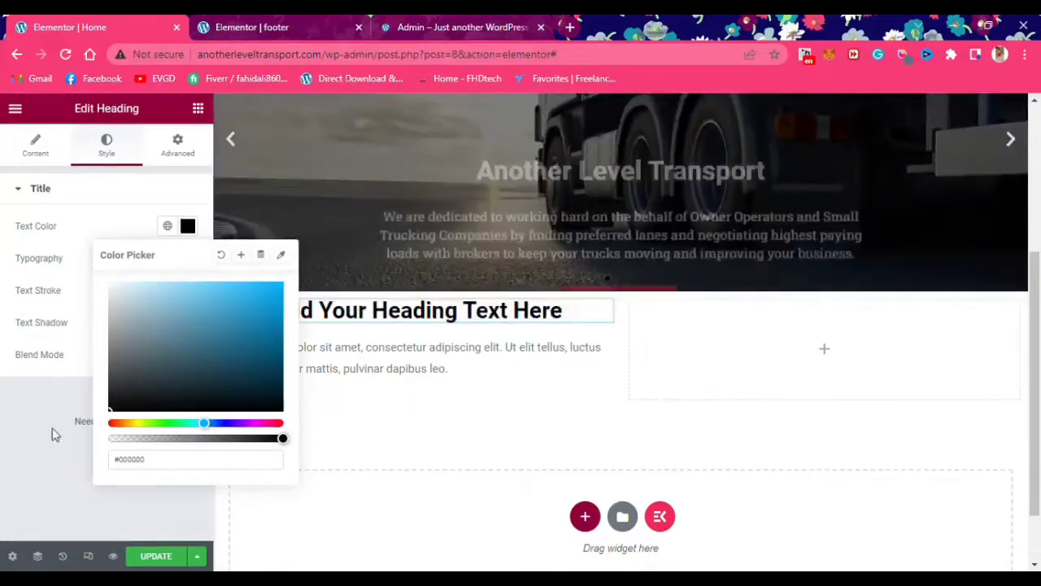
click(53, 430)
Copy 'Our Mission' from the live site into the heading title
click(305, 303)
drag(146, 270, 3, 236)
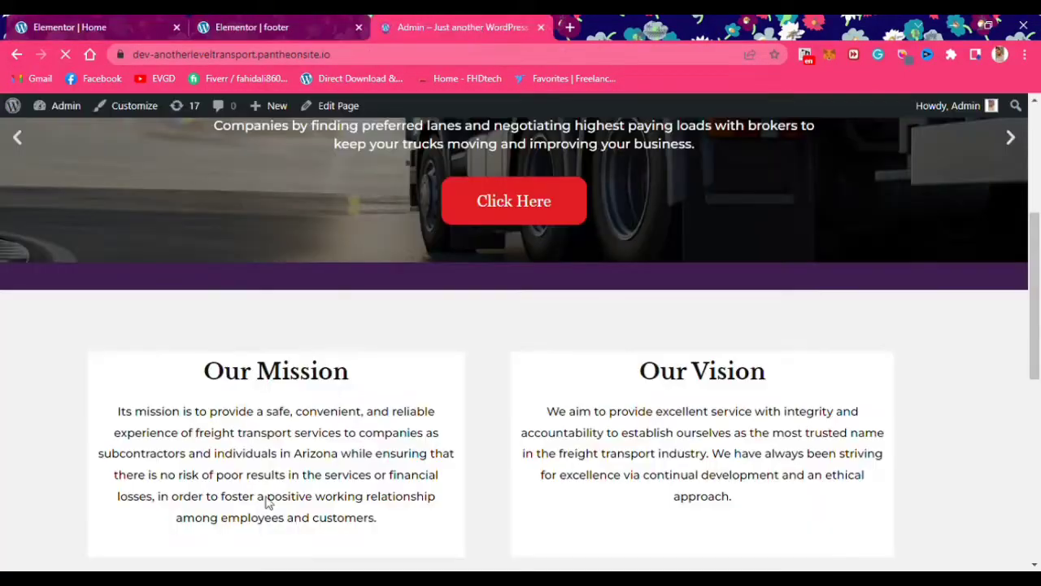
drag(358, 375, 203, 377)
key(ctrl+c)
key(ctrl+1)
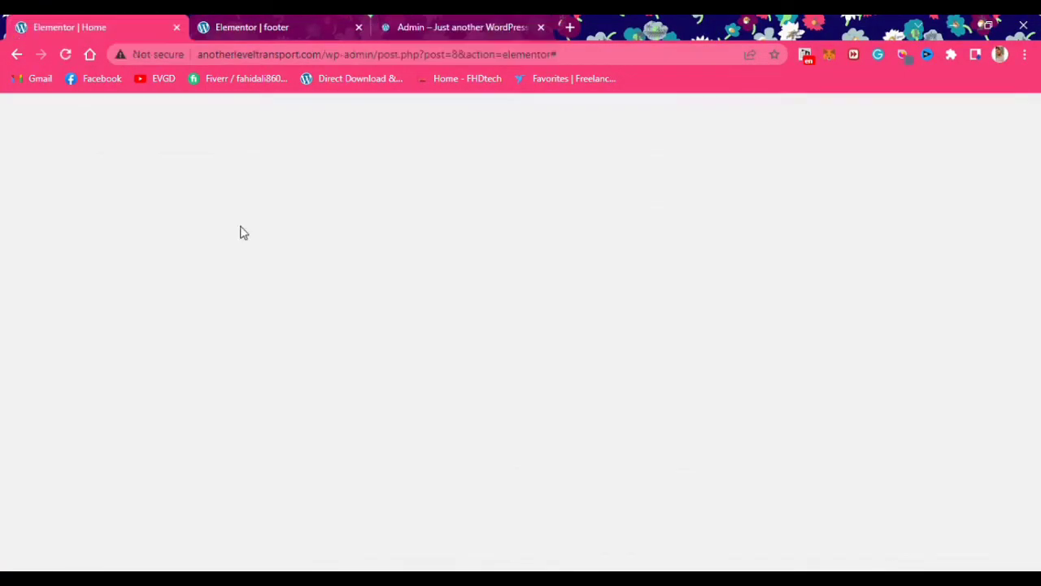
key(ctrl+v)
Replace the placeholder Lorem ipsum with the mission paragraph copied from the live site
click(399, 365)
click(468, 29)
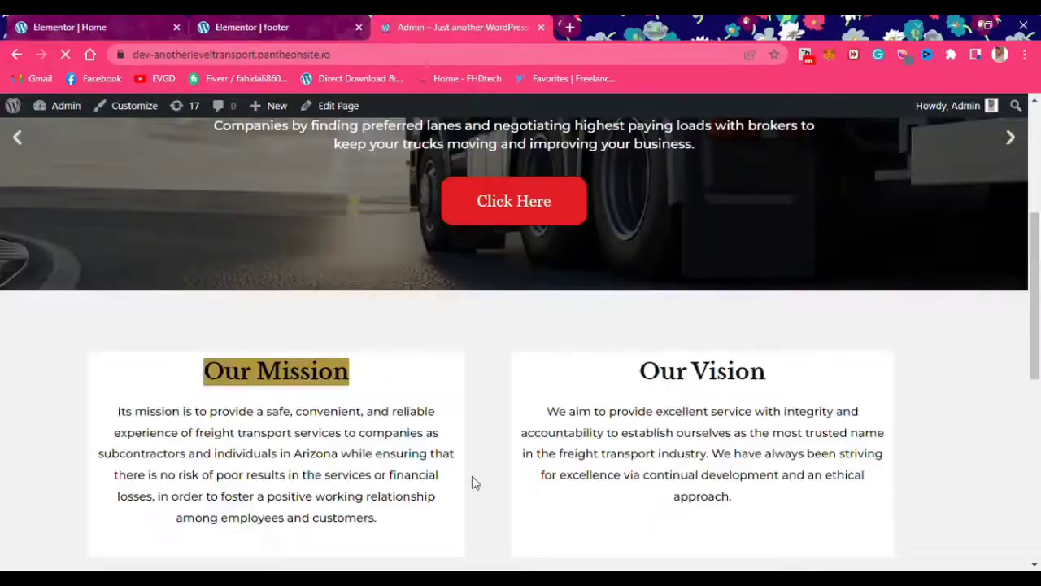
drag(444, 533, 92, 422)
key(ctrl+c)
click(134, 34)
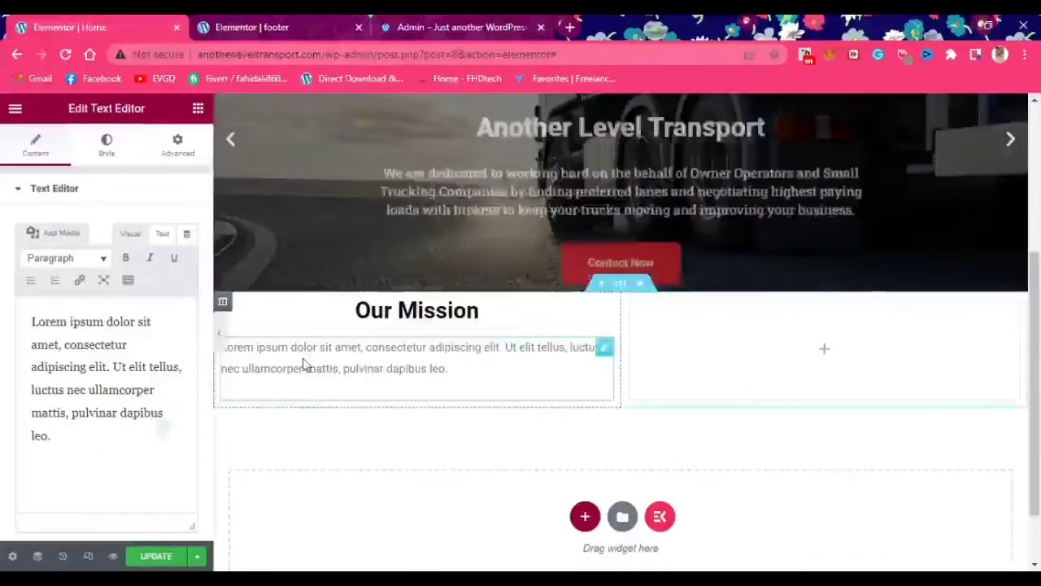
click(106, 469)
key(ctrl+a)
key(ctrl+v)
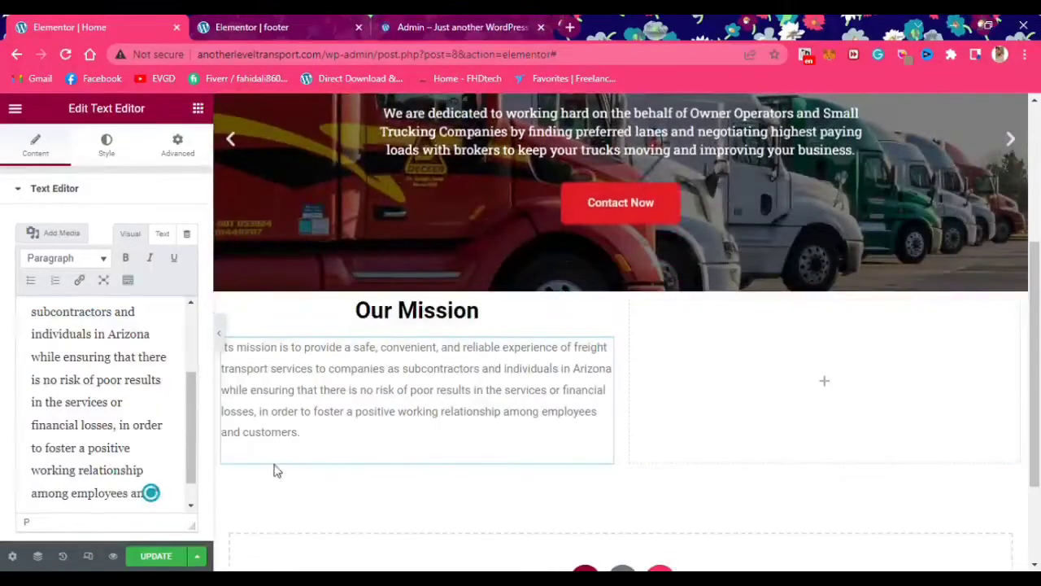
Open the live site's page editor in a new browser tab
click(277, 28)
click(419, 26)
middle_click(416, 108)
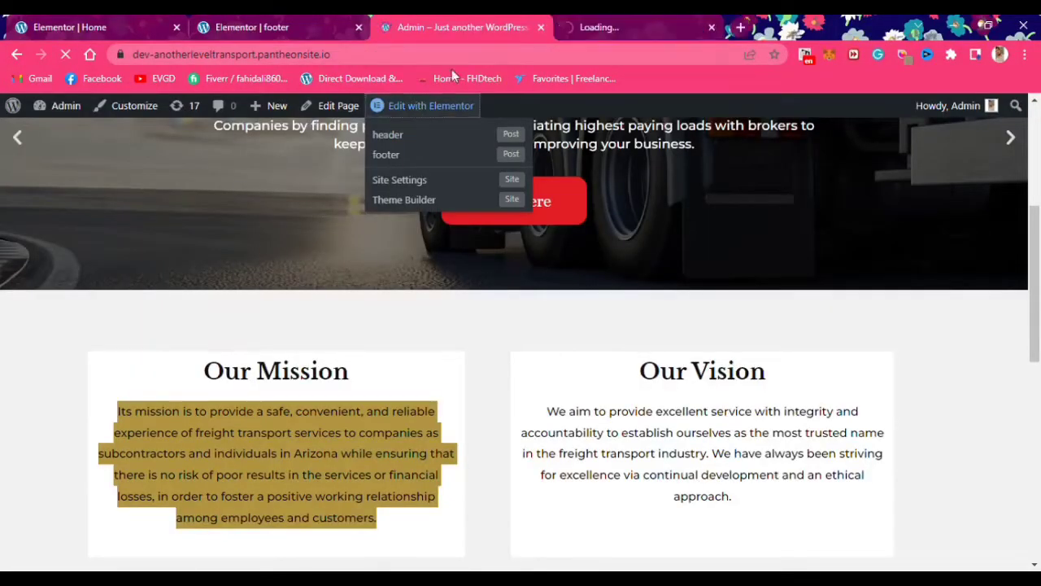
click(86, 24)
click(252, 26)
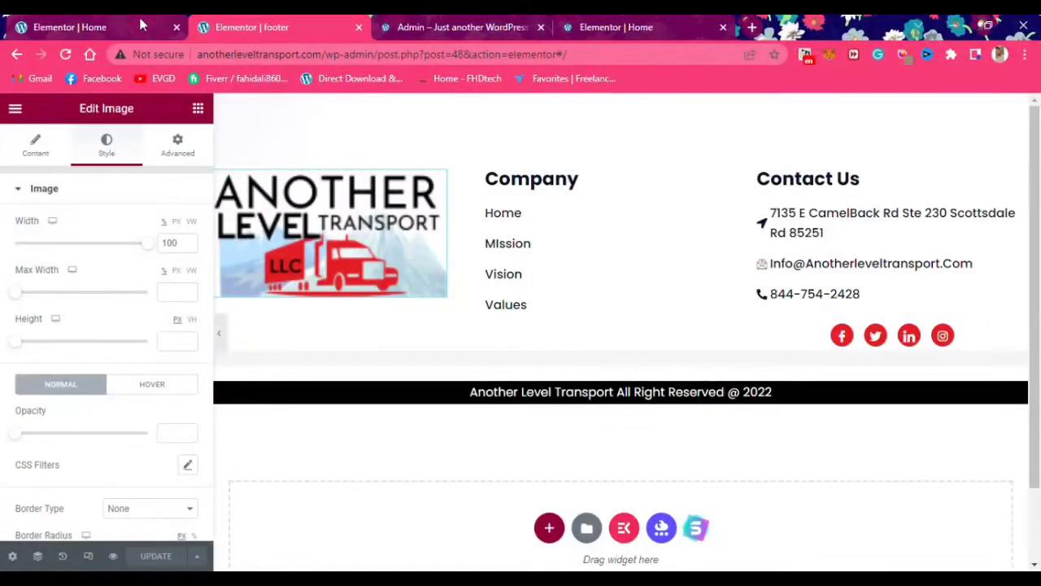
click(86, 27)
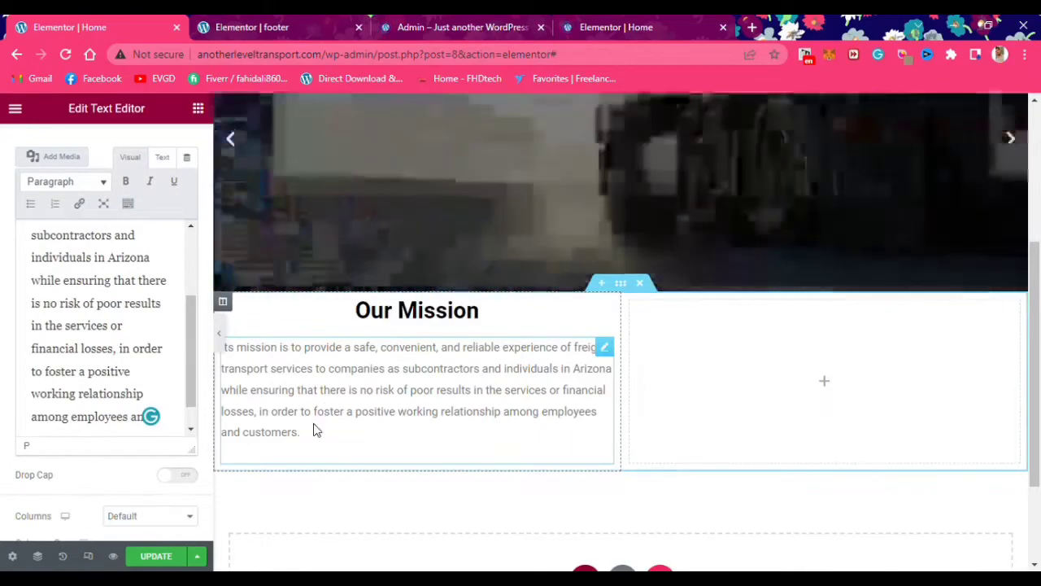
Set the mission text block's text colour to black
click(314, 426)
scroll(113, 221, up, 3)
click(120, 138)
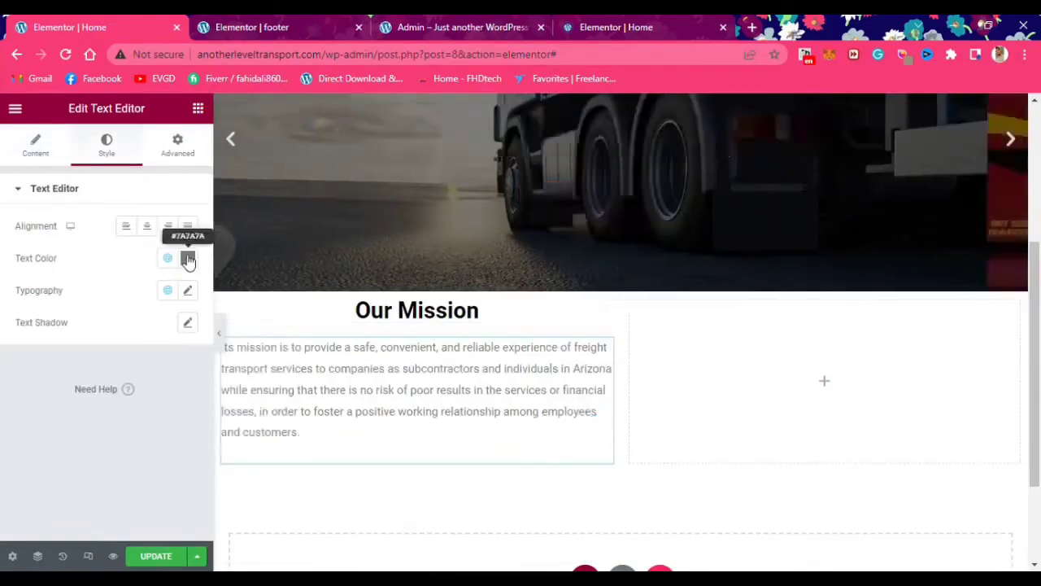
click(187, 258)
click(500, 426)
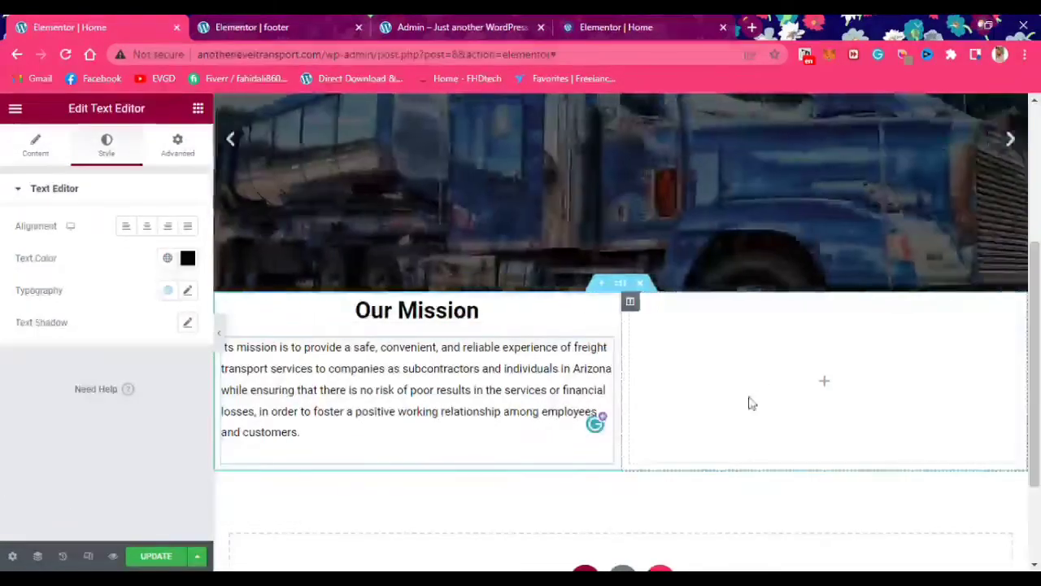
click(618, 27)
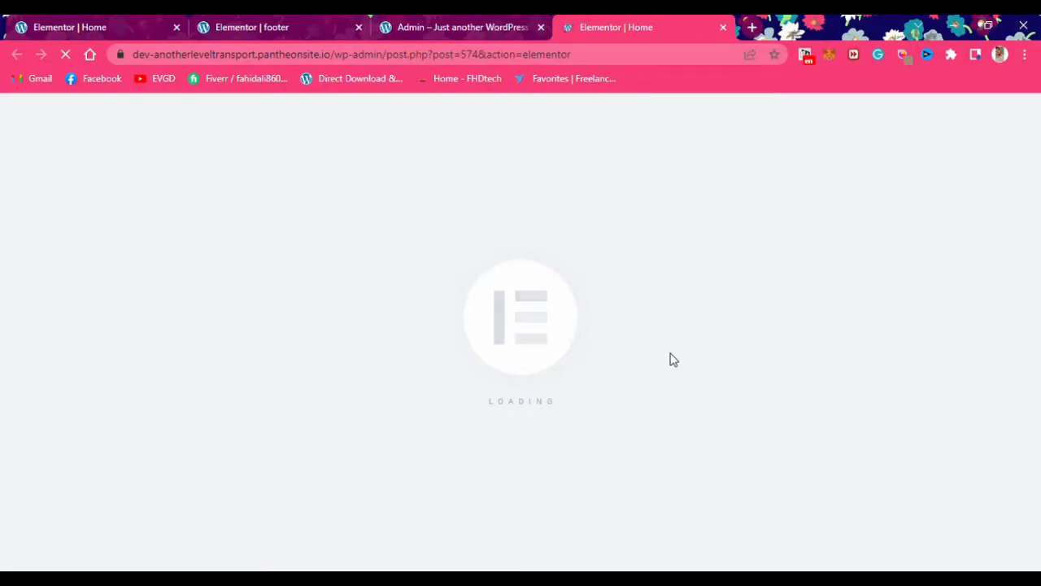
click(279, 32)
click(116, 25)
scroll(386, 383, down, 1)
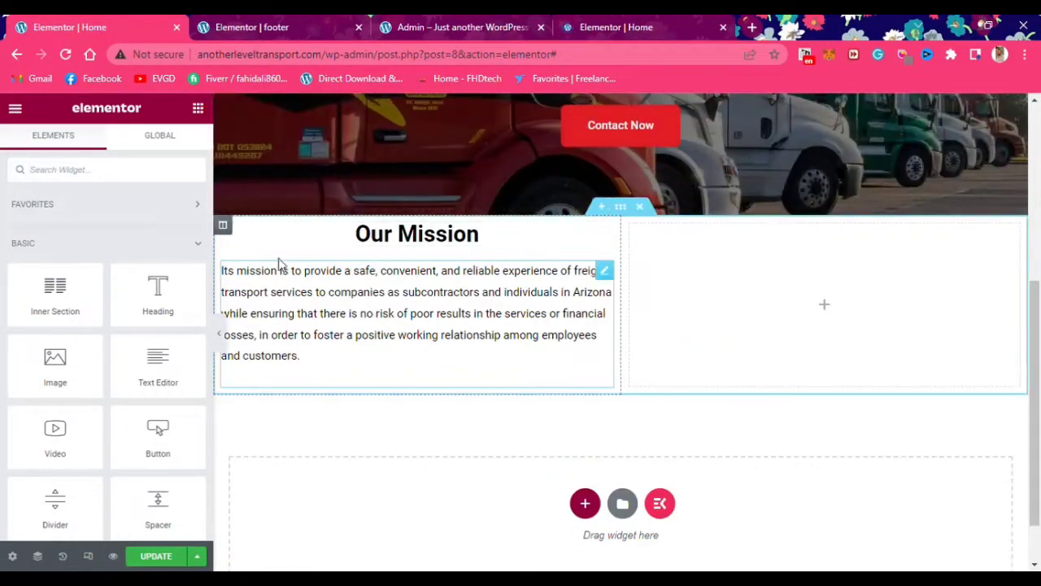
Copy the Mission column and paste it into the empty right column
right_click(224, 236)
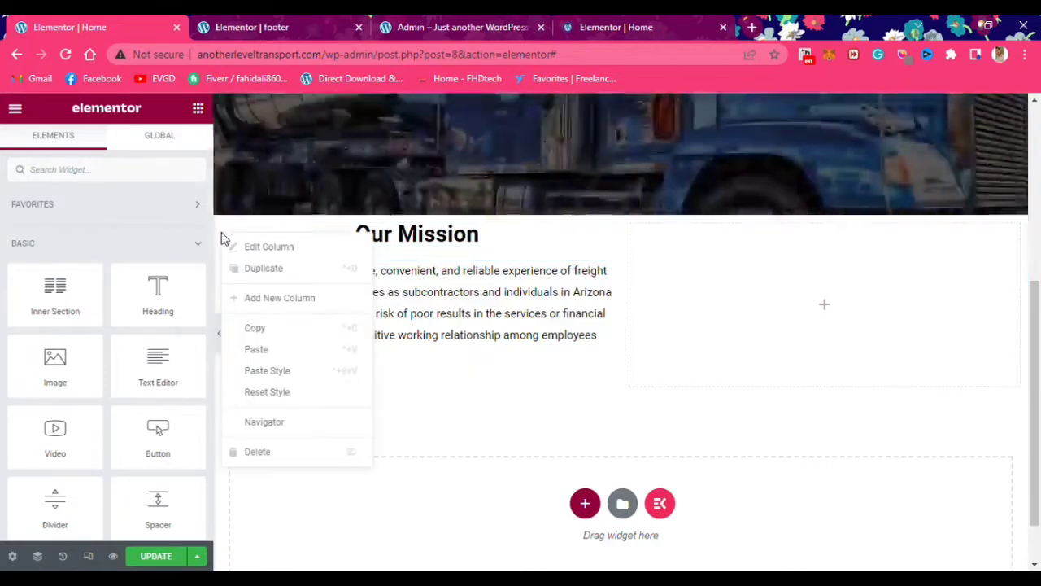
click(261, 351)
right_click(635, 238)
click(672, 349)
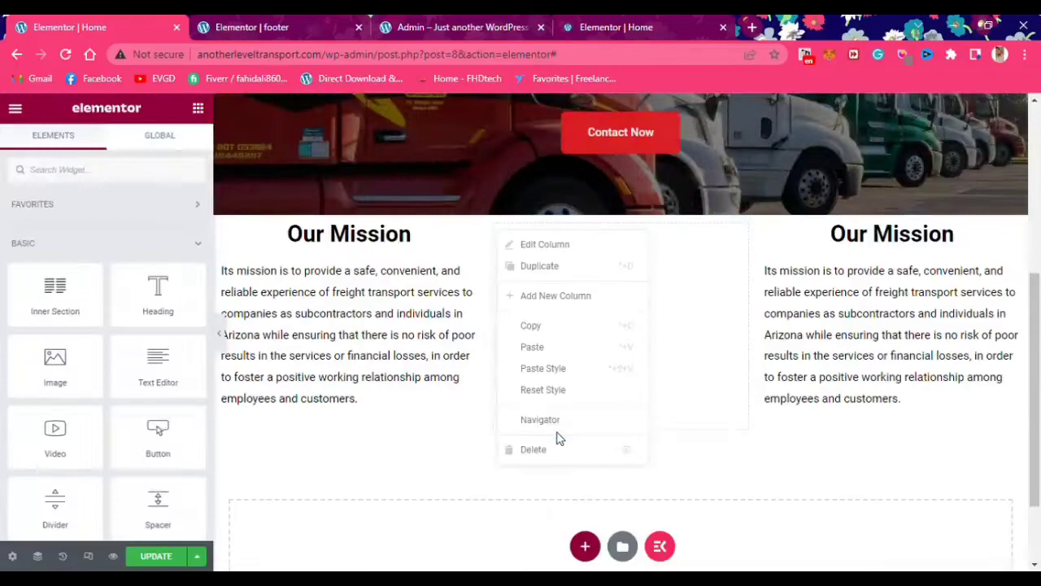
Replace the pasted column's heading with 'Our Vision' copied from the live site
click(558, 444)
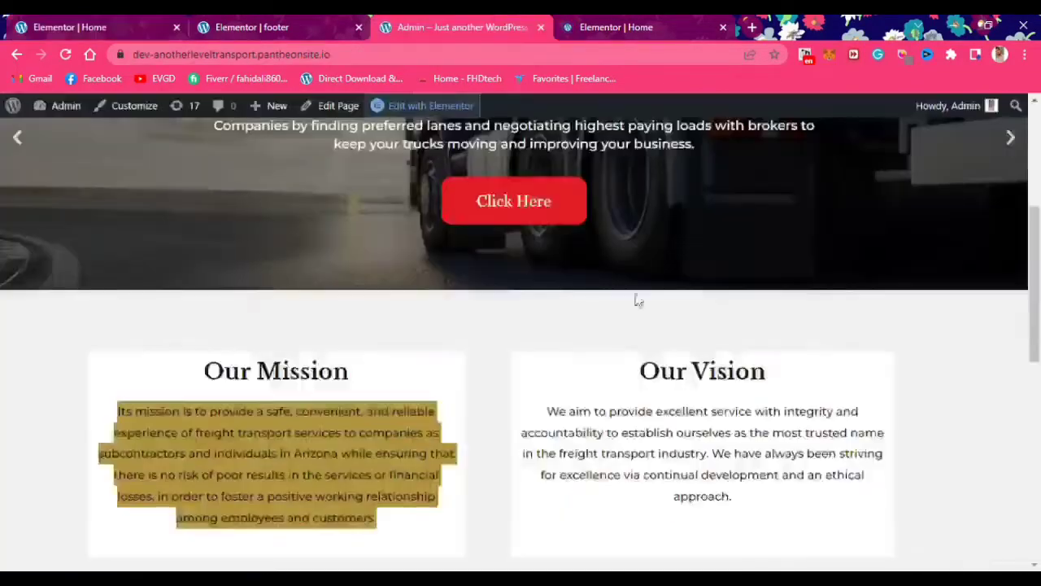
drag(626, 362, 616, 391)
key(ctrl+c)
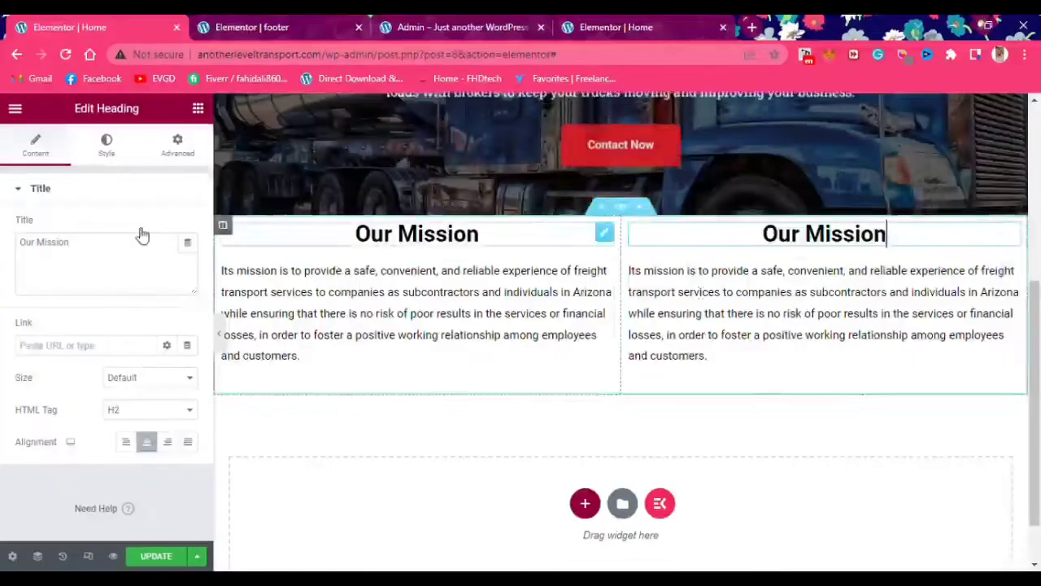
click(144, 260)
key(ctrl+a)
key(ctrl+v)
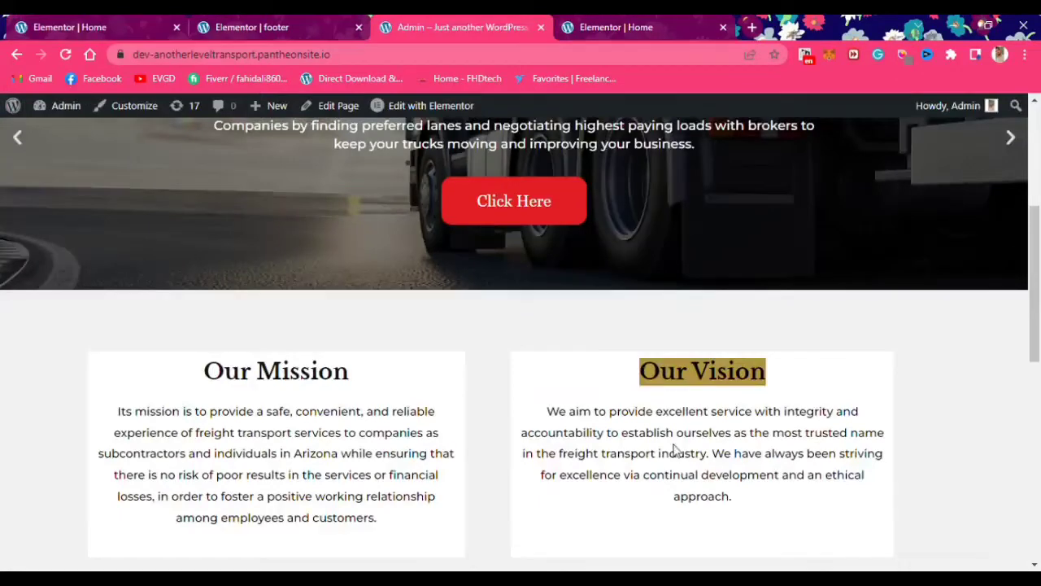
Paste the live site's vision paragraph into the right column's text block
drag(736, 498, 640, 370)
key(ctrl+c)
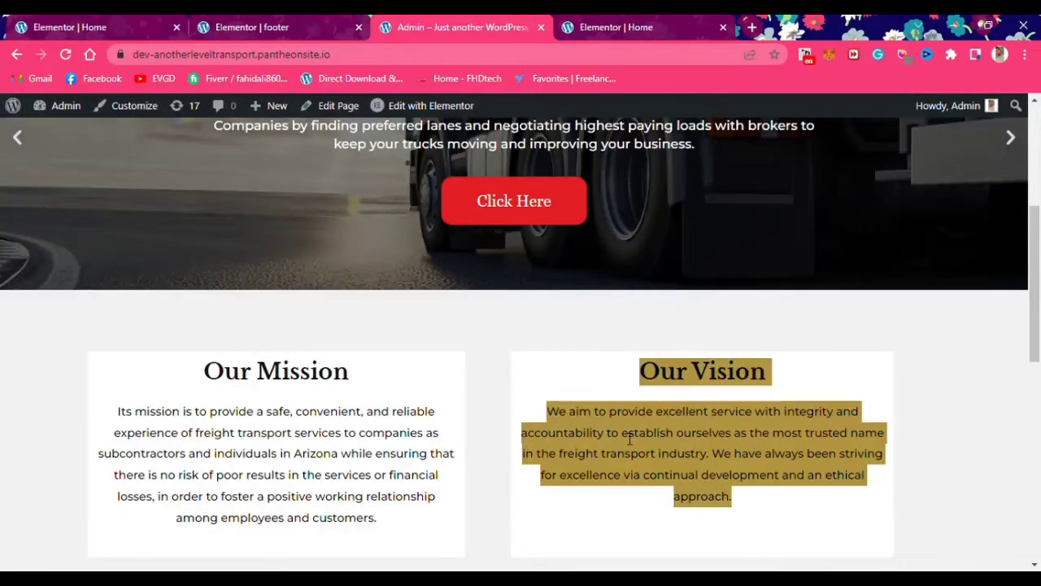
drag(767, 500, 535, 427)
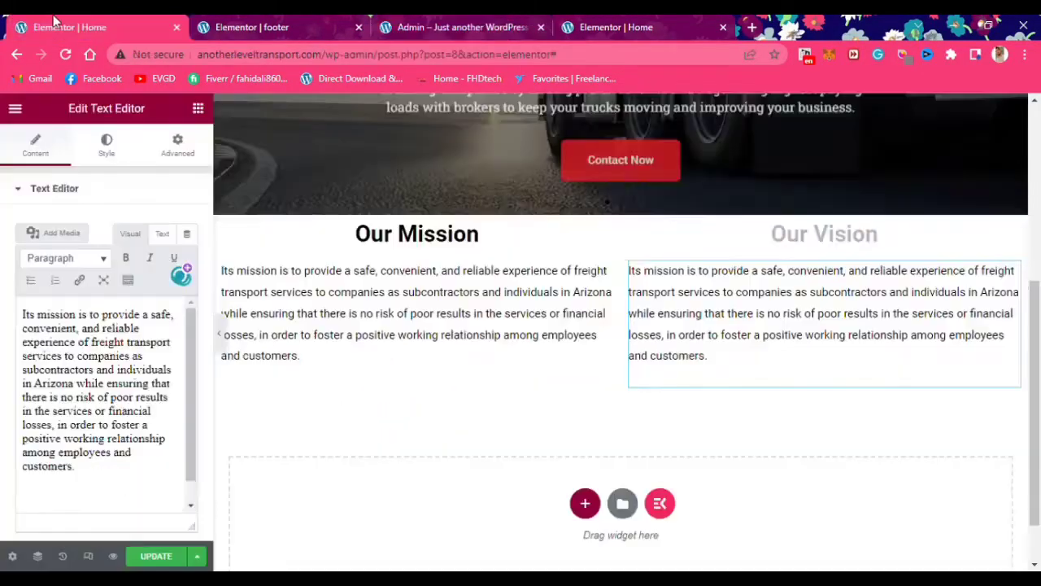
click(168, 422)
key(ctrl+a)
key(ctrl+v)
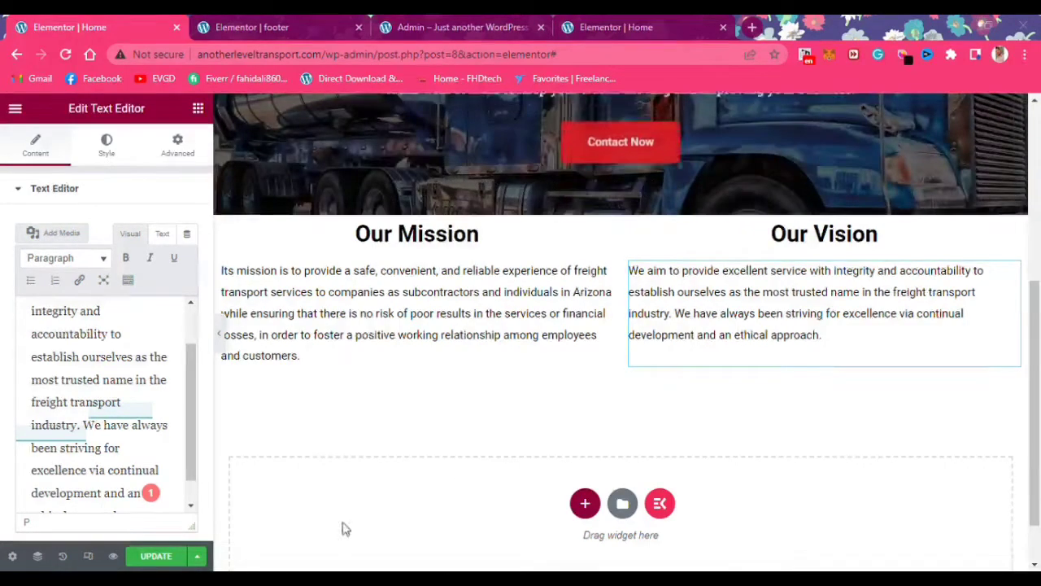
click(604, 28)
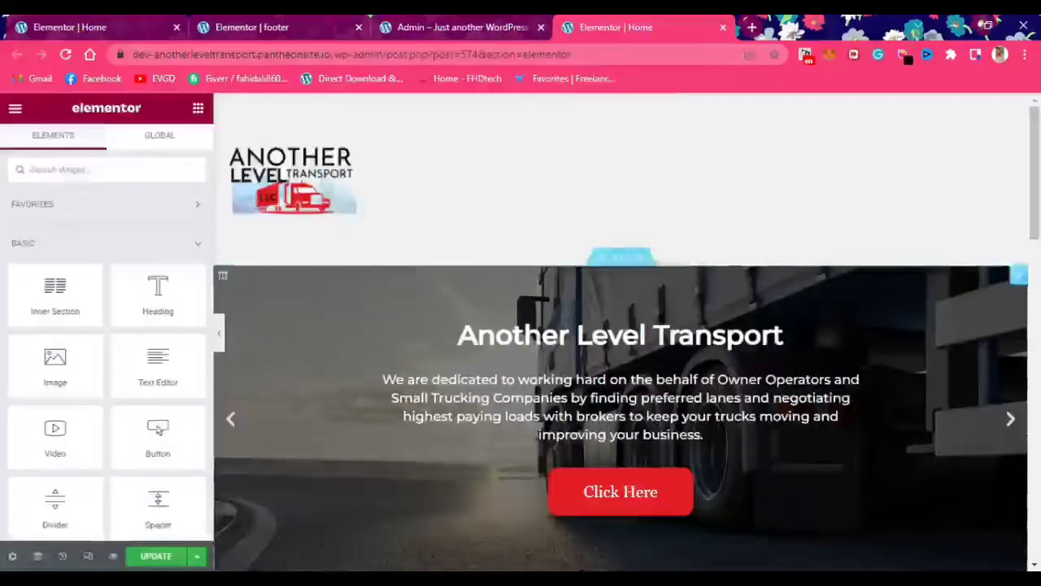
Save the Mission and Vision section as a library template named intro
scroll(576, 421, down, 15)
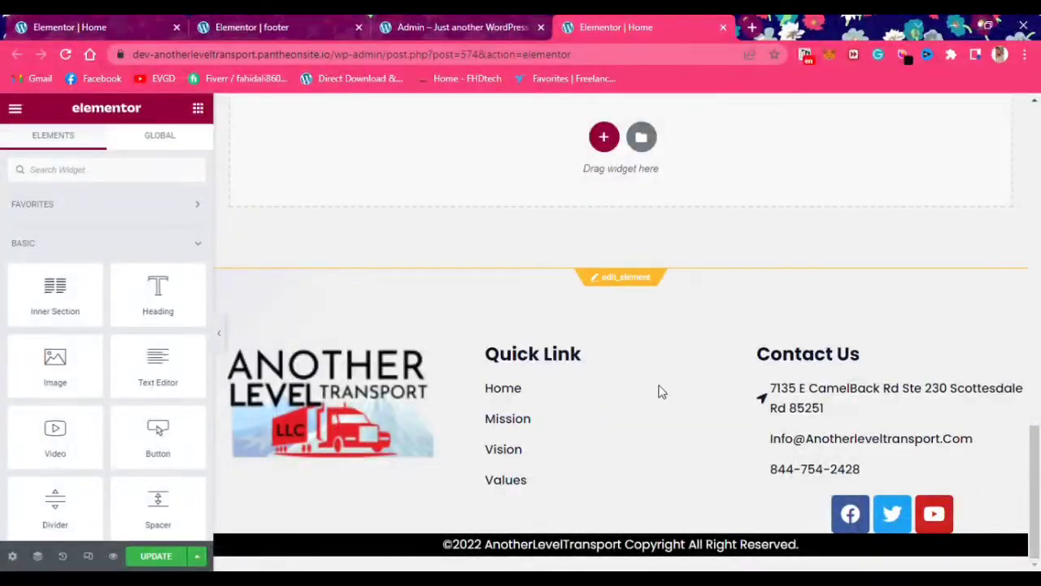
click(595, 279)
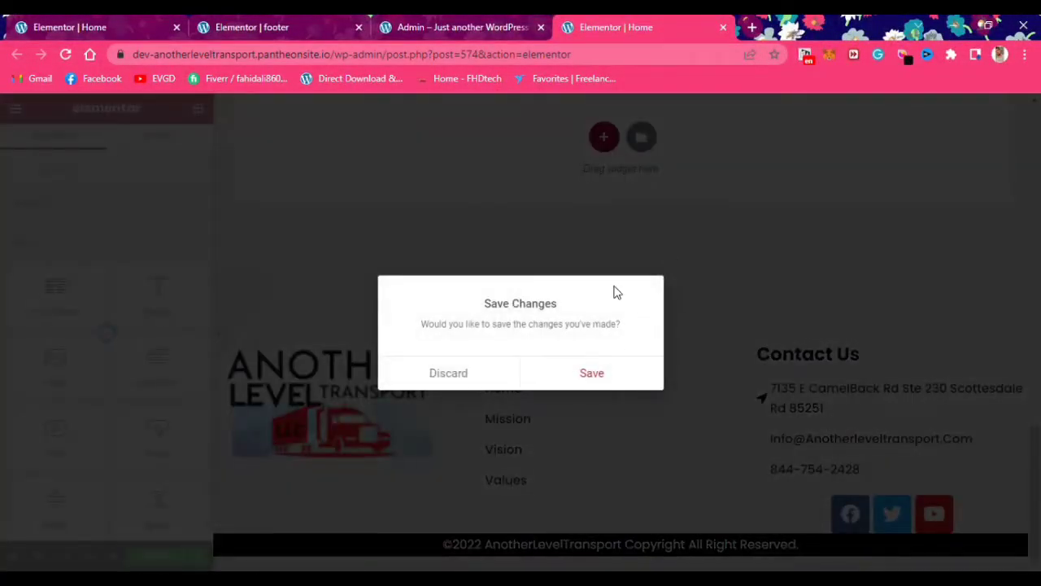
click(494, 364)
scroll(585, 407, down, 3)
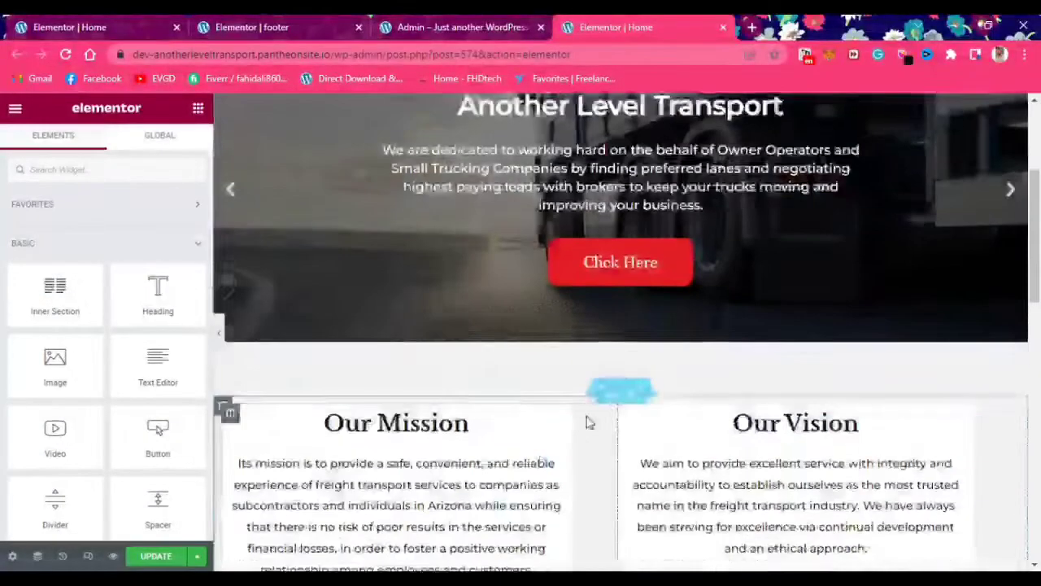
right_click(621, 385)
click(687, 495)
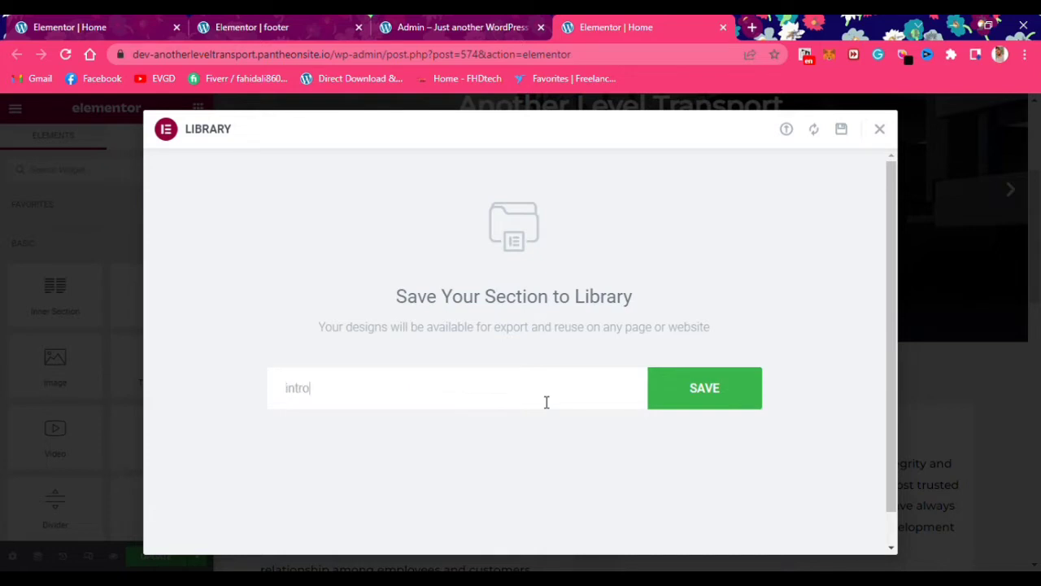
click(720, 399)
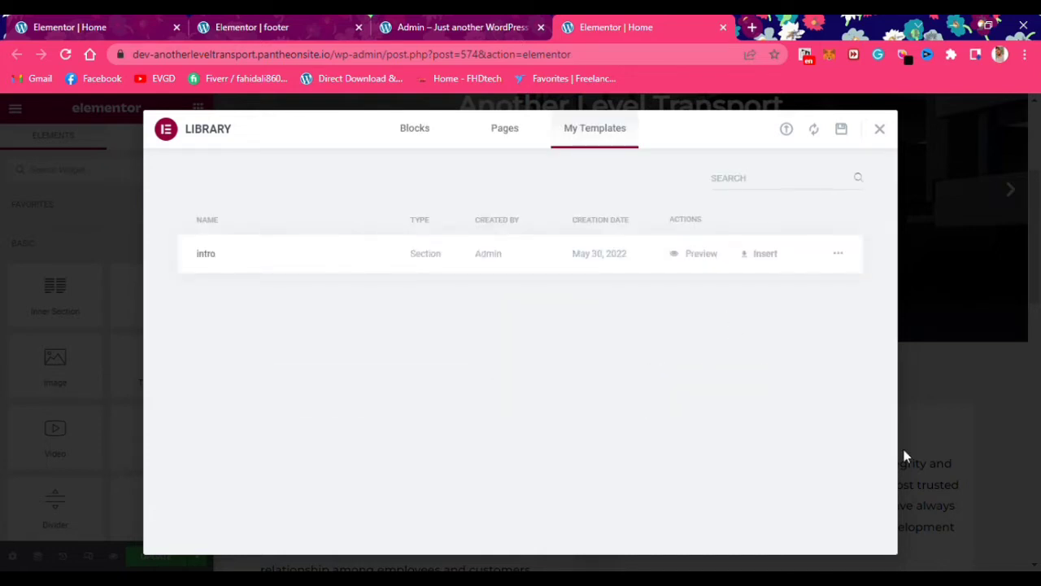
Export the intro template from My Templates as a JSON file
click(839, 254)
click(854, 296)
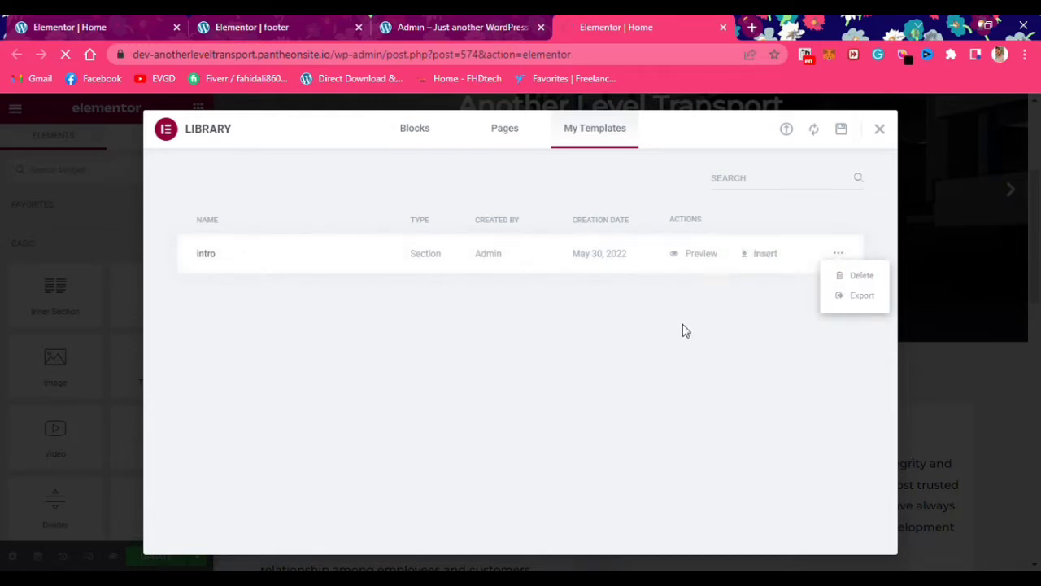
click(860, 295)
click(879, 125)
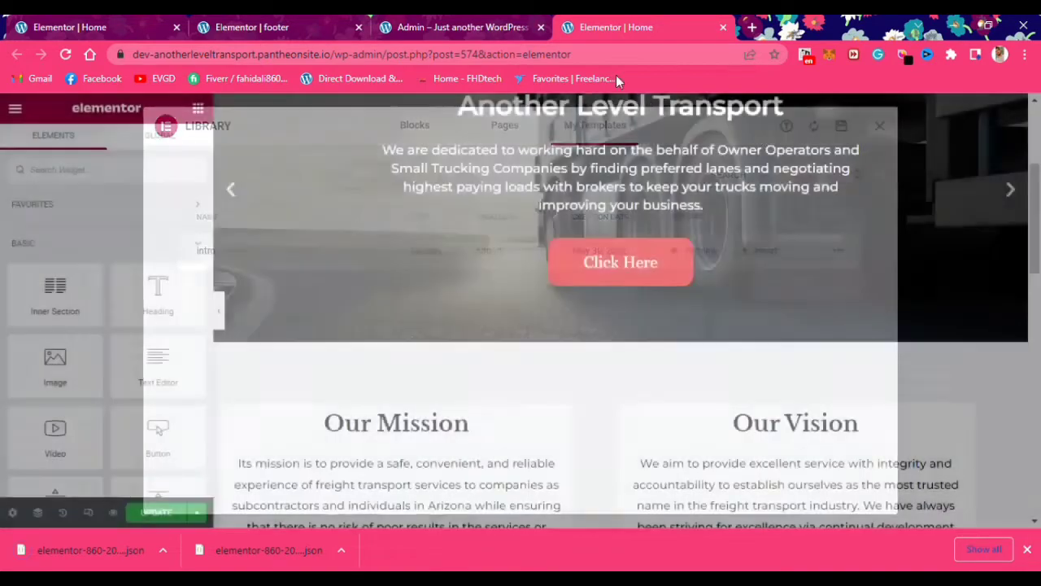
Start a new section above Our Mission and browse the template library
click(456, 27)
click(207, 28)
click(82, 27)
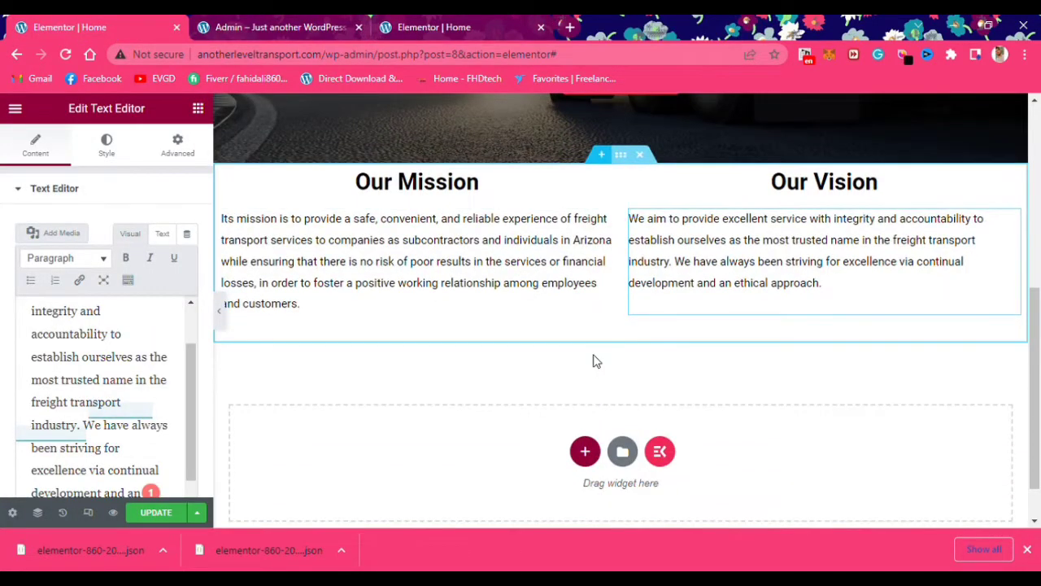
click(601, 153)
click(584, 233)
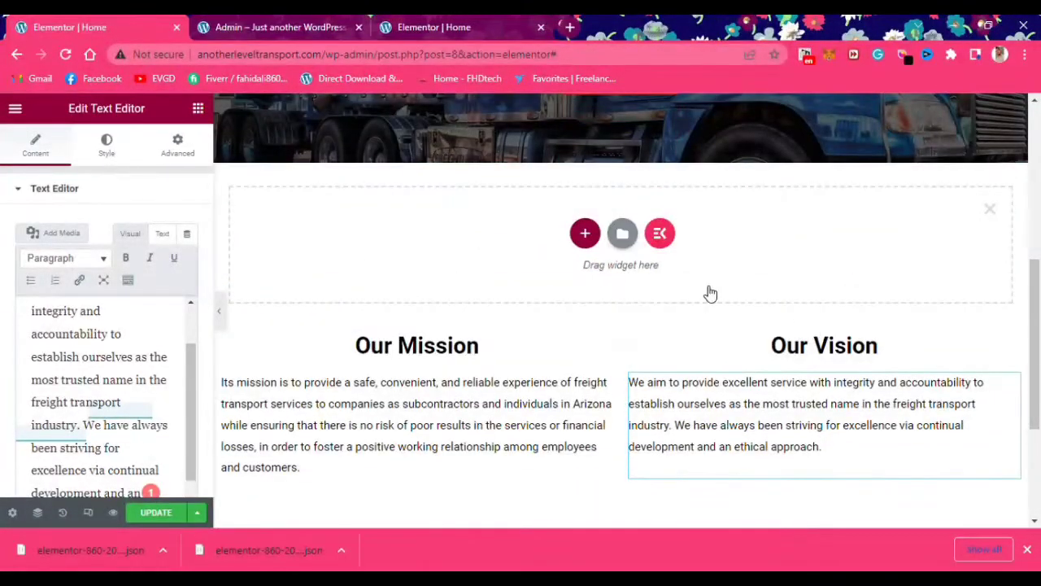
click(621, 234)
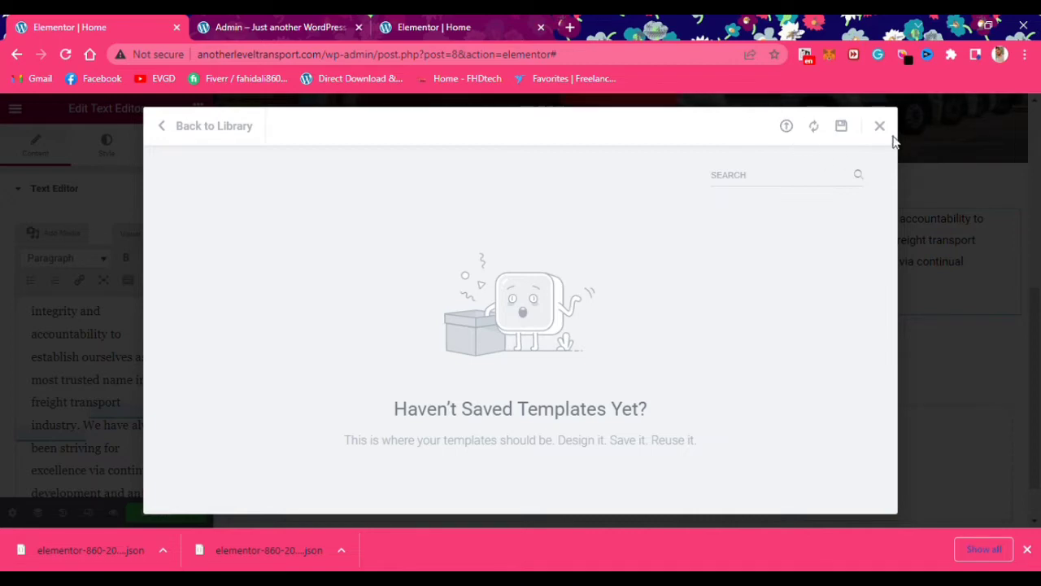
click(879, 127)
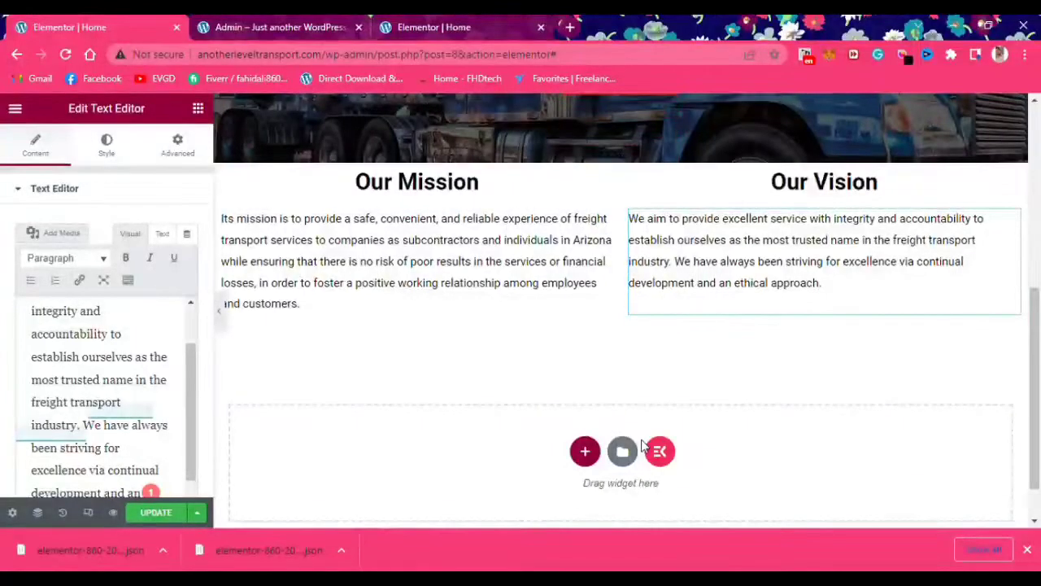
Import the exported intro template file and insert it, keeping its section settings
click(622, 452)
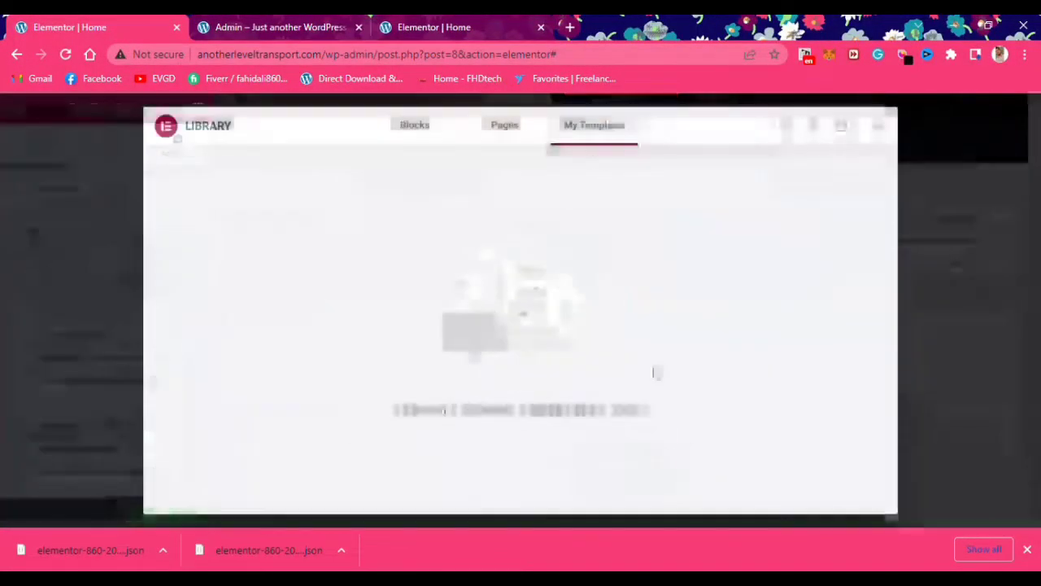
click(784, 126)
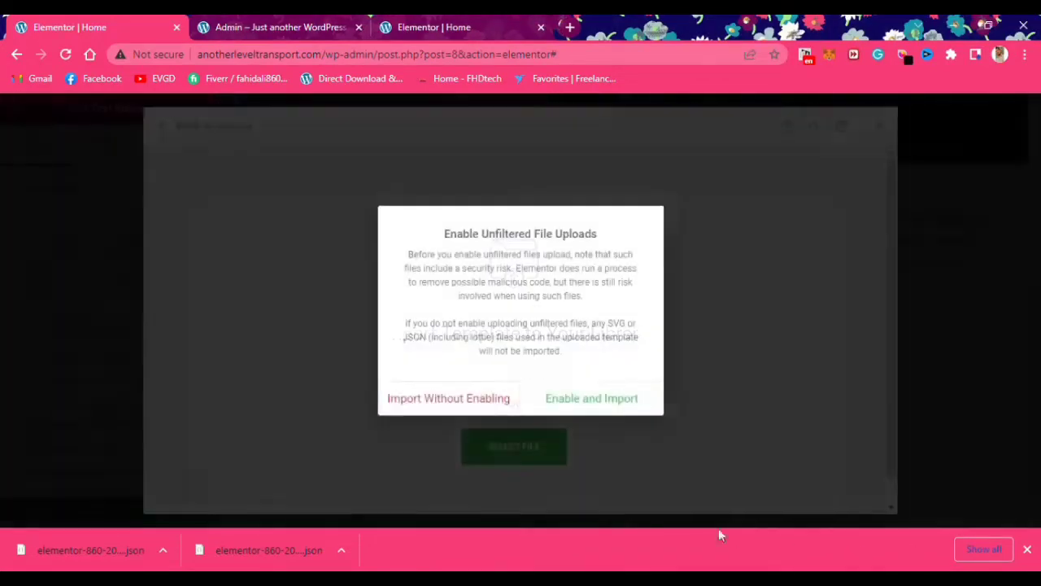
click(606, 406)
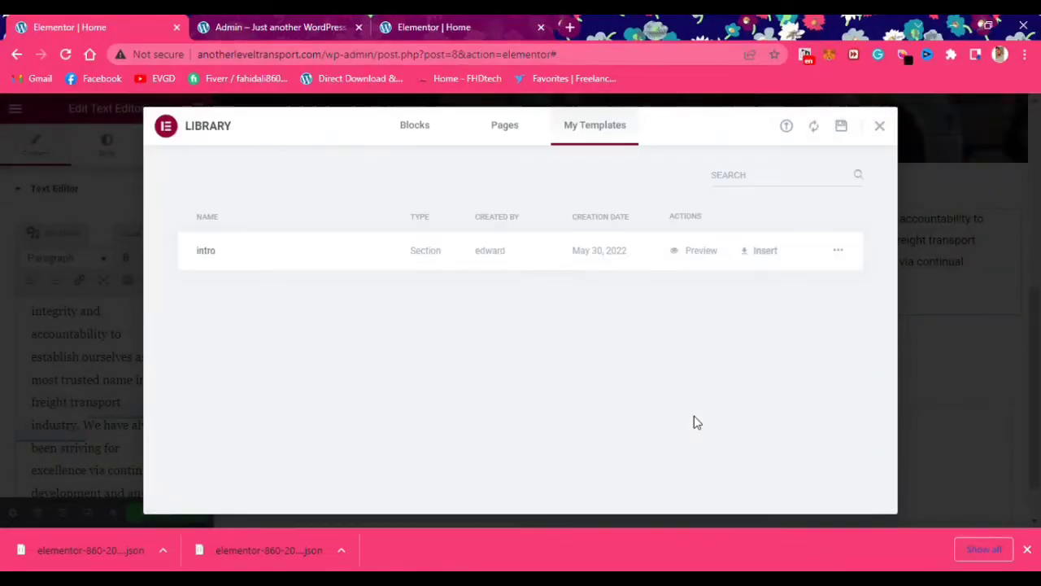
click(838, 250)
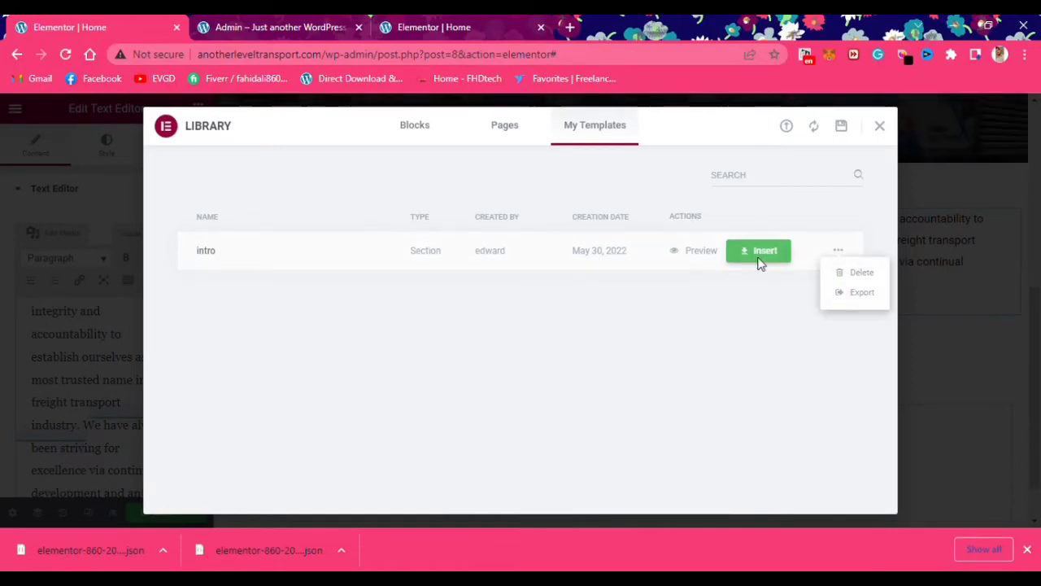
click(759, 252)
click(598, 366)
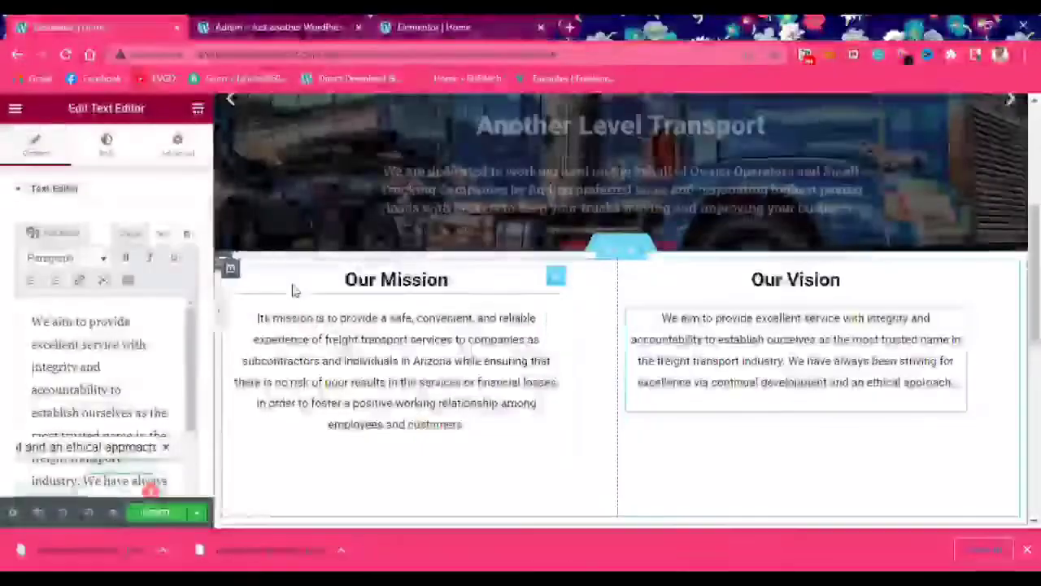
Give the column a classic light grey #E1E1E1 background
scroll(779, 395, down, 3)
scroll(325, 209, up, 3)
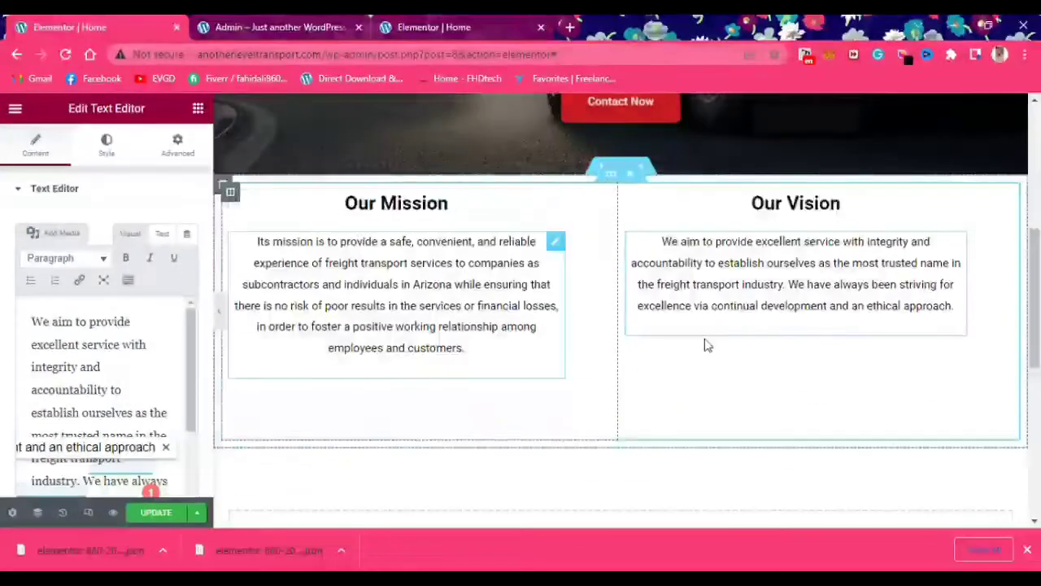
click(230, 186)
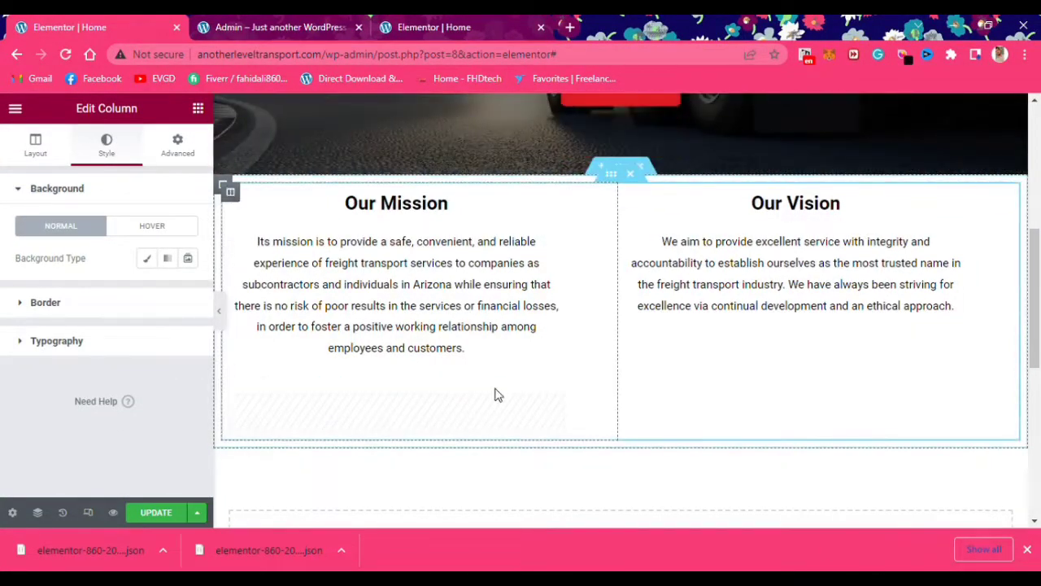
click(146, 258)
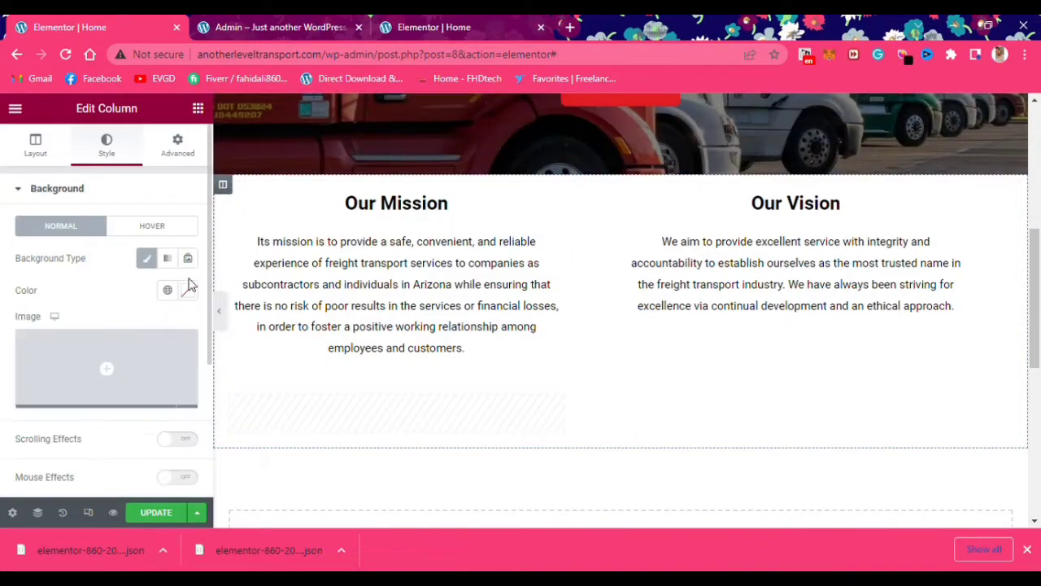
click(188, 289)
drag(225, 326, 217, 225)
Preview the page in mobile responsive mode and scroll through it
click(88, 512)
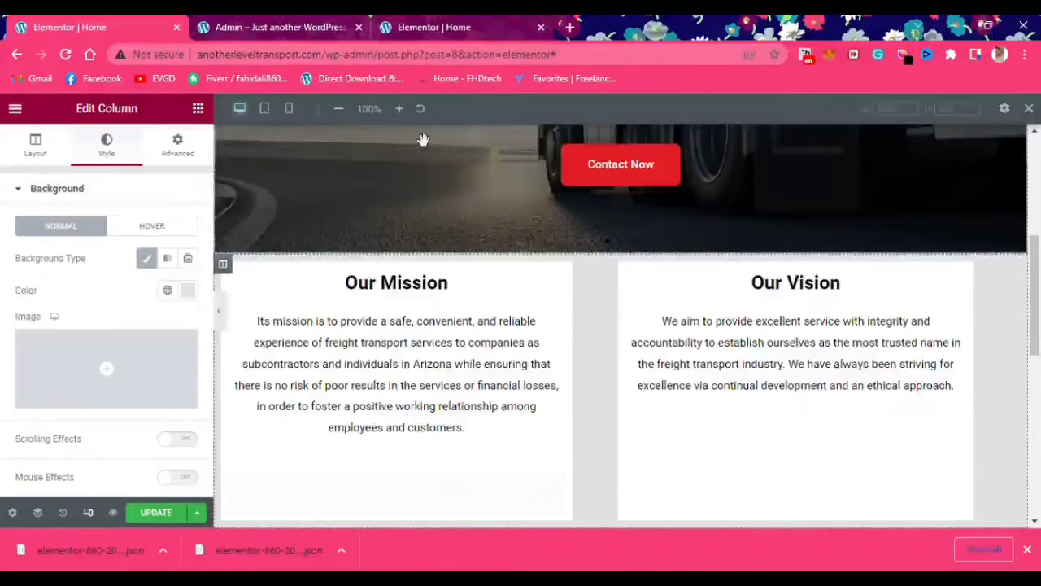
click(289, 109)
scroll(569, 326, down, 6)
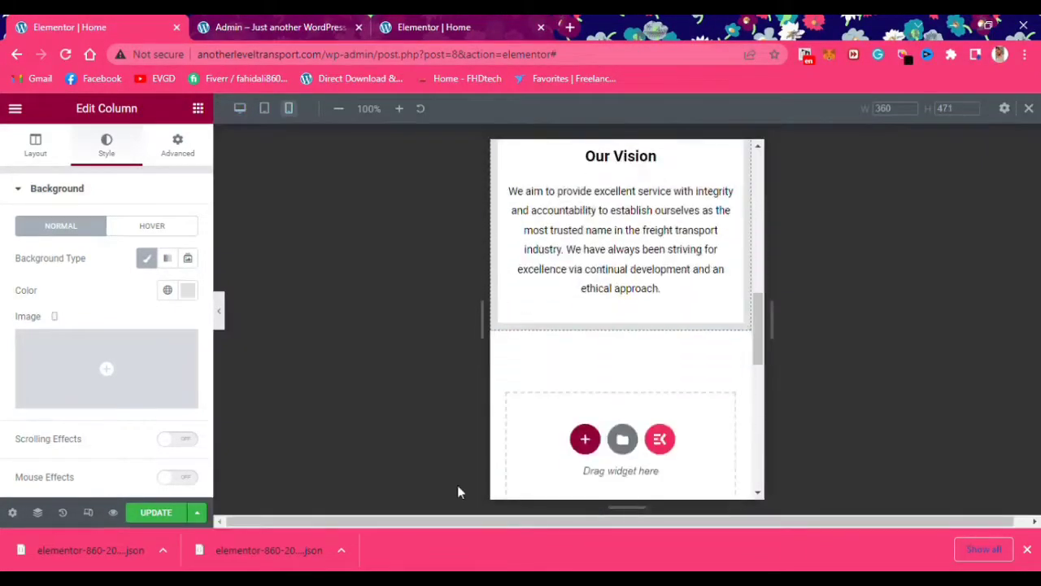
scroll(529, 357, up, 9)
scroll(671, 387, down, 8)
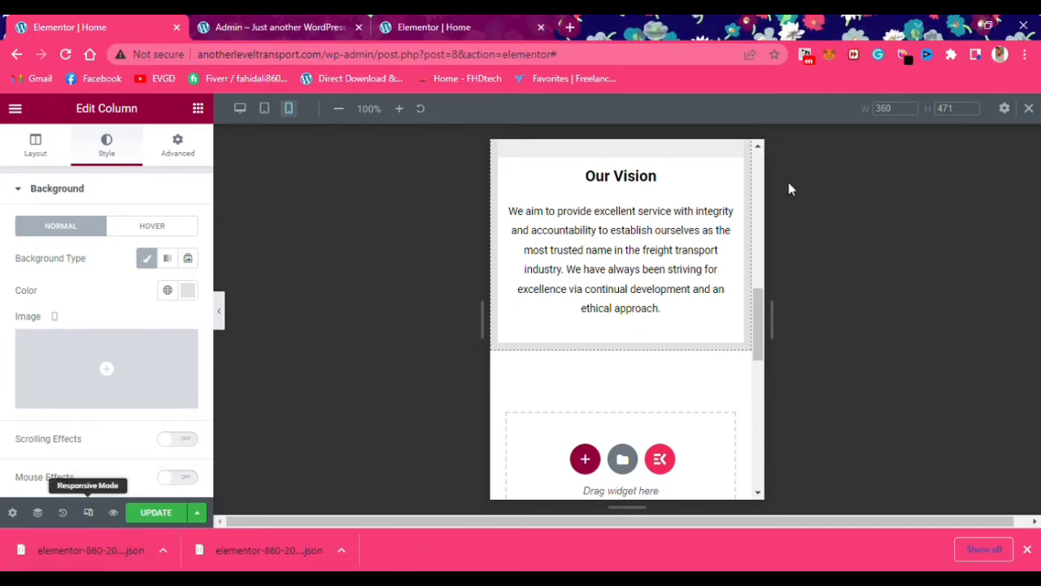
scroll(507, 372, down, 4)
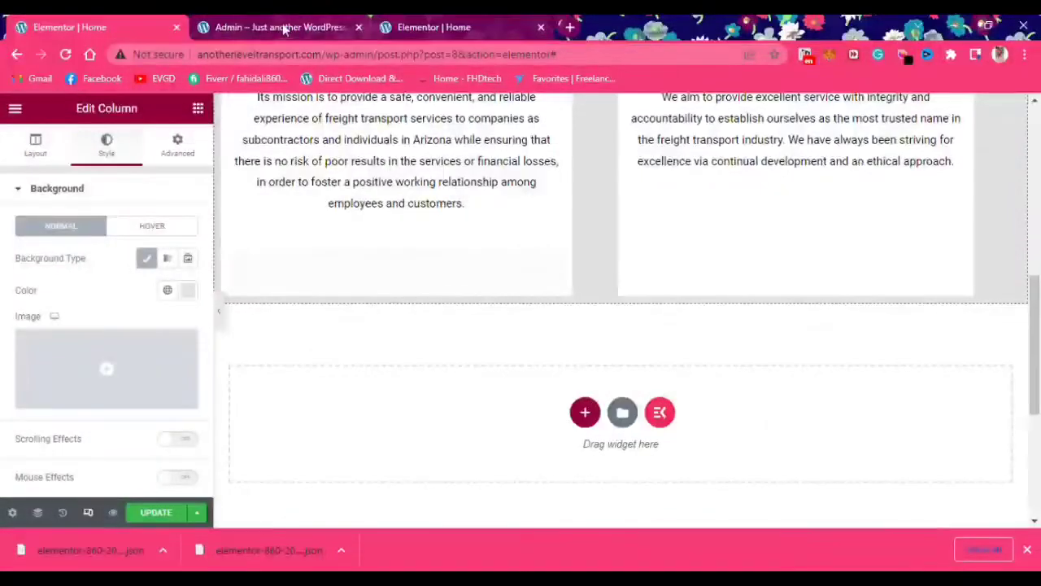
On the dev site, save the heading section as a template and export it
click(284, 27)
scroll(410, 328, down, 2)
click(427, 26)
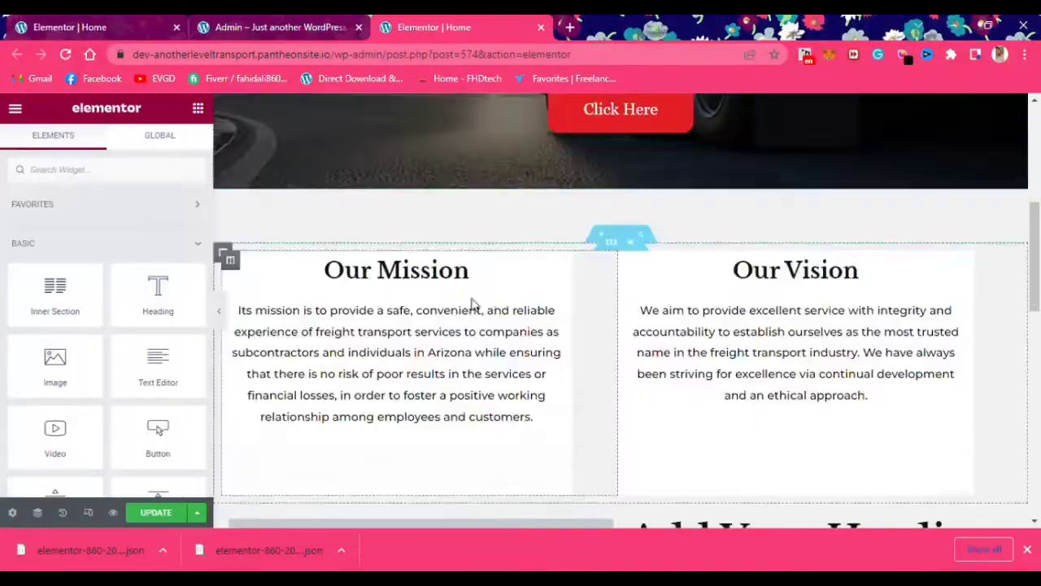
scroll(475, 303, down, 3)
right_click(619, 273)
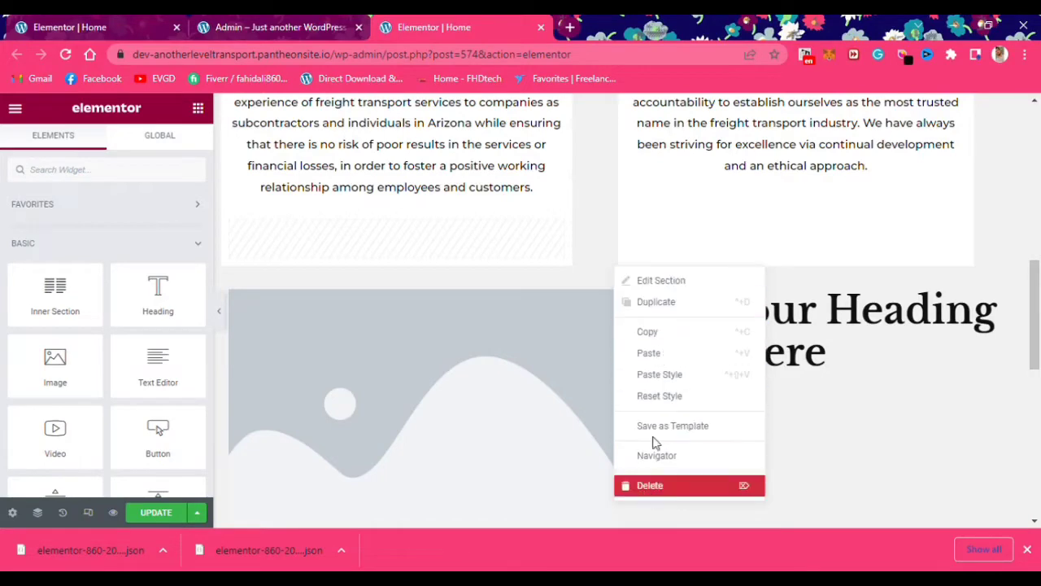
click(674, 427)
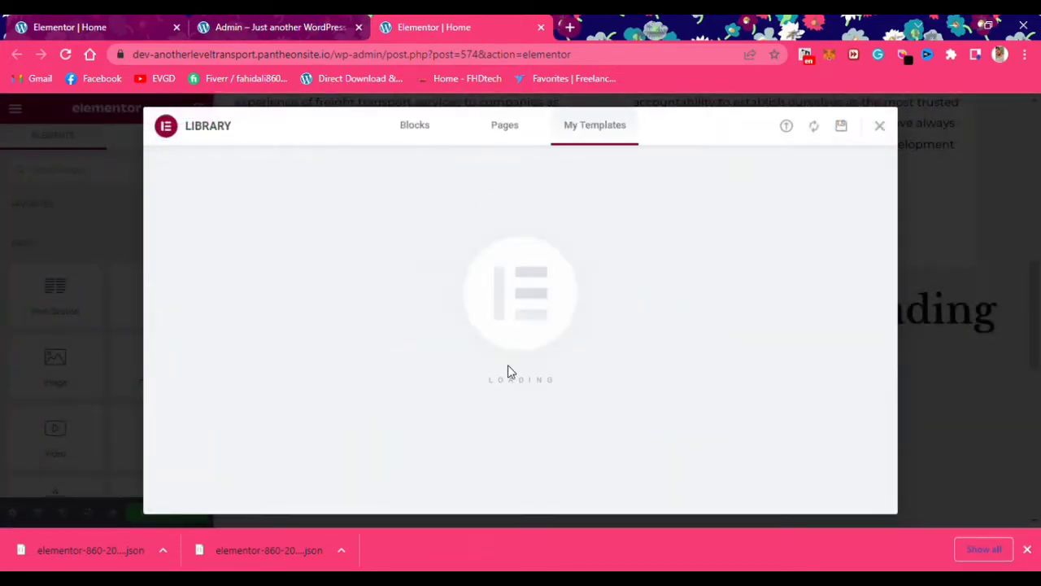
click(841, 251)
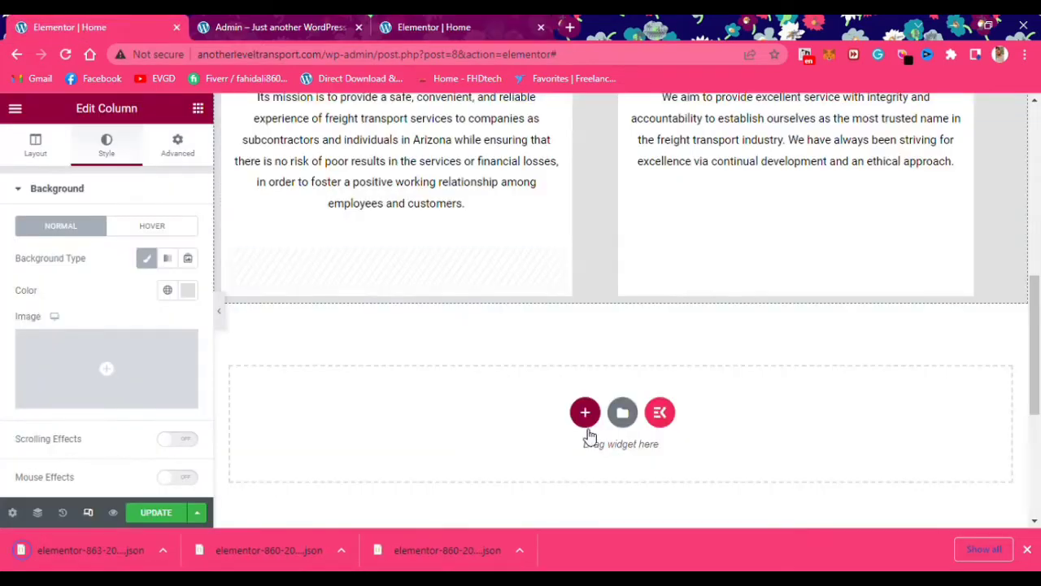
click(623, 412)
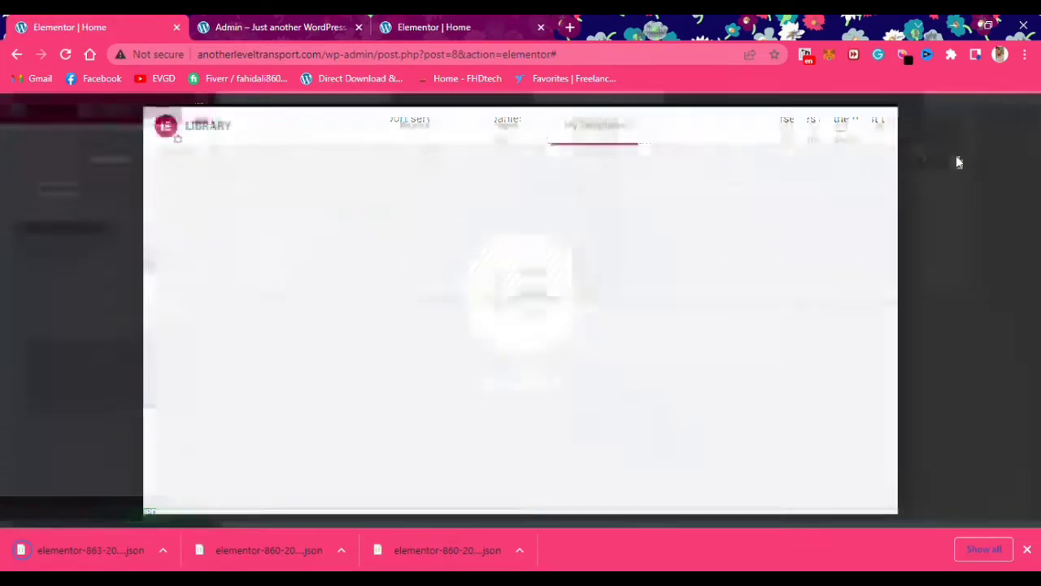
Import the heading template file and insert it, keeping its section settings
click(788, 127)
click(539, 458)
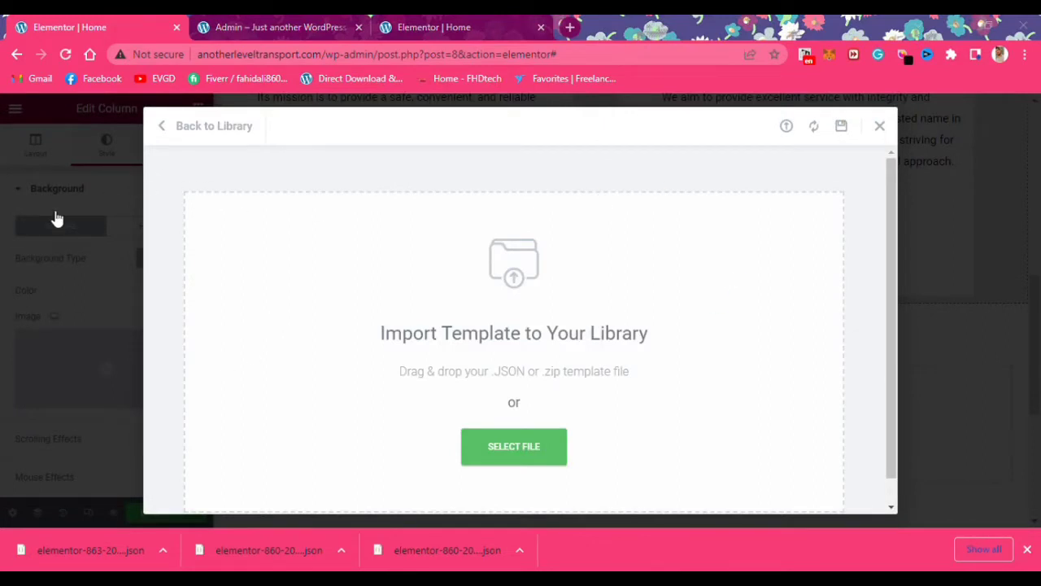
click(886, 523)
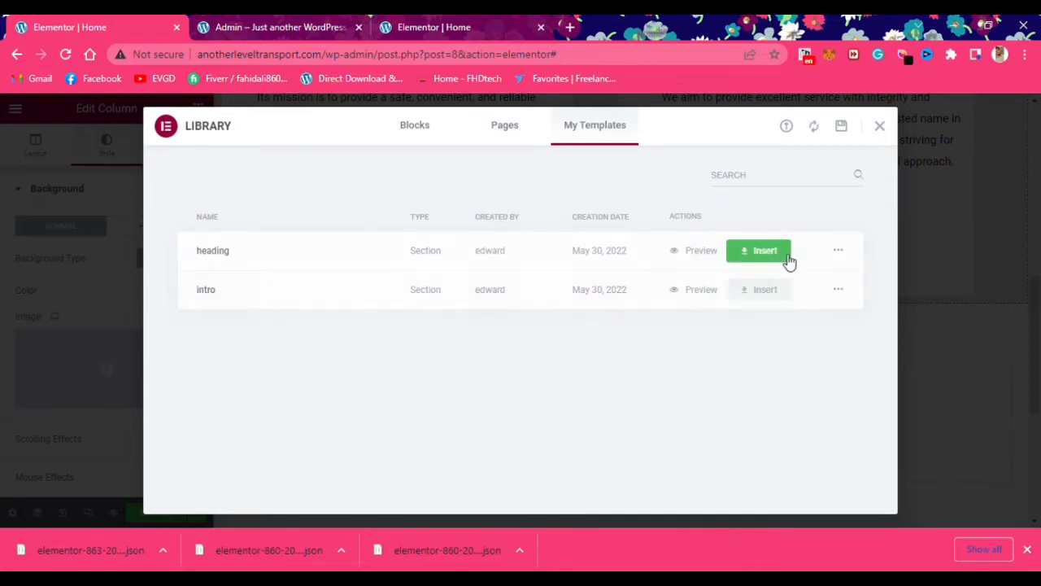
click(761, 252)
click(600, 350)
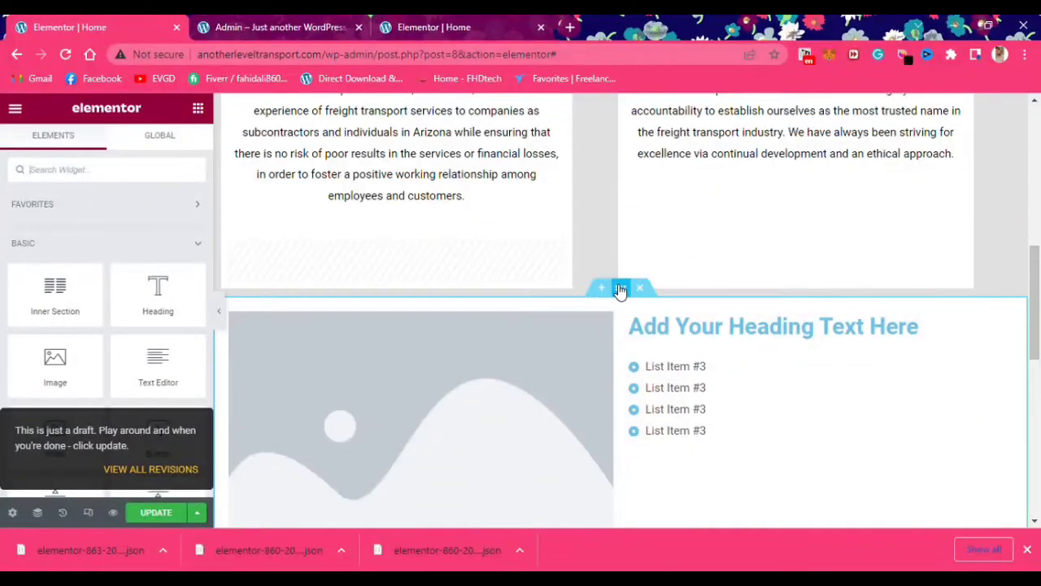
Select the Our Mission/Our Vision section and preview the page with the panel hidden
click(620, 289)
scroll(846, 191, up, 1)
scroll(846, 191, up, 1)
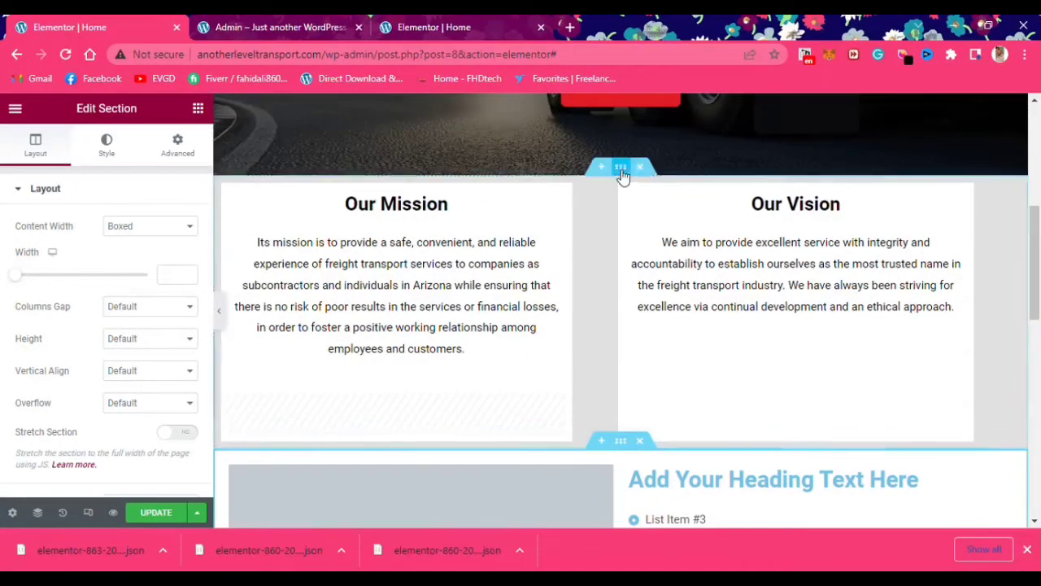
click(106, 145)
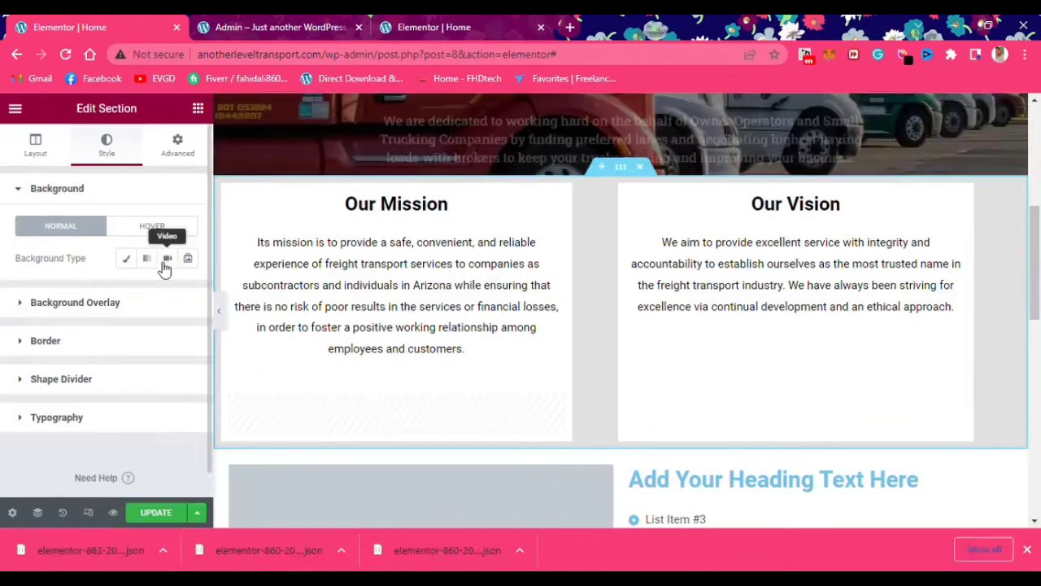
click(220, 309)
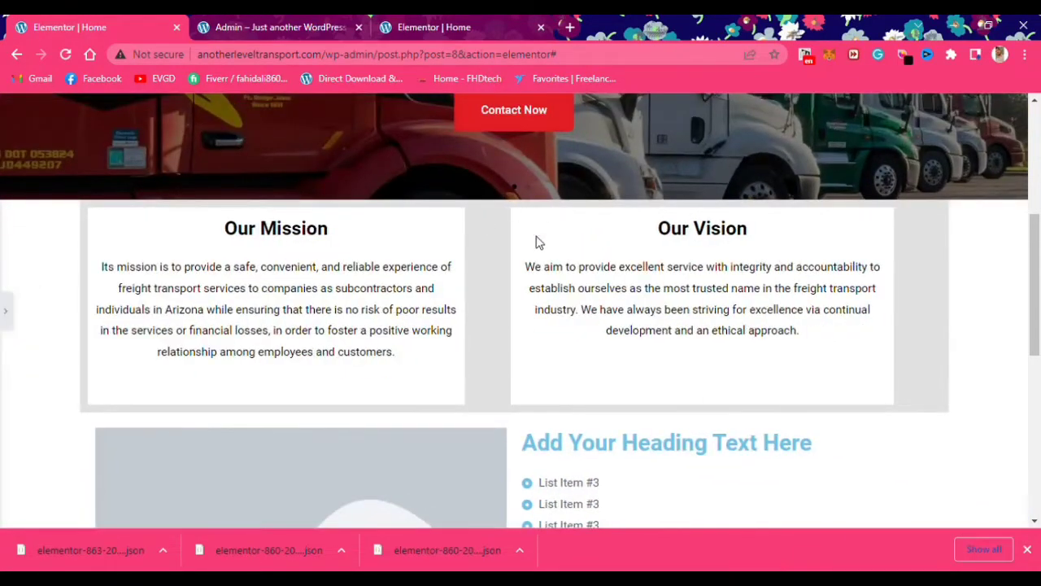
click(6, 310)
Set the section's Content Width to Full Width and Columns Gap to No Gap, then preview
click(32, 145)
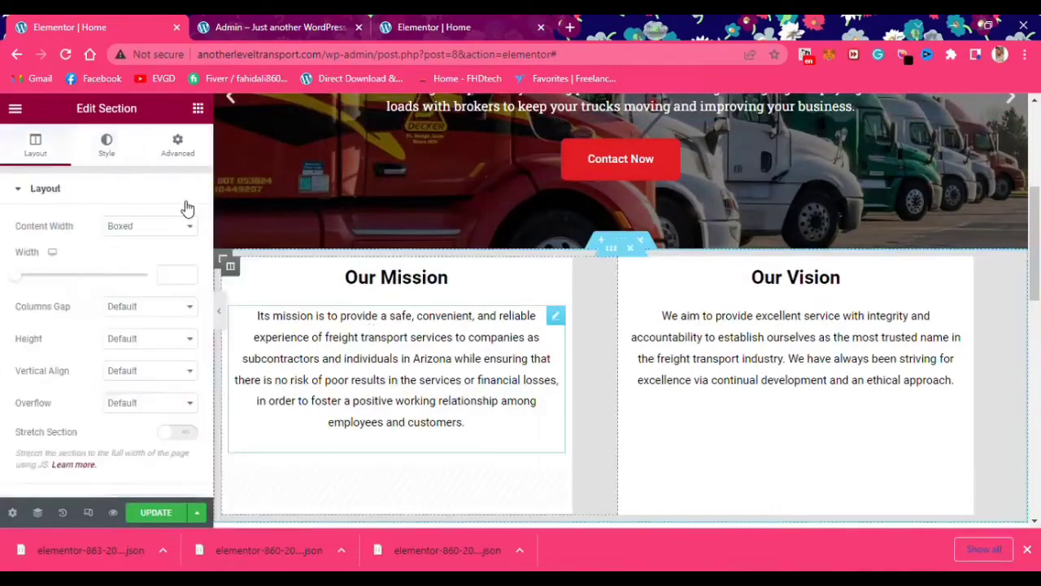
click(158, 260)
click(153, 261)
click(146, 292)
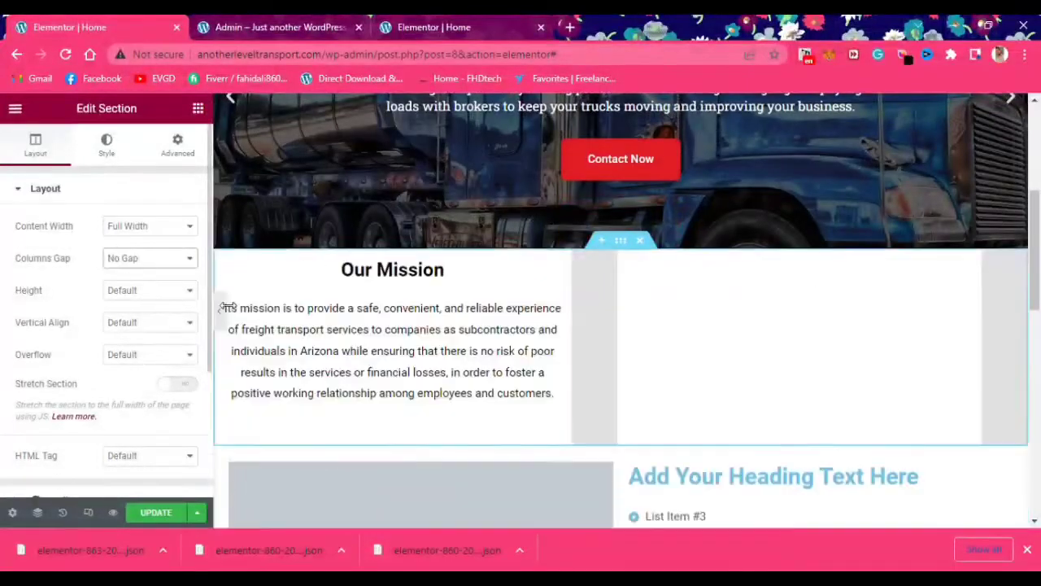
click(219, 311)
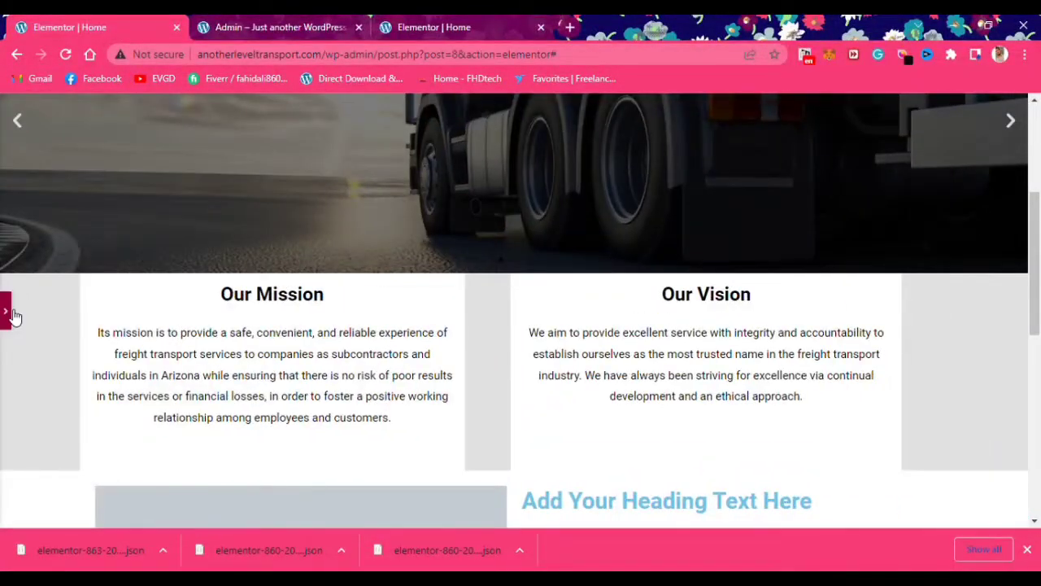
click(6, 311)
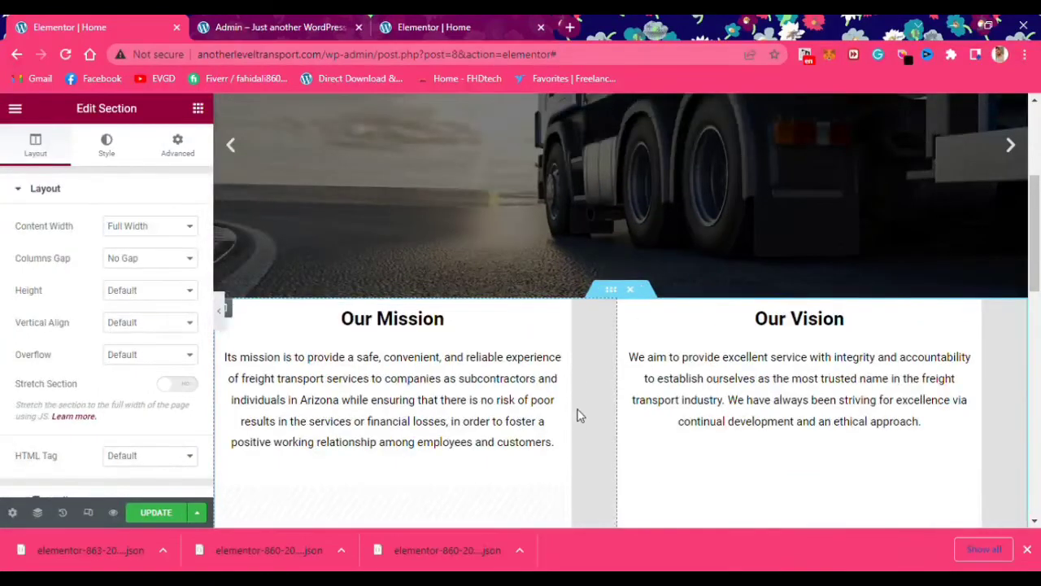
Switch the section's background type to a classic solid colour
scroll(432, 313, down, 3)
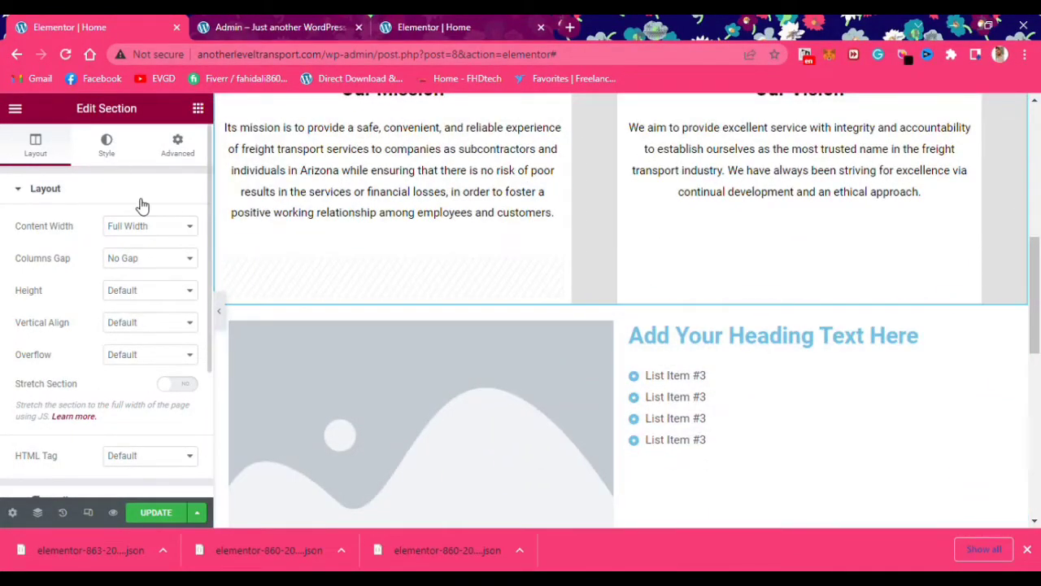
click(107, 145)
click(126, 258)
Paste #808b88 as the section's background colour
scroll(276, 312, up, 2)
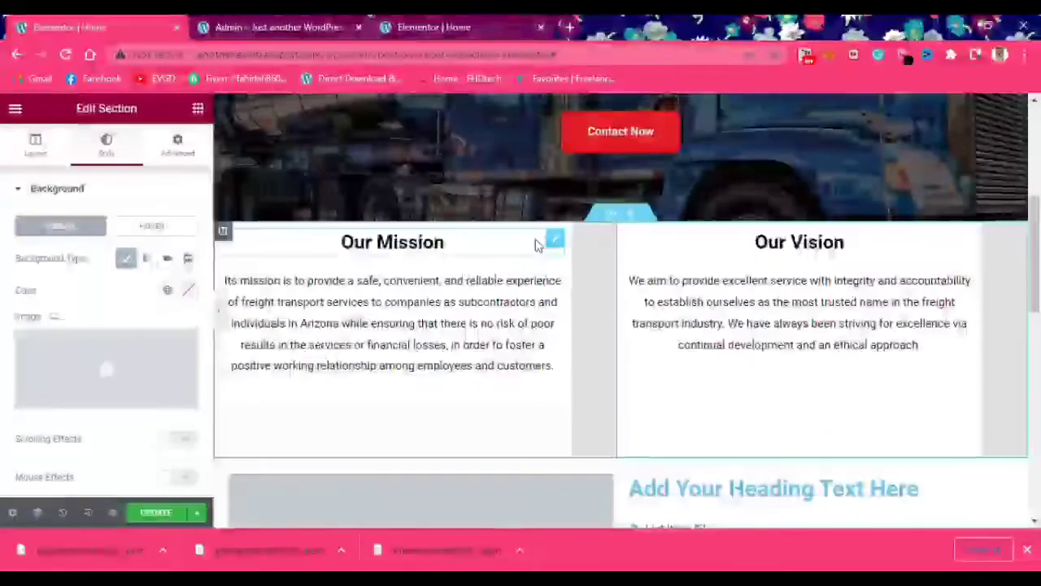
click(187, 291)
text(#808b88)
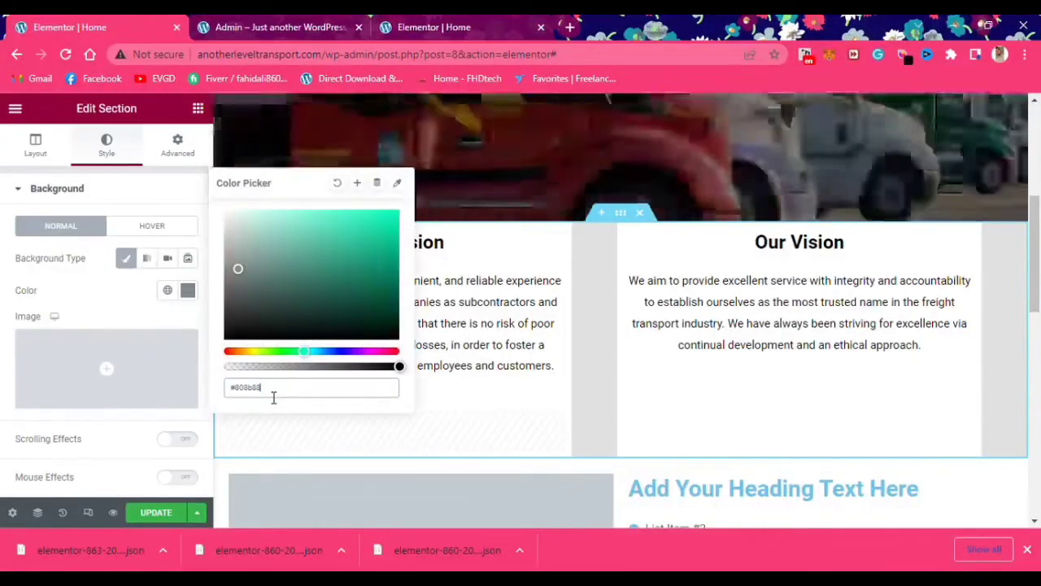
Open the Our Vision column's background colour settings
scroll(621, 301, up, 1)
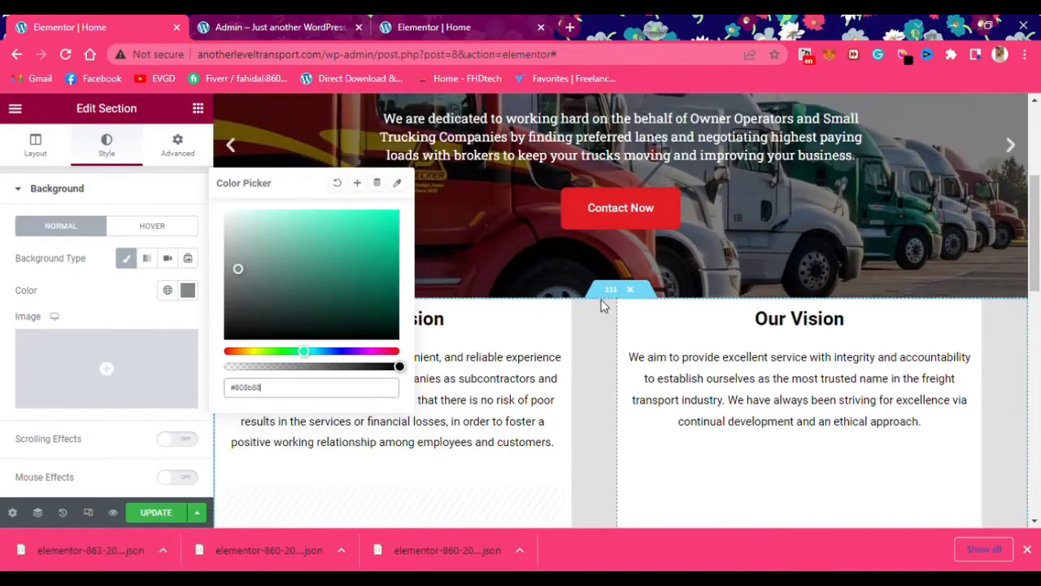
right_click(593, 338)
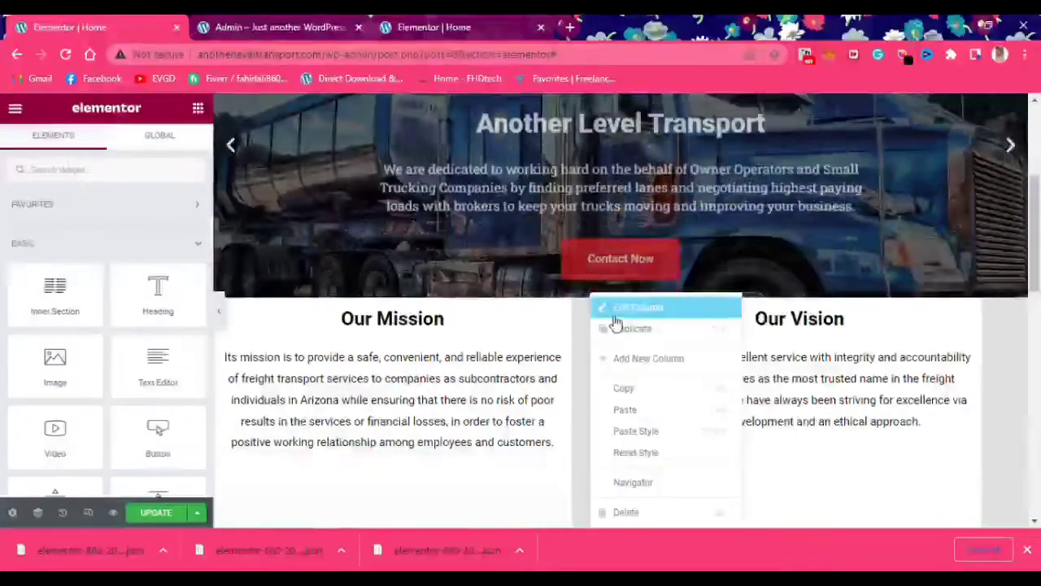
click(630, 305)
click(123, 148)
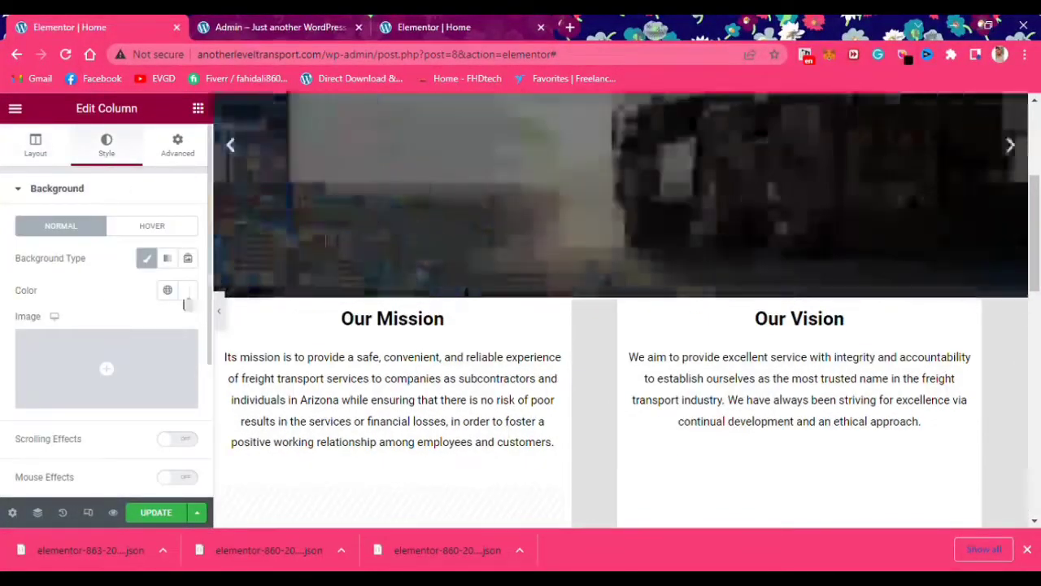
click(187, 291)
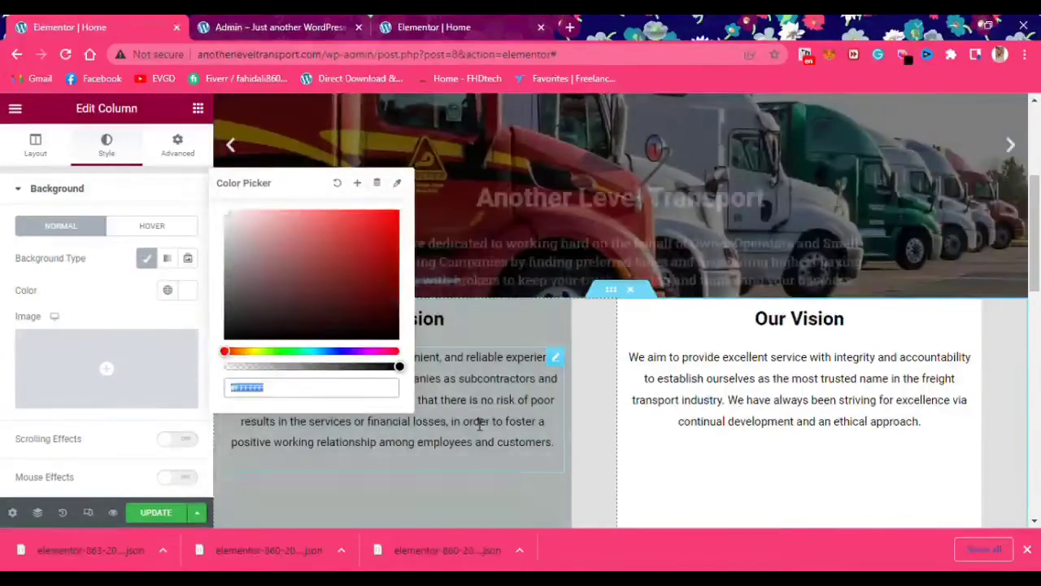
right_click(1016, 336)
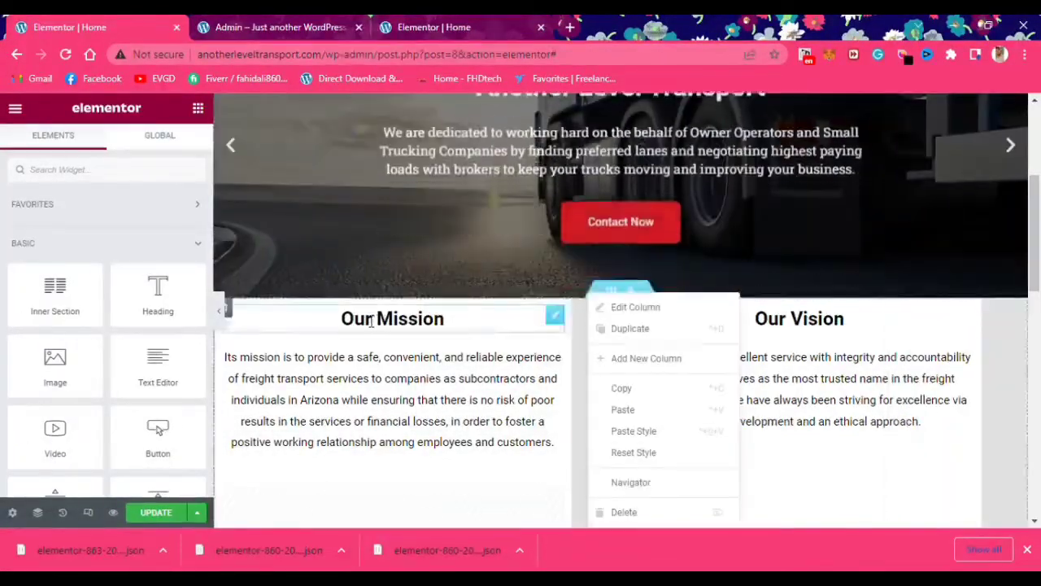
click(147, 143)
click(54, 140)
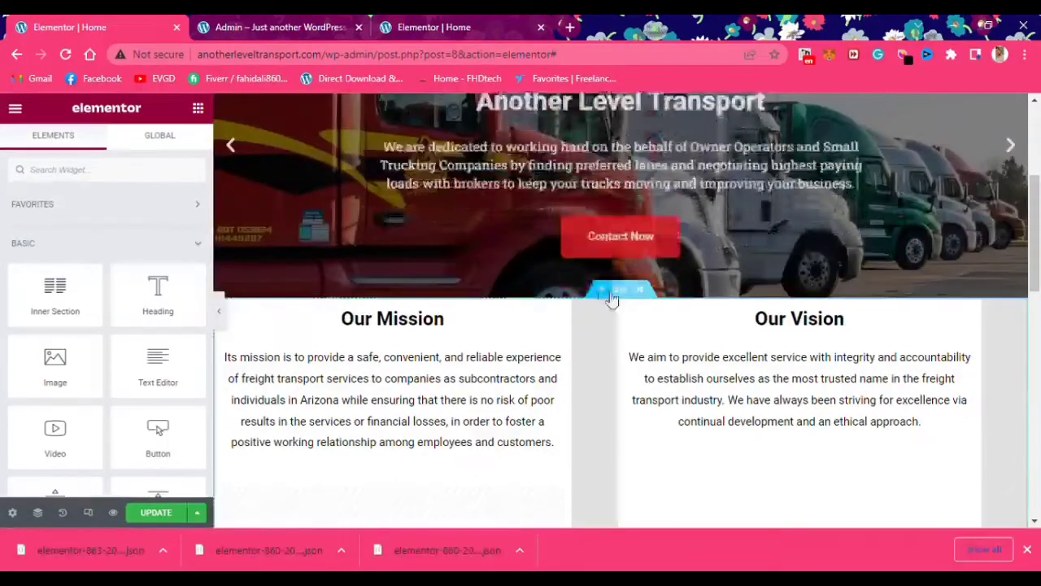
Open the whole section's Style tab background colour picker
right_click(616, 295)
click(641, 248)
click(106, 147)
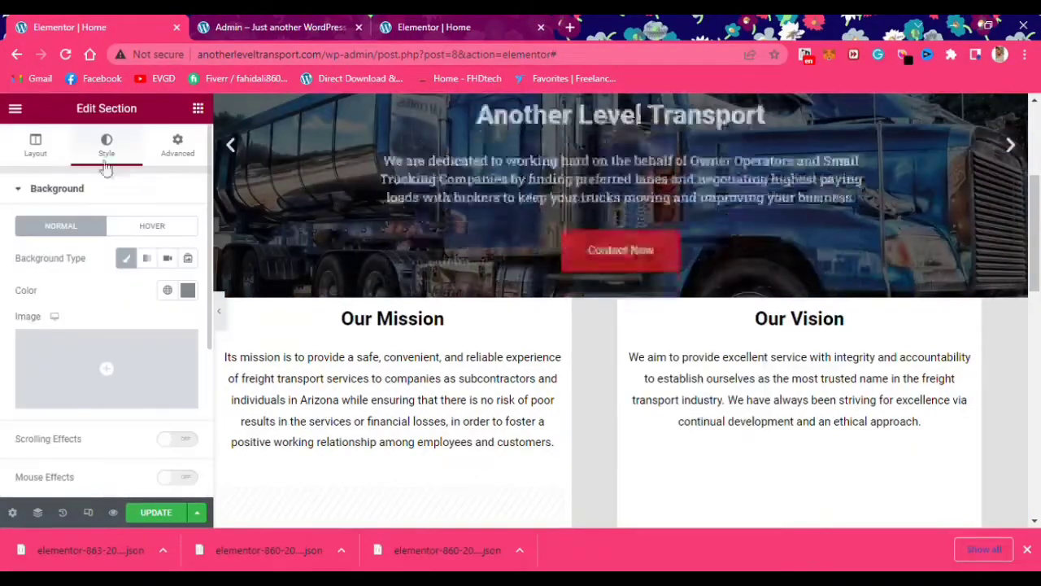
click(188, 290)
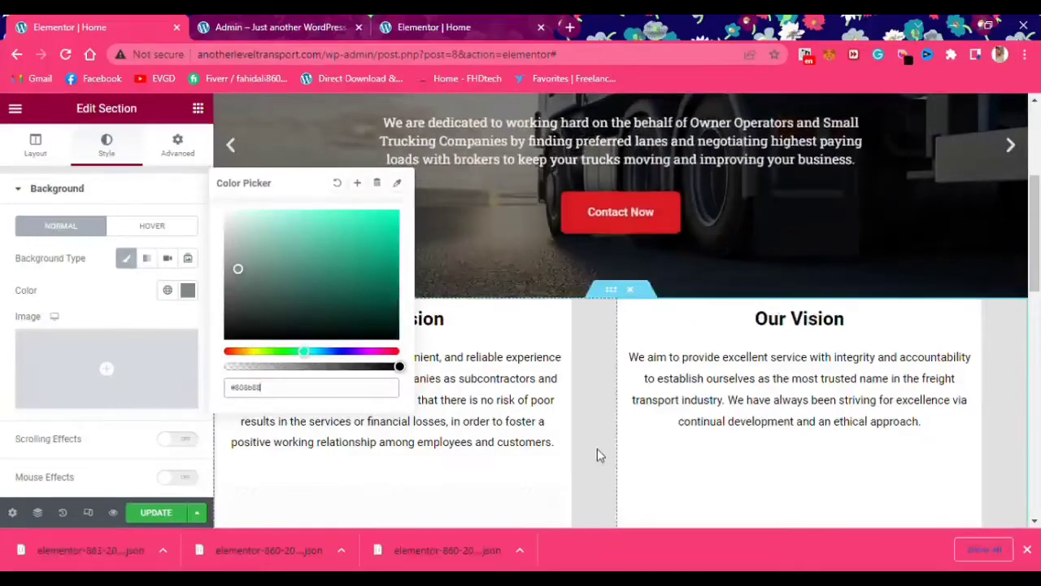
scroll(597, 448, down, 4)
Set the lower section to Full Width content with No Gap between columns
click(623, 226)
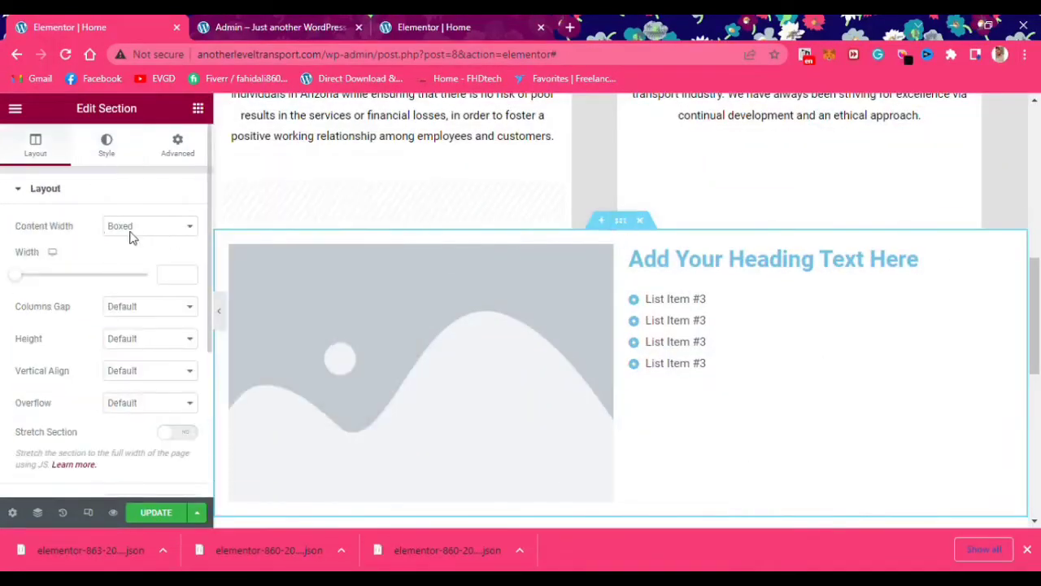
click(138, 253)
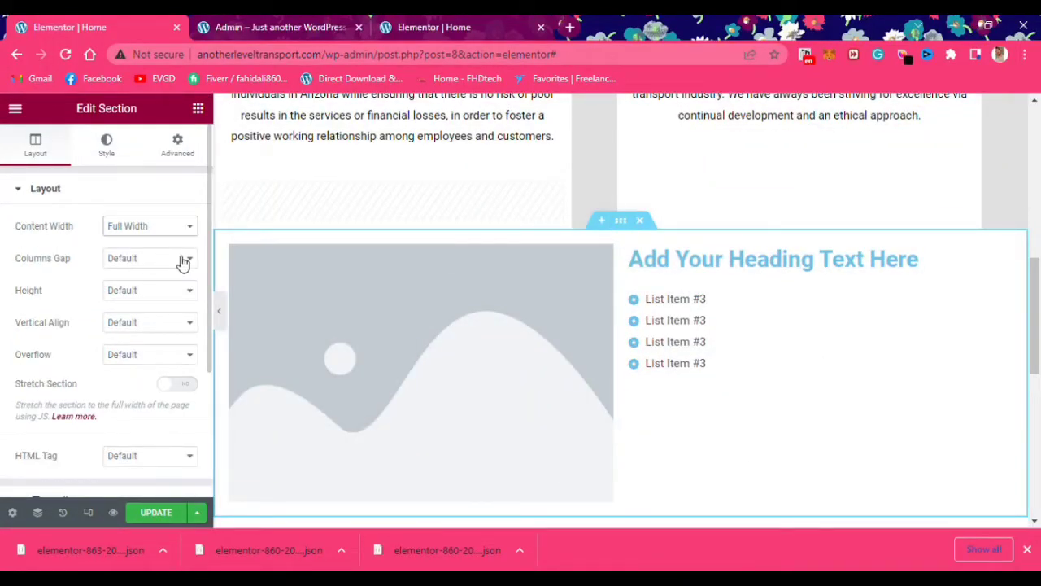
click(148, 292)
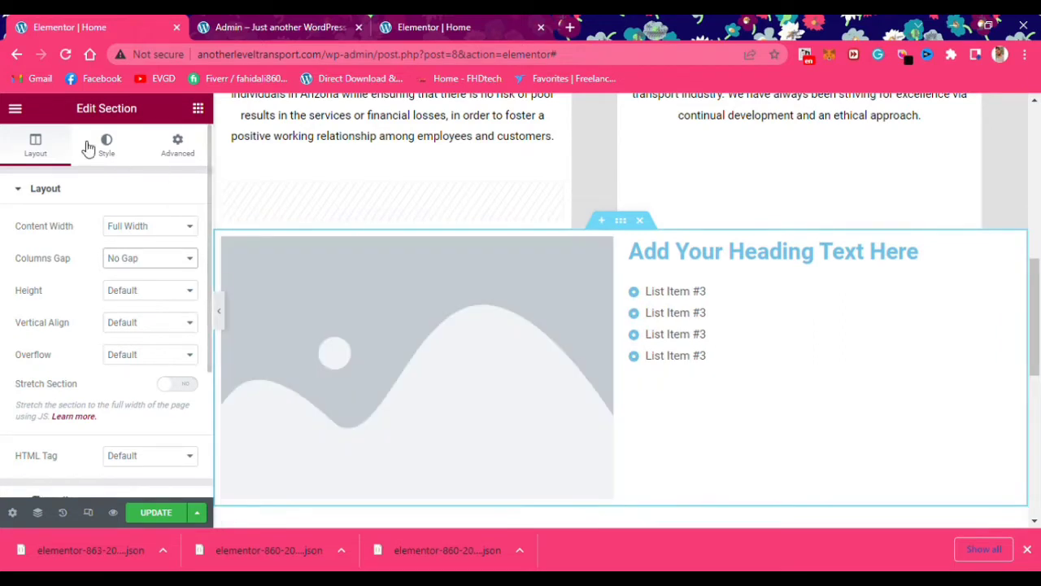
Give the lower section a classic light grey #e1e1e1 background
click(107, 144)
click(126, 258)
click(188, 291)
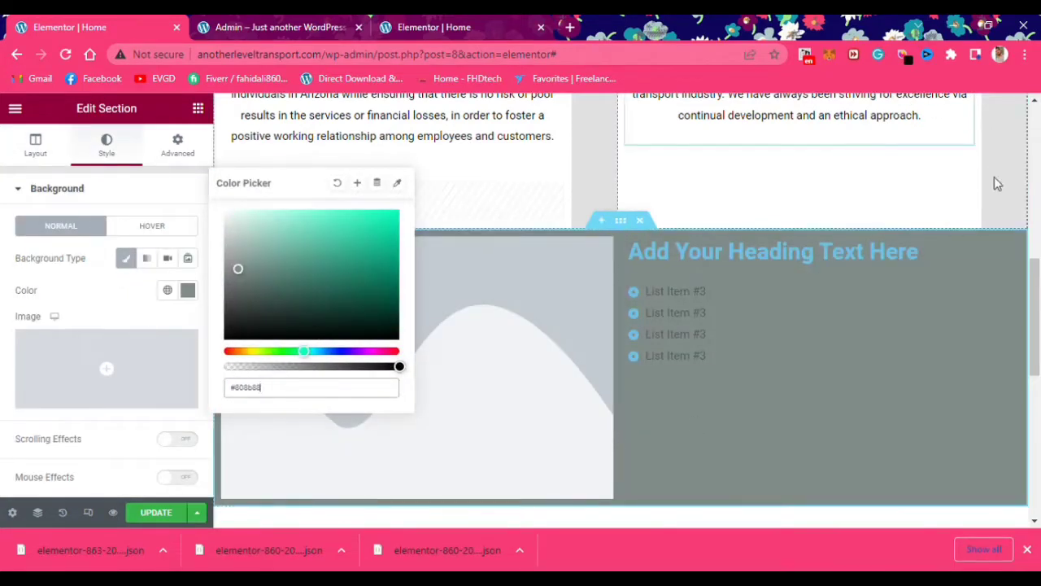
click(842, 95)
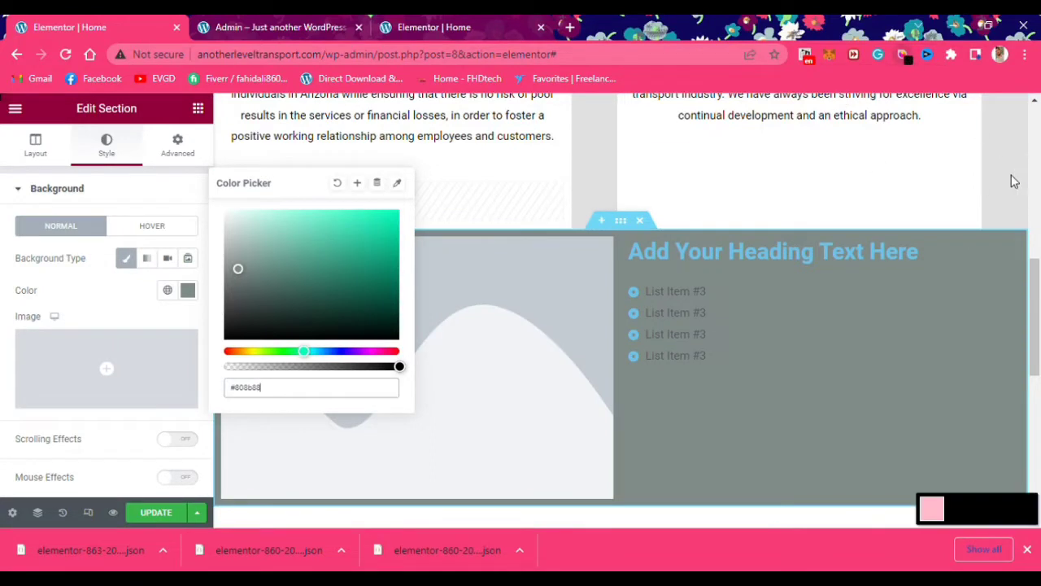
click(1009, 176)
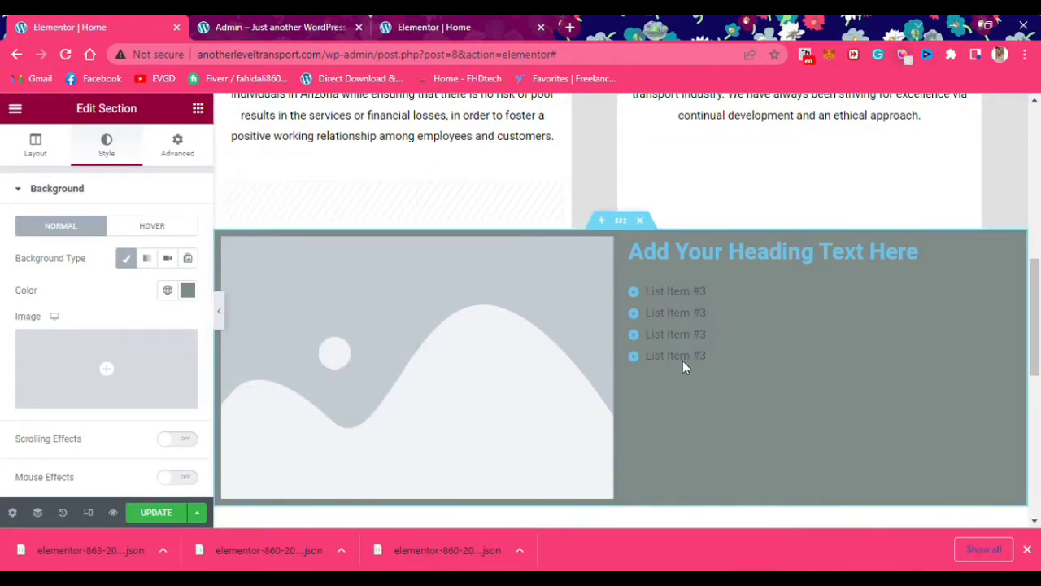
click(188, 290)
text(#e1e1e1)
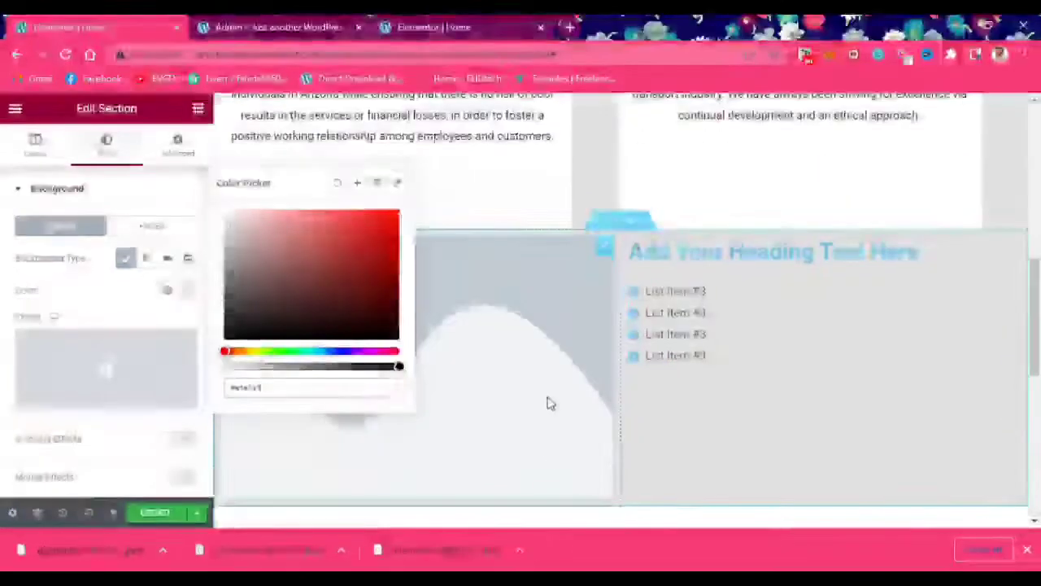
click(533, 399)
Replace the placeholder image with the container-yard truck photo from the Media Library
click(228, 323)
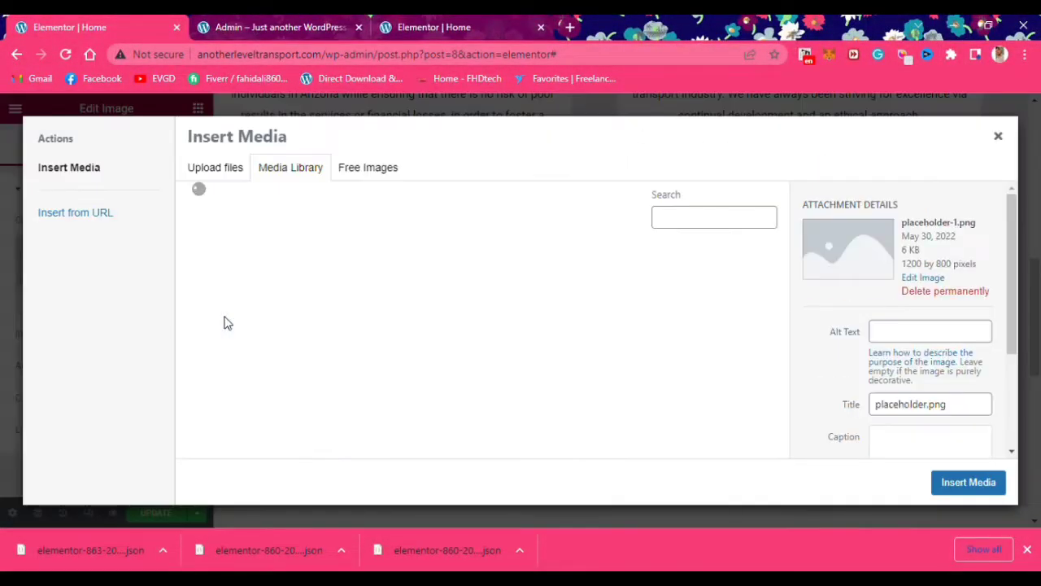
scroll(488, 332, down, 6)
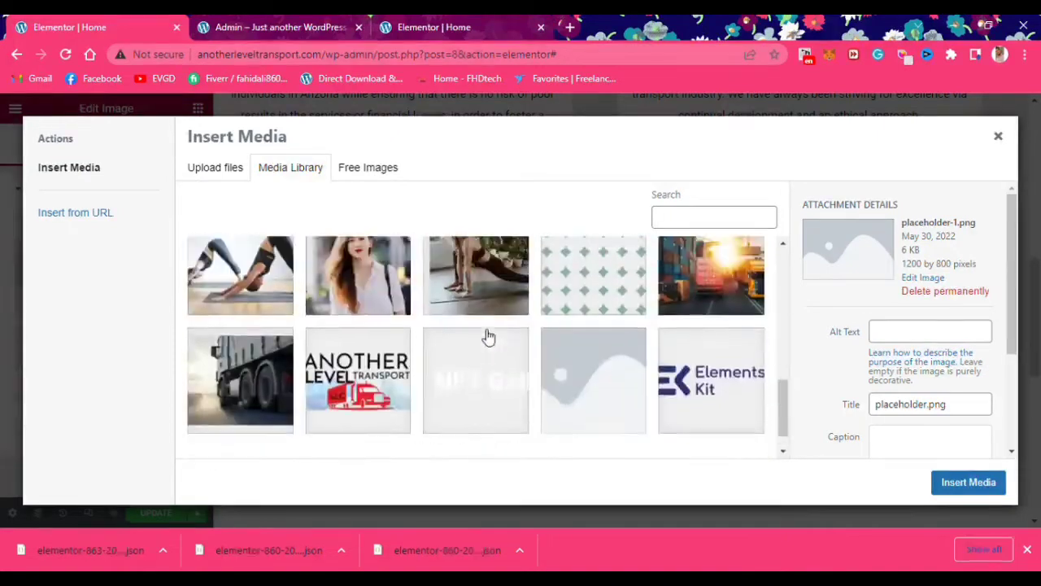
scroll(489, 337, up, 1)
click(711, 383)
click(969, 485)
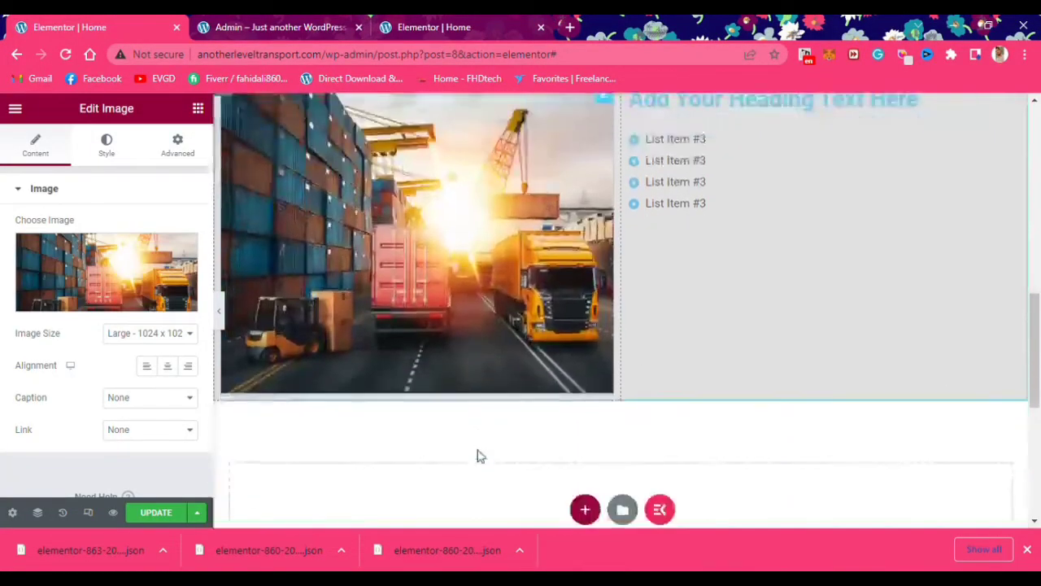
scroll(656, 235, up, 1)
Delete three icon list items and give the remaining item a circle icon
click(656, 236)
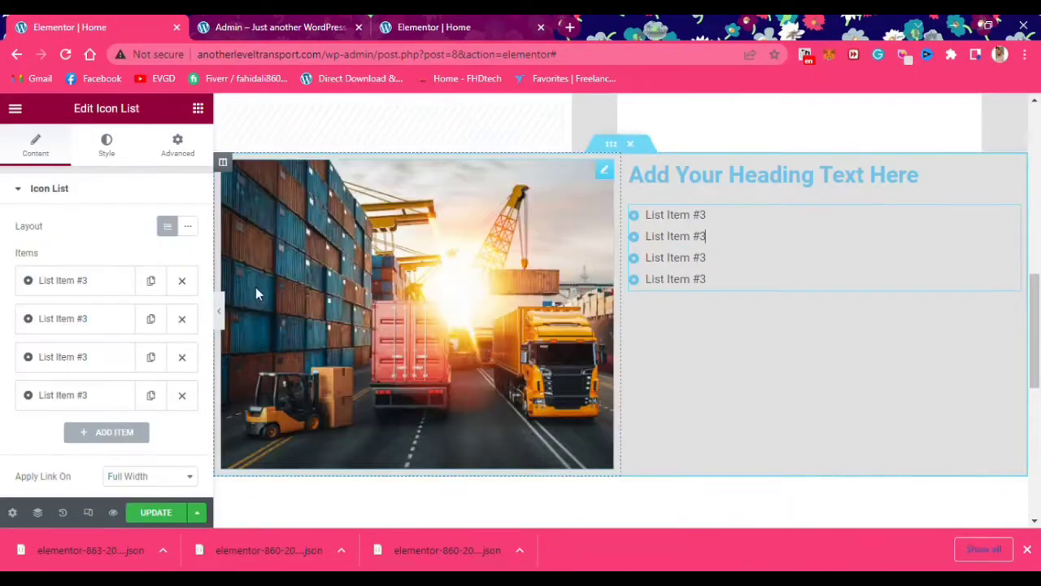
click(182, 395)
click(181, 357)
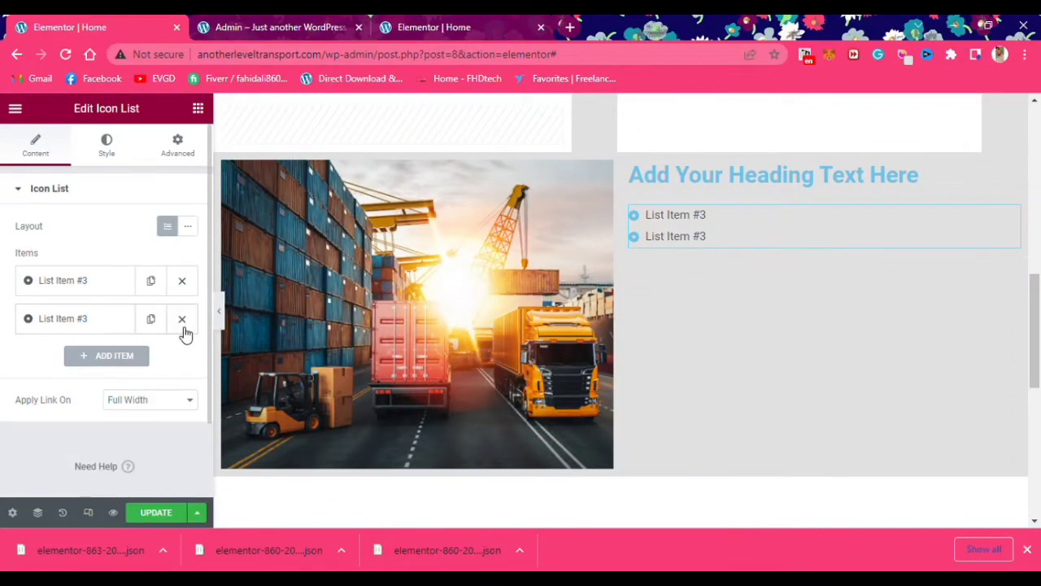
click(182, 318)
click(90, 281)
click(65, 430)
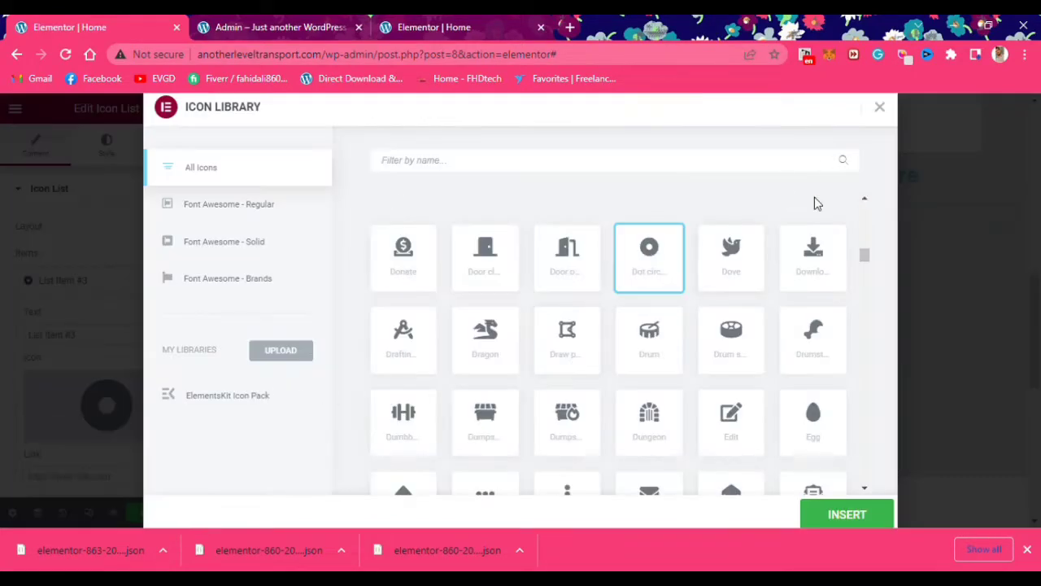
click(847, 514)
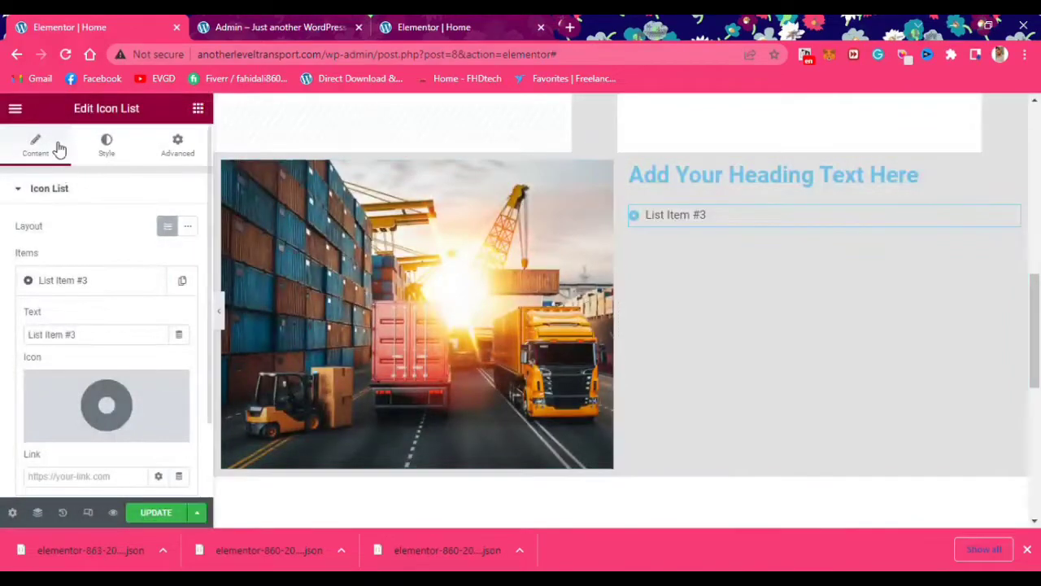
Set the list's icon colour to black
click(107, 145)
click(86, 356)
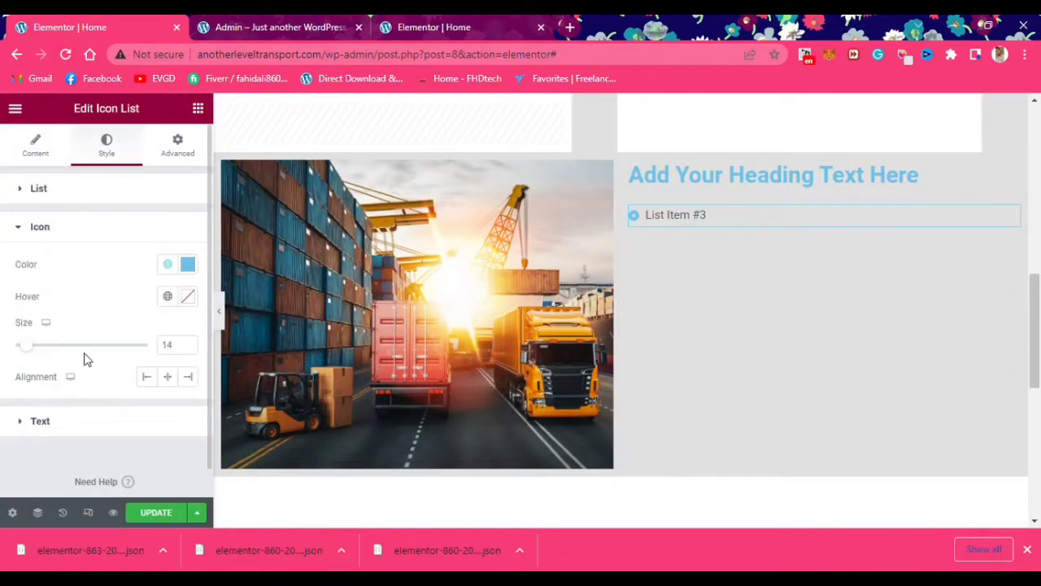
click(188, 264)
click(23, 449)
click(36, 143)
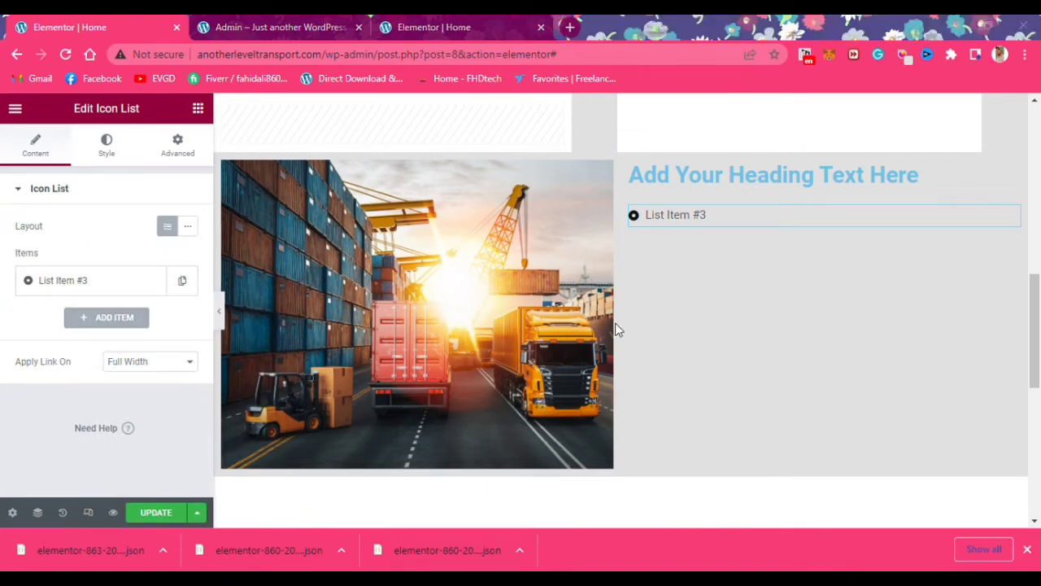
Replace the placeholder heading text with 'Our Values'
click(651, 174)
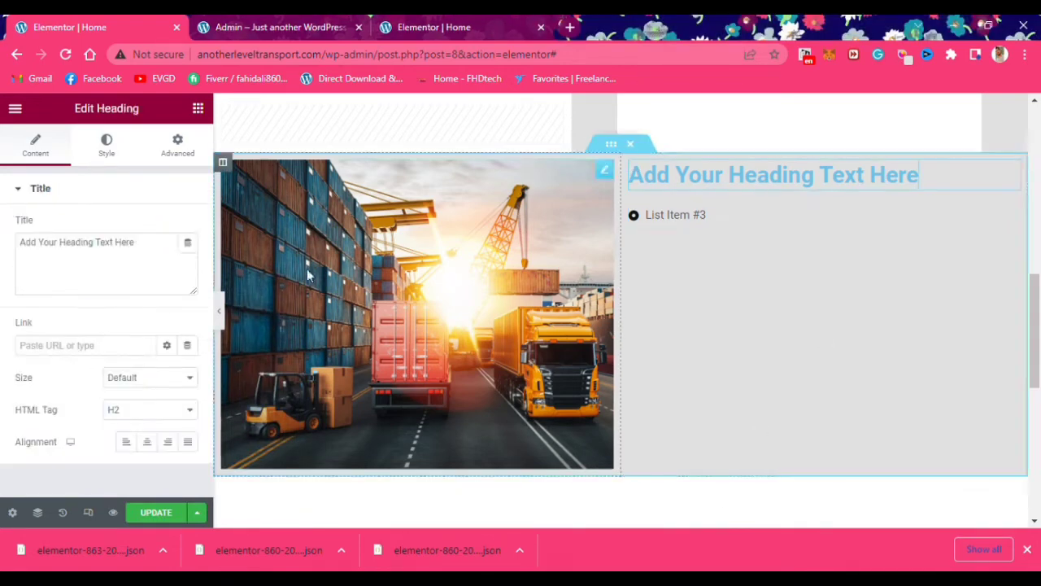
drag(63, 267, 8, 246)
text(0)
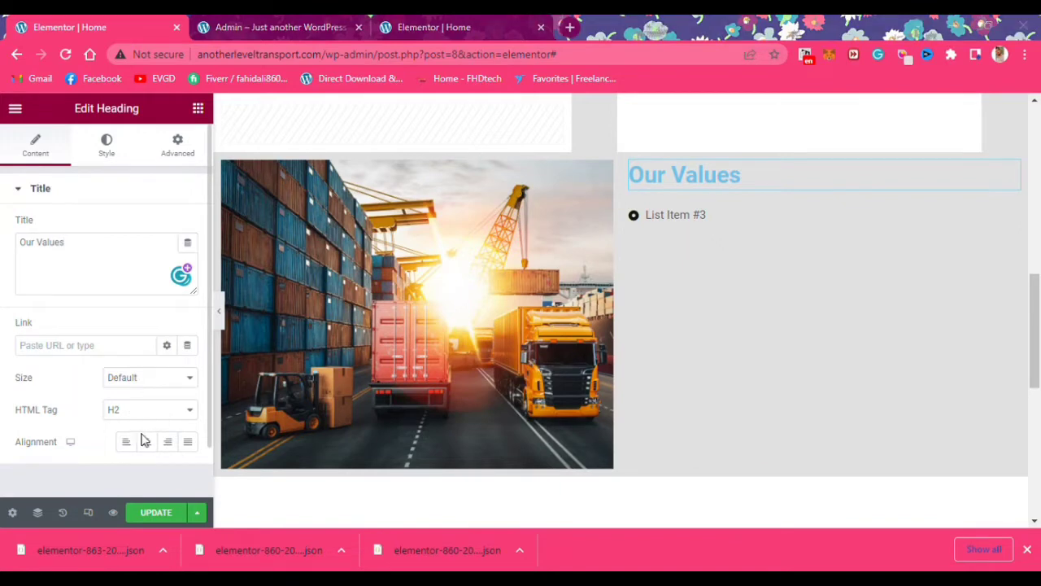
Set the heading text colour to black and its HTML tag to H1
click(107, 152)
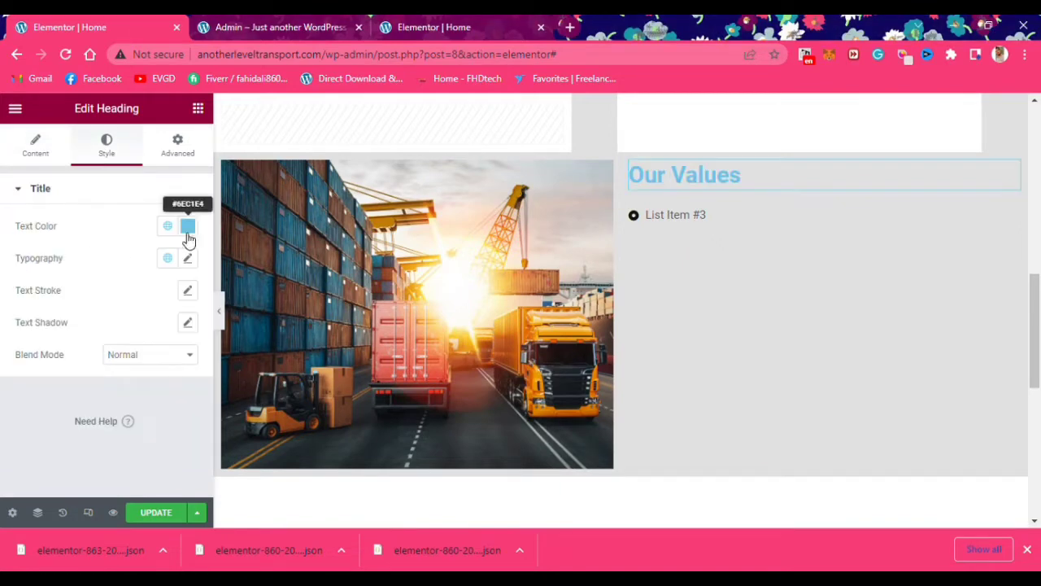
click(188, 227)
drag(146, 349, 2, 403)
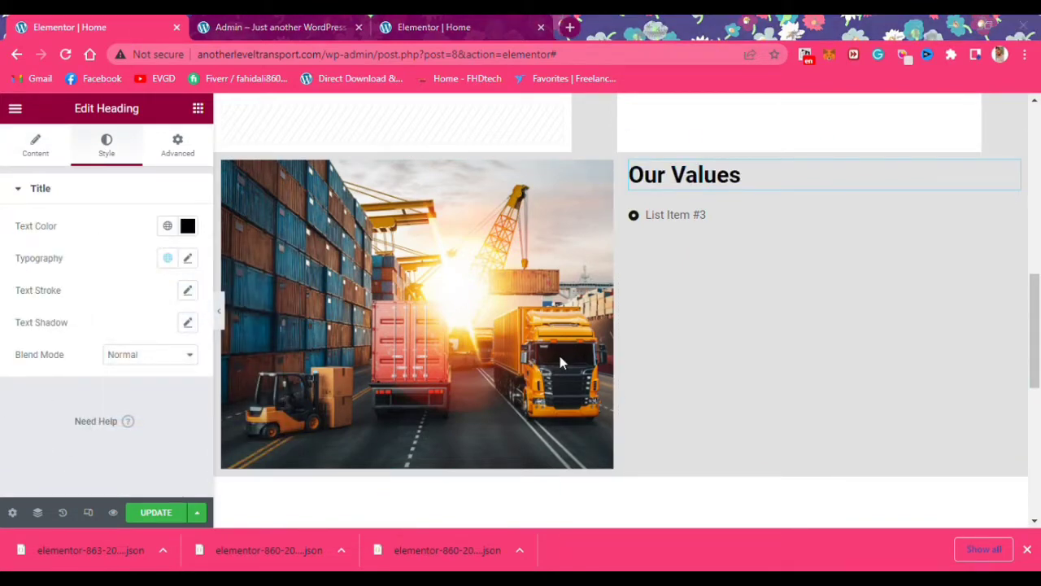
click(35, 145)
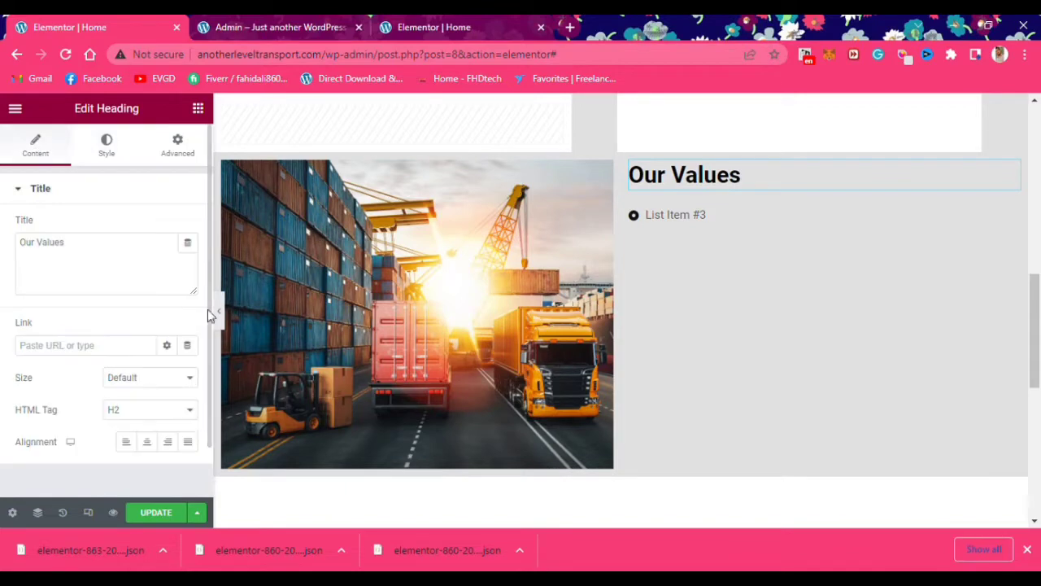
click(138, 411)
click(137, 431)
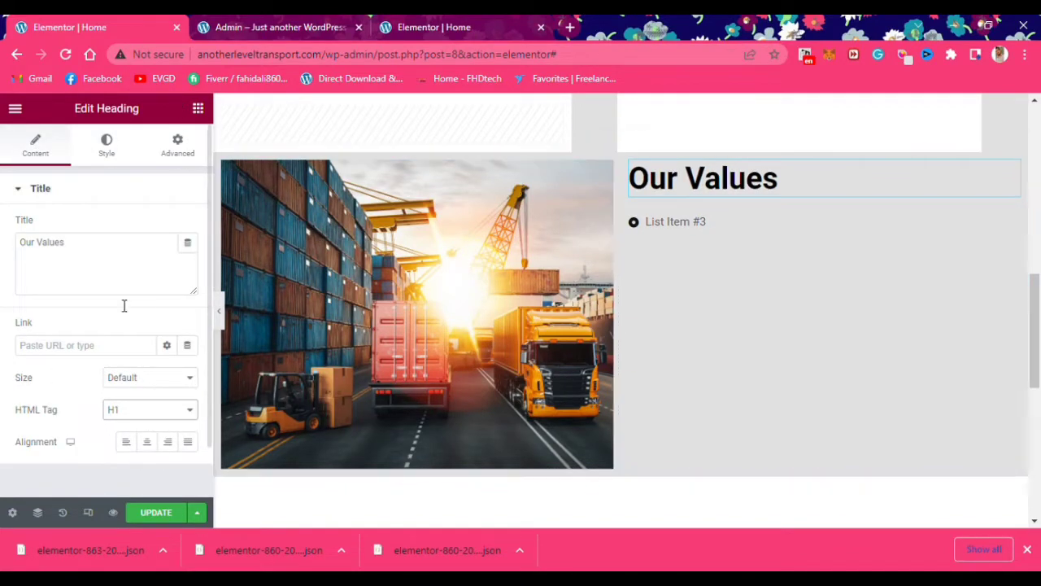
scroll(366, 231, up, 1)
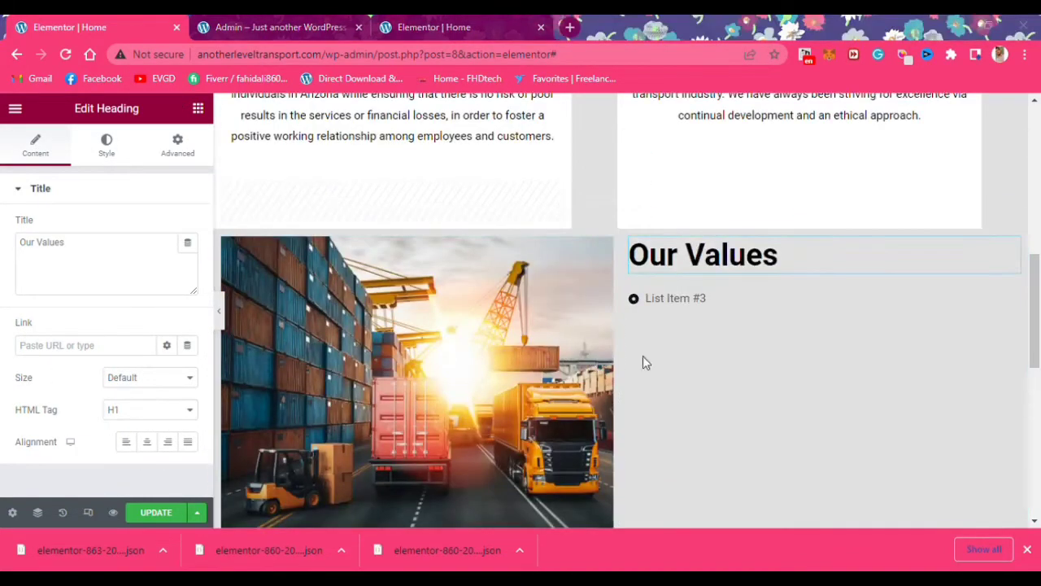
Give the Mission/Vision section a classic solid background, initially white
scroll(592, 142, up, 2)
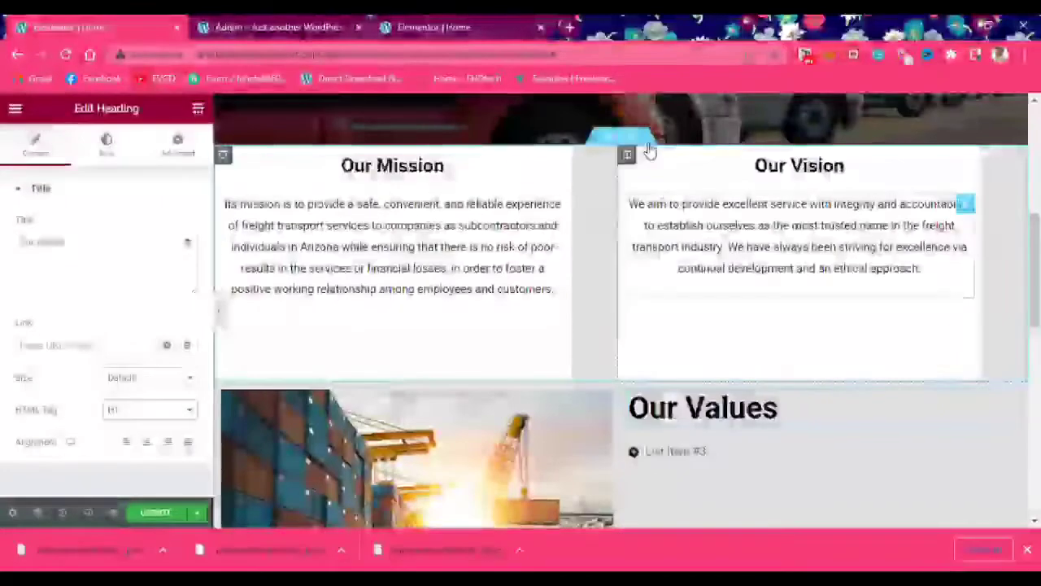
click(612, 137)
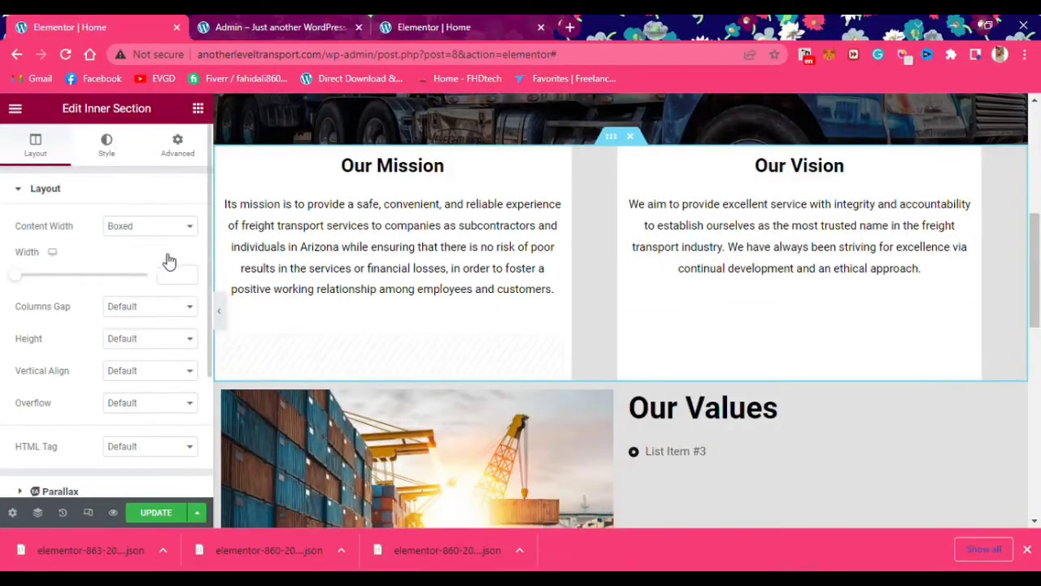
click(107, 145)
click(126, 258)
click(186, 289)
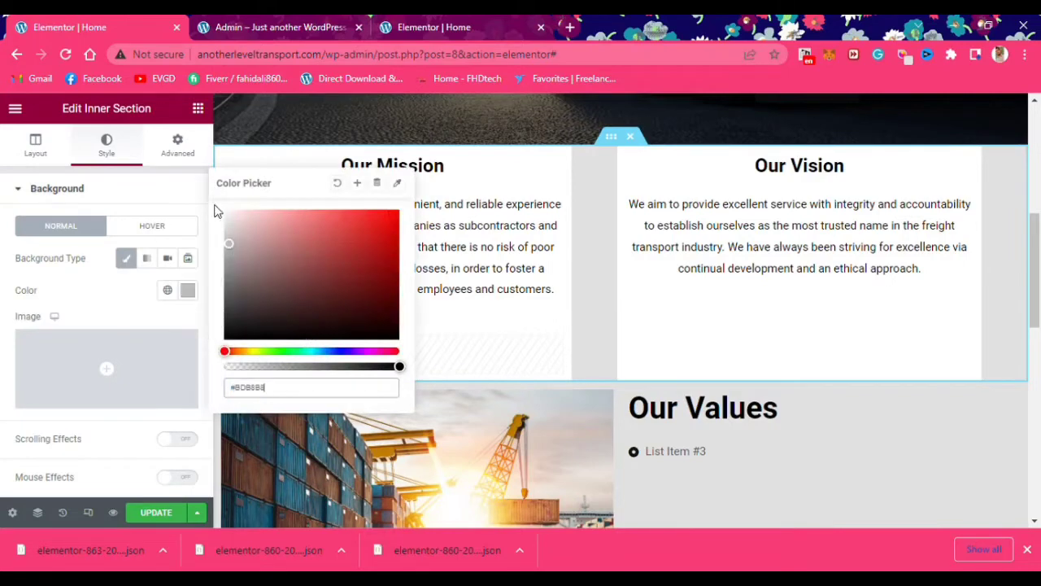
mouse_move(224, 211)
mouse_down()
mouse_move(212, 201)
mouse_move(218, 226)
mouse_move(225, 210)
mouse_up()
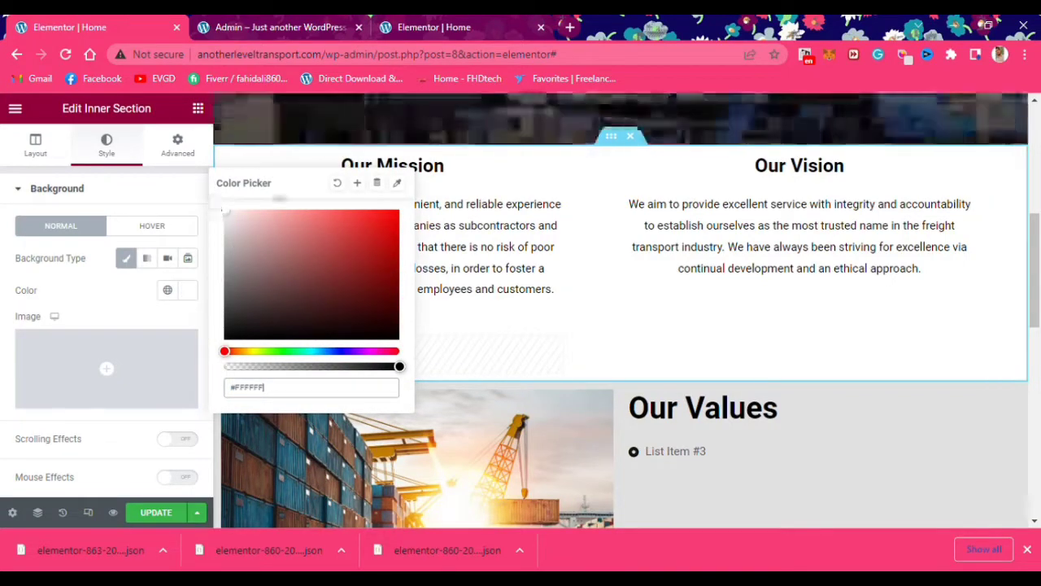
Open the Our Mission column's classic background colour settings
click(521, 171)
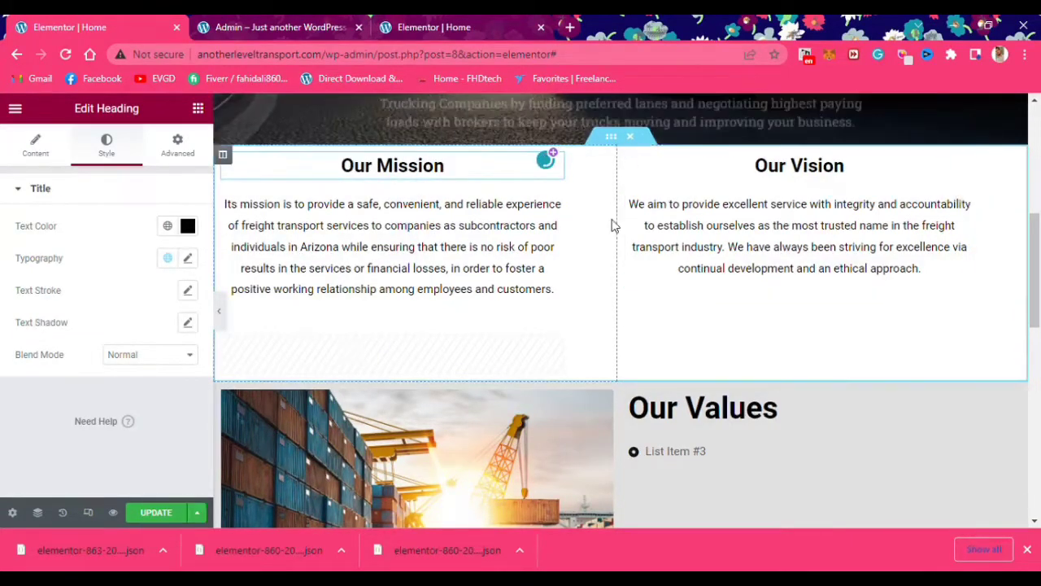
right_click(582, 254)
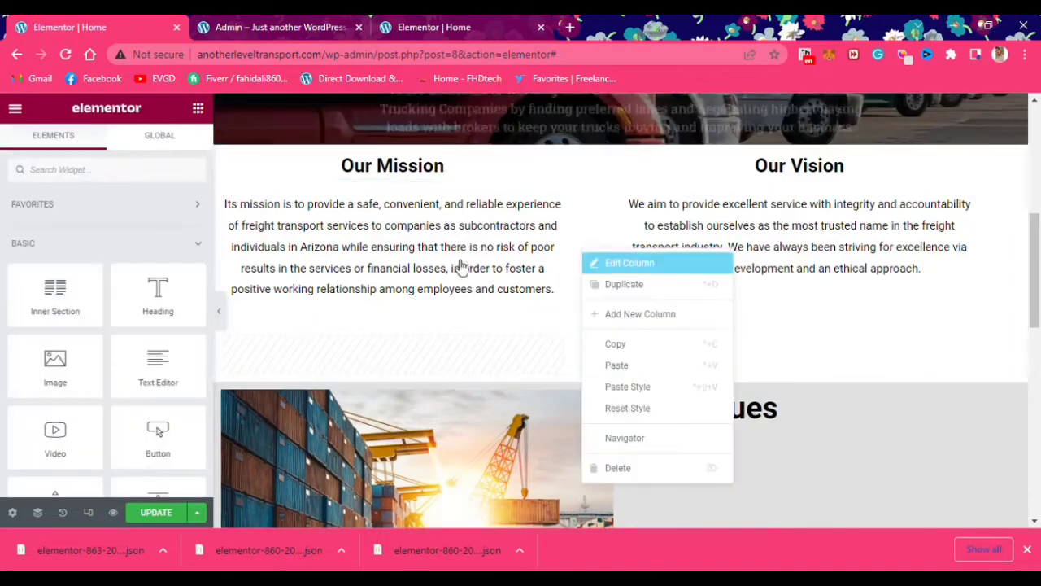
click(610, 263)
click(147, 258)
click(148, 258)
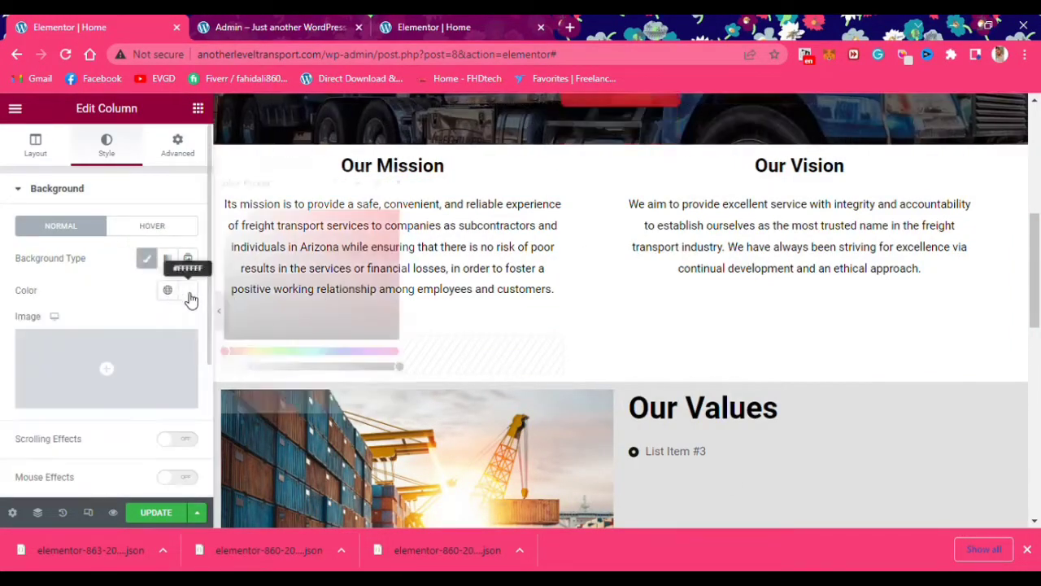
click(188, 291)
Set the Mission/Vision section background colour to light grey #EFEAEA
click(722, 255)
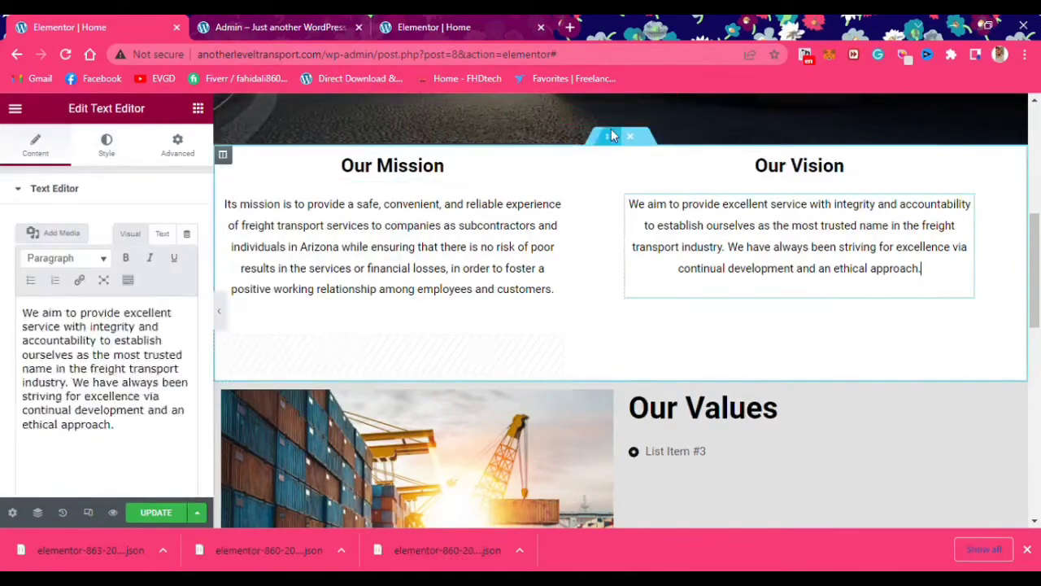
click(617, 136)
click(188, 295)
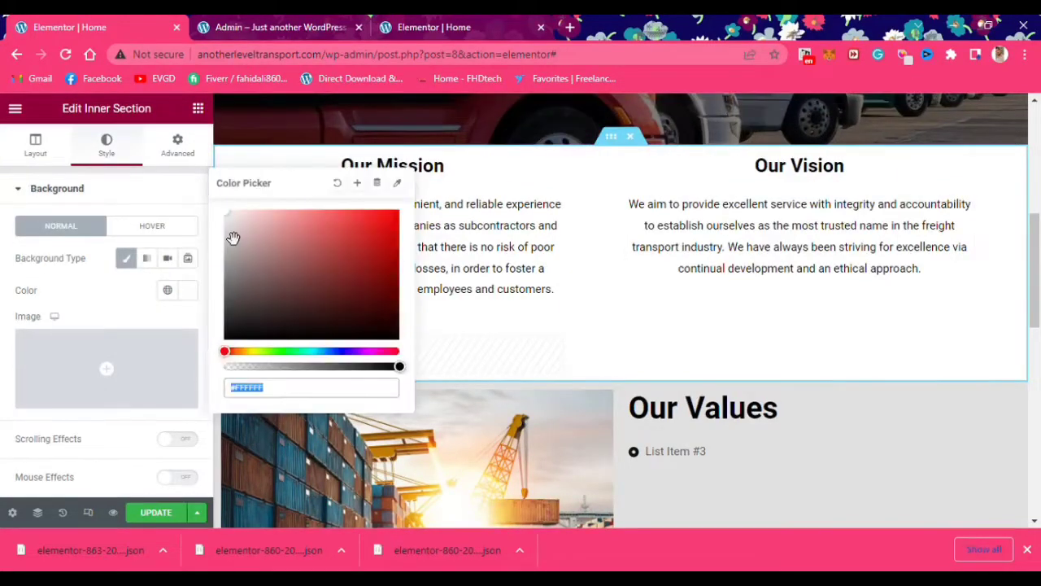
mouse_move(234, 220)
mouse_down()
mouse_move(235, 242)
mouse_move(236, 228)
mouse_up()
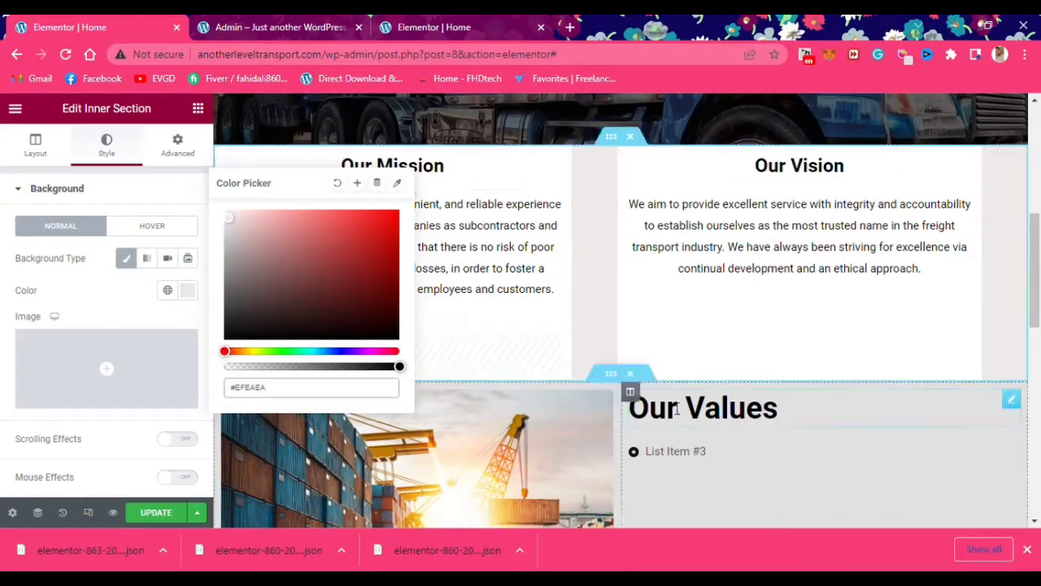
Duplicate List Item #3 in the Our Values icon list
scroll(801, 302, down, 1)
scroll(703, 387, down, 3)
scroll(703, 386, up, 2)
scroll(704, 342, down, 1)
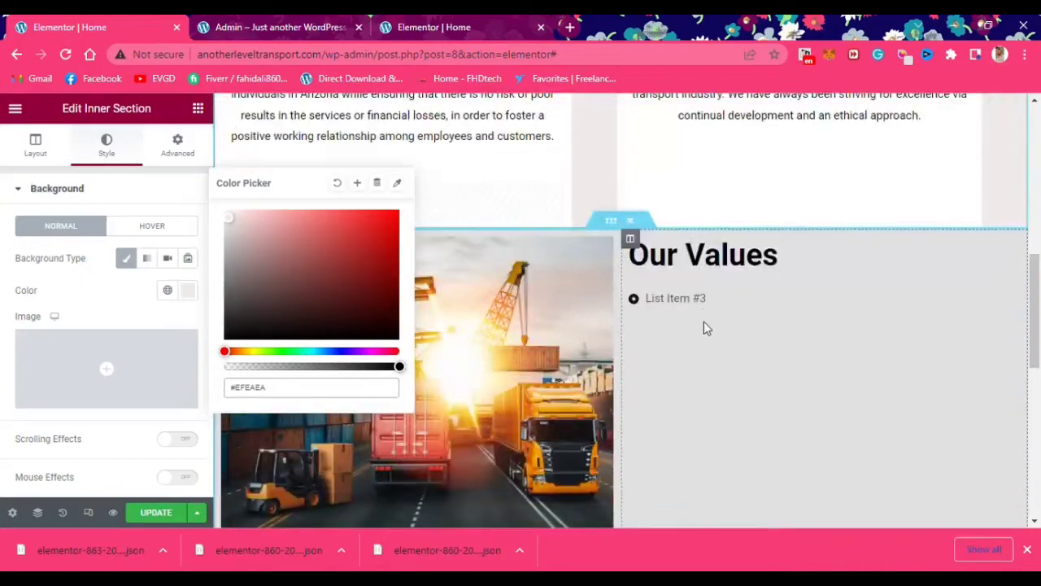
click(686, 304)
click(182, 285)
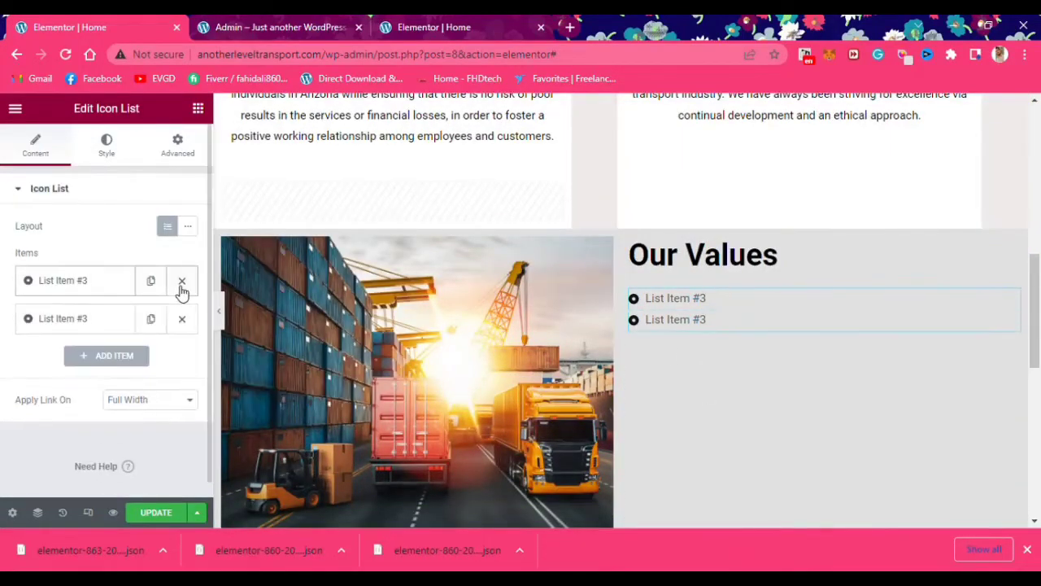
Duplicate the entry twice and add items to reach seven, then expand the first entry
click(155, 283)
click(155, 283)
click(155, 283)
click(154, 283)
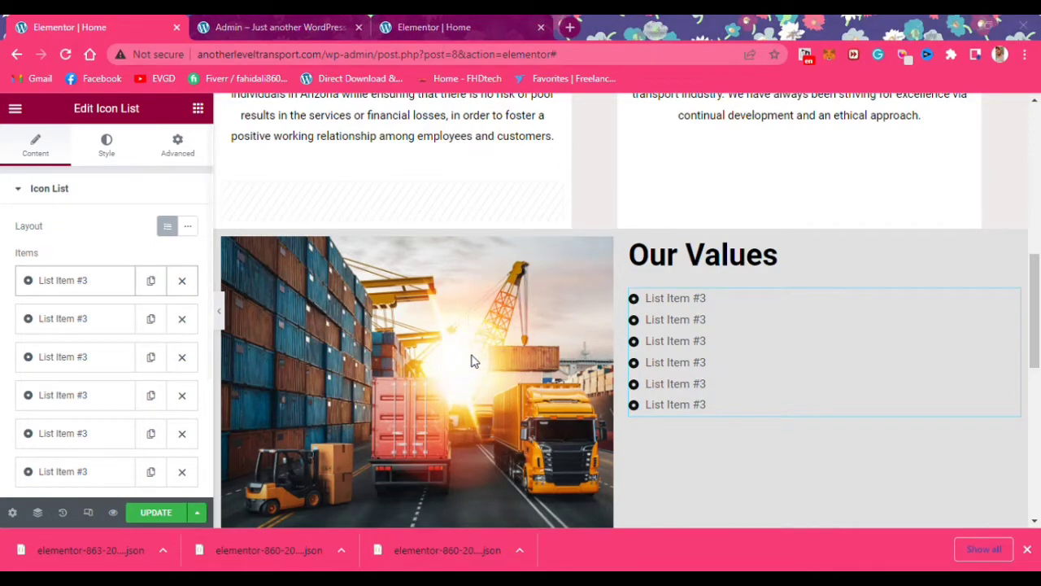
scroll(117, 407, down, 4)
click(122, 407)
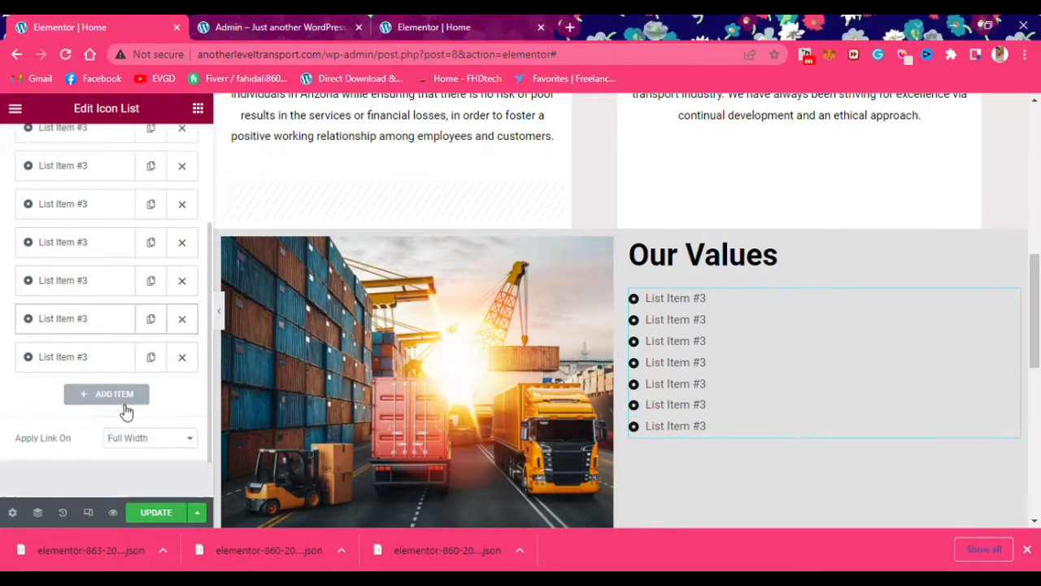
scroll(82, 325, up, 5)
click(69, 277)
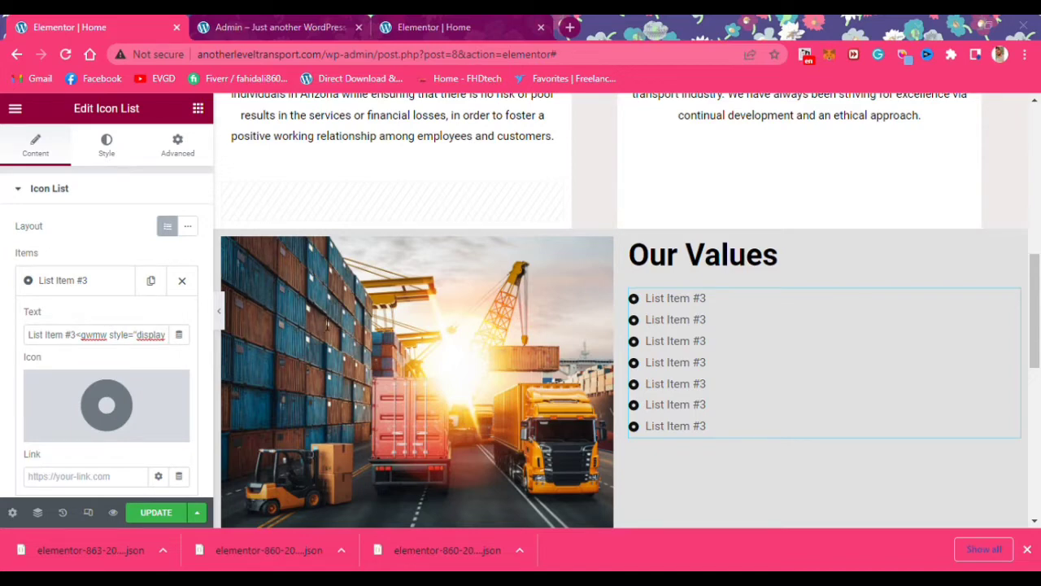
scroll(476, 318, down, 1)
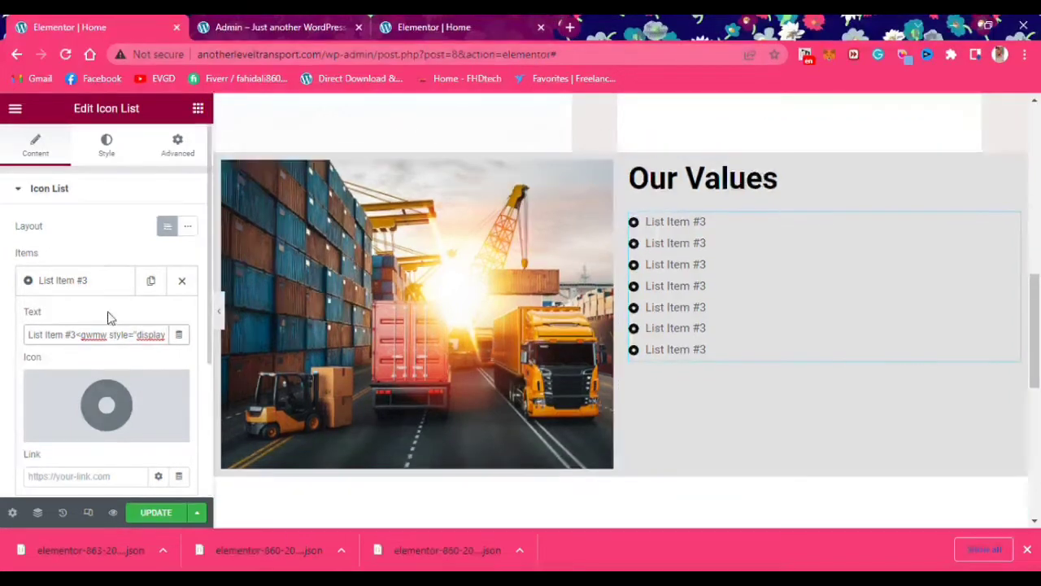
Paste the passion statement into the first Our Values entry
triple_click(110, 327)
text(We are passionate about what we can and will do)
key(alt+Tab)
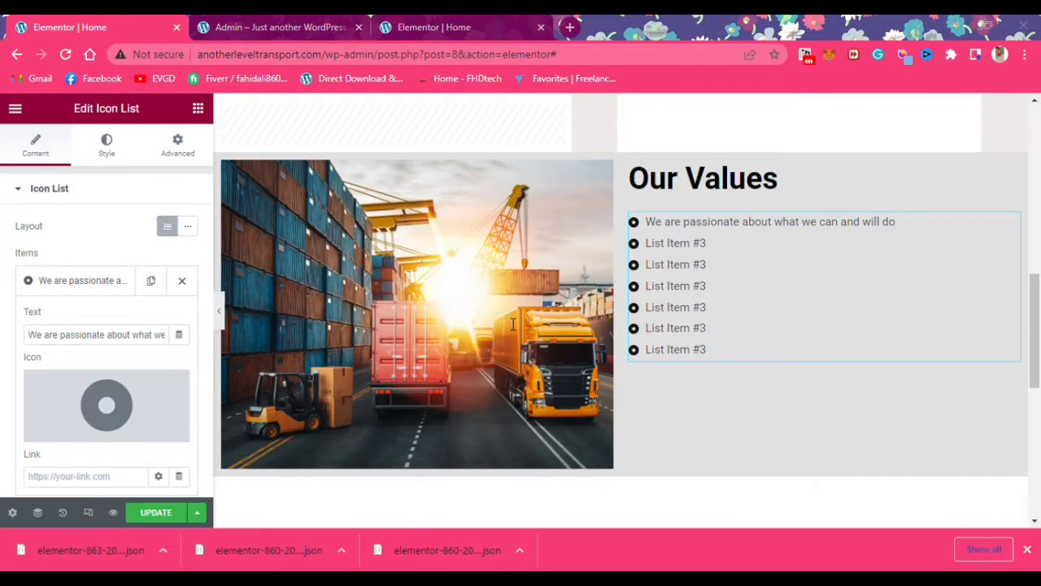
key(alt+Tab)
Change the second entry to read 'We innovate to succeed with excellence.'
click(69, 290)
click(68, 323)
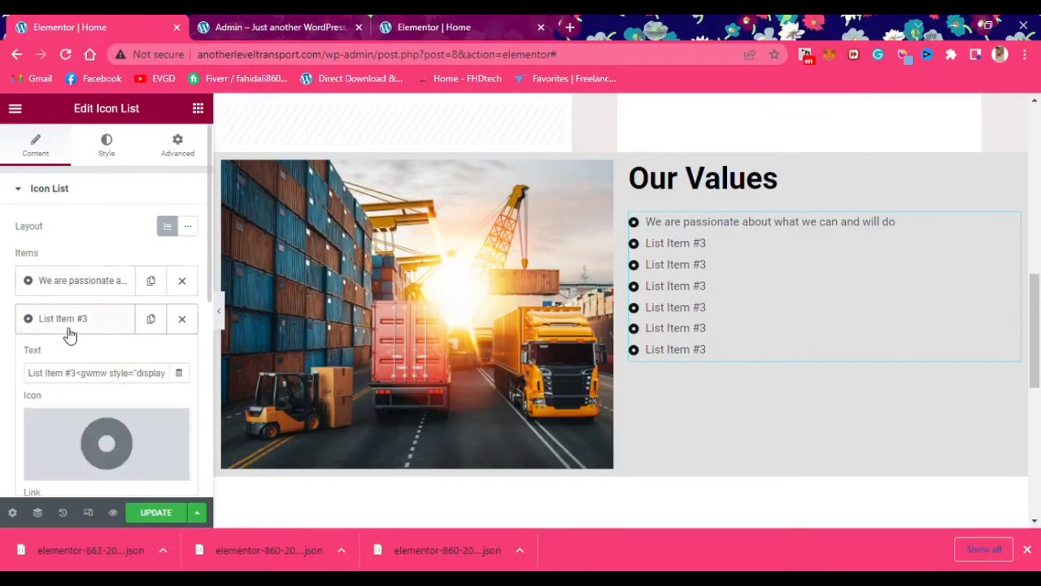
click(89, 379)
key(ctrl+a)
text(We are passionate about what we can and will do)
scroll(87, 358, down, 1)
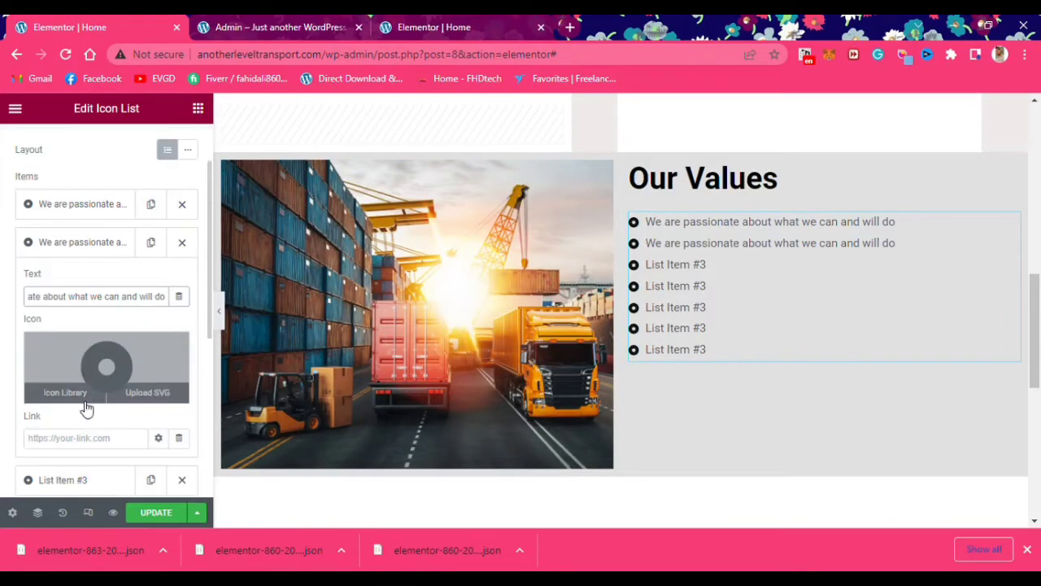
click(76, 244)
click(77, 282)
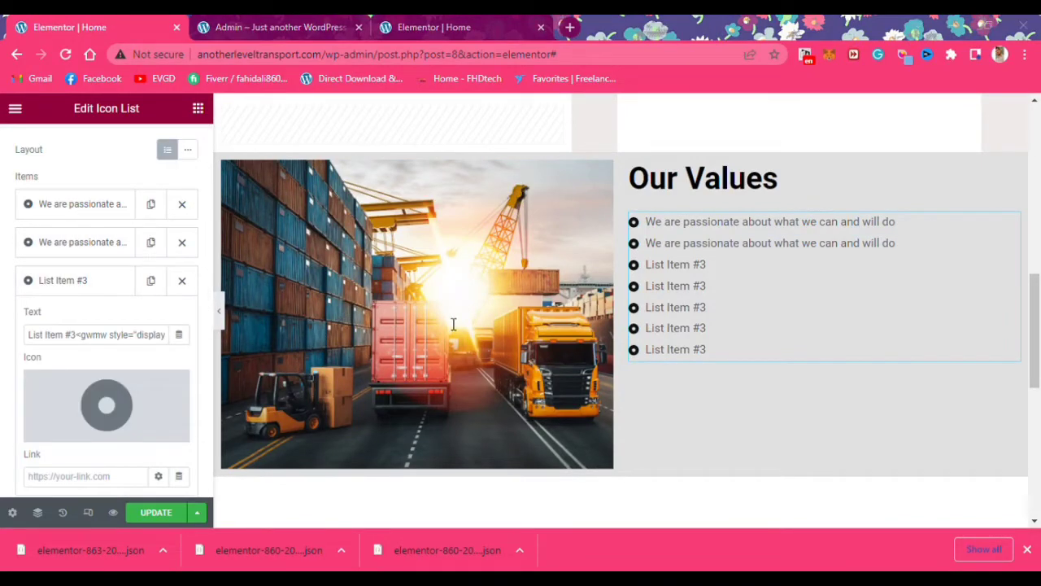
click(81, 242)
click(88, 298)
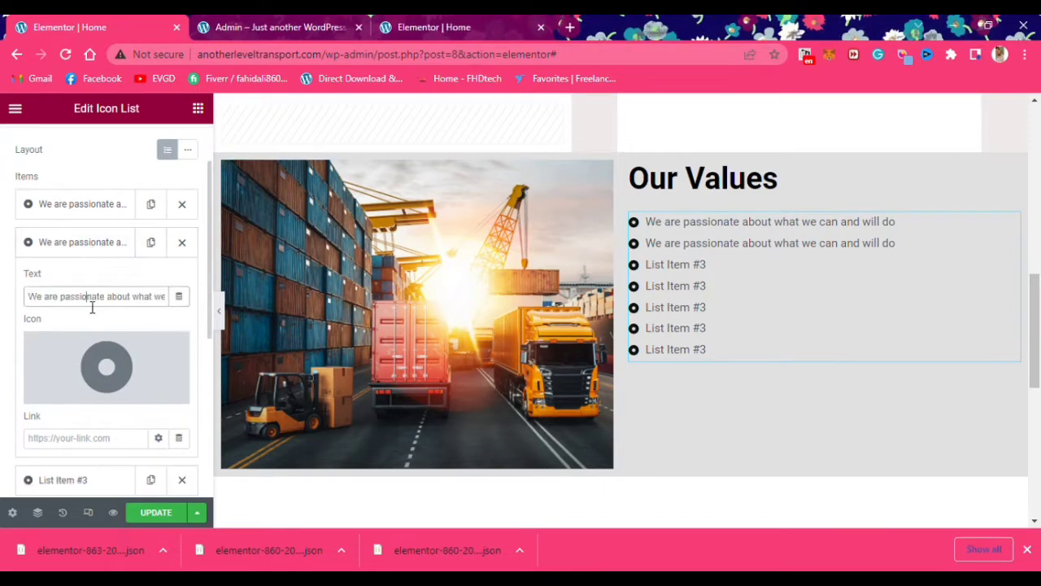
key(ctrl+a)
text(We innovate to succeed with excellence.)
click(81, 241)
Make the third entry read 'We prefer customers' choice'
click(77, 281)
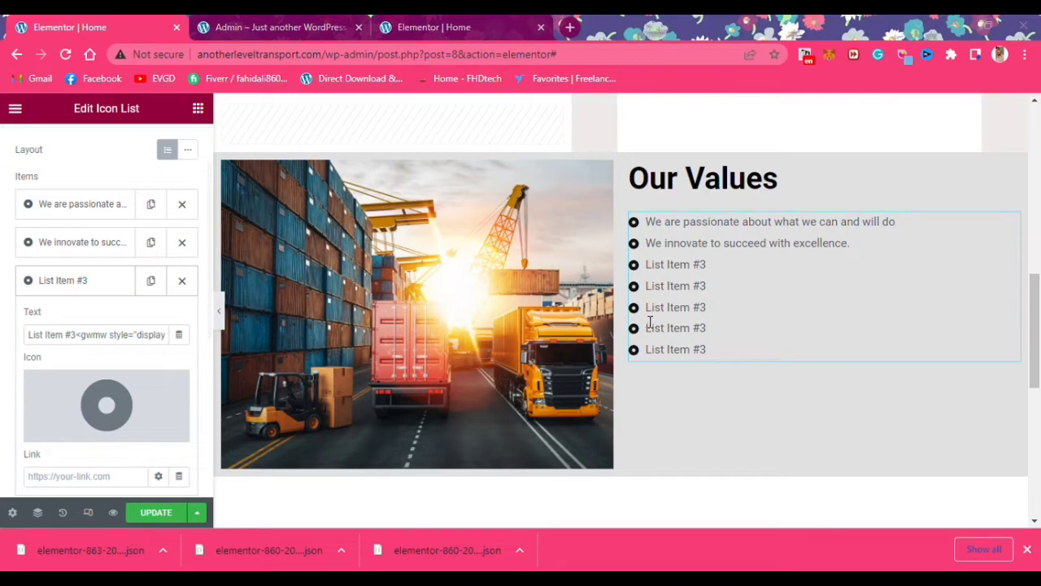
click(89, 334)
key(ctrl+a)
text(We prefer customers' choice)
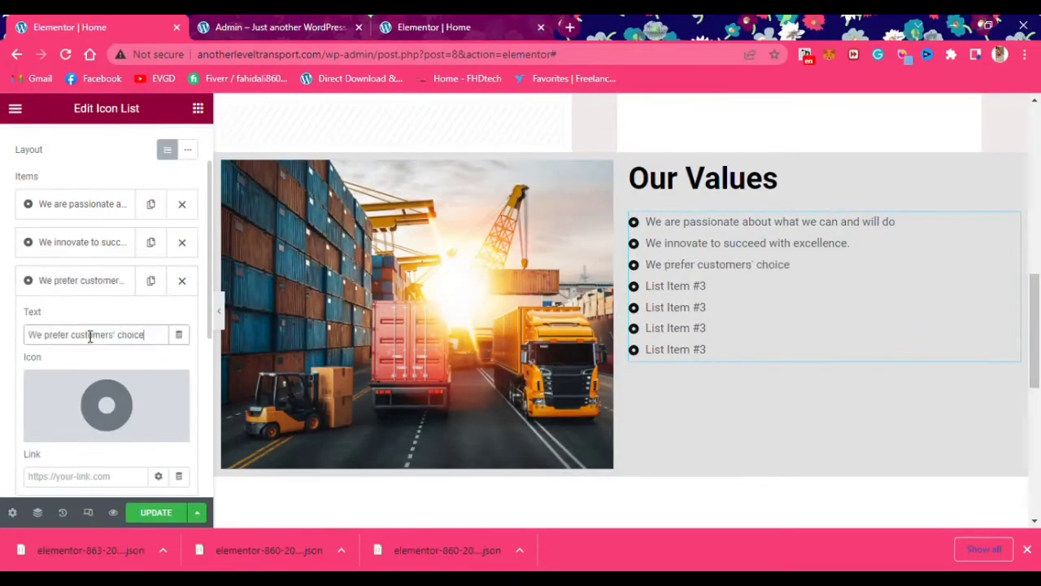
click(88, 285)
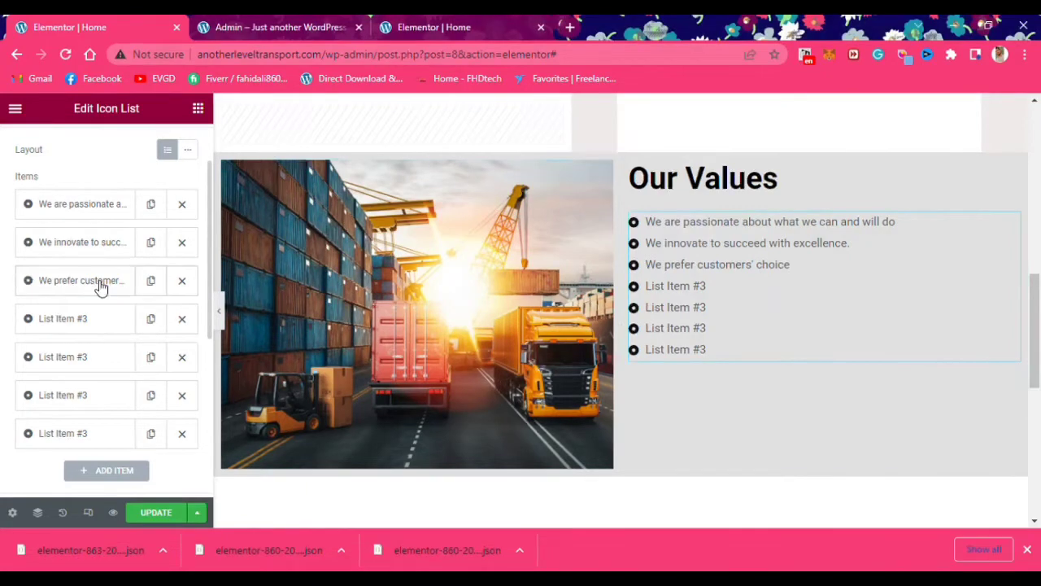
Put the sustainability statement into the fourth entry
click(90, 318)
click(100, 372)
key(ctrl+a)
text(The sustainability of resourced materials is our priority.)
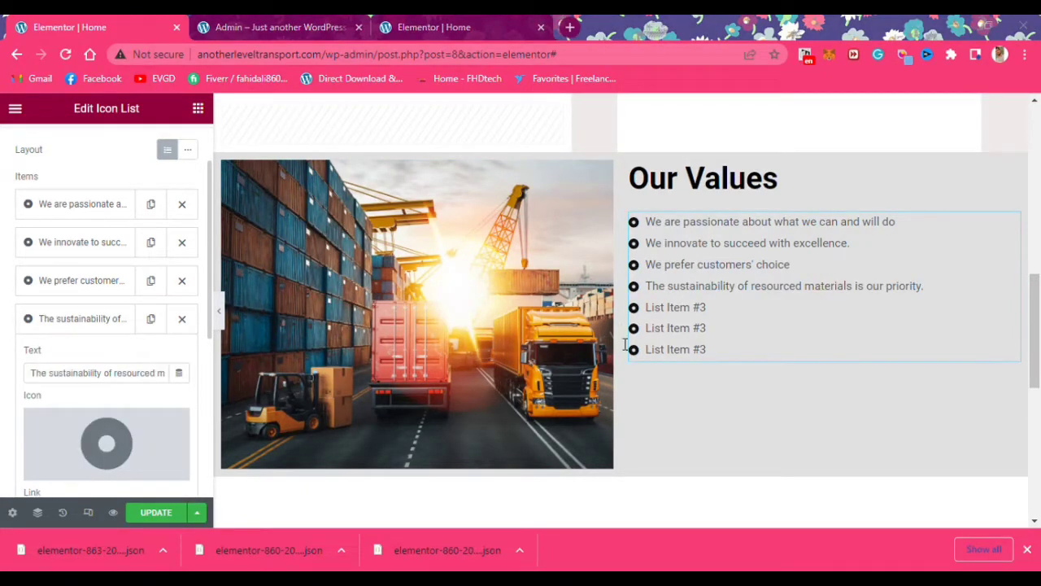
Replace the fifth entry's text with the sustainability statement
click(76, 355)
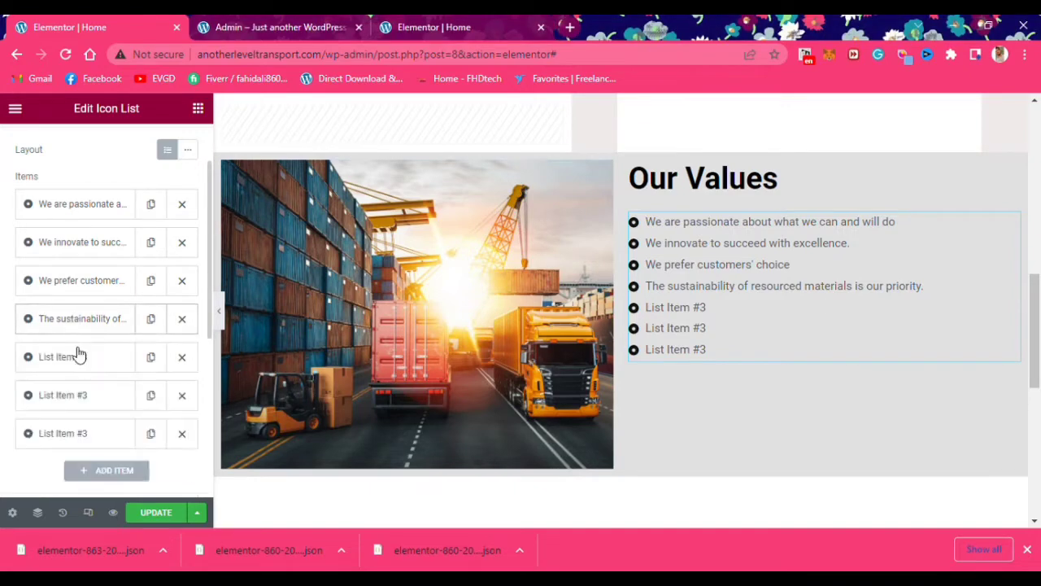
click(133, 411)
key(ctrl+a)
text(Innovation in sustainable trends and fashion is thoroughly checked.)
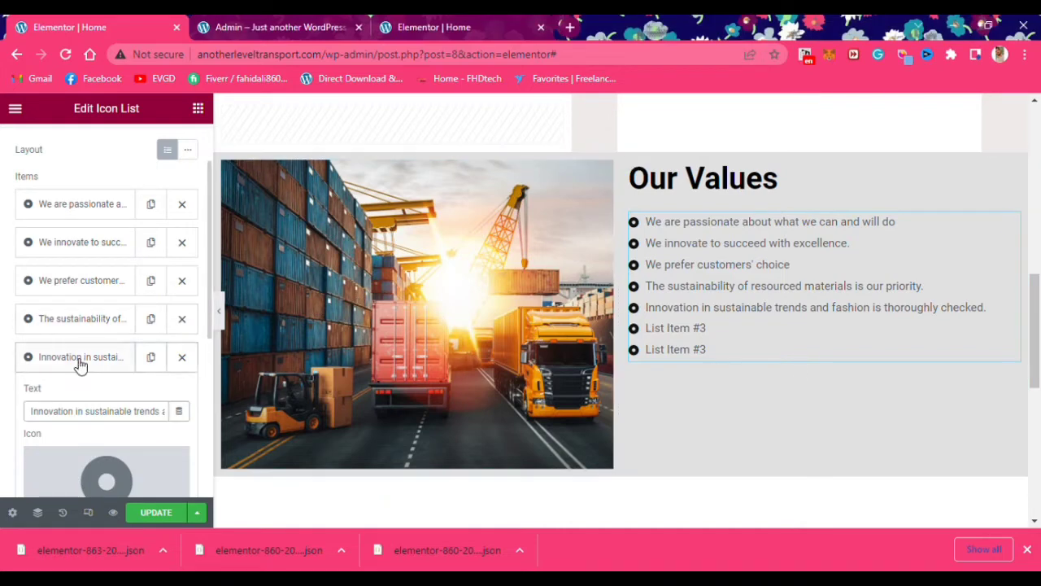
click(86, 411)
key(ctrl+a)
text(The sustainability of resourced materials is our priority.)
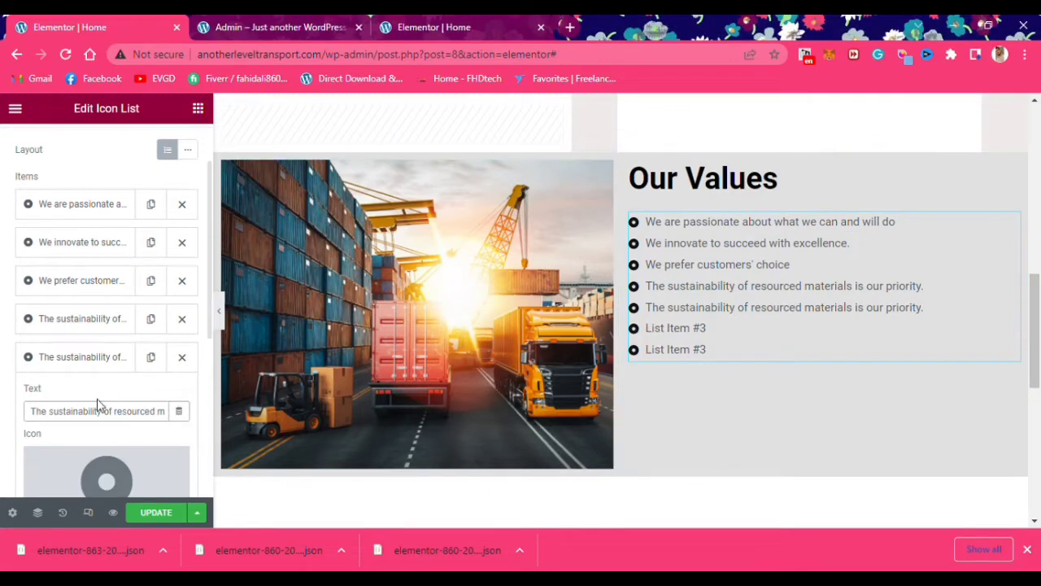
scroll(98, 404, down, 2)
click(70, 204)
Put the sustainable trends statement into the sixth entry
click(70, 242)
click(86, 295)
key(ctrl+a)
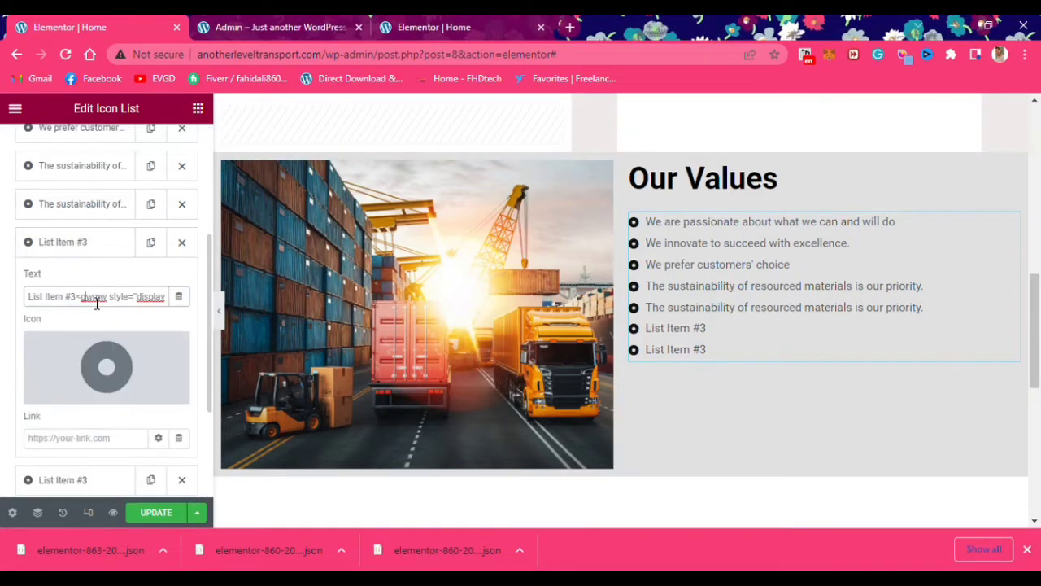
key(ctrl+v)
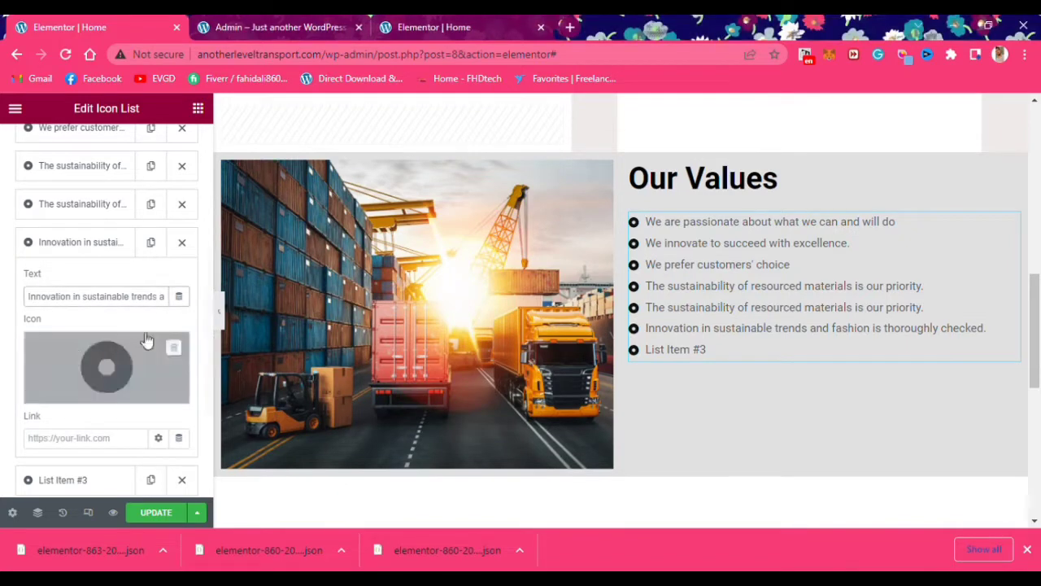
click(73, 242)
Put the transparency and integrity statement into the seventh entry
click(63, 279)
click(82, 340)
key(ctrl+a)
text(Transparency and integrity are the key factors of our services.)
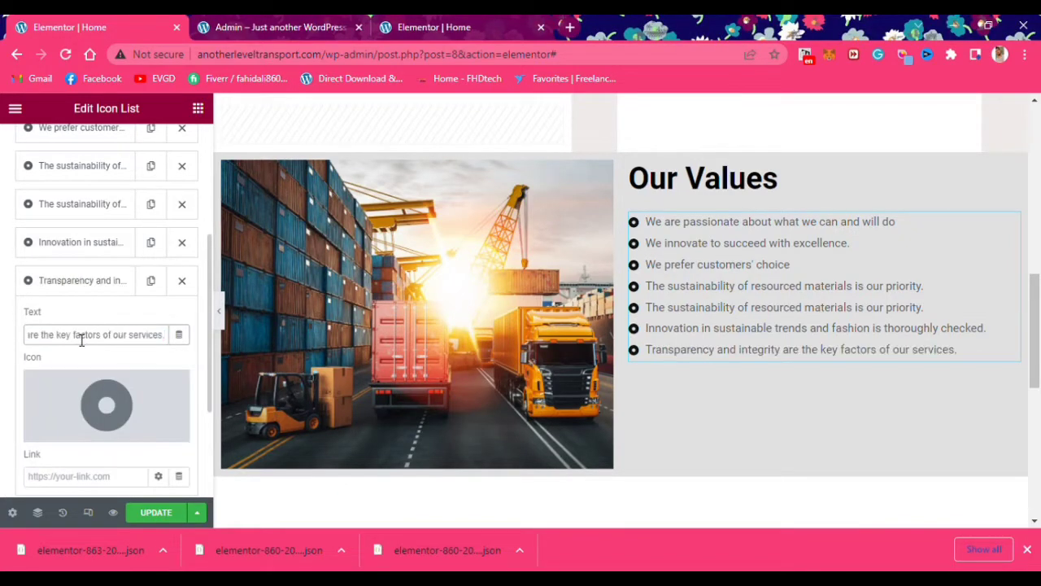
Delete the duplicate sustainability item and add a Transparency copy reading 'Exceptional high-quality services are provided to loyal customers.'
click(182, 204)
click(150, 241)
scroll(84, 395, down, 1)
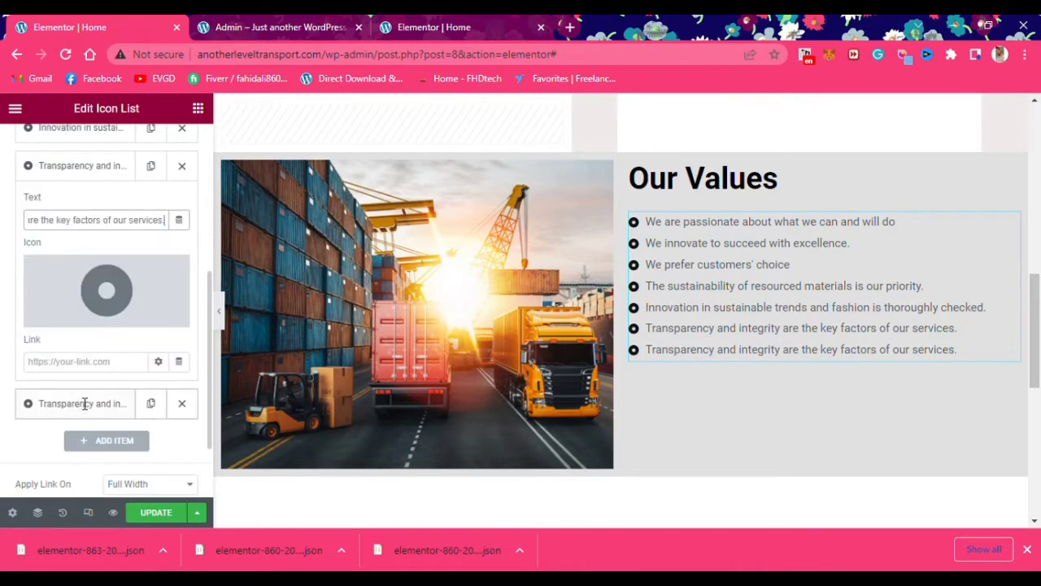
click(81, 402)
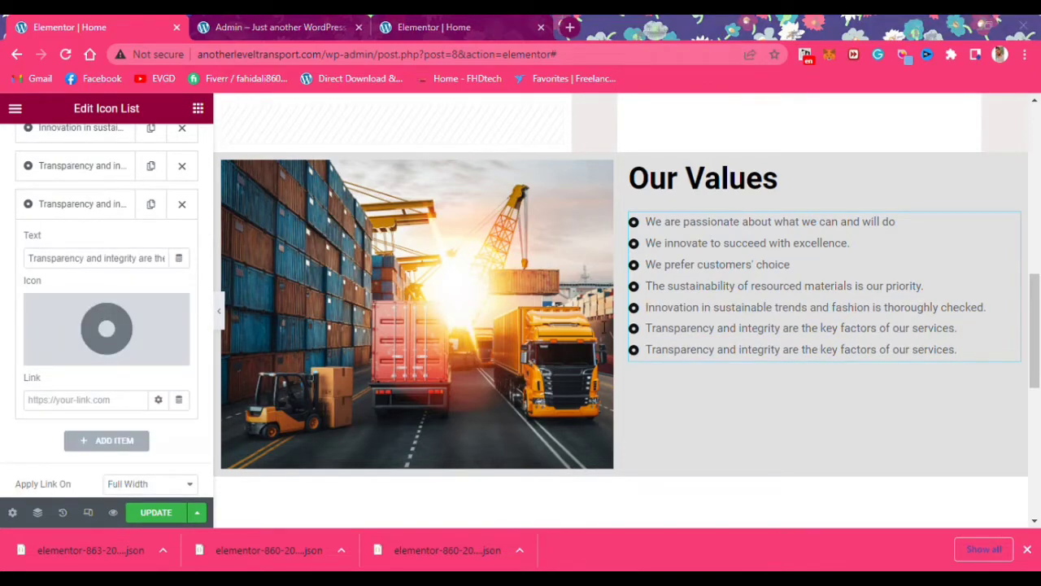
triple_click(114, 258)
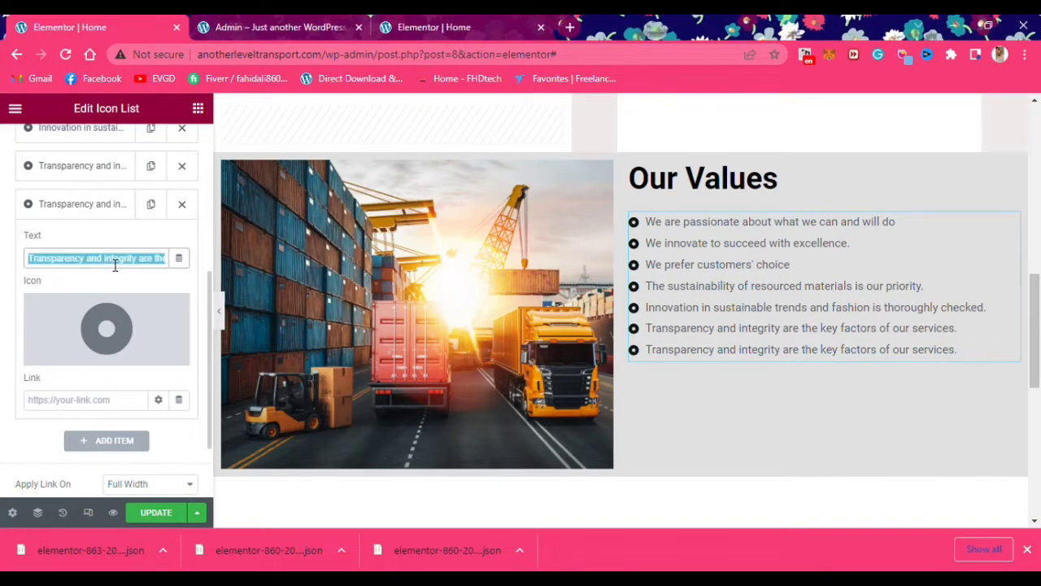
text(Exceptional high-quality services are provided to loyal customers.)
scroll(448, 395, up, 1)
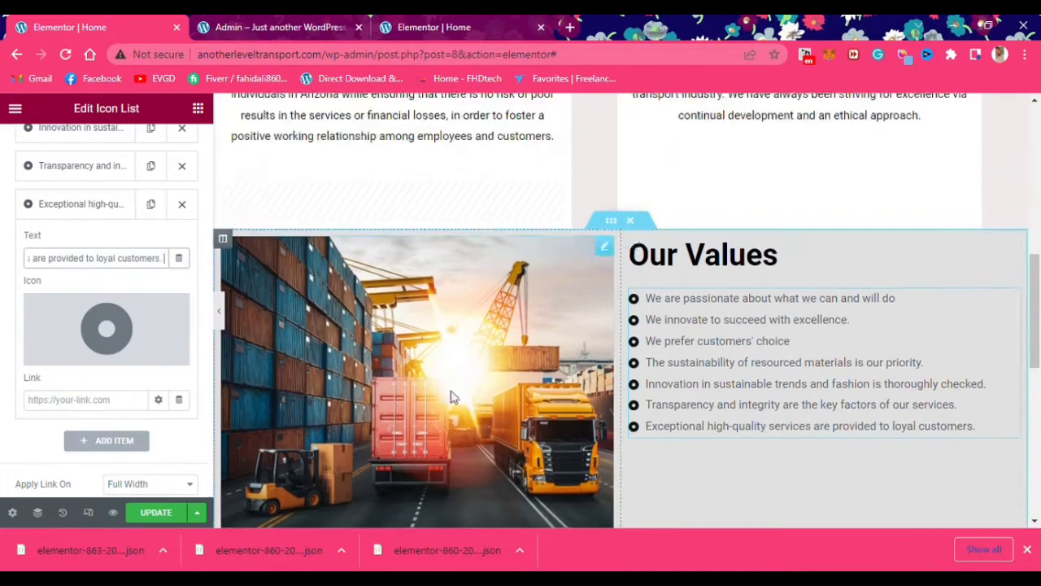
click(448, 395)
Set the Our Values photo width to 66 and preview the page at mobile size
click(107, 145)
drag(29, 244, 107, 271)
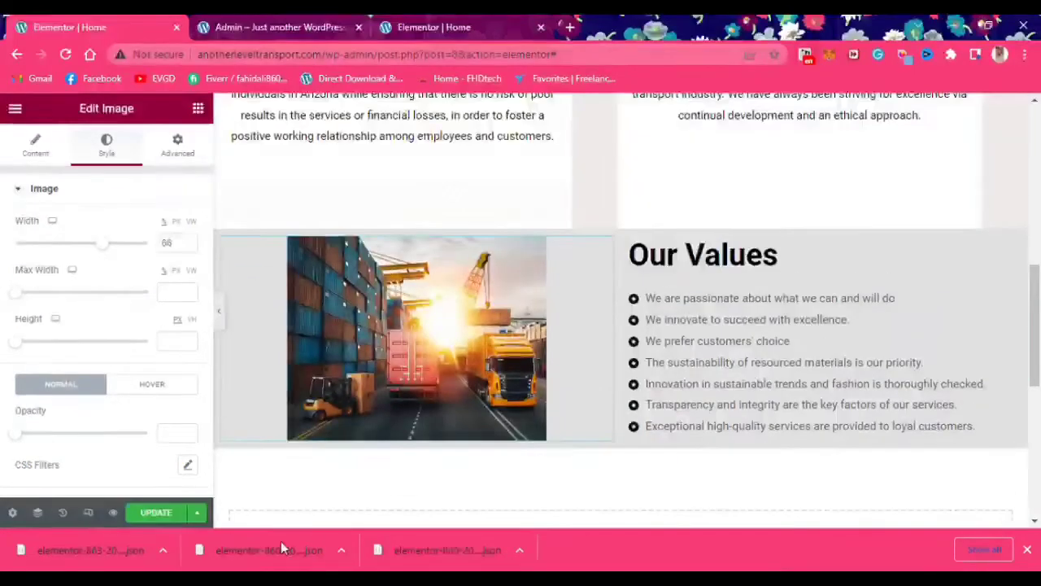
click(88, 512)
click(288, 109)
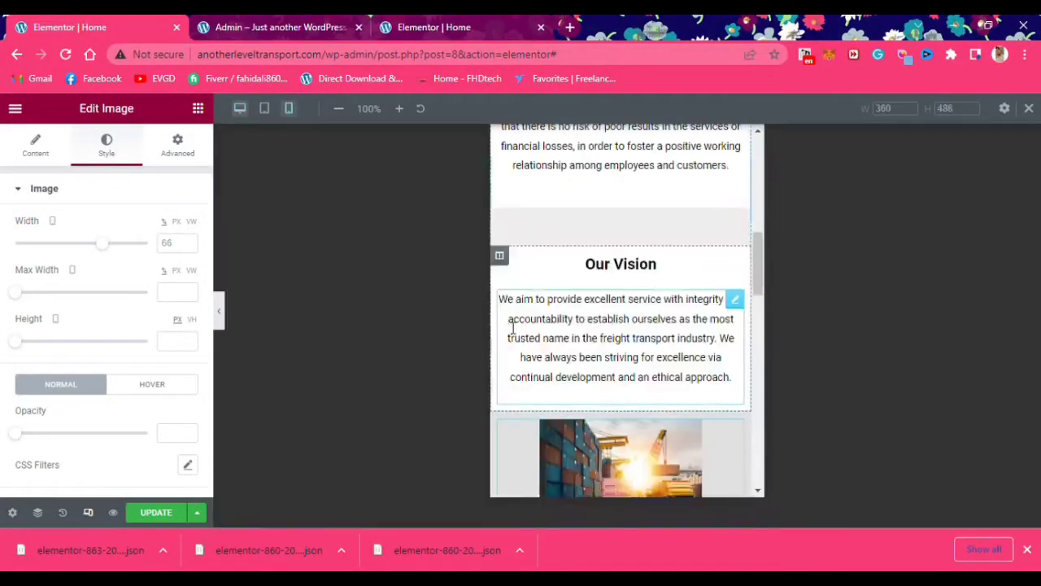
scroll(543, 368, down, 3)
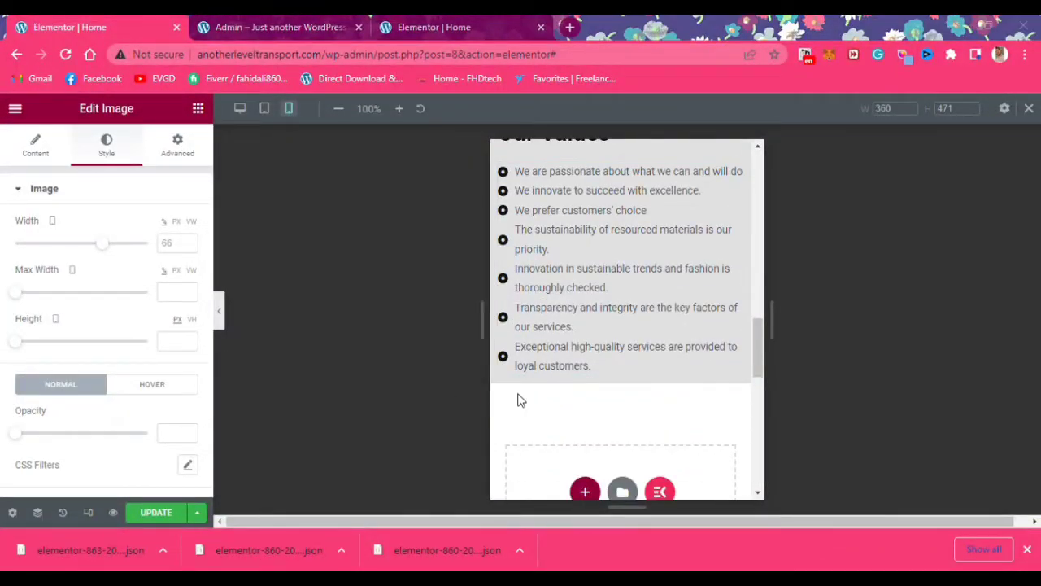
scroll(521, 400, up, 10)
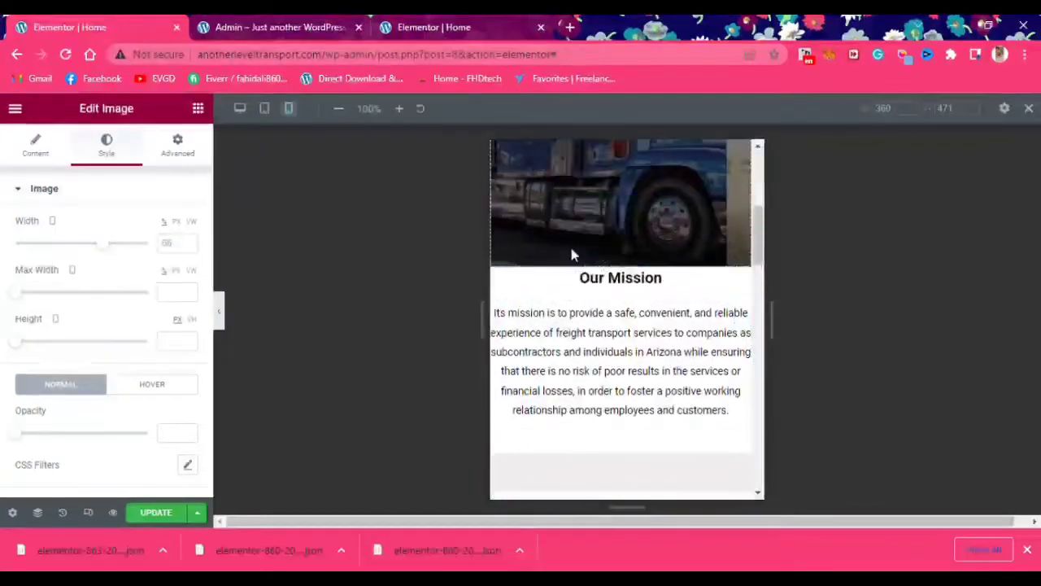
Search the widgets for 'spacer' and drag a Spacer widget onto the page
click(198, 109)
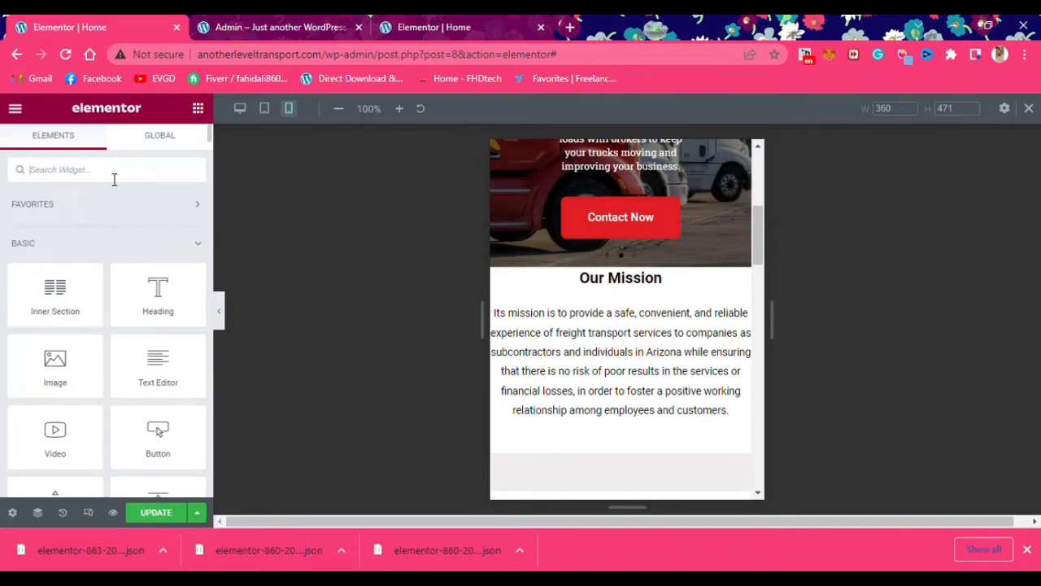
text(spacer)
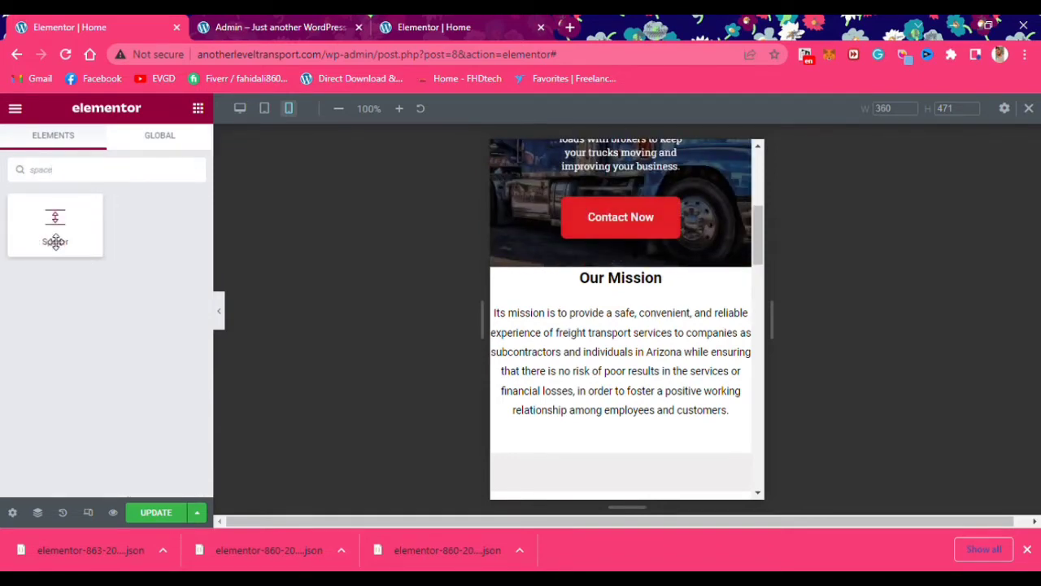
drag(55, 240, 676, 356)
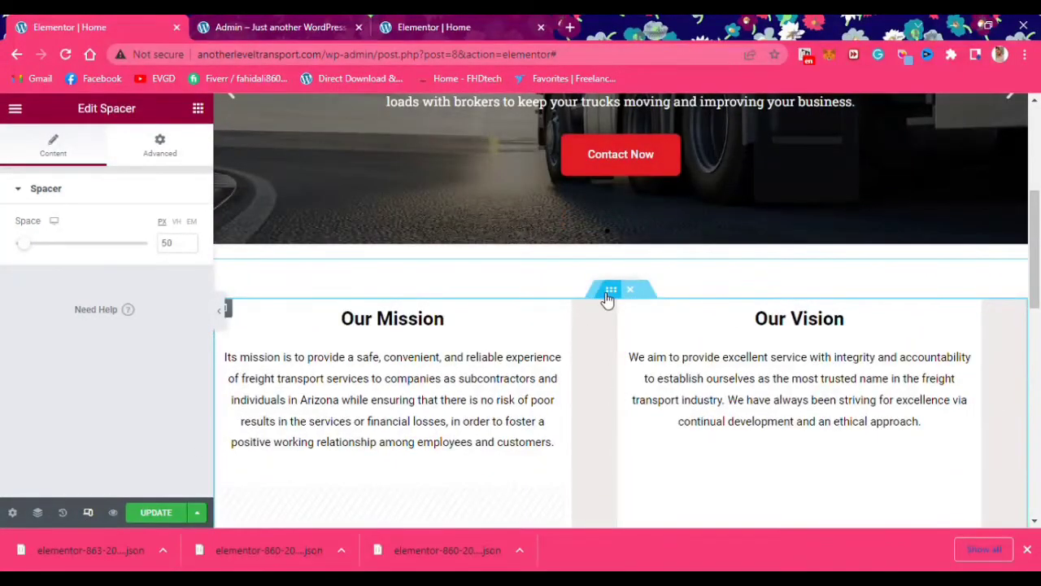
Give the Our Mission/Our Vision section a #F8F8F8 background colour
click(608, 296)
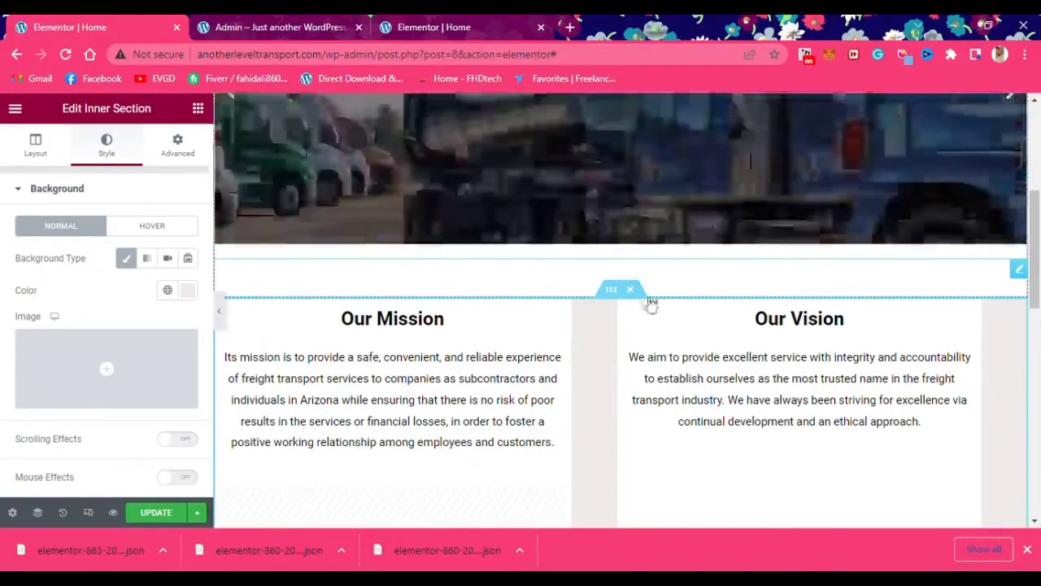
click(186, 290)
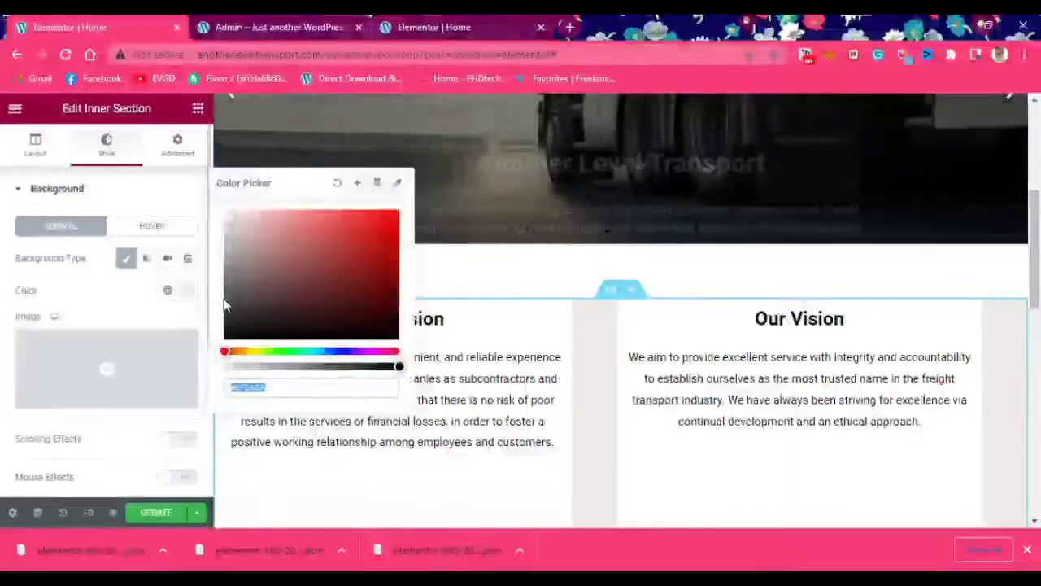
text(#F8F8F8)
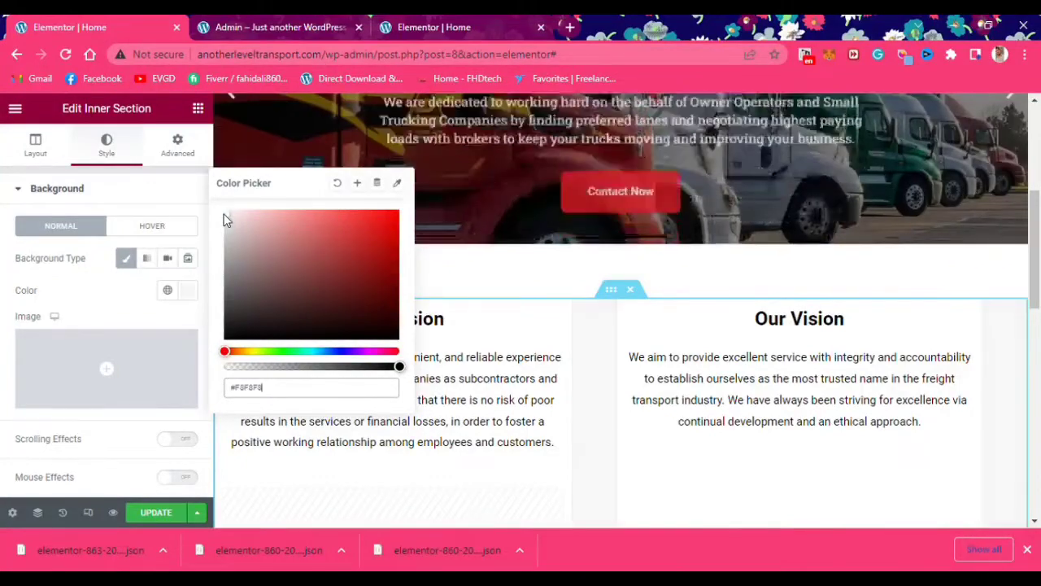
scroll(616, 339, down, 3)
Give the Our Values section a classic #F8F8F8 background colour
click(611, 296)
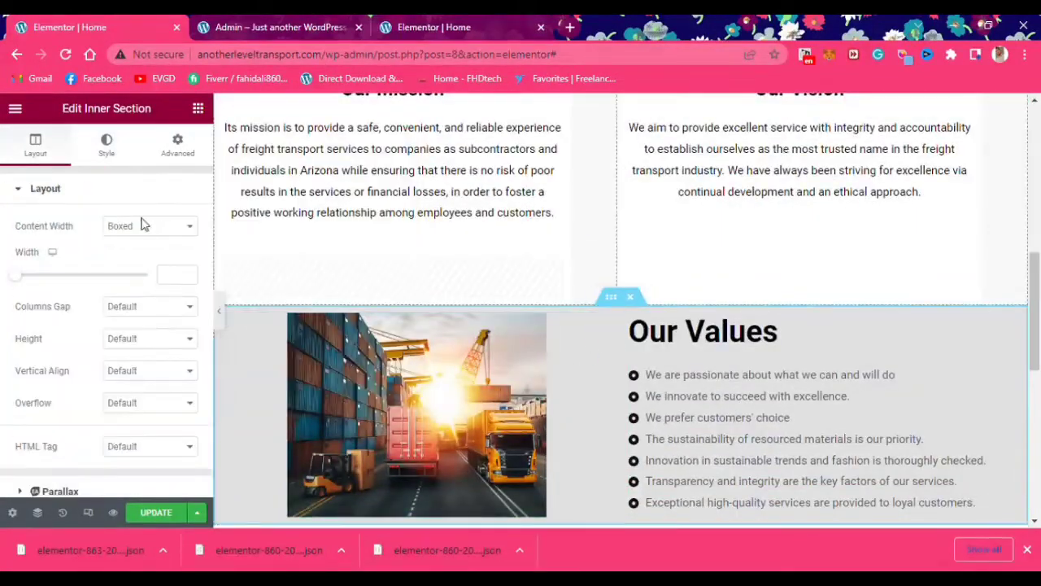
click(114, 147)
click(126, 258)
click(188, 290)
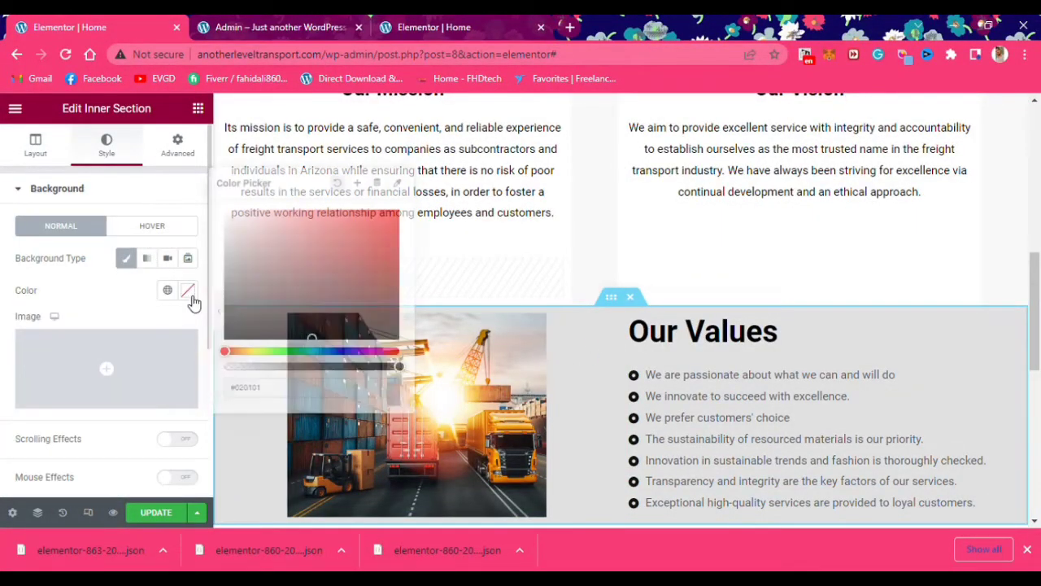
text(#F8F8F8)
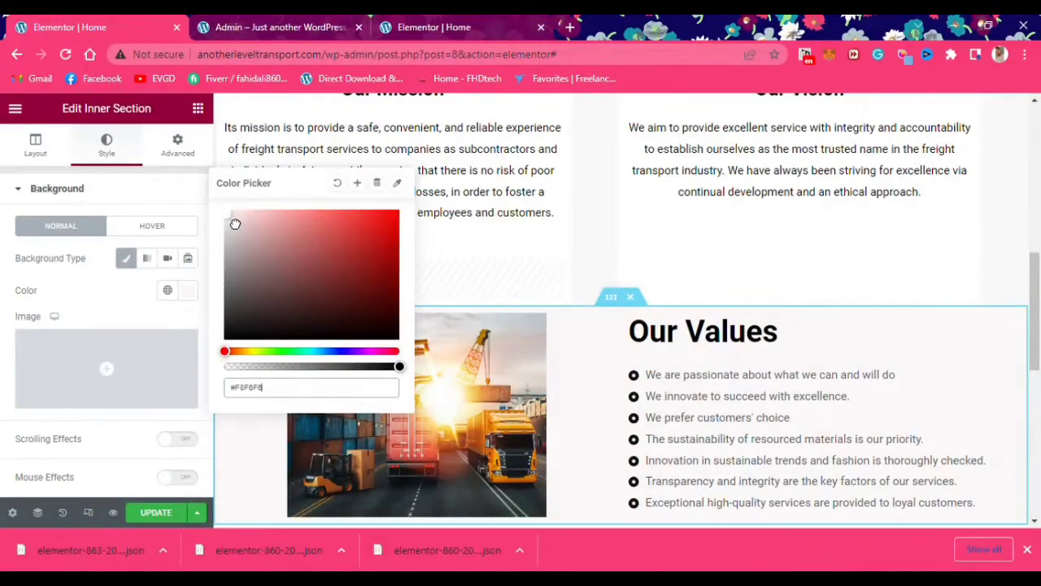
scroll(811, 328, down, 3)
click(88, 512)
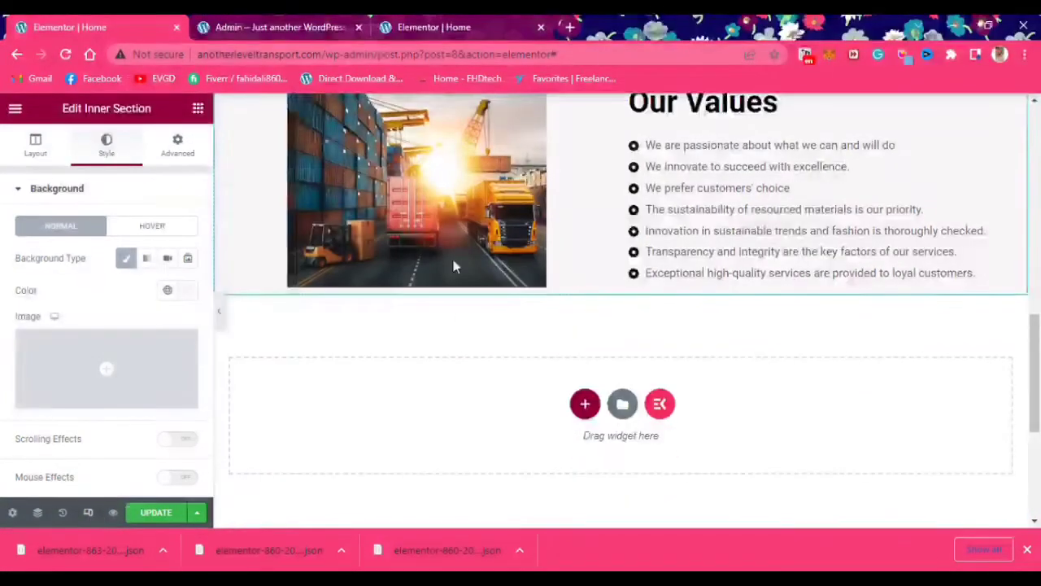
In mobile preview, drag a Spacer below the Our Vision text, then return to desktop view
click(288, 108)
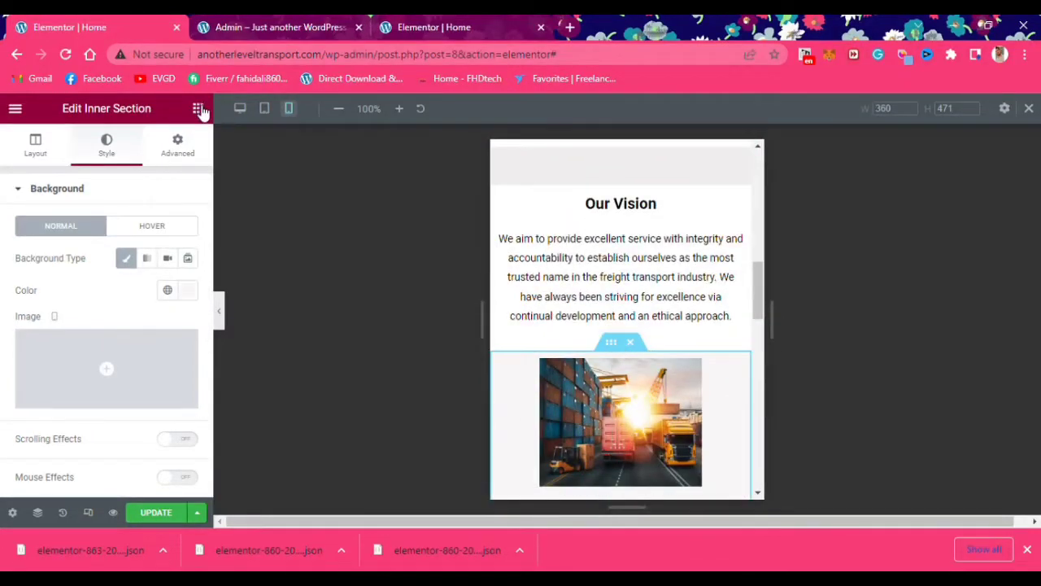
click(198, 108)
scroll(95, 365, down, 2)
drag(158, 354, 646, 349)
scroll(612, 440, down, 1)
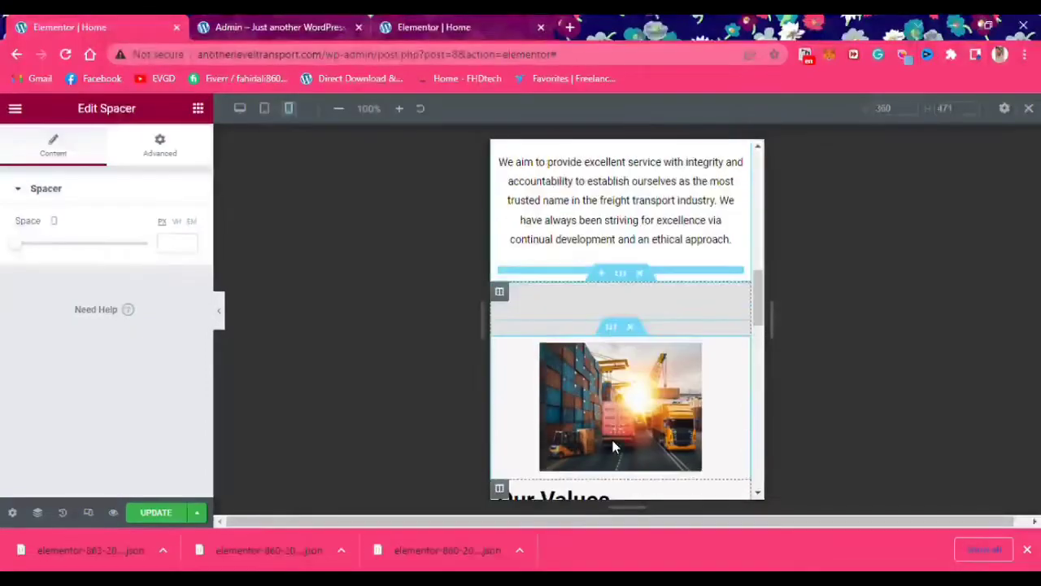
click(88, 513)
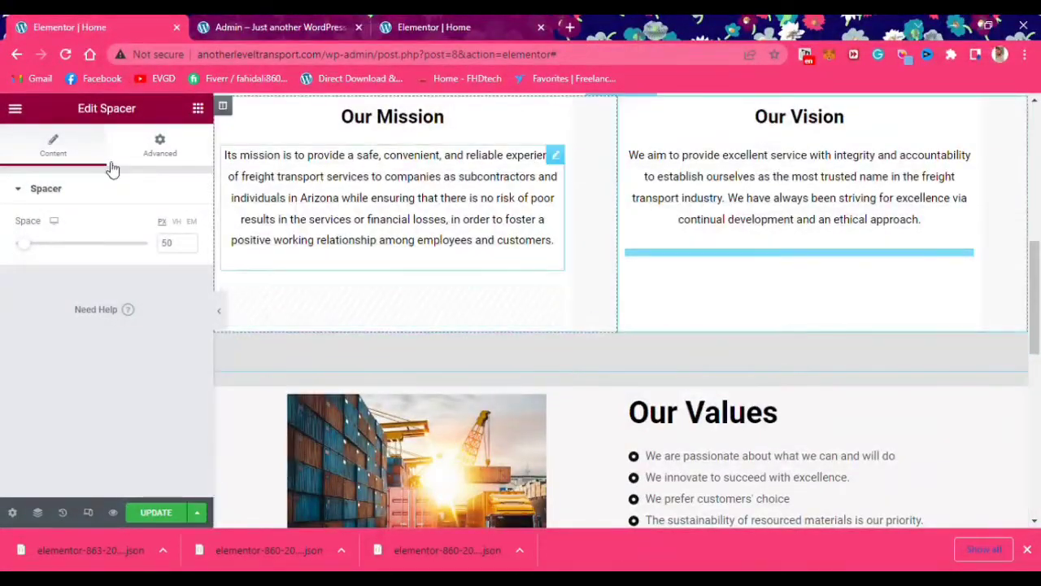
click(159, 145)
Give the new spacer a classic light grey #F8F8F8 background
scroll(75, 431, down, 3)
scroll(75, 435, down, 2)
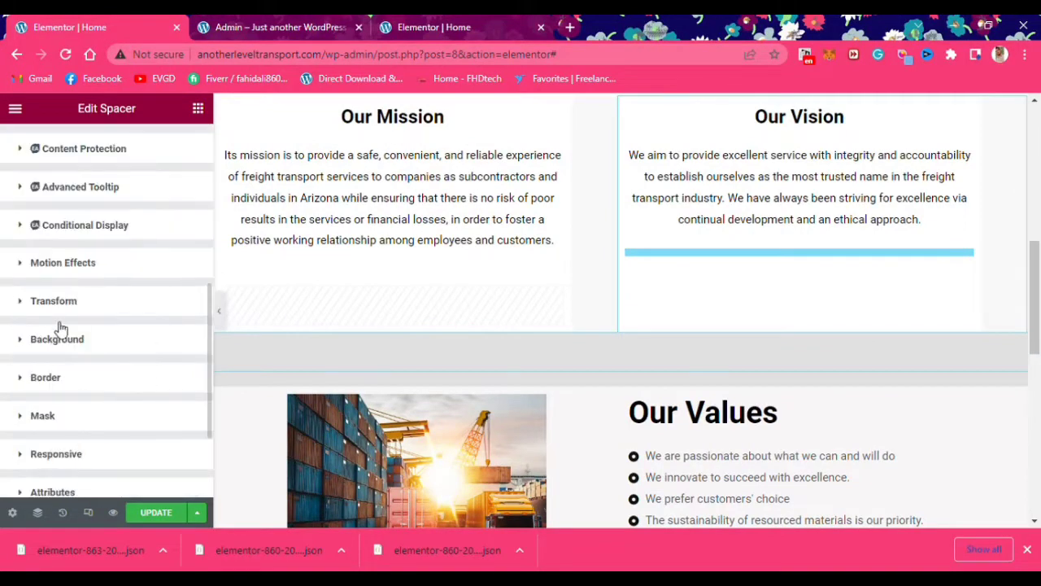
click(90, 263)
scroll(111, 346, down, 3)
click(84, 372)
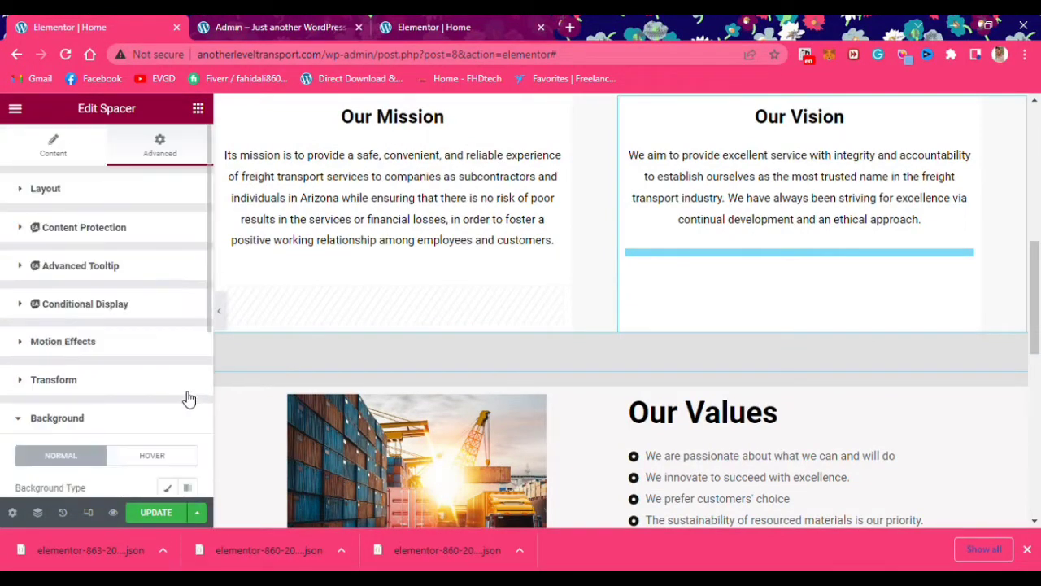
scroll(114, 417, down, 2)
click(167, 334)
click(188, 366)
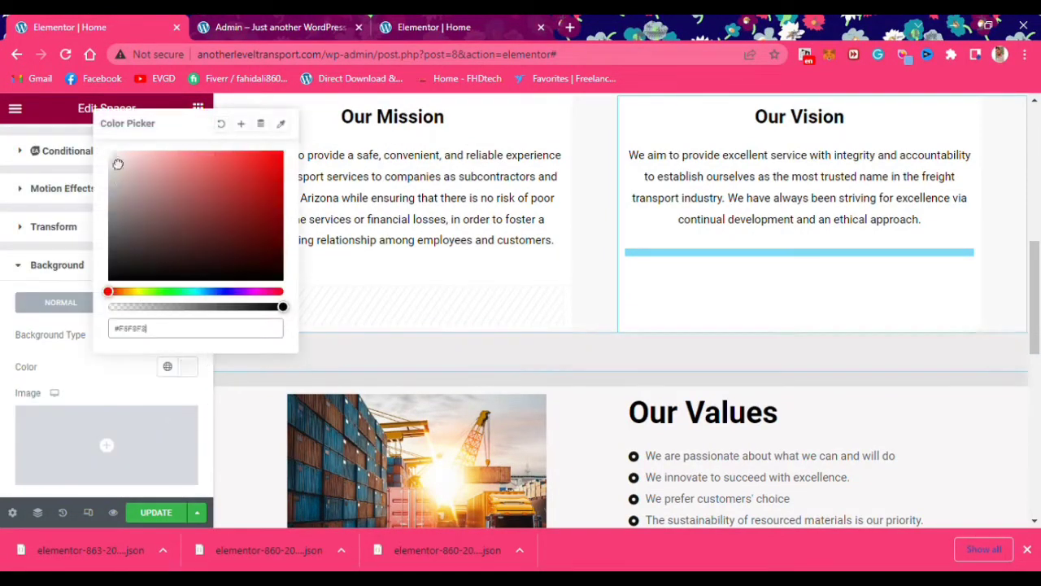
mouse_move(109, 165)
mouse_down()
mouse_move(121, 174)
mouse_move(98, 162)
mouse_up()
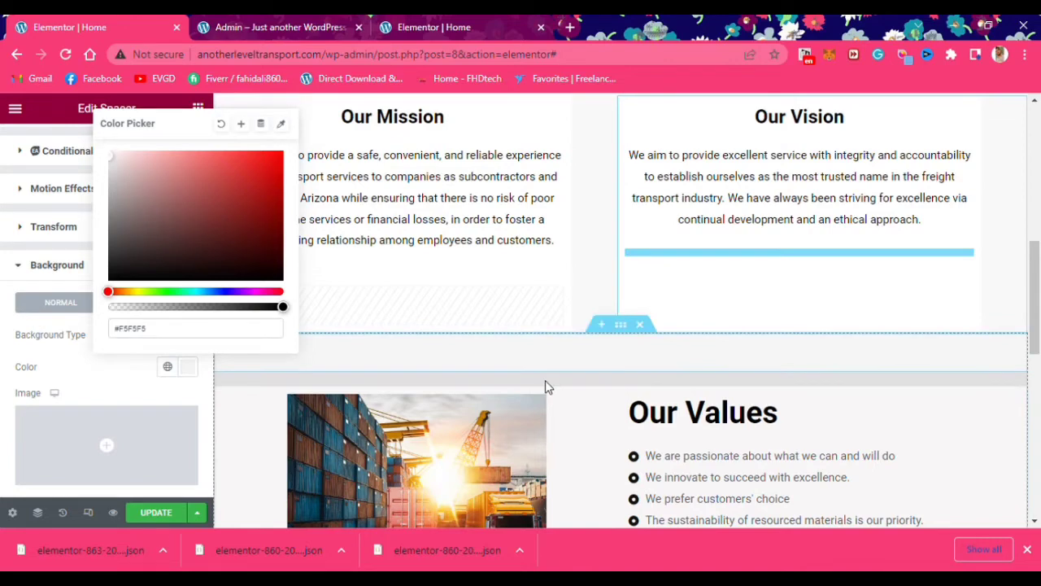
Give the Mission/Vision column a classic pale pink #F8EFEF background
right_click(574, 379)
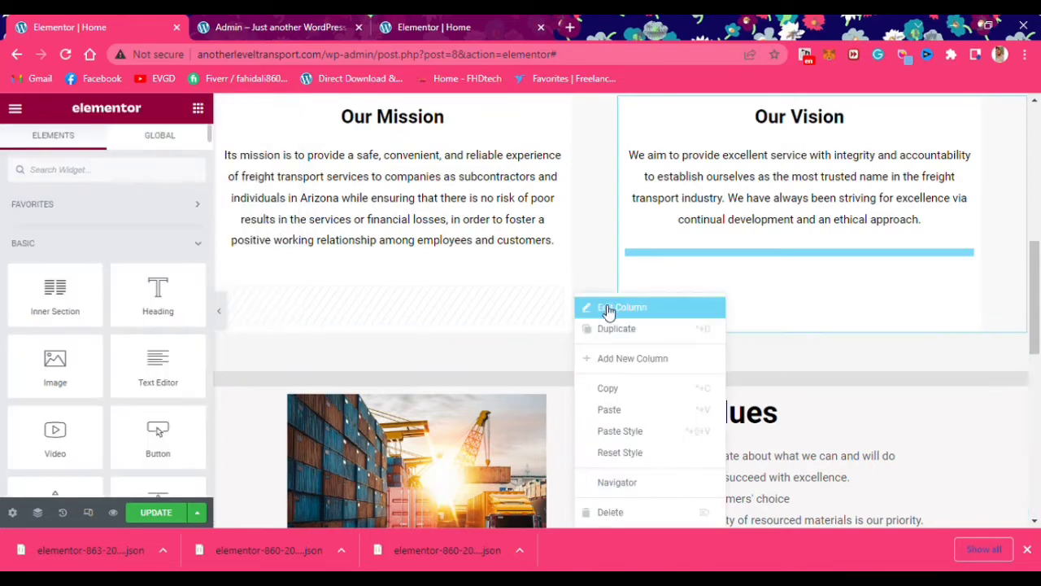
click(611, 306)
click(107, 144)
click(147, 257)
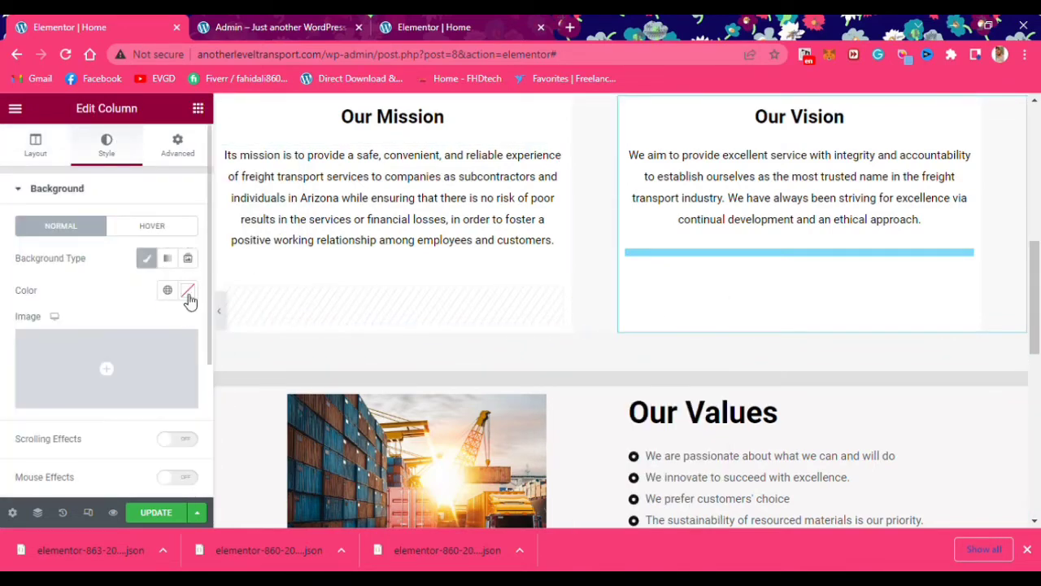
click(188, 290)
drag(241, 279, 241, 221)
scroll(477, 339, down, 3)
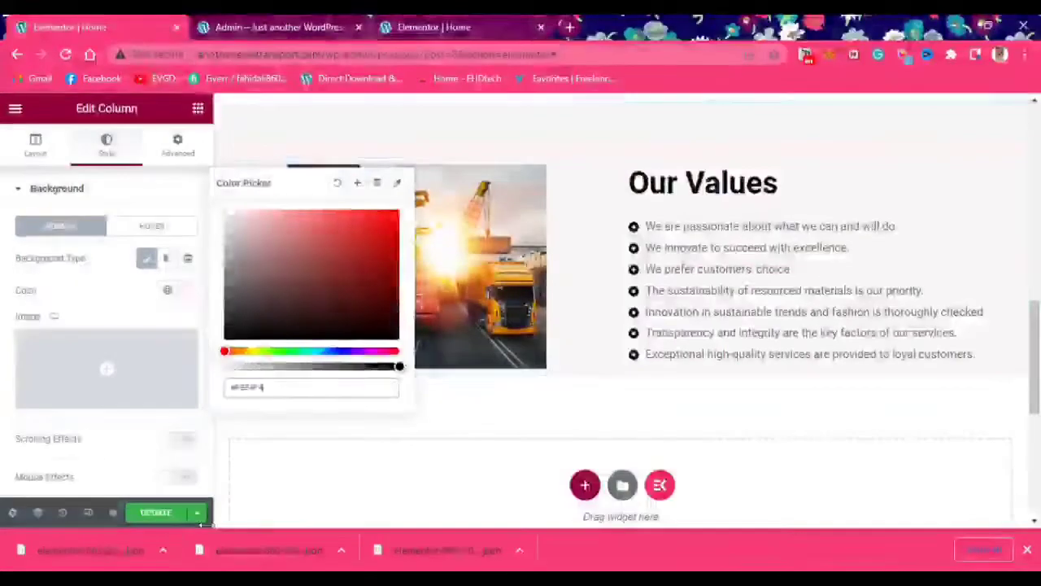
click(87, 513)
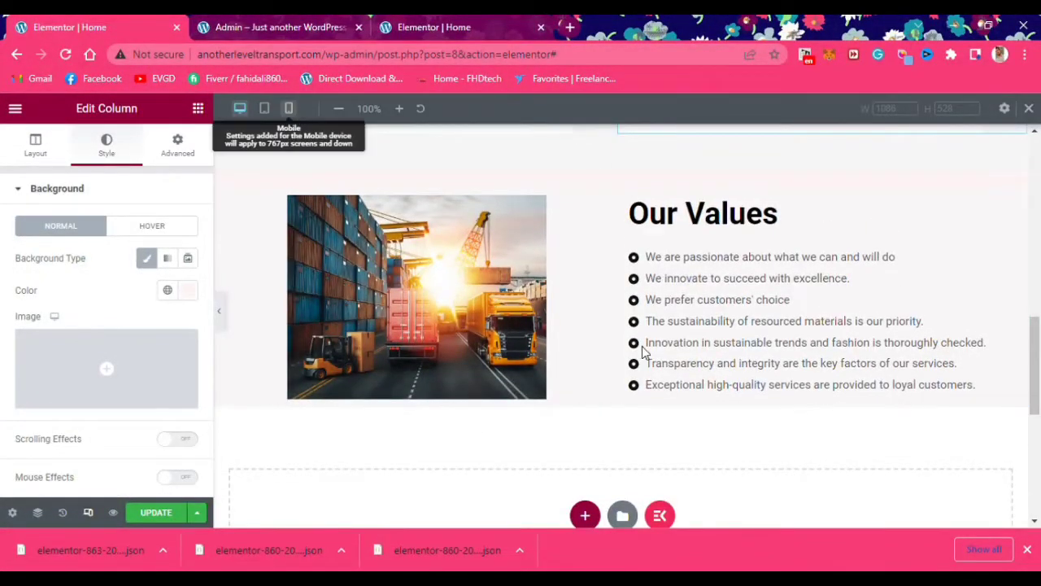
Scroll through the mobile preview of the Home page, then switch back to the desktop layout
click(288, 108)
scroll(645, 362, down, 3)
scroll(645, 362, down, 3)
scroll(645, 362, up, 2)
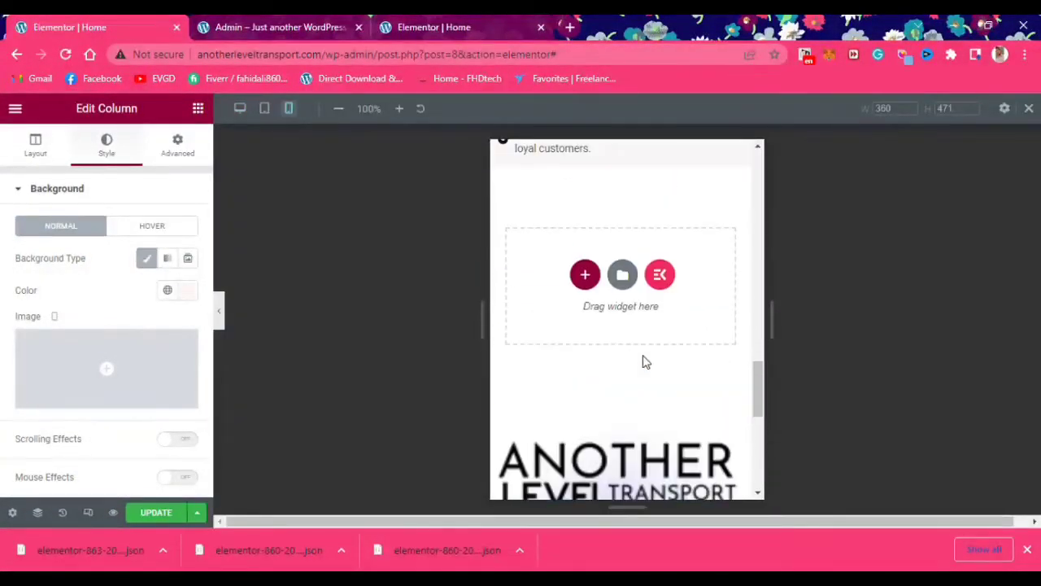
scroll(581, 426, up, 10)
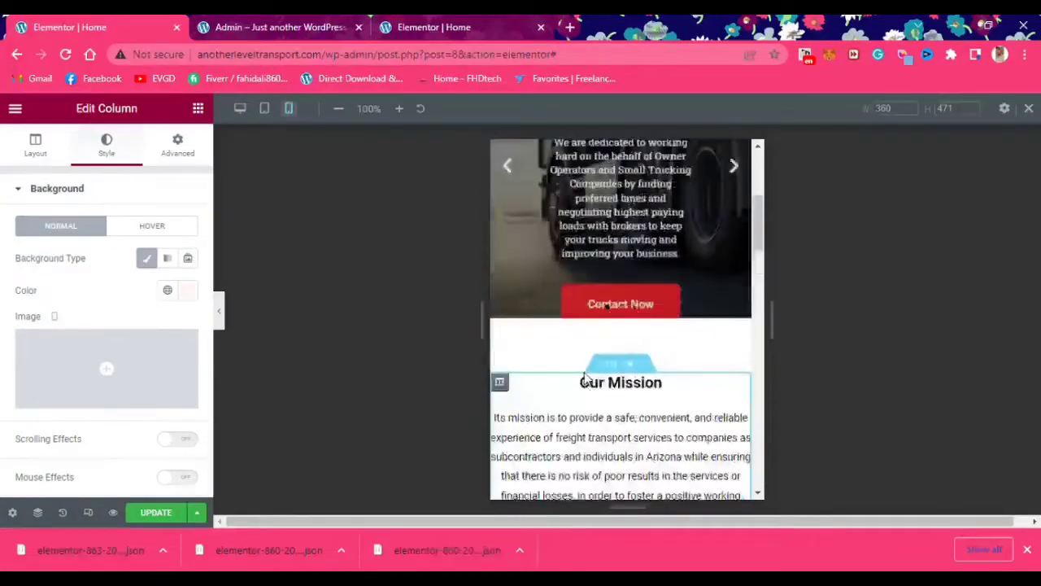
scroll(607, 376, down, 10)
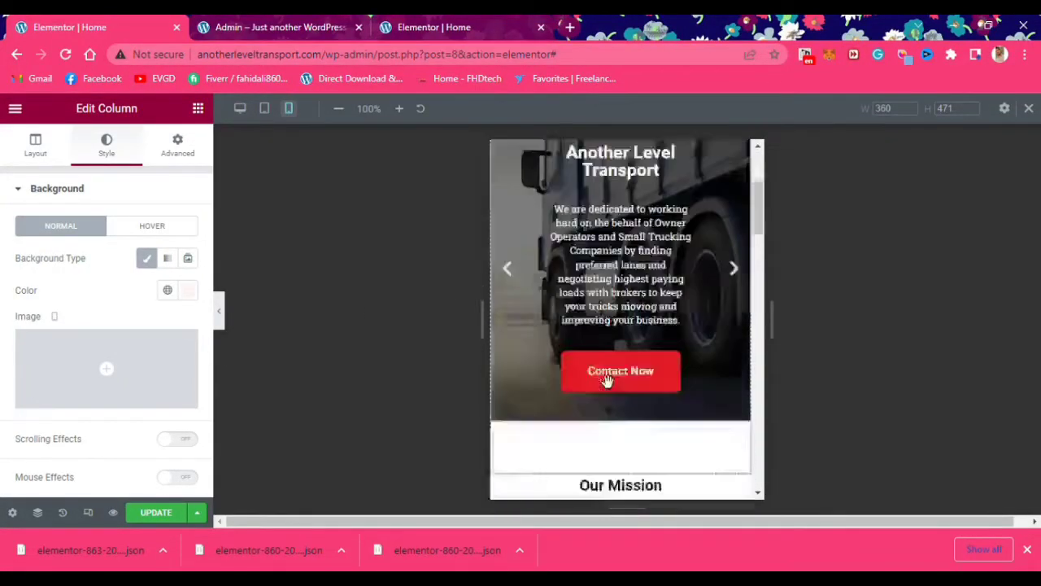
scroll(600, 379, down, 6)
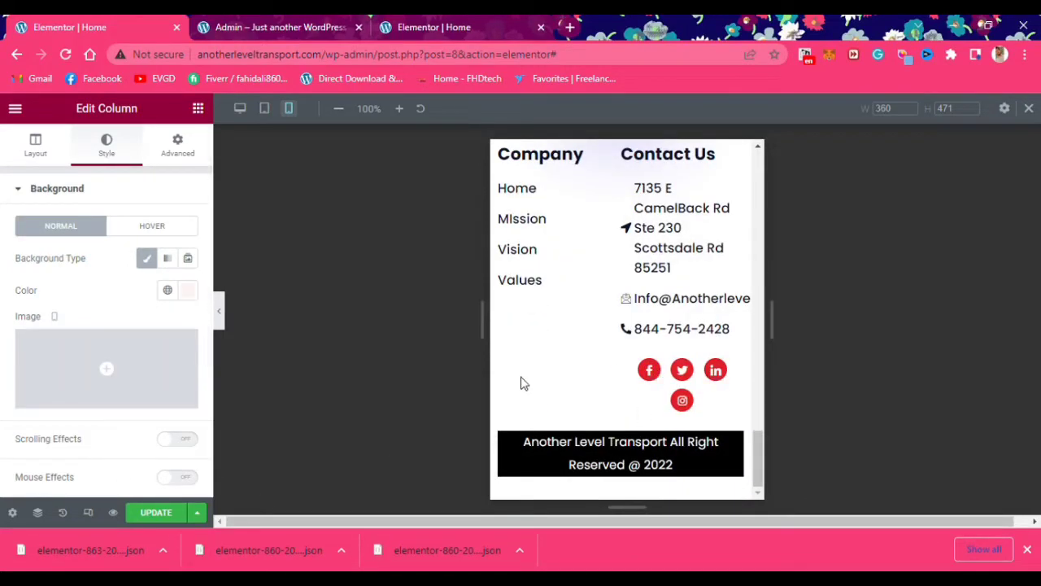
click(240, 109)
scroll(524, 352, up, 8)
scroll(530, 354, down, 14)
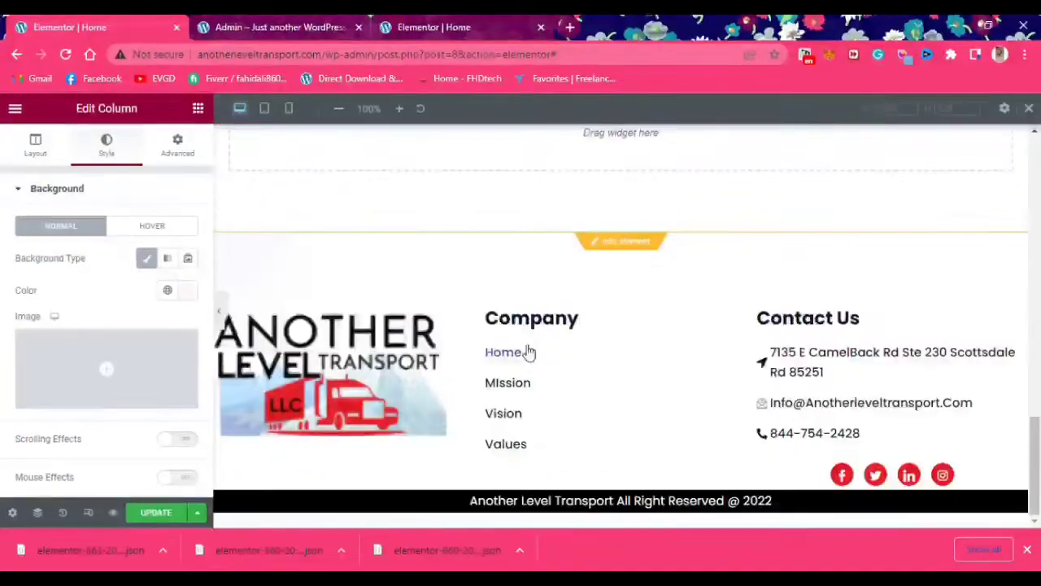
Save the page, then add and remove an unwanted single-column section
click(156, 512)
scroll(637, 380, up, 2)
click(585, 254)
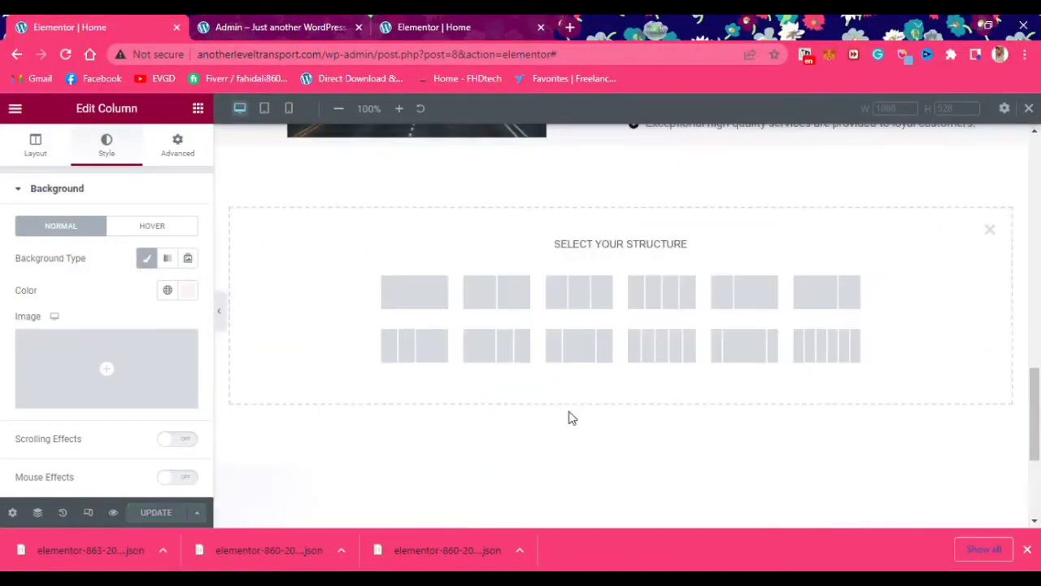
click(413, 291)
scroll(828, 323, up, 3)
click(643, 330)
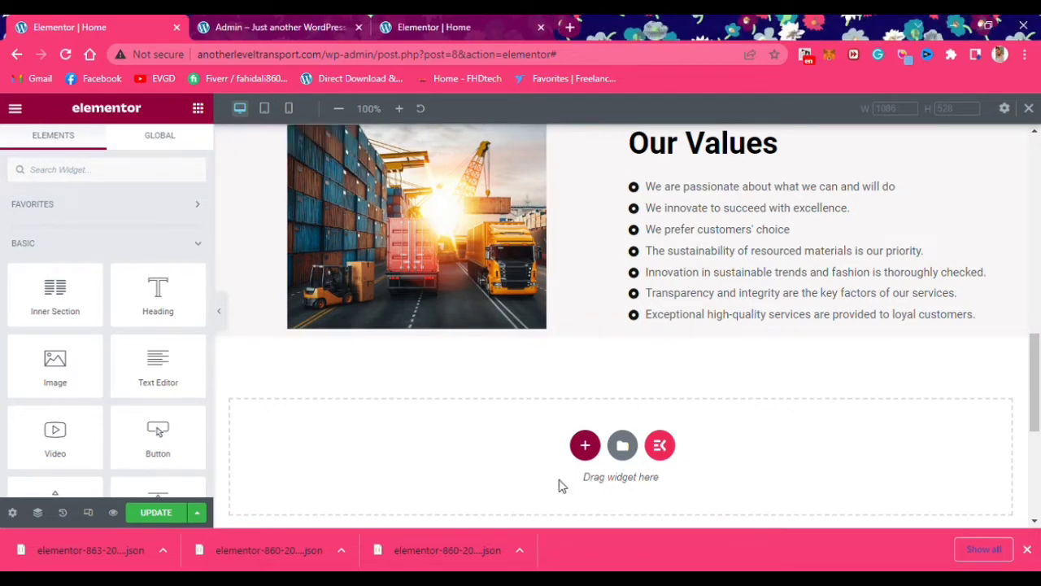
Insert a two-column section with a Heading and an Icon List in the left column
click(585, 445)
click(497, 483)
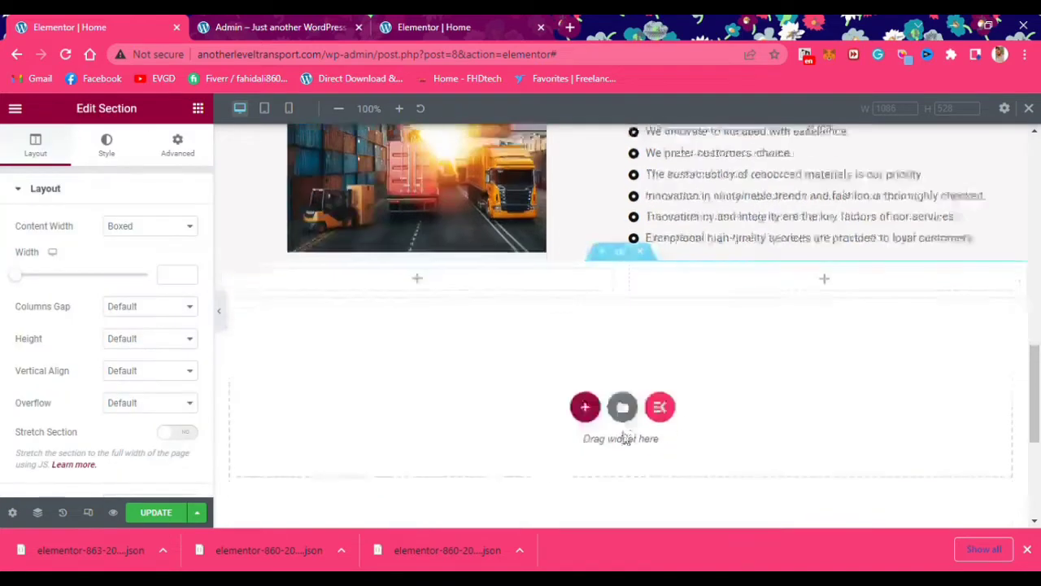
click(458, 284)
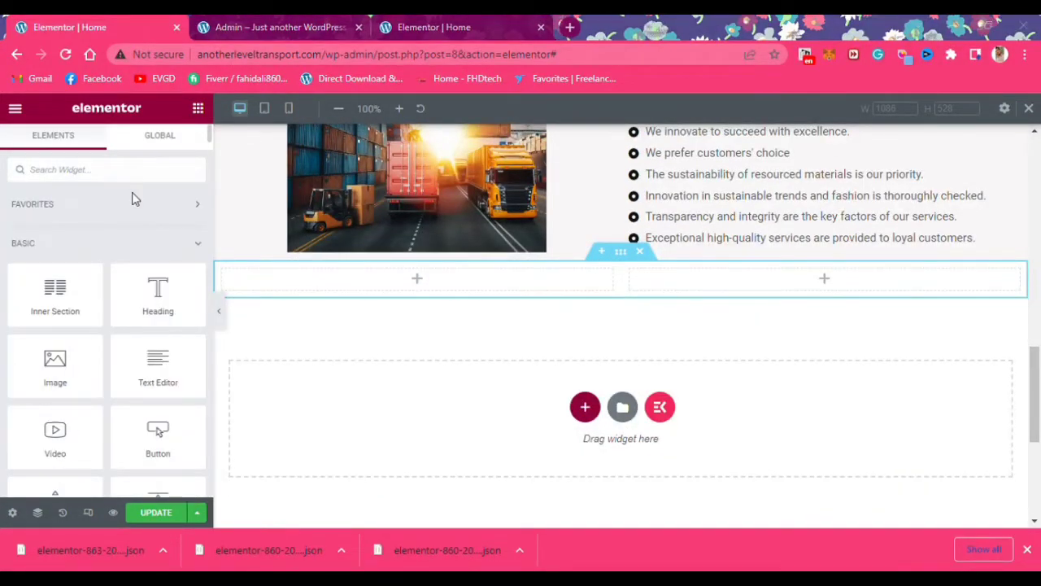
drag(135, 319, 411, 285)
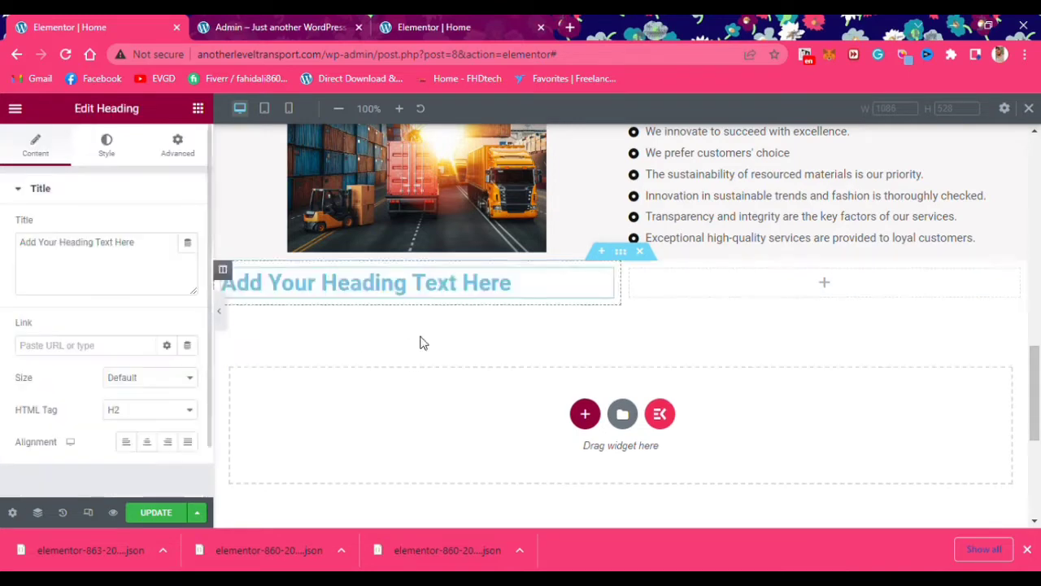
click(200, 112)
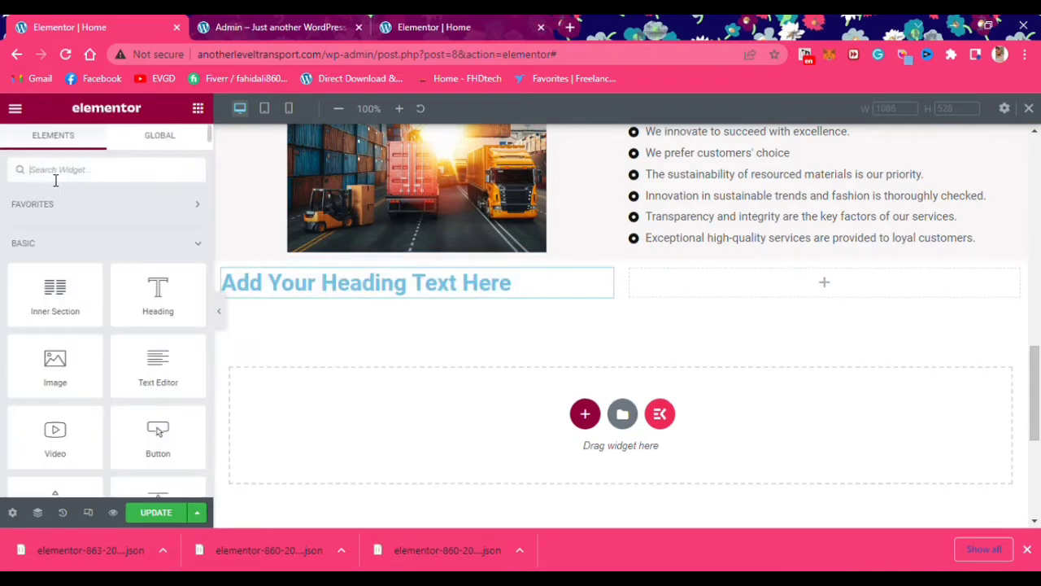
text(list)
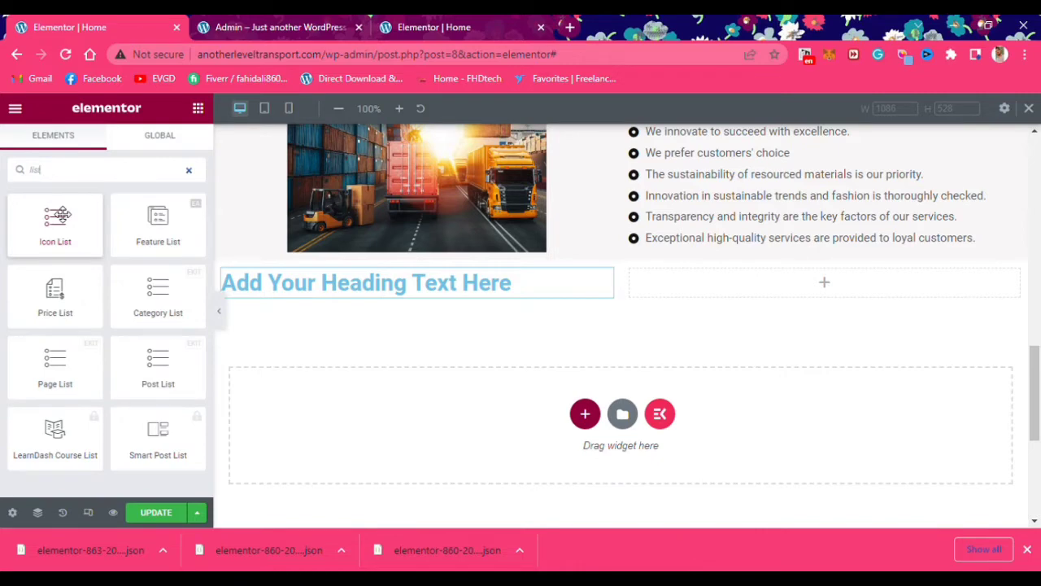
drag(329, 351, 402, 346)
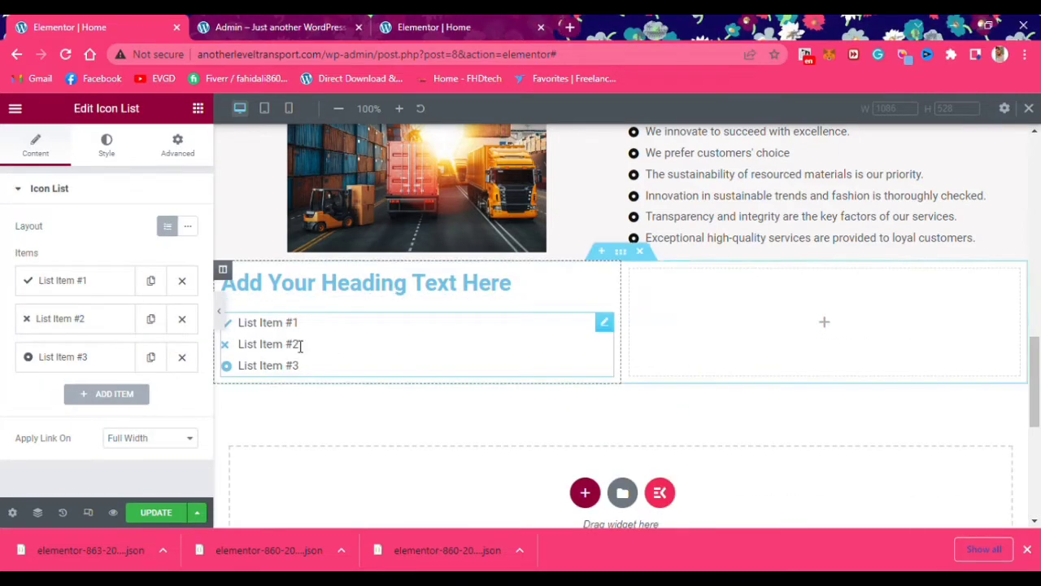
Add a Text Editor block under the icon list, removing an accidental extra heading
scroll(488, 362, down, 1)
click(198, 108)
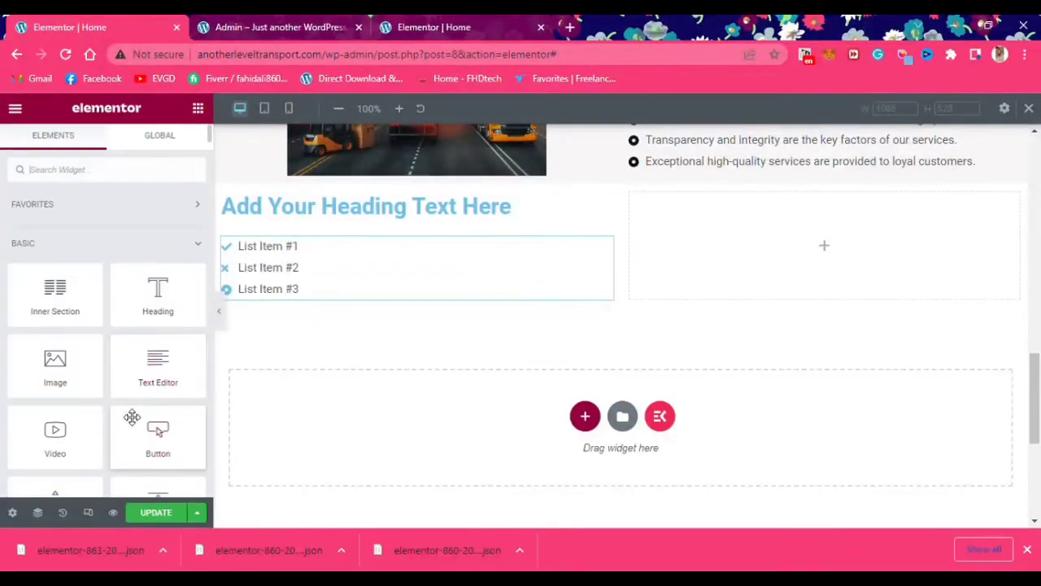
drag(150, 379, 329, 294)
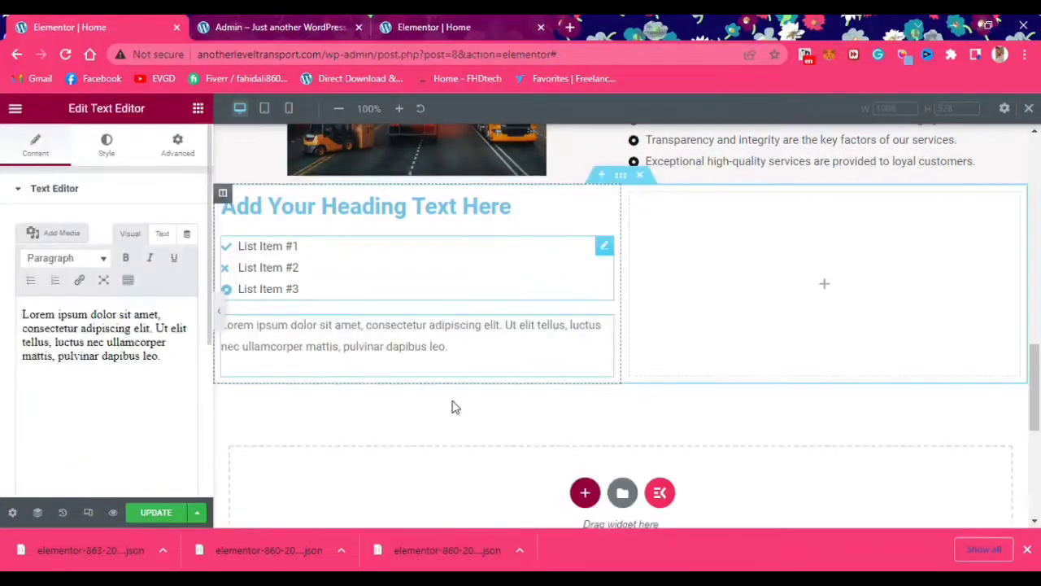
click(197, 108)
drag(206, 333, 362, 329)
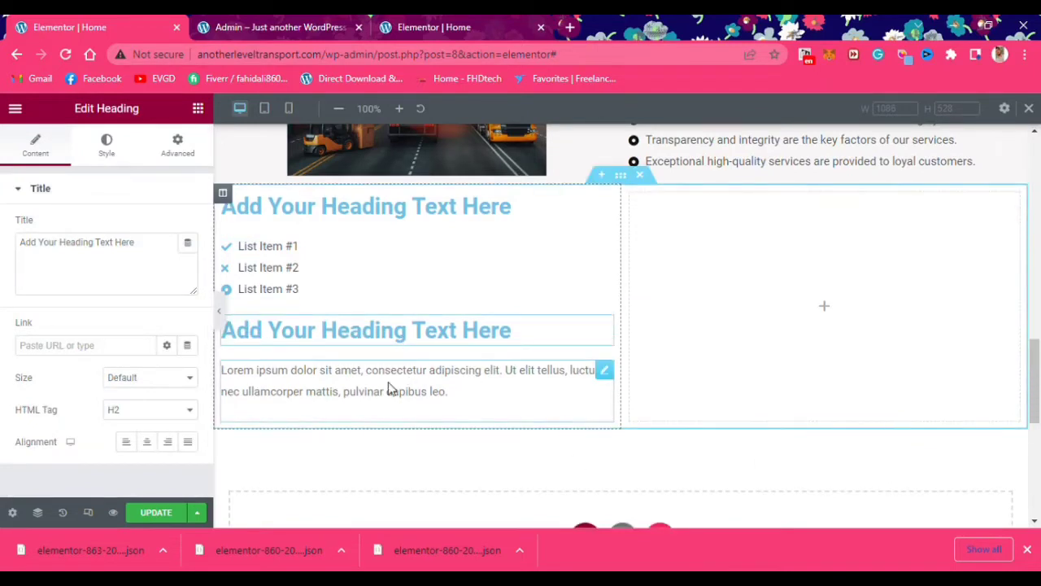
key(Delete)
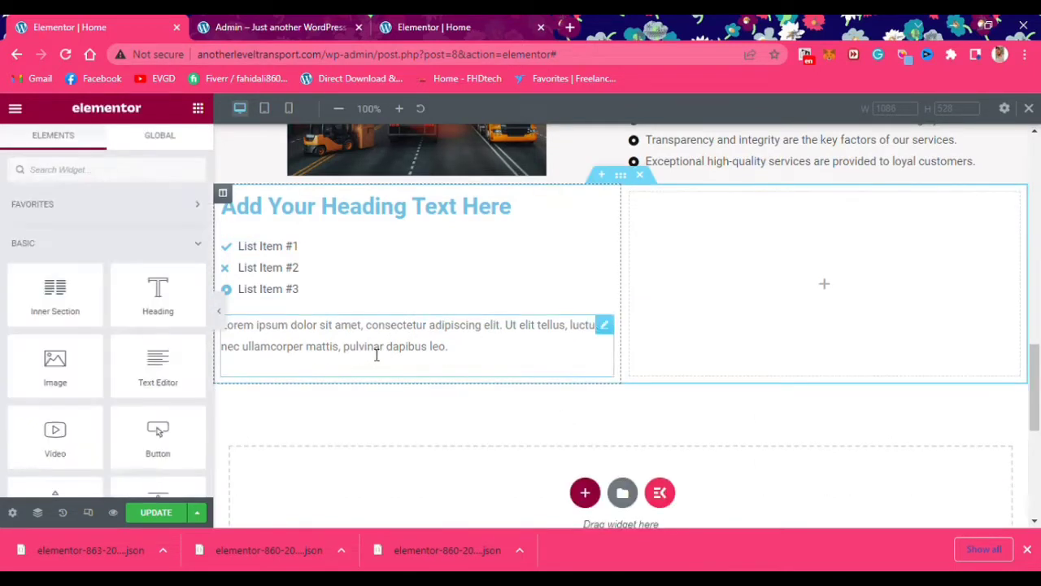
click(377, 353)
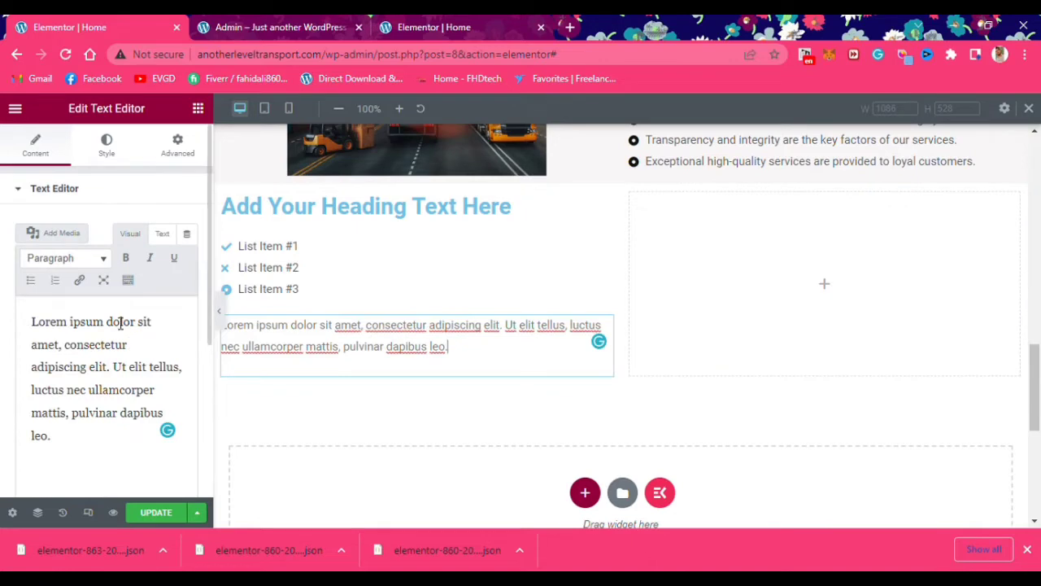
key(ctrl+Tab)
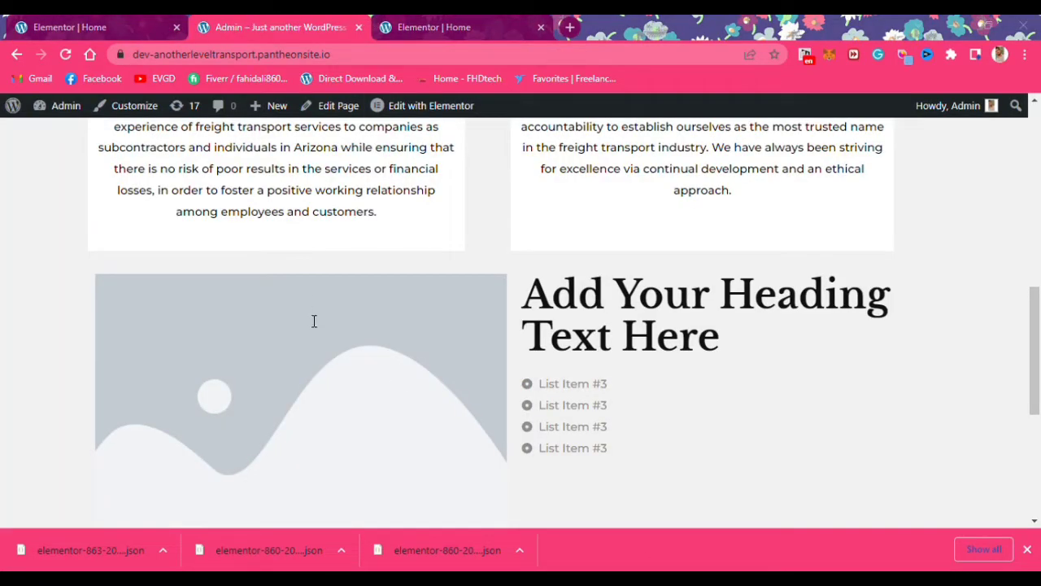
Scroll the live home page to review the layout, then return to the Elementor tab
scroll(320, 344, up, 1)
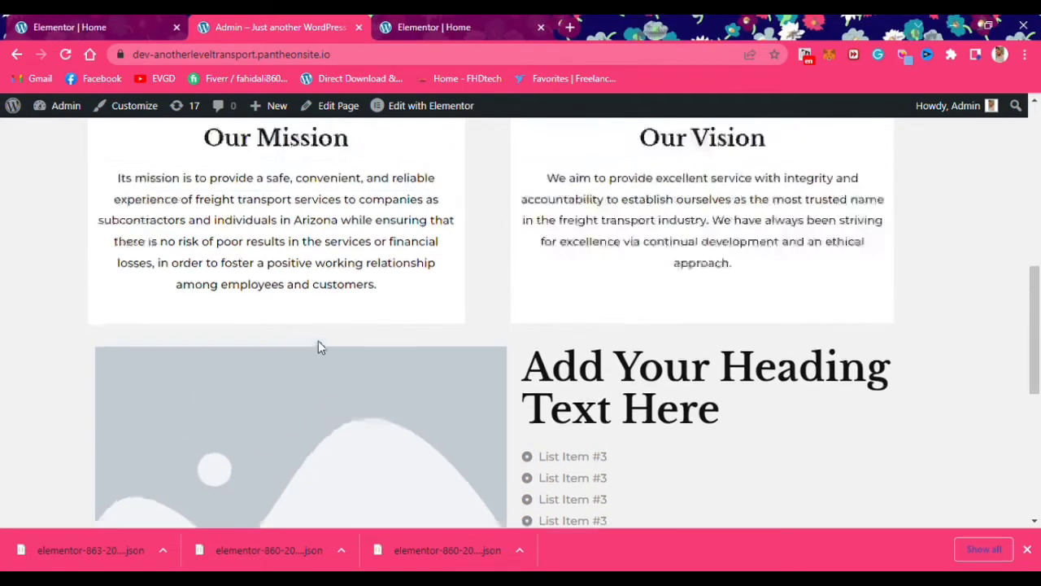
scroll(320, 344, down, 5)
key(ctrl+shift+Tab)
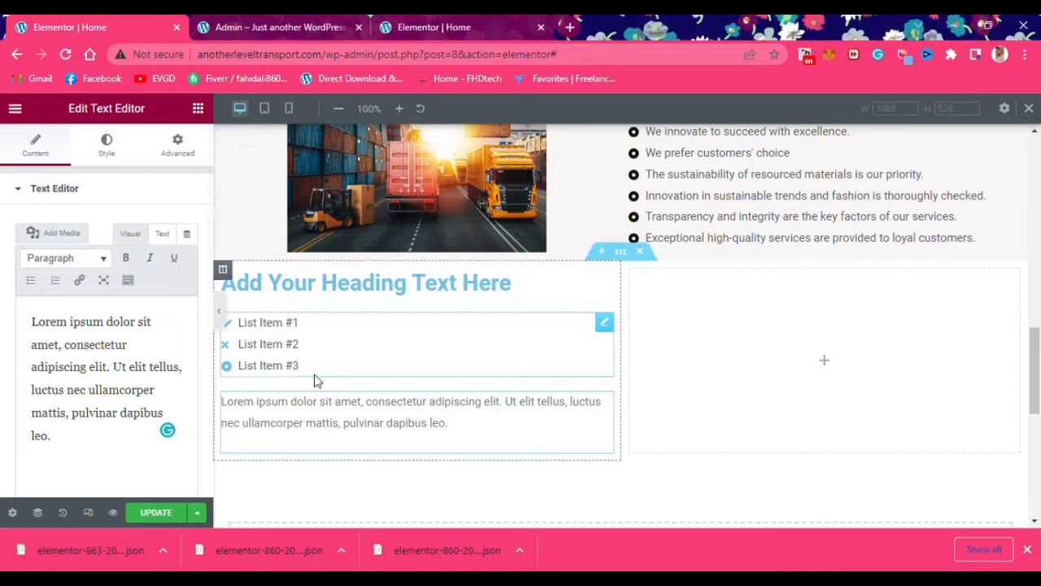
Replace the placeholder lorem text with the company description, adding an 'Another Level Transport' first line
click(360, 449)
key(ctrl+a)
text(We are dedicated to working hard on the behalf of Owner Operators and Small Trucking Companies by finding preferred lanes and negotiating highest paying loads with brokers to keep your trucks moving and improving your business.)
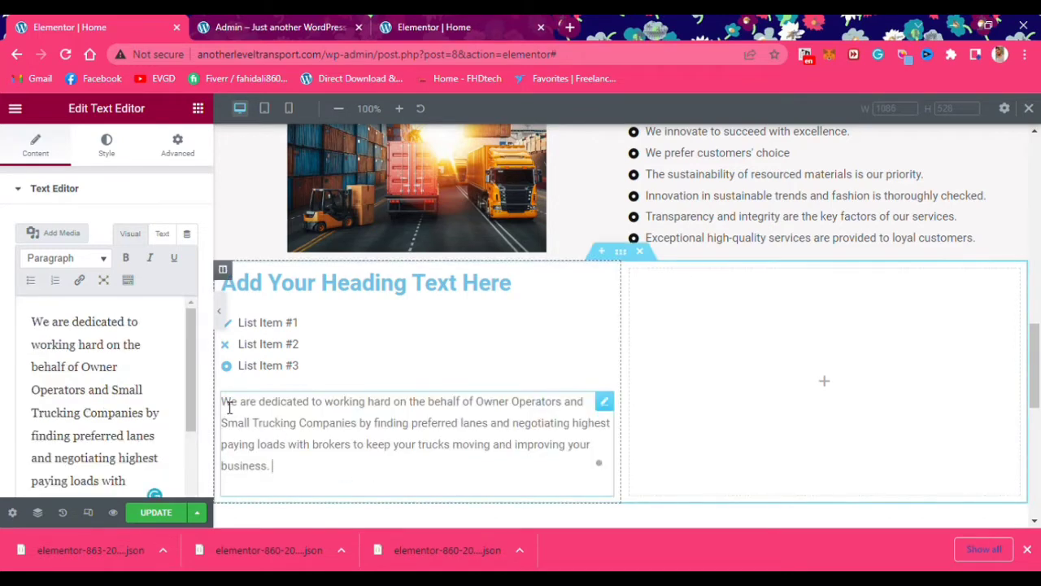
key(Return)
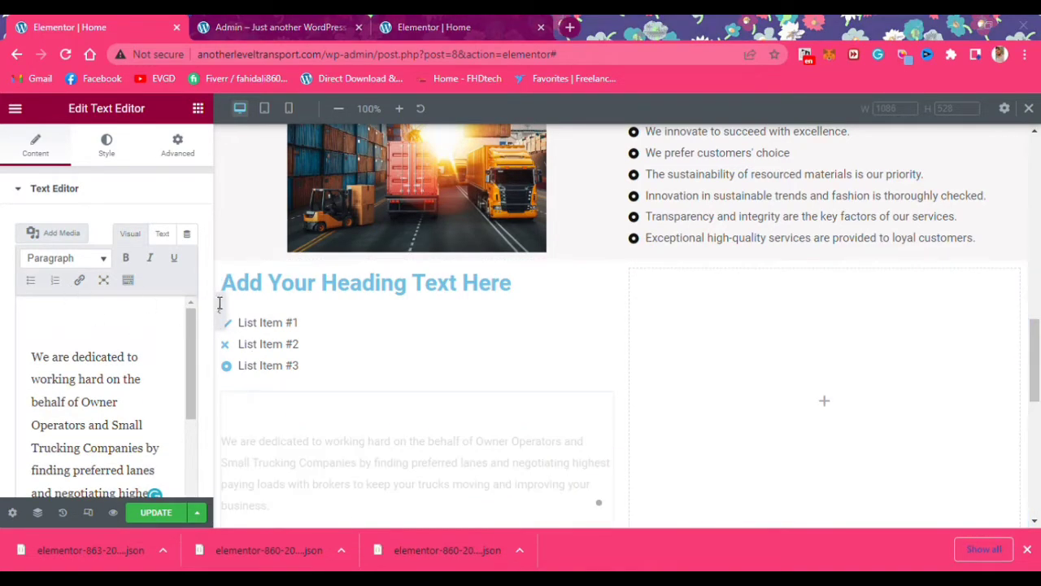
text(Another Level Transport)
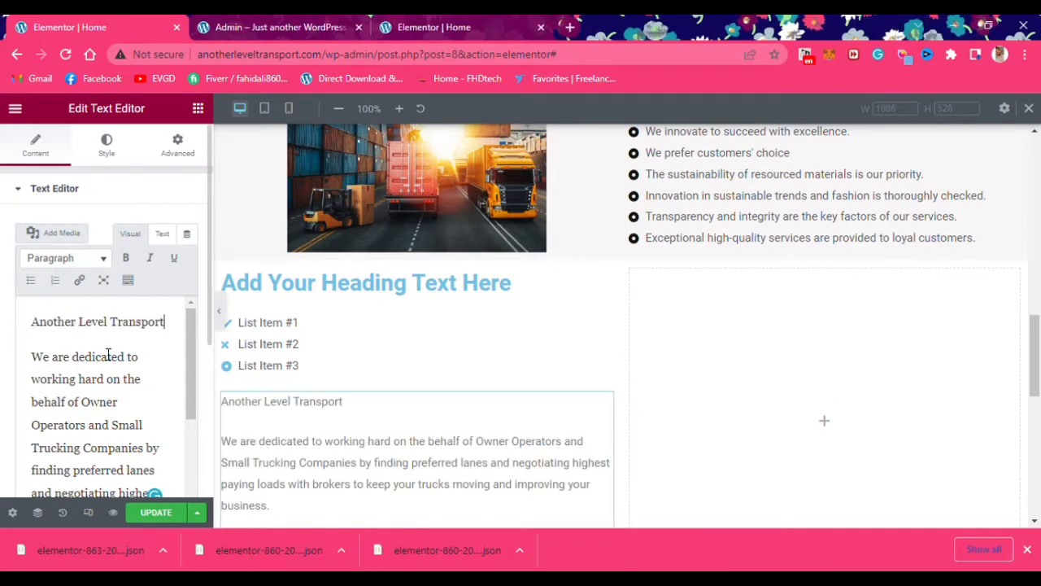
Format the 'Another Level Transport' line as Heading 2
drag(166, 323, 5, 320)
click(72, 258)
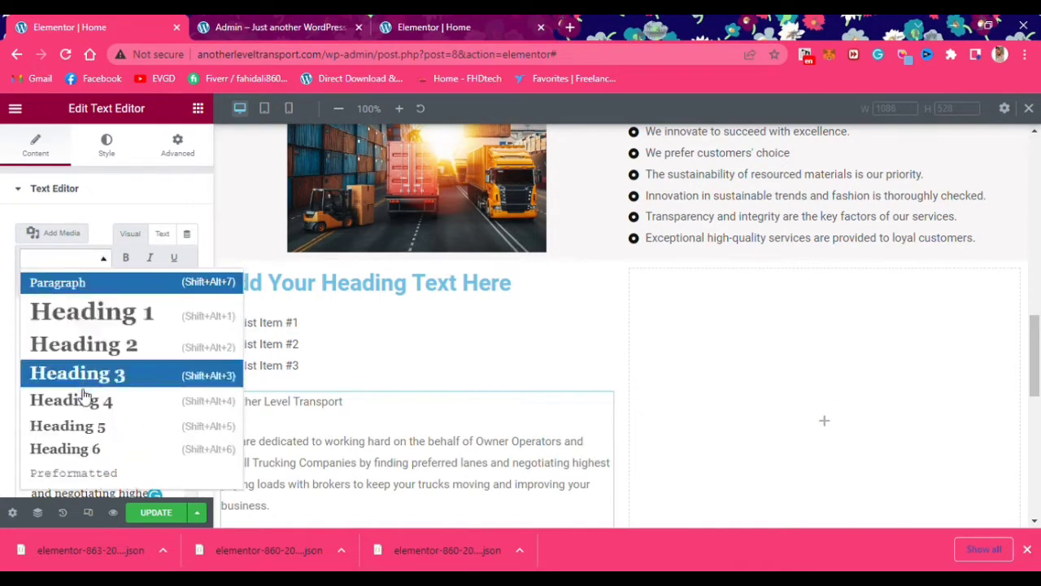
click(85, 342)
scroll(448, 366, down, 2)
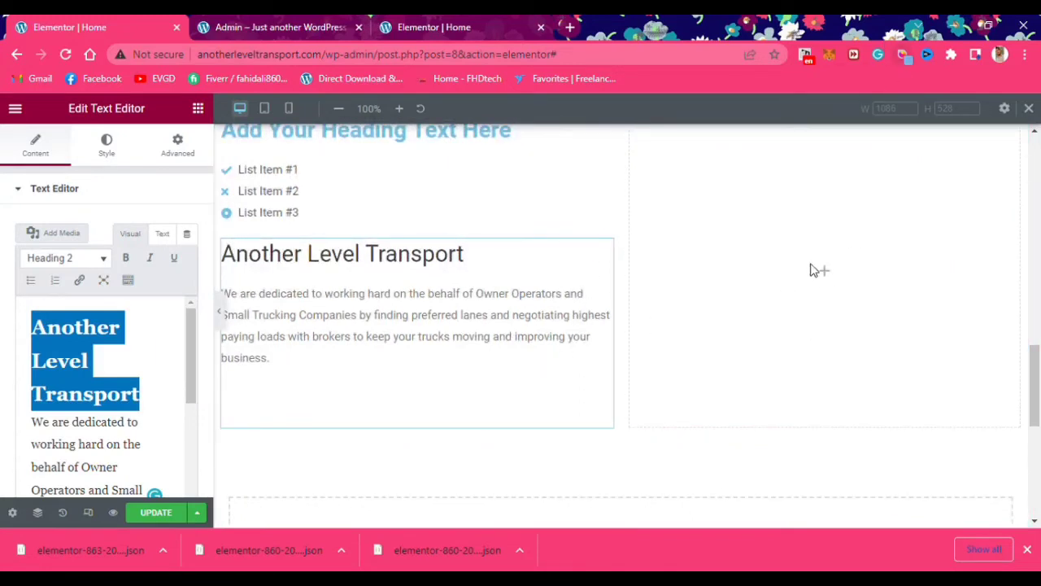
click(105, 149)
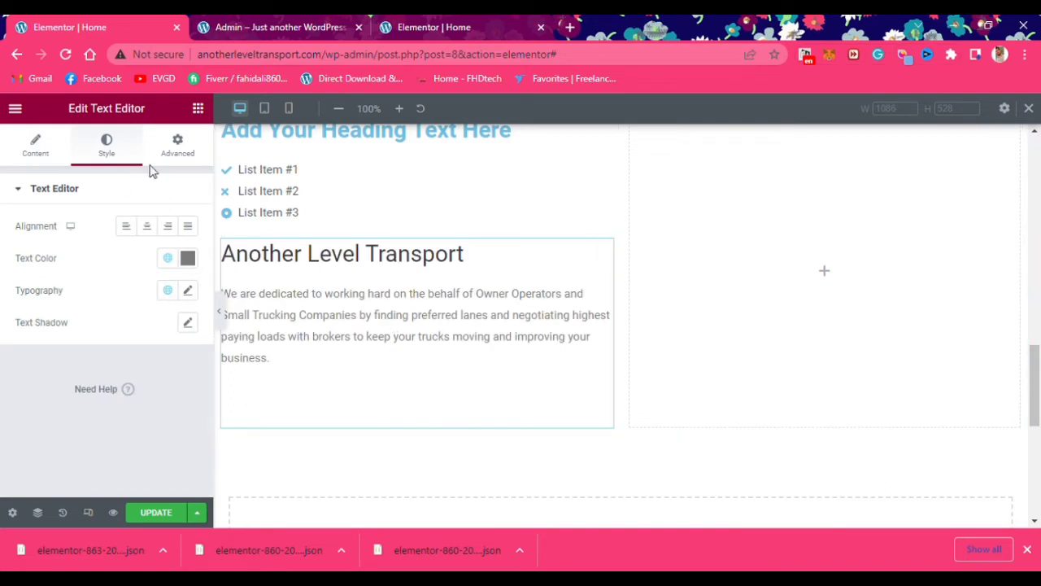
Give the Another Level Transport text block a red #e41e25 background
click(177, 146)
scroll(128, 276, down, 3)
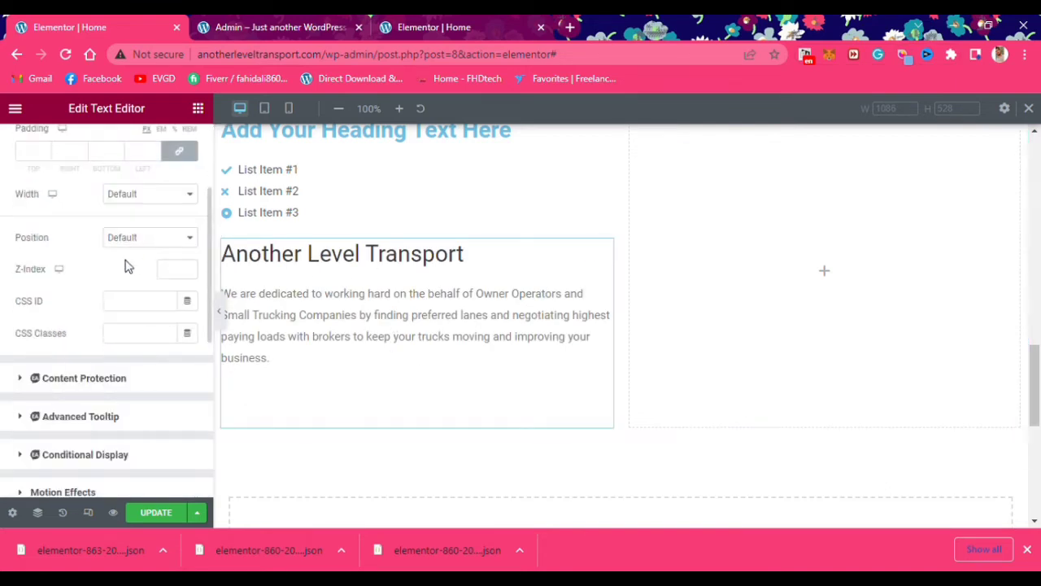
scroll(128, 266, up, 2)
right_click(609, 252)
scroll(89, 269, down, 5)
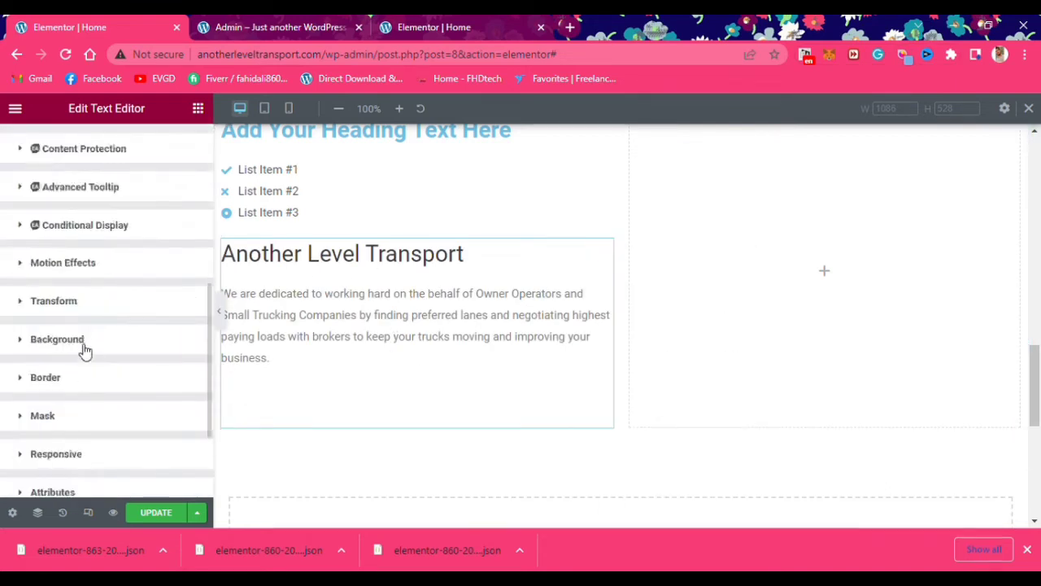
click(84, 350)
scroll(122, 341, up, 1)
scroll(142, 418, down, 1)
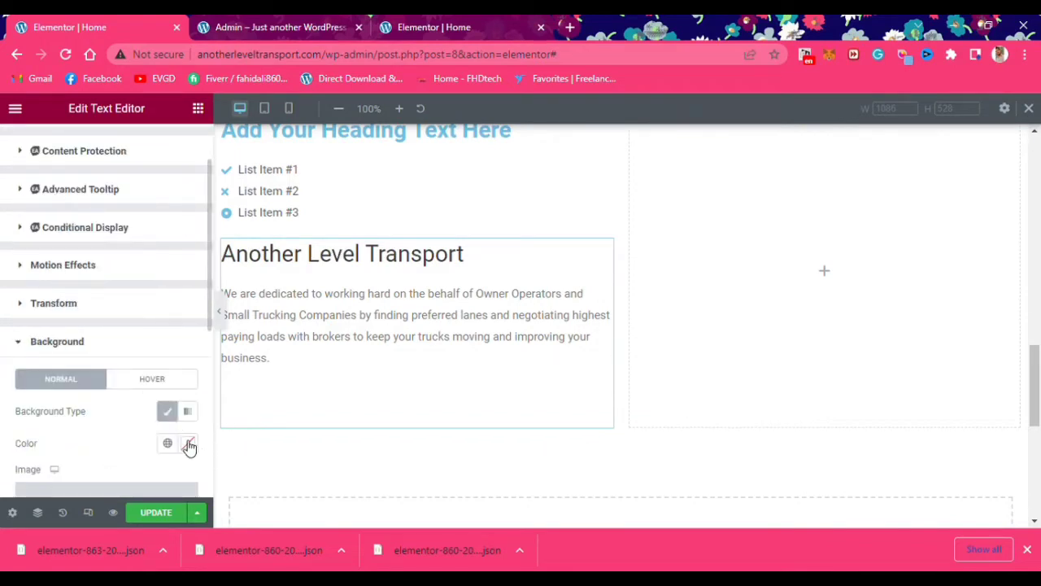
click(188, 445)
text(#e41e25)
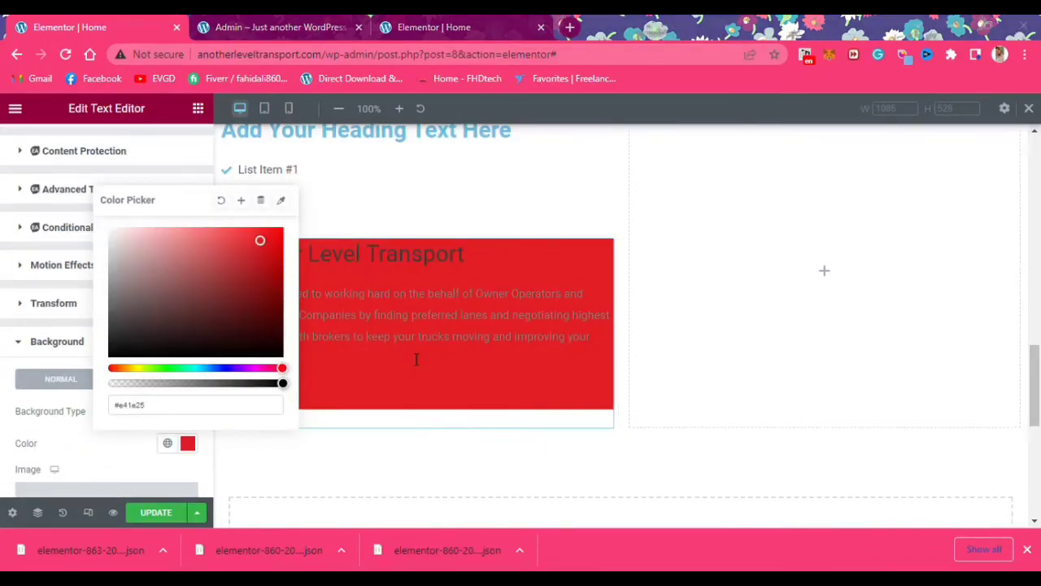
Set the red text block's paragraph text colour to white
click(337, 302)
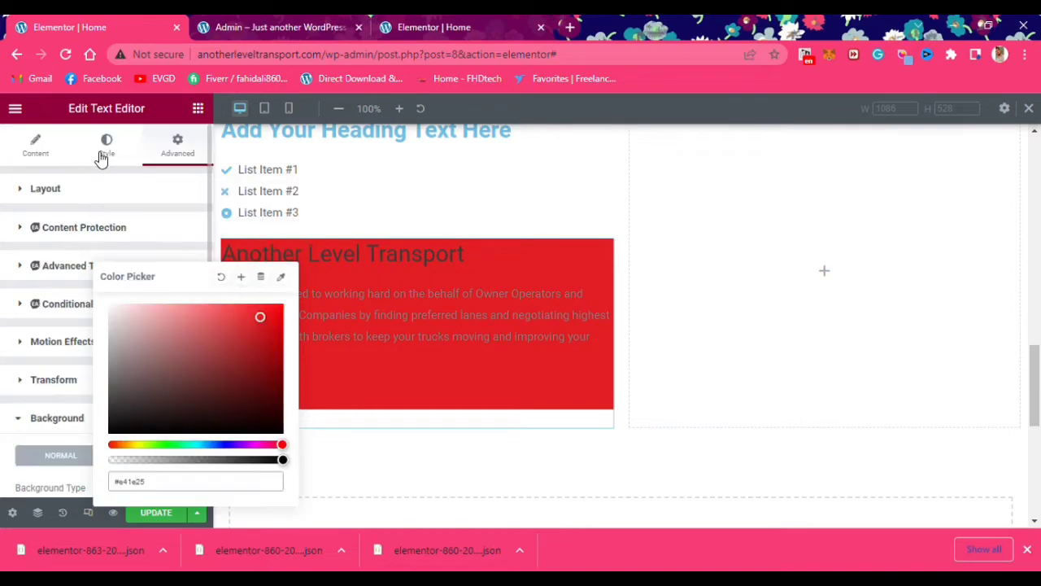
click(106, 147)
click(188, 258)
drag(126, 322, 100, 319)
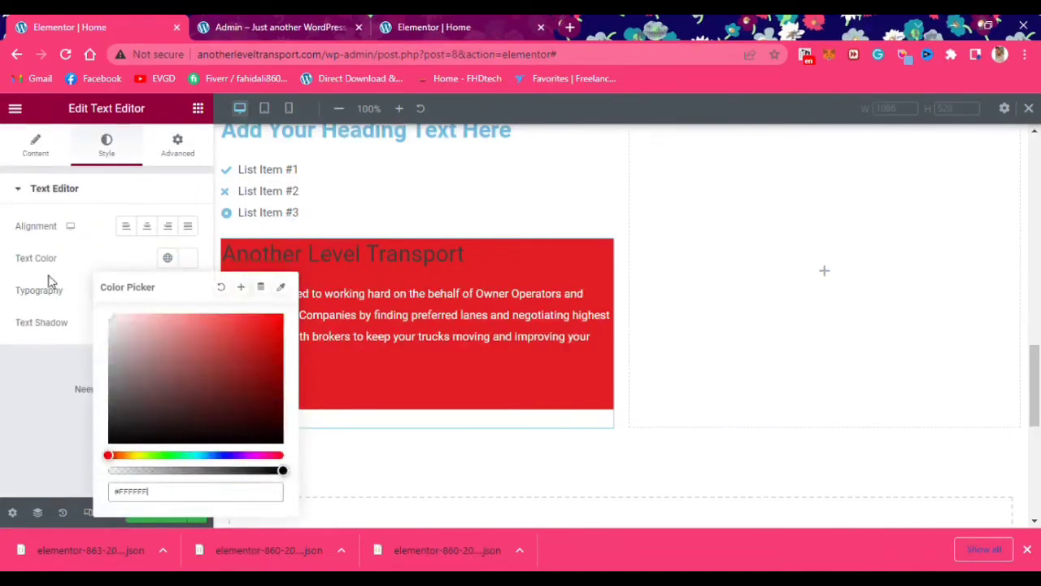
click(40, 140)
click(100, 331)
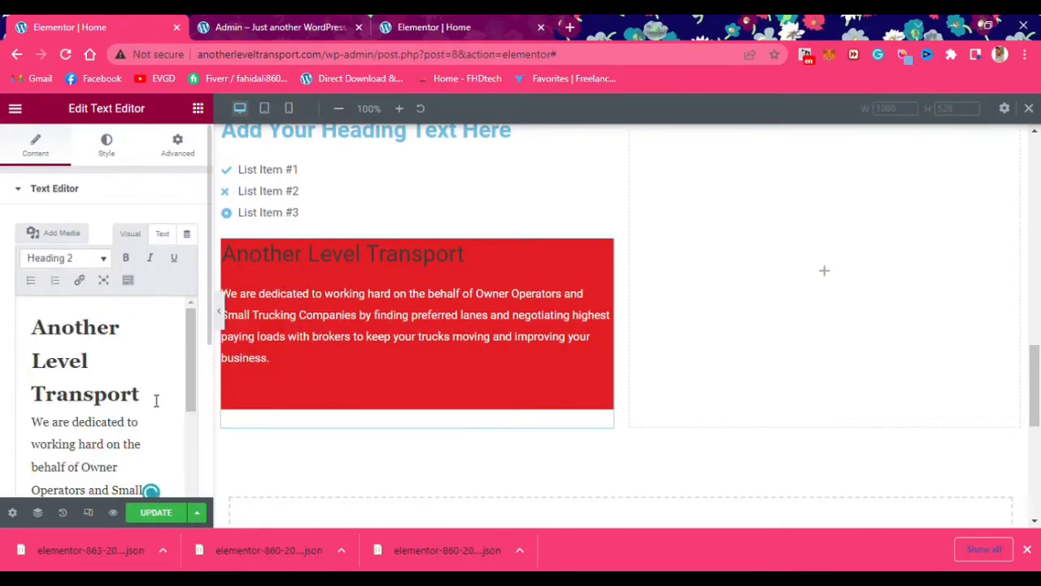
click(104, 144)
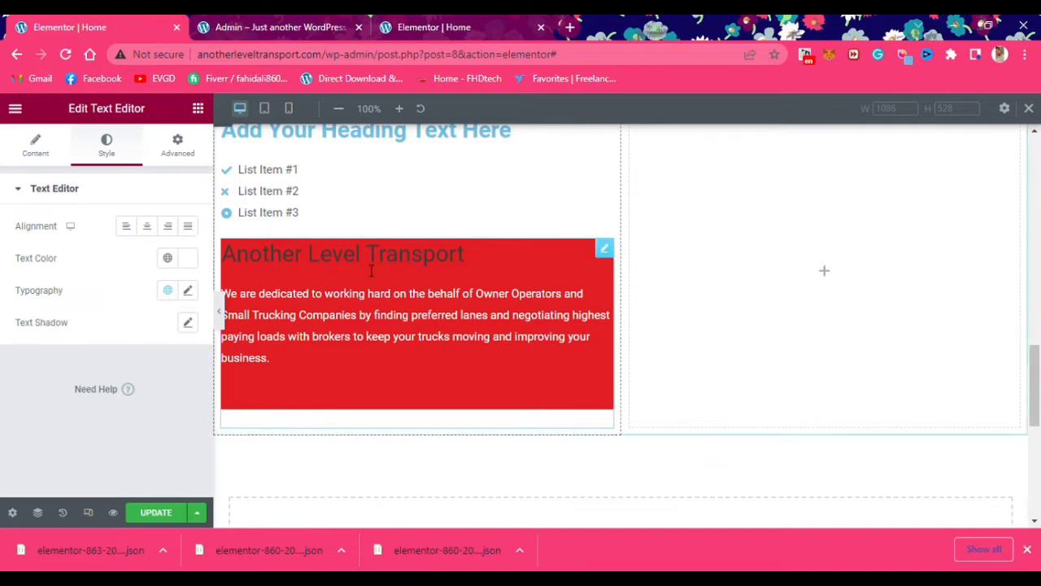
click(371, 270)
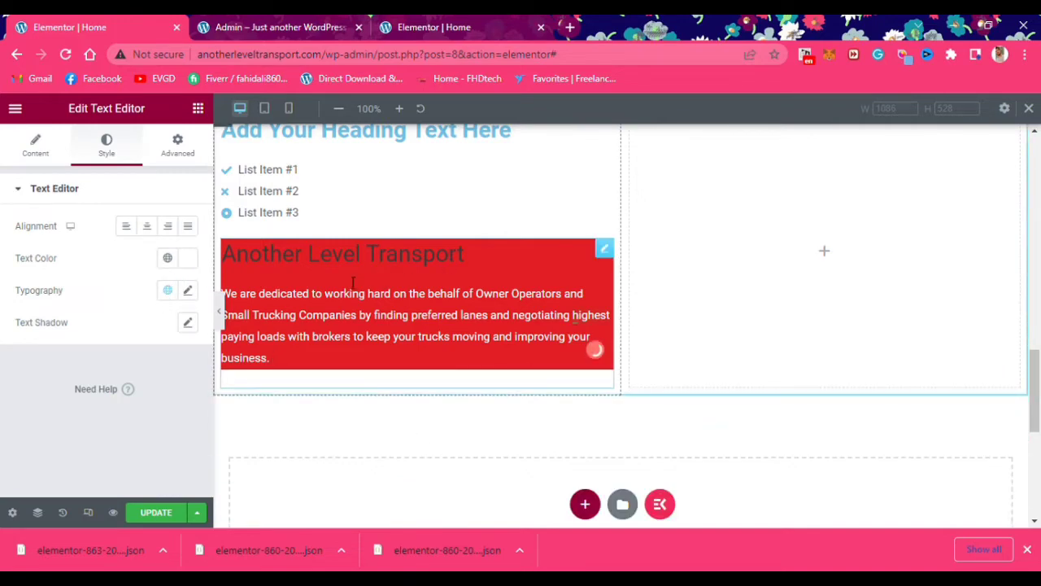
Show the text block's HTML source and add style="color-white" to the <h2> heading tag
click(353, 282)
click(163, 234)
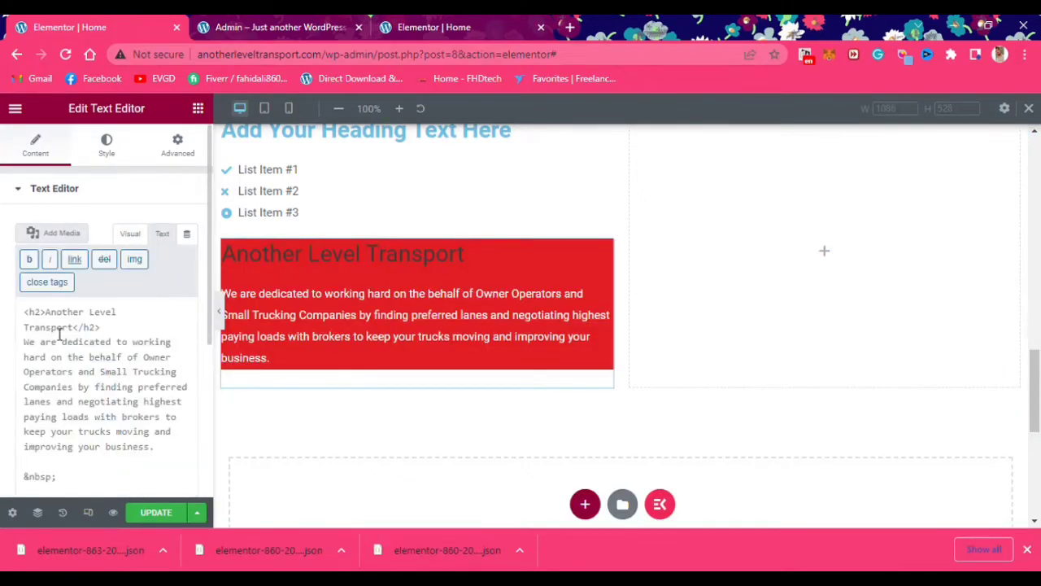
click(51, 320)
text(style)
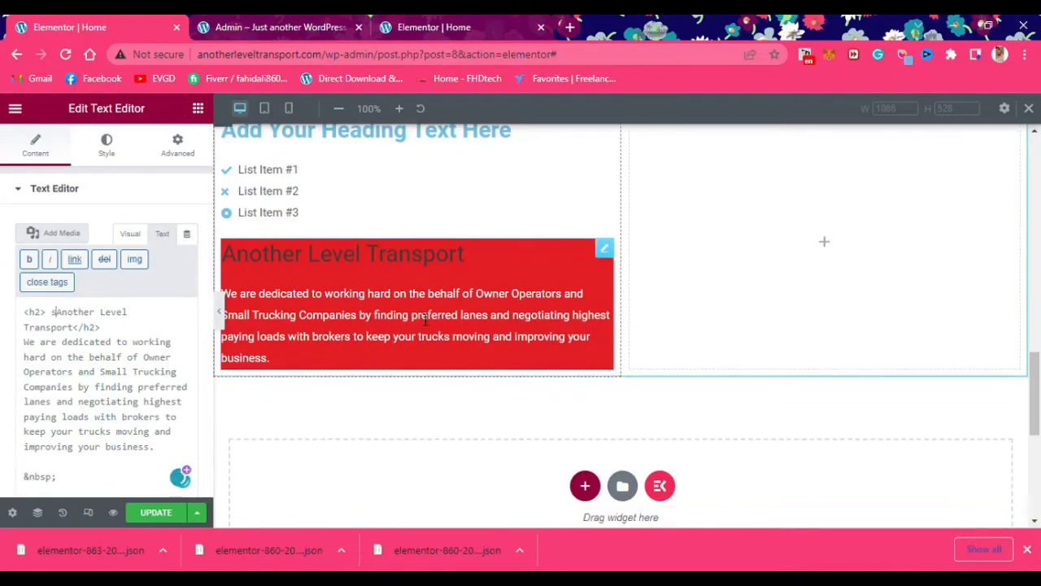
text(=)
key(BackSpace)
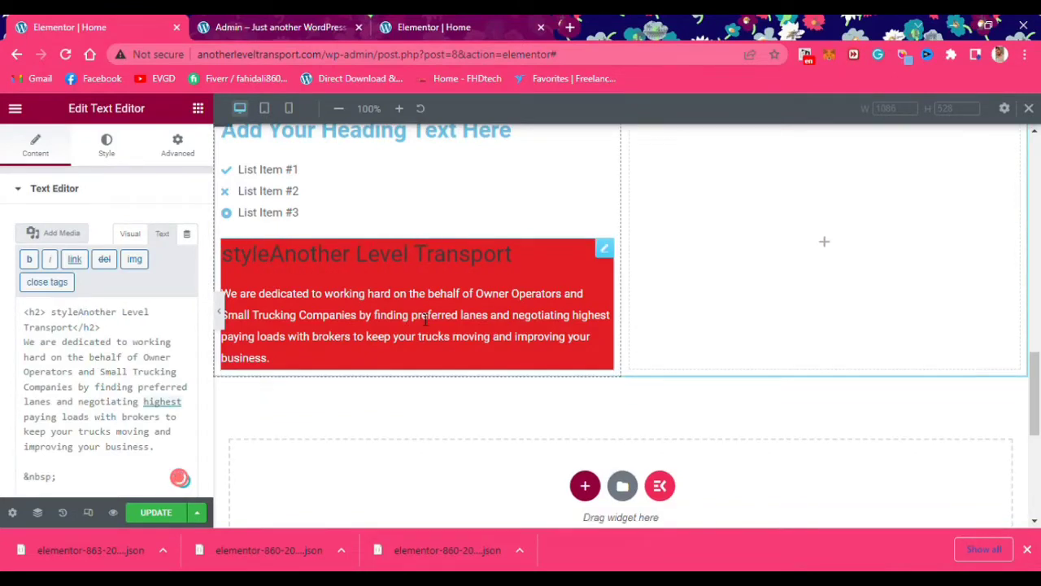
text(=")
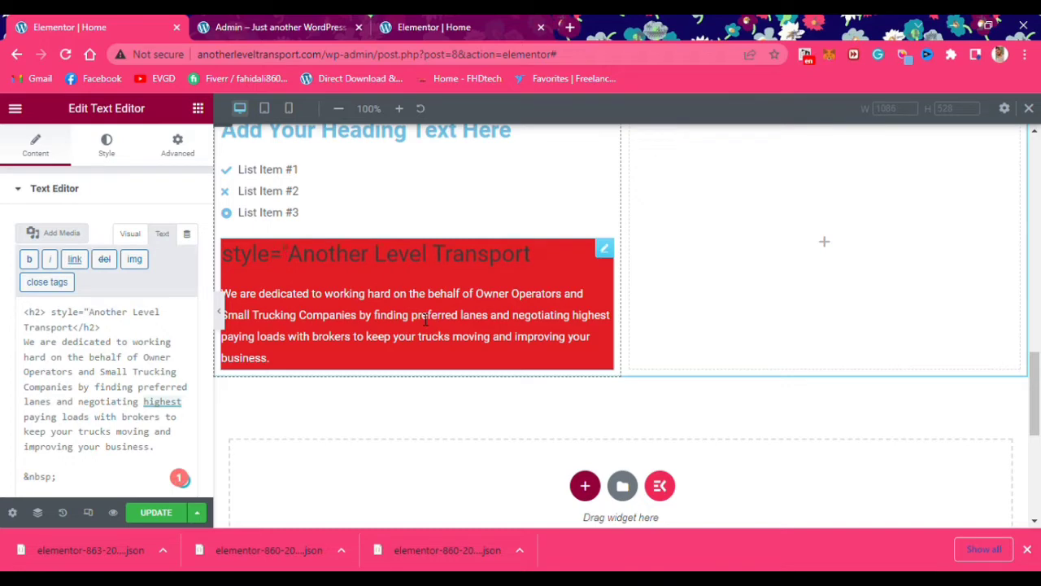
text(color-white)
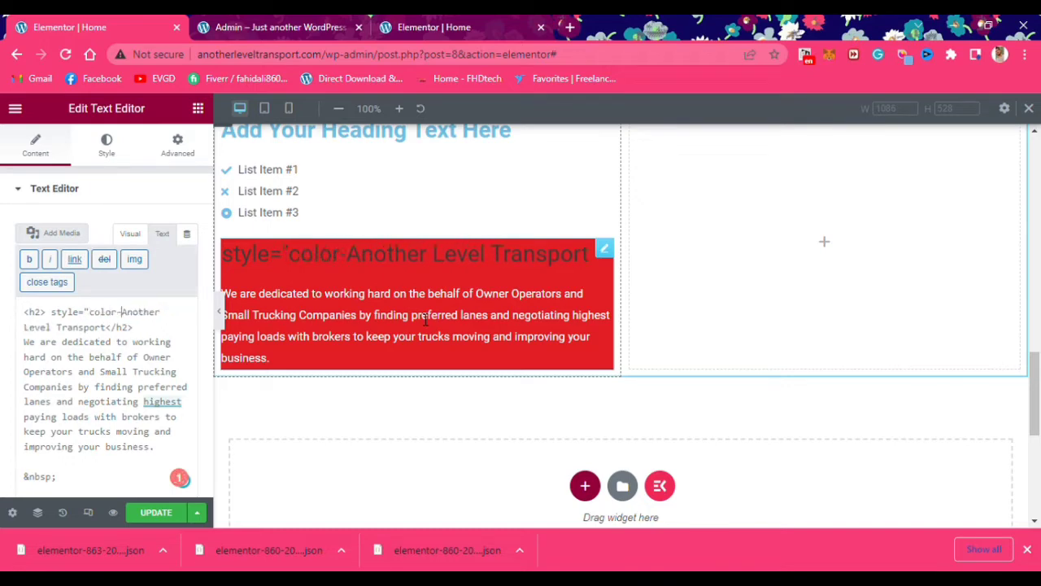
text(")
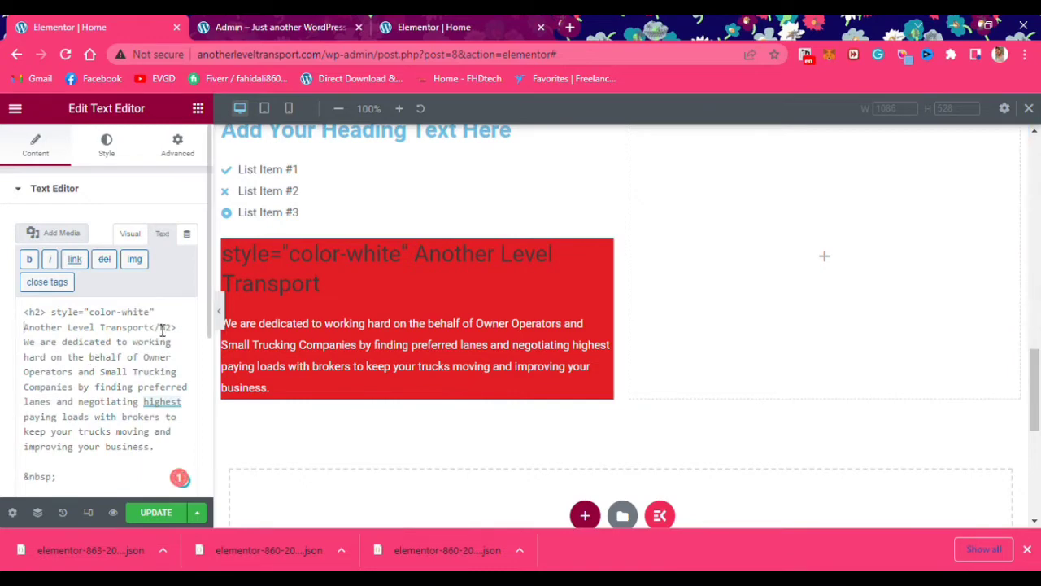
Restore the </h2> closing tag, remove the added style attribute, and open a new browser tab
key(BackSpace)
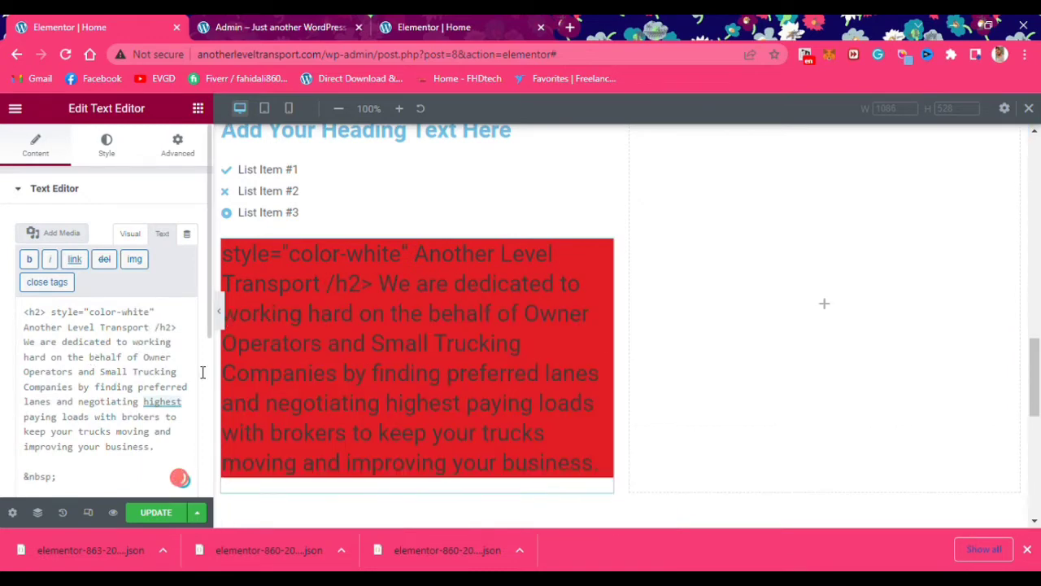
key(BackSpace)
text(<)
drag(51, 311, 144, 311)
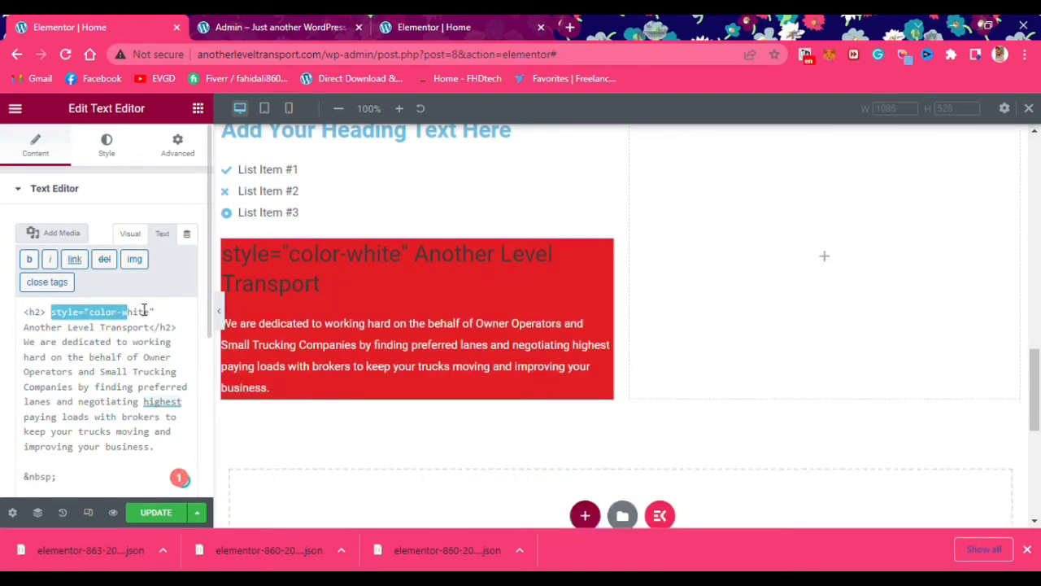
key(BackSpace)
click(570, 27)
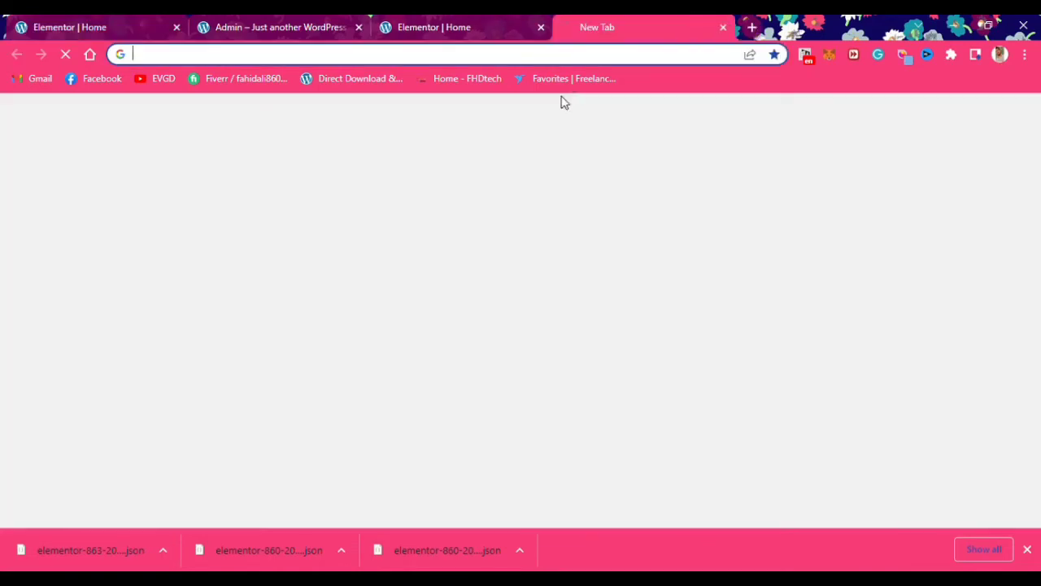
Search Google for 'color code html' and browse the HTML Color Codes site
text(color)
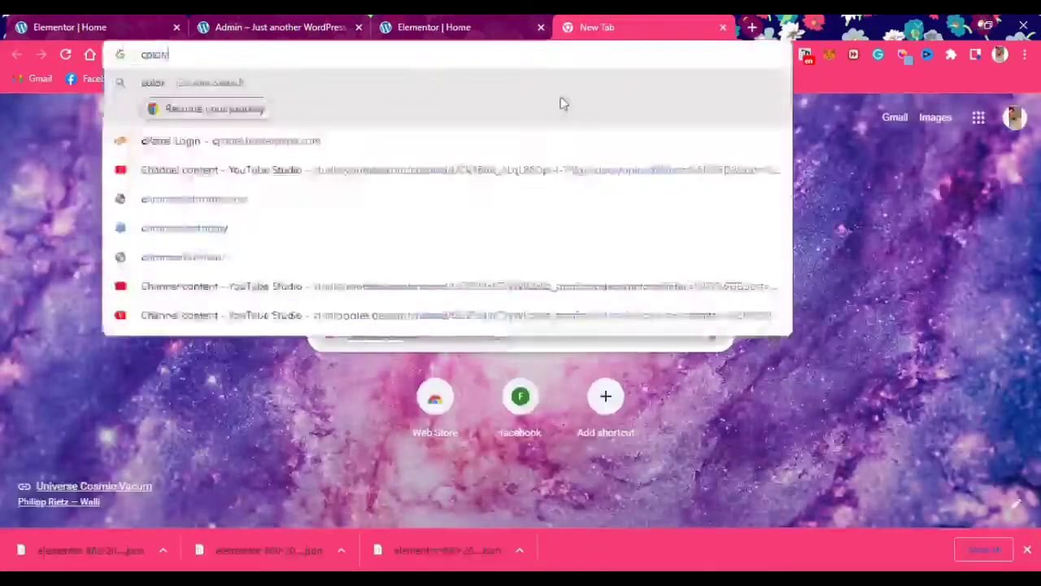
text( code g)
key(BackSpace)
text(html)
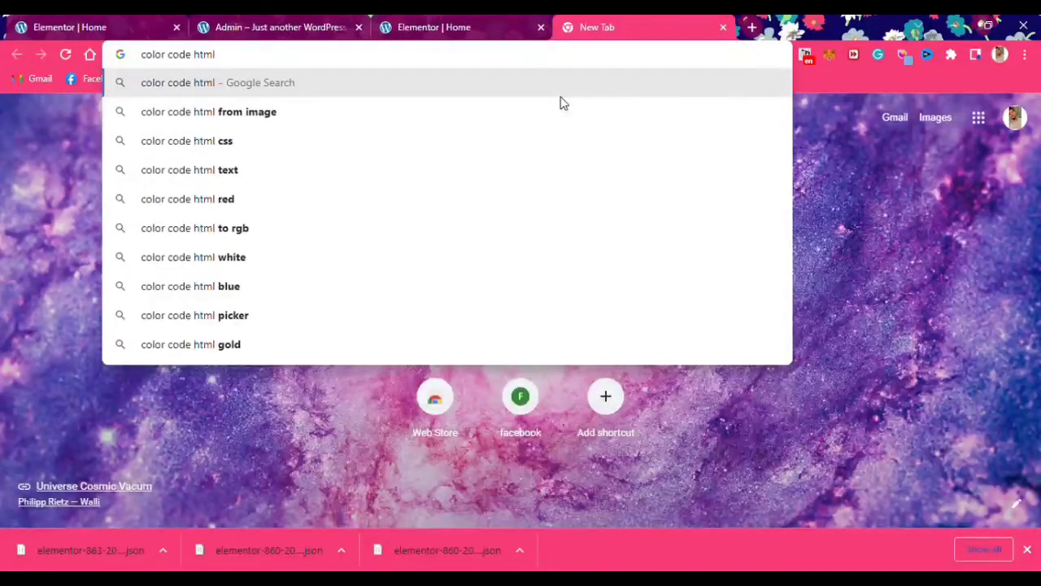
key(Return)
click(181, 295)
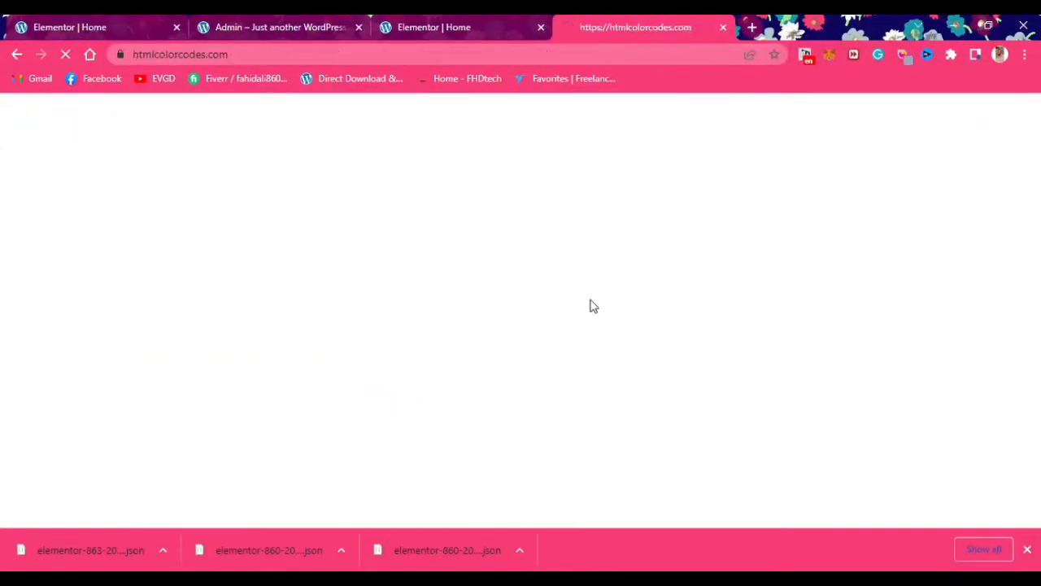
scroll(592, 306, down, 20)
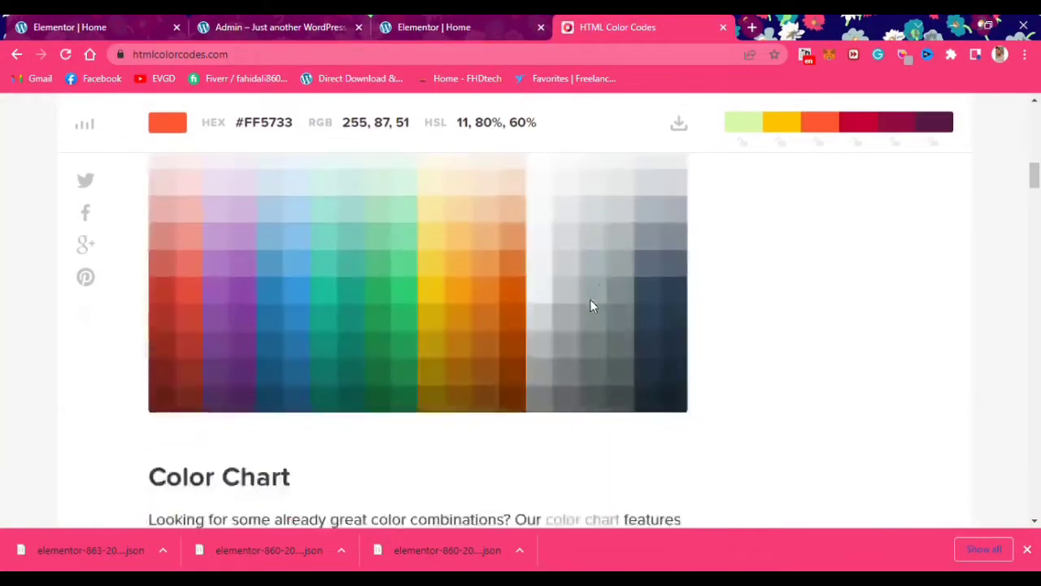
scroll(592, 306, down, 3)
key(alt+Left)
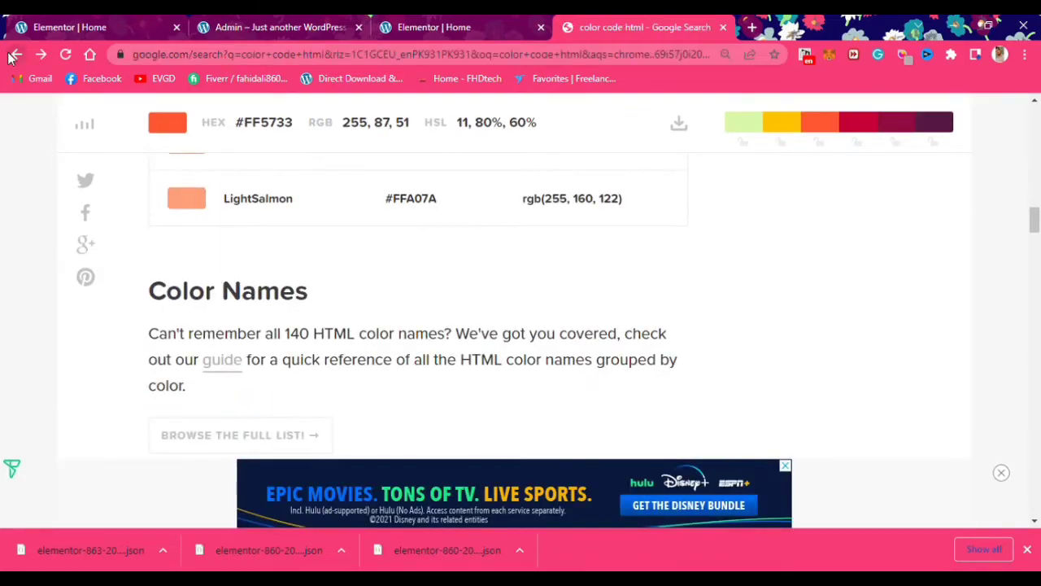
Search 'html text color code', open W3Schools' HTML font tag page and select style="color:red"
triple_click(116, 126)
text(html)
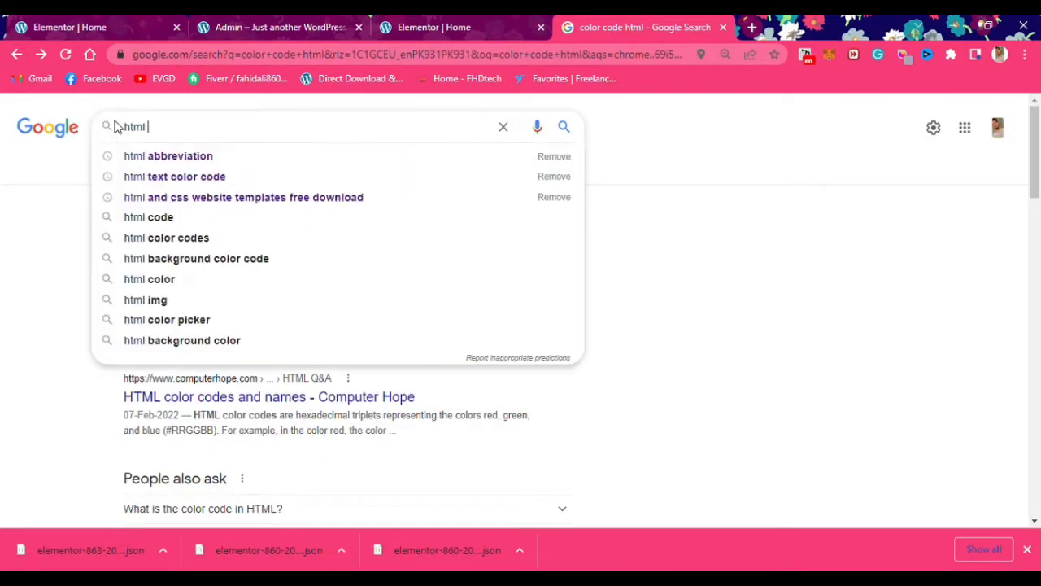
click(173, 168)
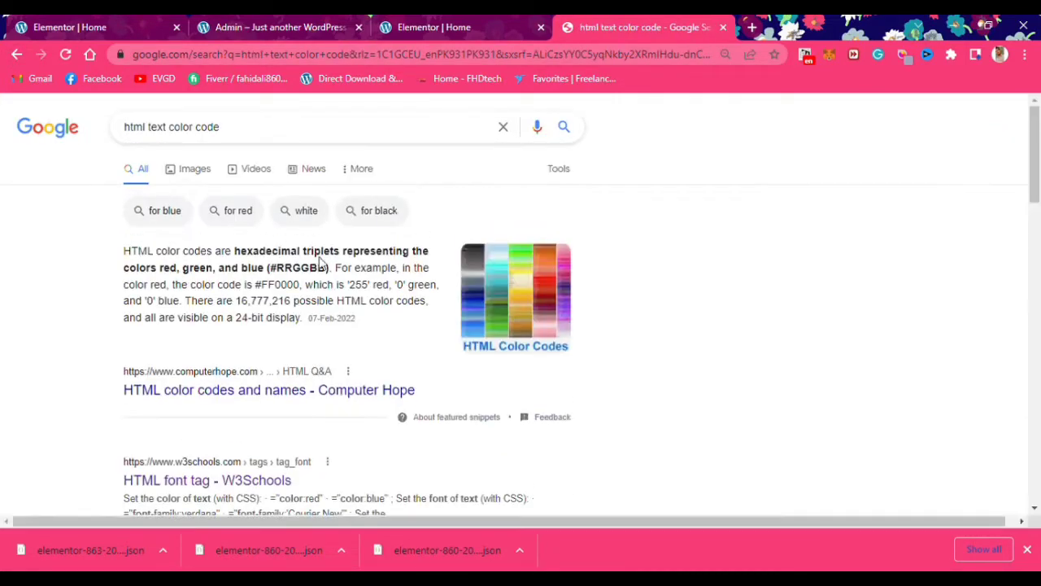
scroll(313, 342, down, 2)
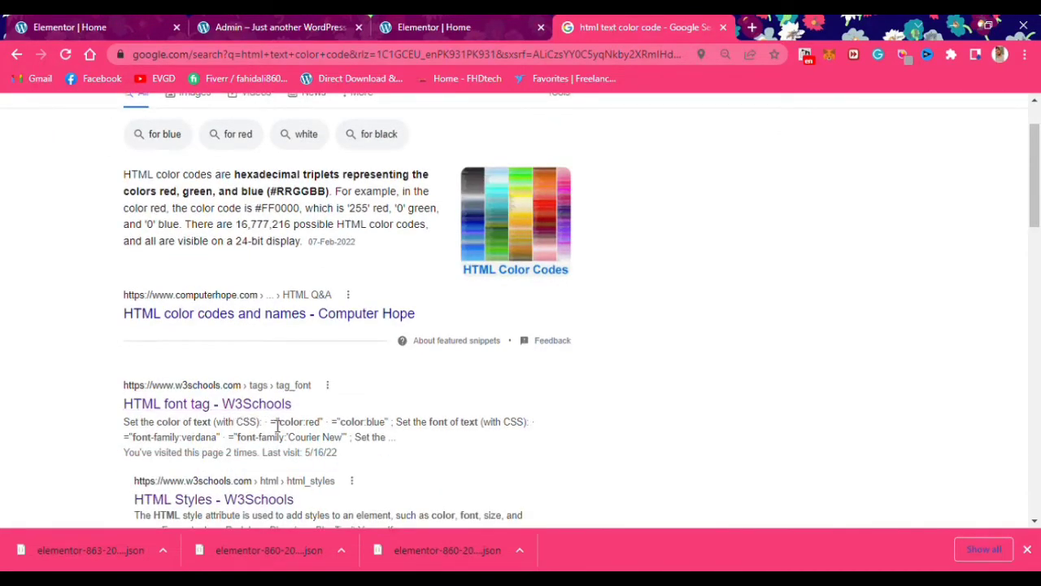
click(312, 430)
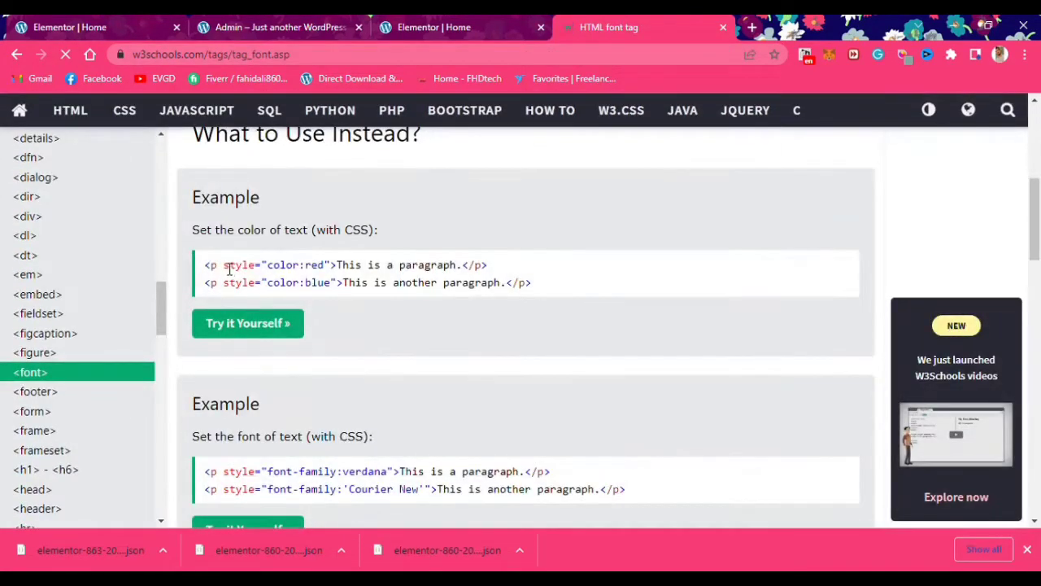
drag(227, 267, 340, 256)
key(ctrl+c)
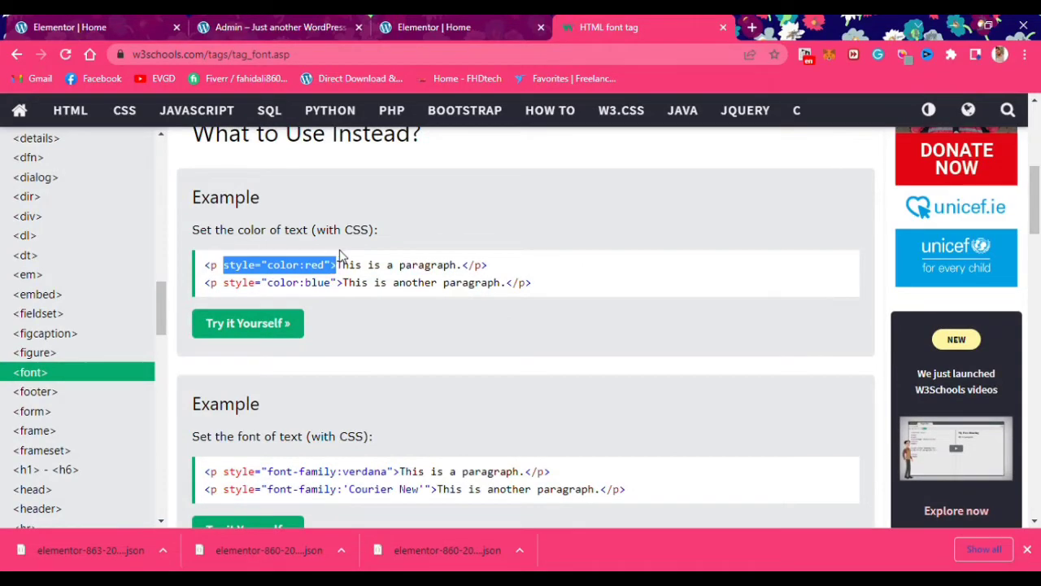
Paste the colour style into the heading's <h2> tag as style="color:white" and return to Visual mode
click(287, 25)
click(122, 27)
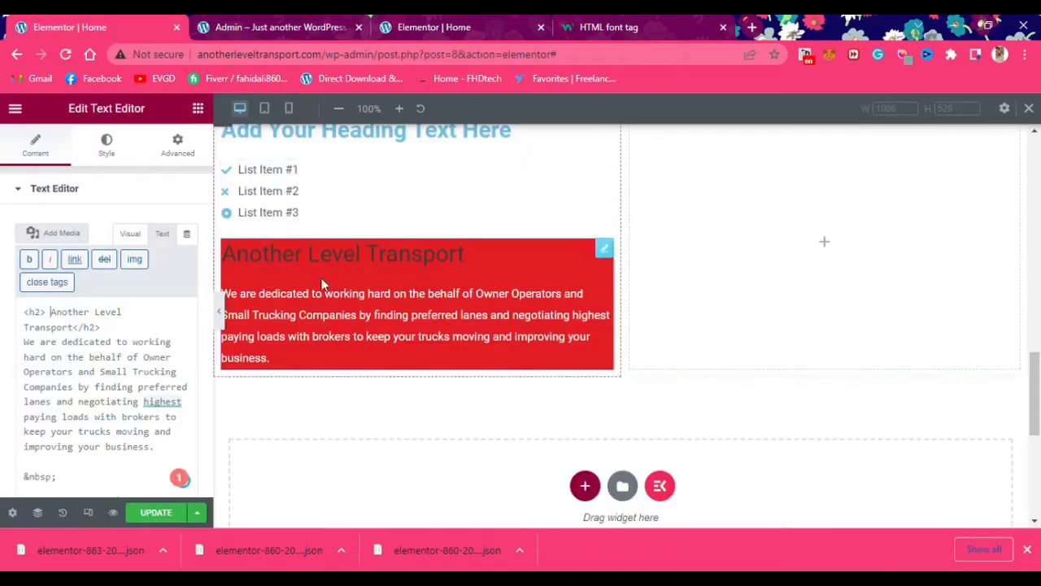
key(ctrl+v)
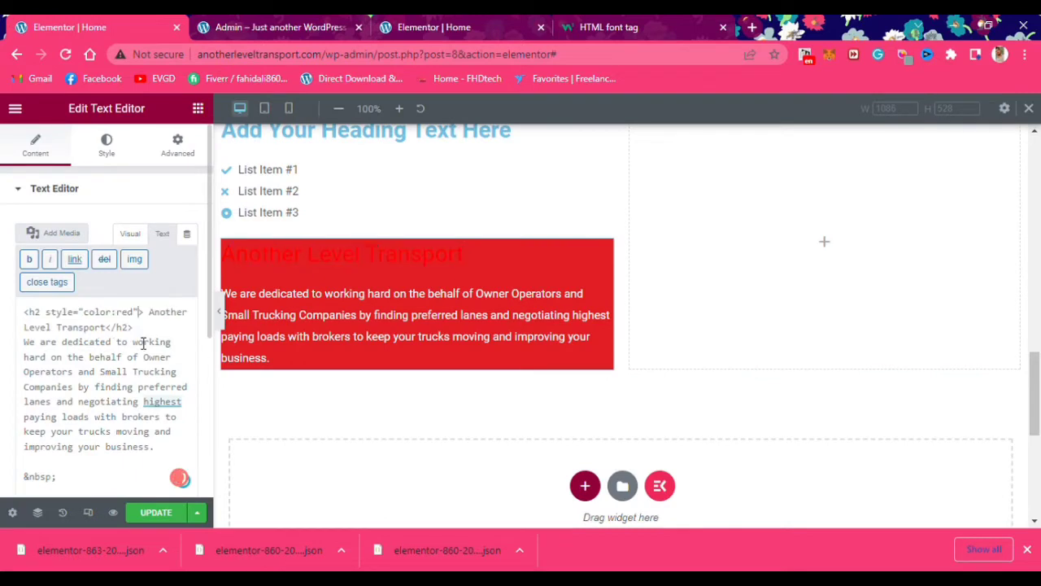
key(BackSpace)
key(BackSpace)
key(BackSpace)
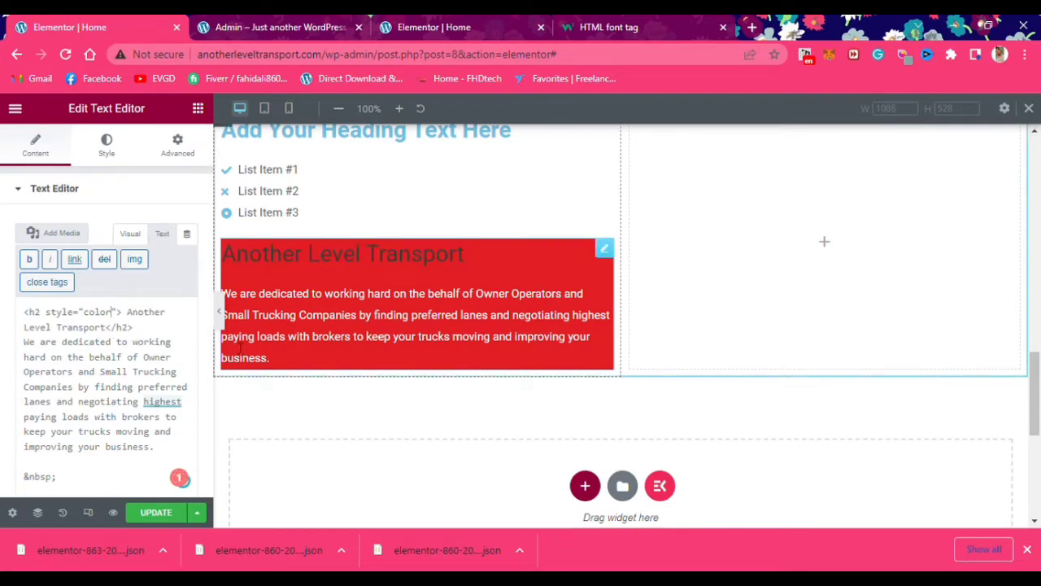
text(white)
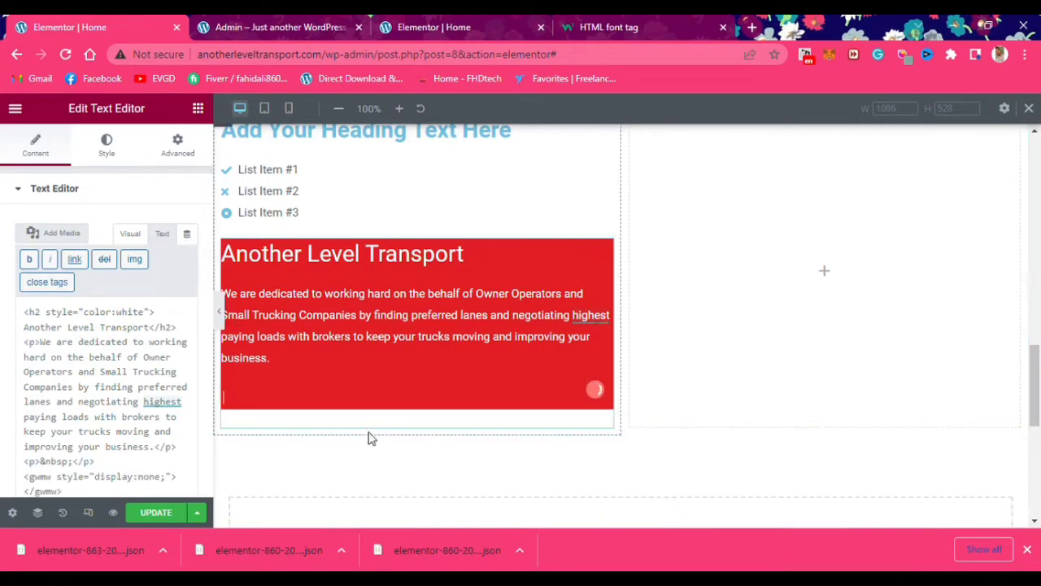
key(BackSpace)
click(130, 236)
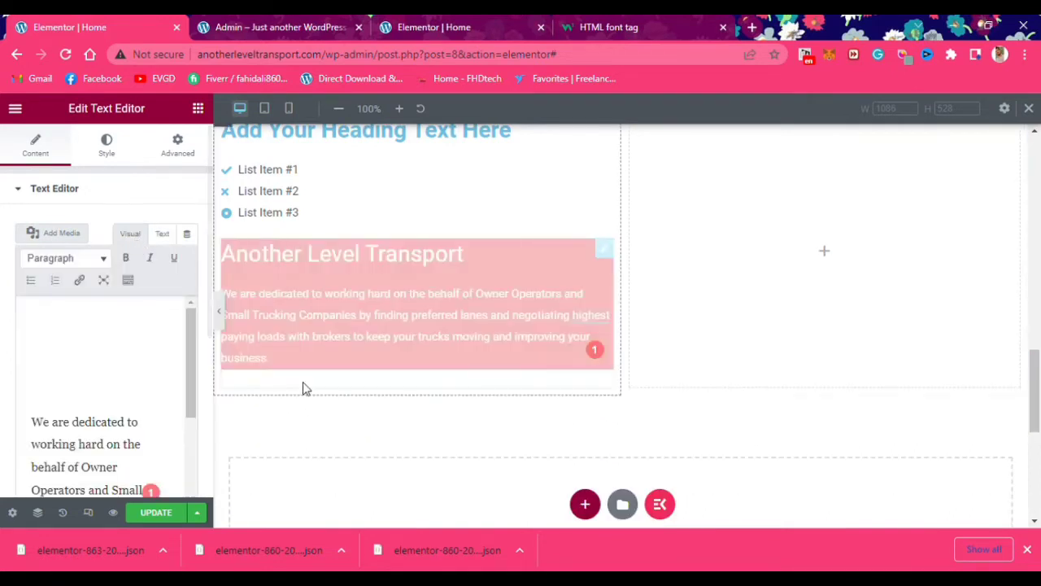
click(404, 209)
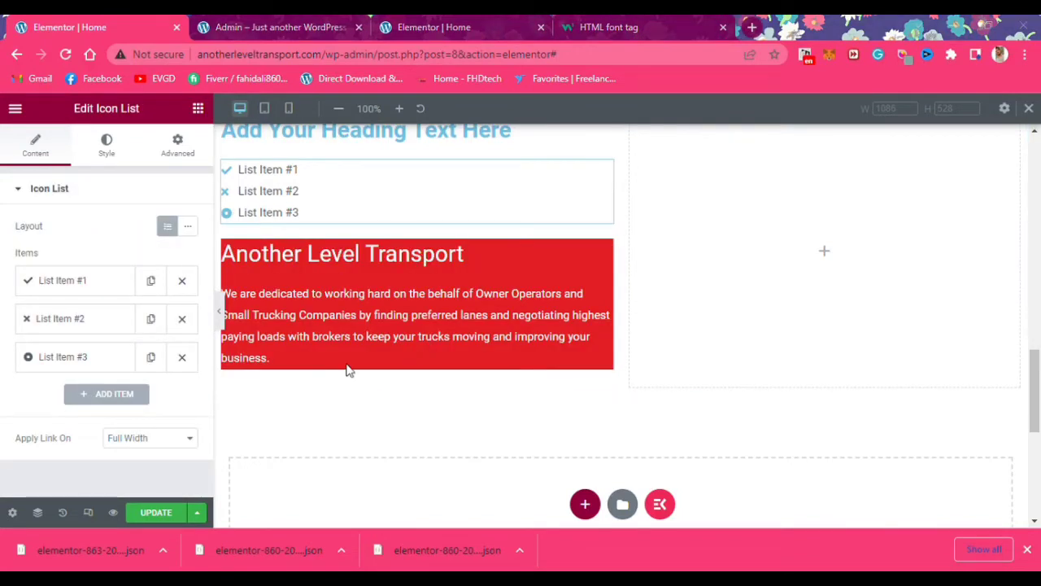
Give list item #1 the outline Location icon via a 'loca' search and clear its placeholder text
click(79, 281)
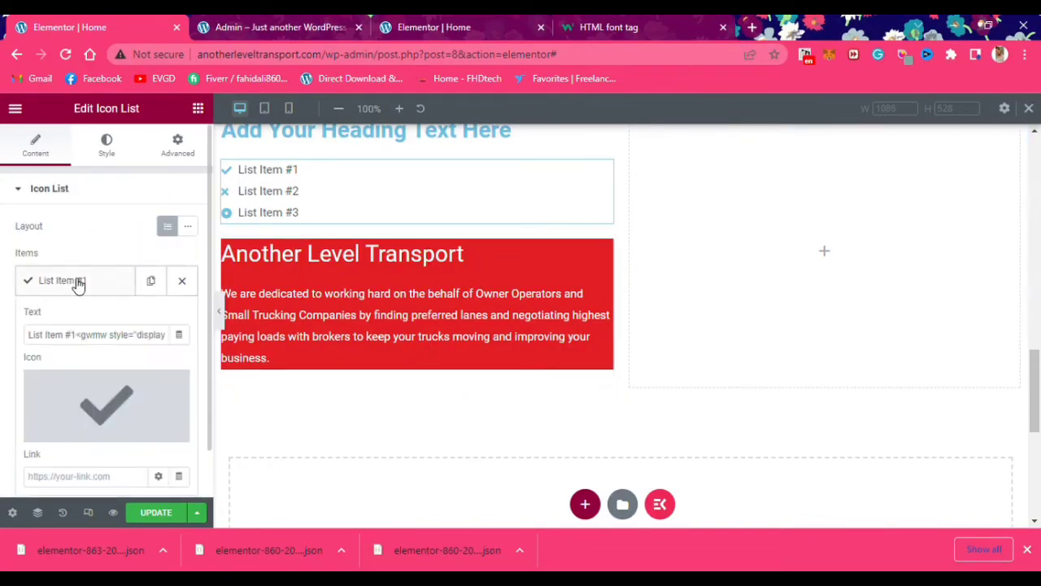
click(80, 420)
click(546, 161)
text(loca)
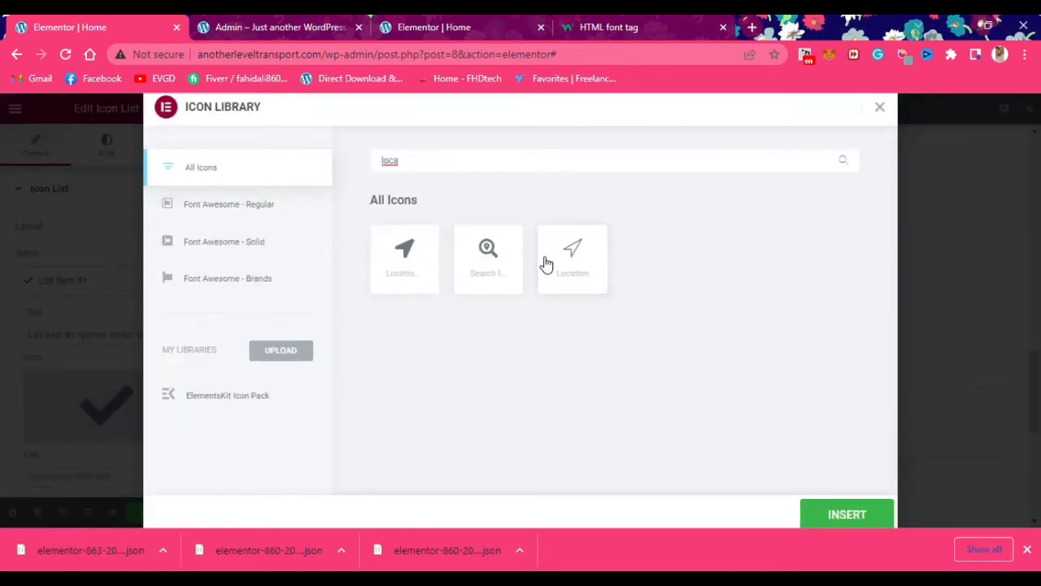
click(546, 262)
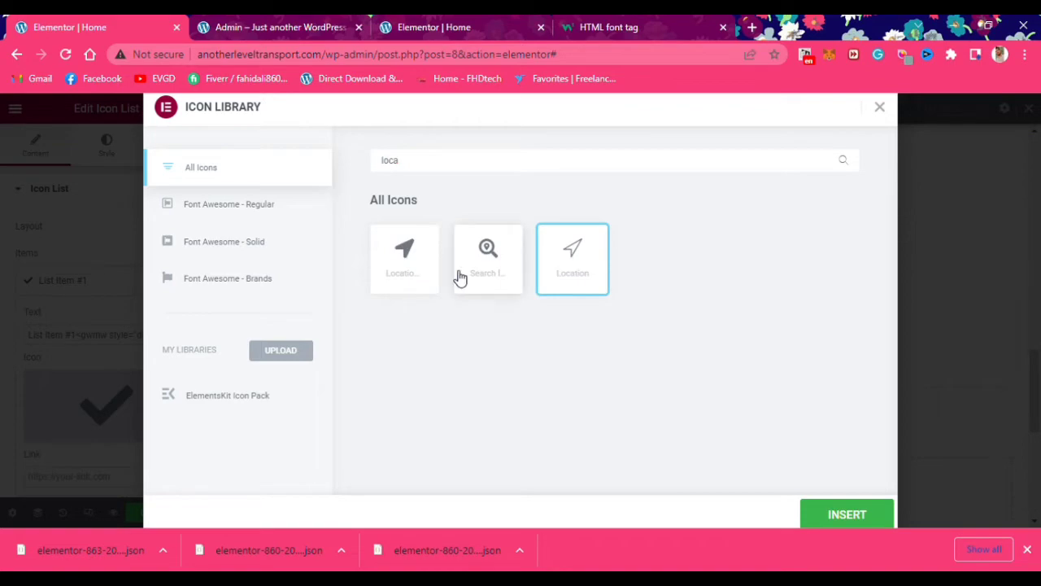
click(851, 519)
scroll(145, 395, down, 1)
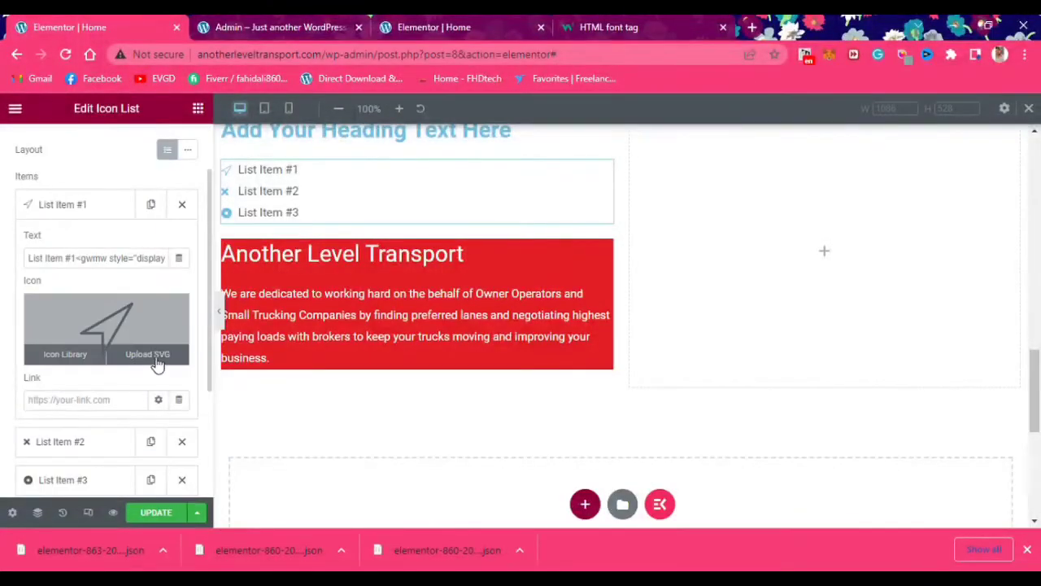
key(ctrl+a)
key(BackSpace)
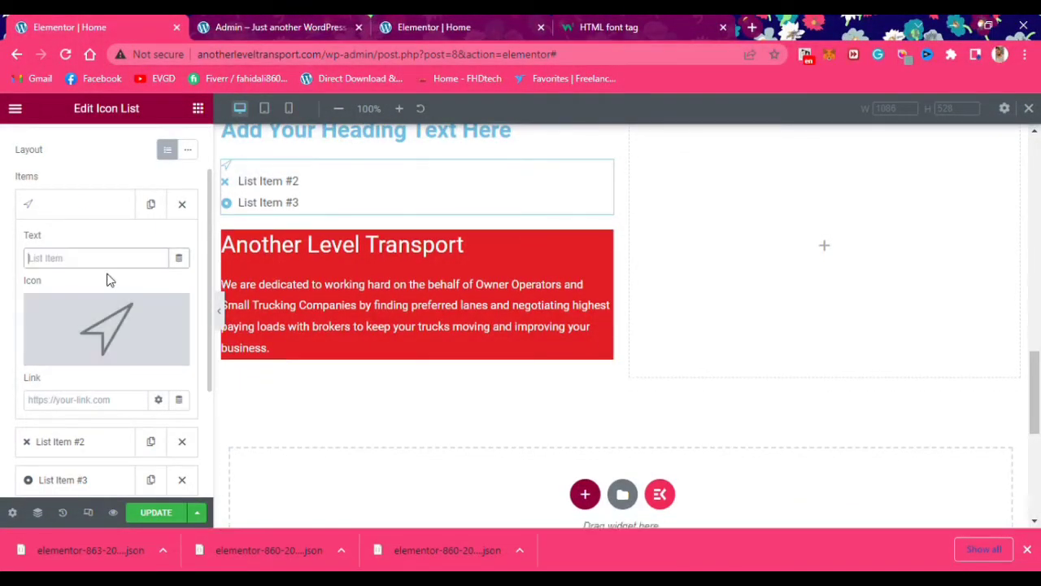
scroll(619, 325, down, 5)
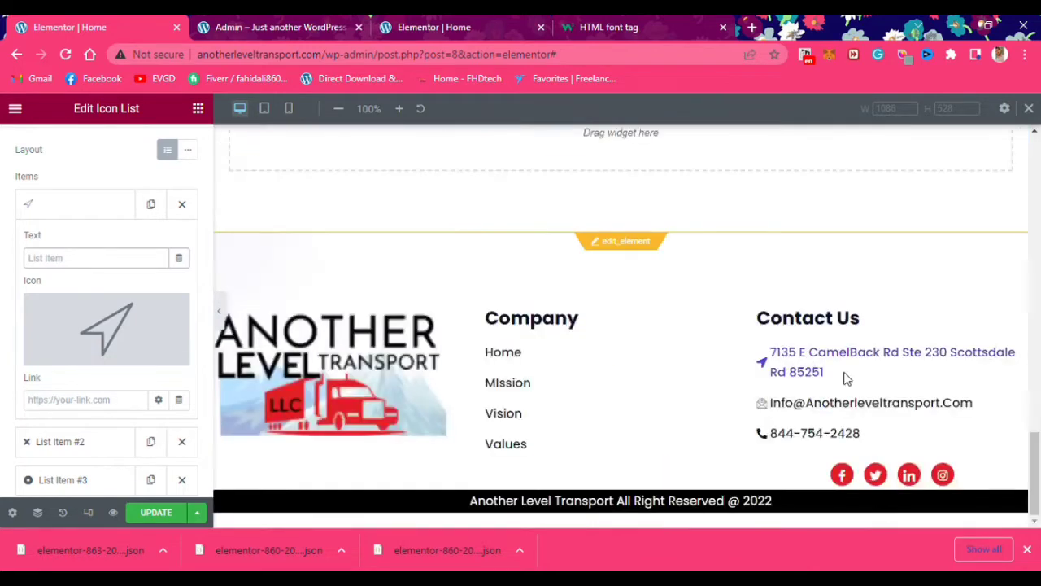
Copy the street address from the footer's Contact Us section and paste it as list item #1's text
double_click(806, 372)
drag(793, 371, 770, 354)
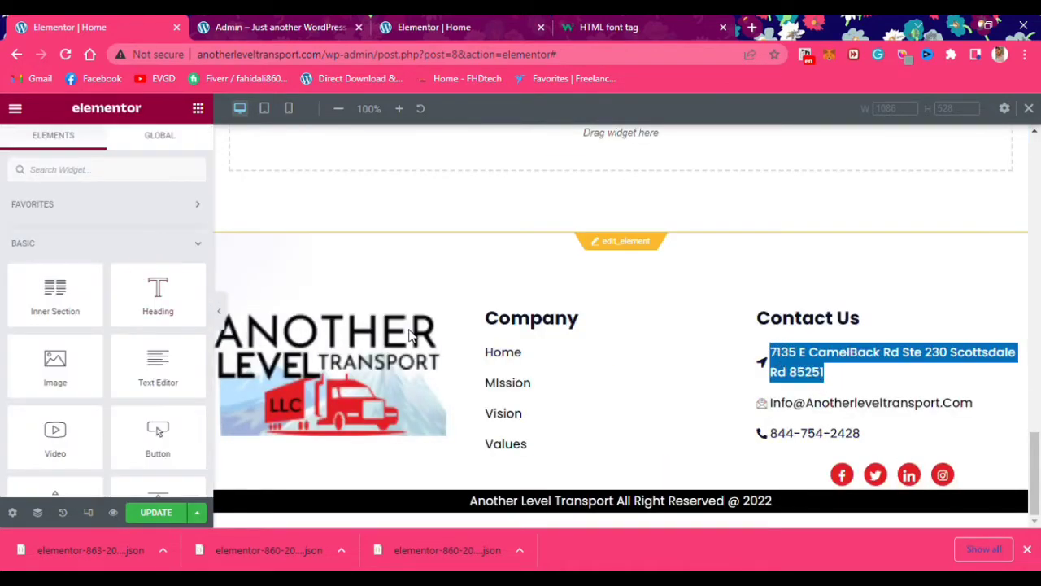
scroll(350, 369, up, 7)
click(255, 315)
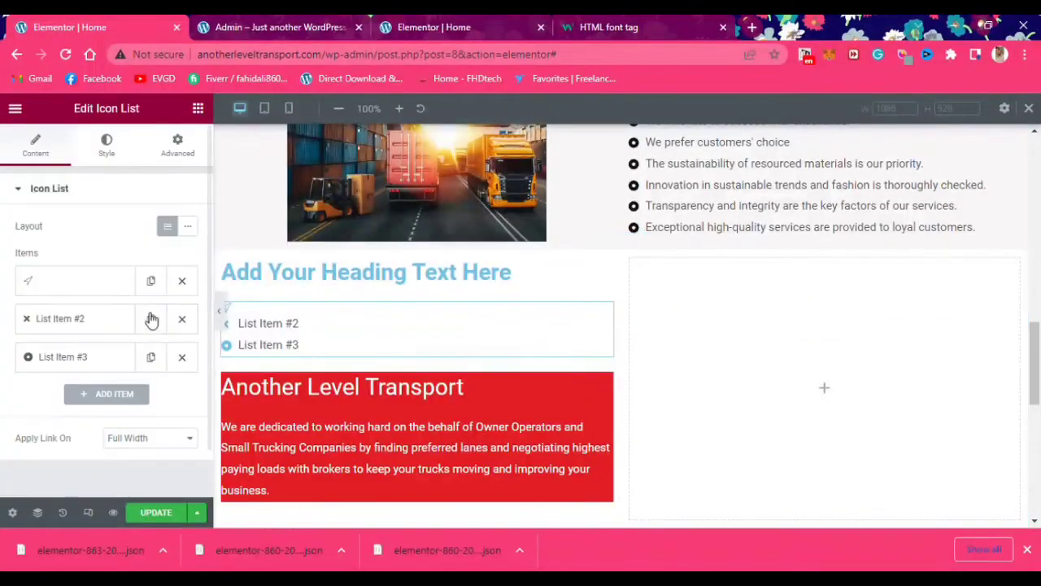
click(82, 281)
click(84, 335)
key(ctrl+v)
key(ctrl+a)
key(BackSpace)
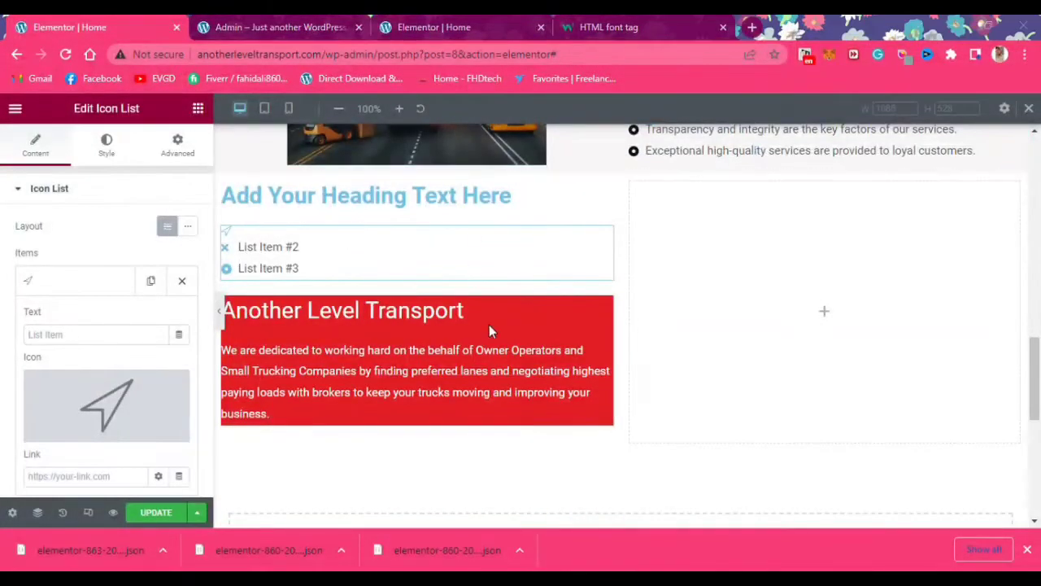
click(74, 333)
text(7135 E Camelback Rd Ste 230 Scottsdale Rd 85251)
scroll(106, 325, down, 1)
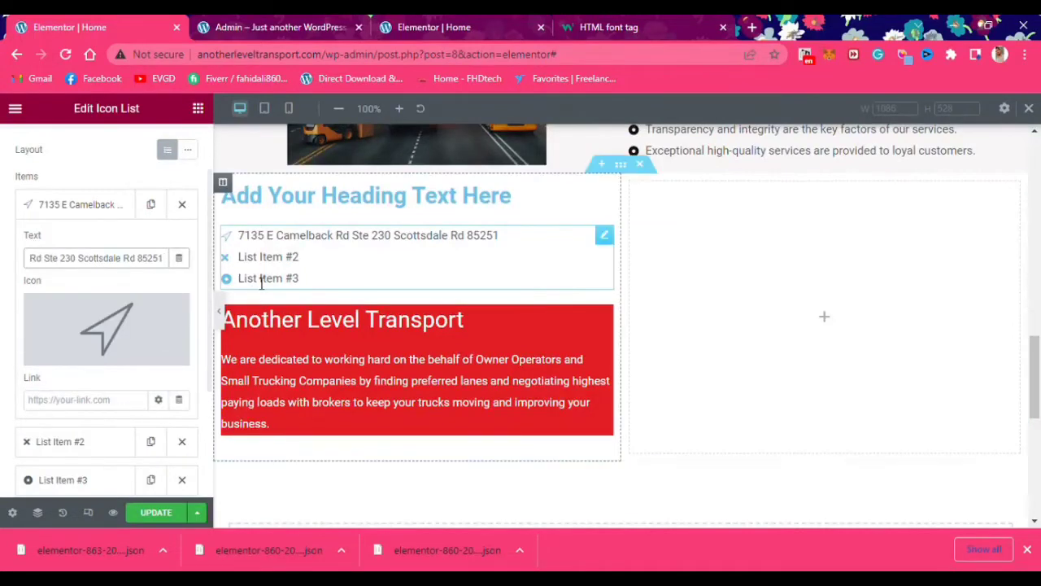
Give list item #2 the Email icon and paste in the company e-mail address, fixing the @
click(261, 257)
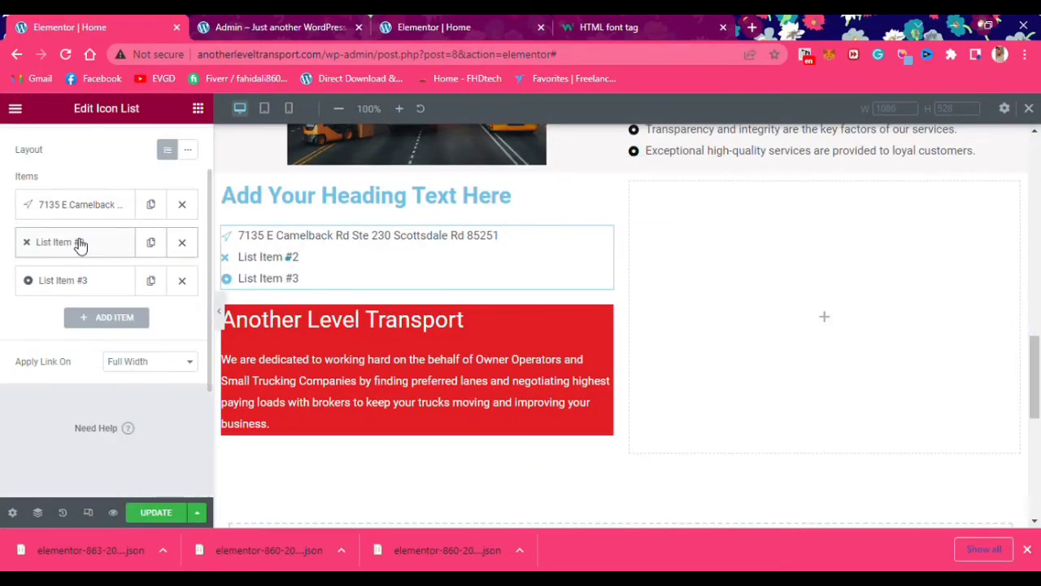
click(76, 242)
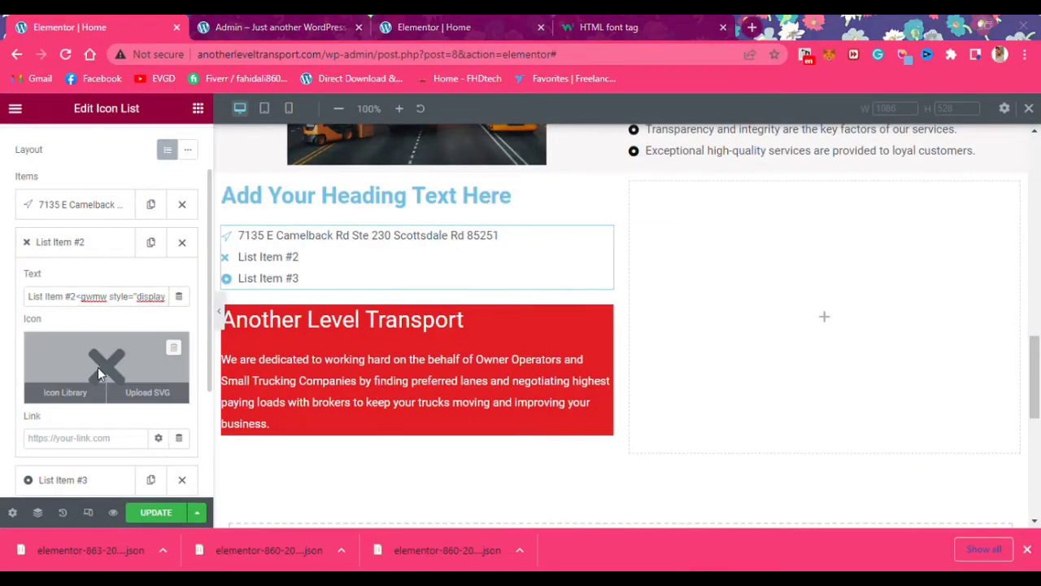
click(84, 333)
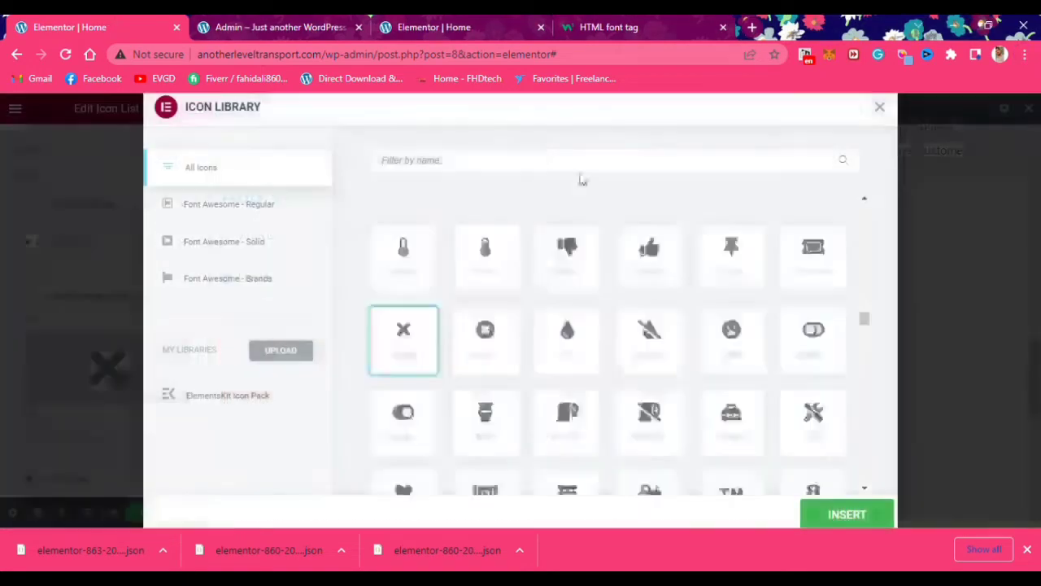
click(551, 157)
text(gma)
key(BackSpace)
key(BackSpace)
key(BackSpace)
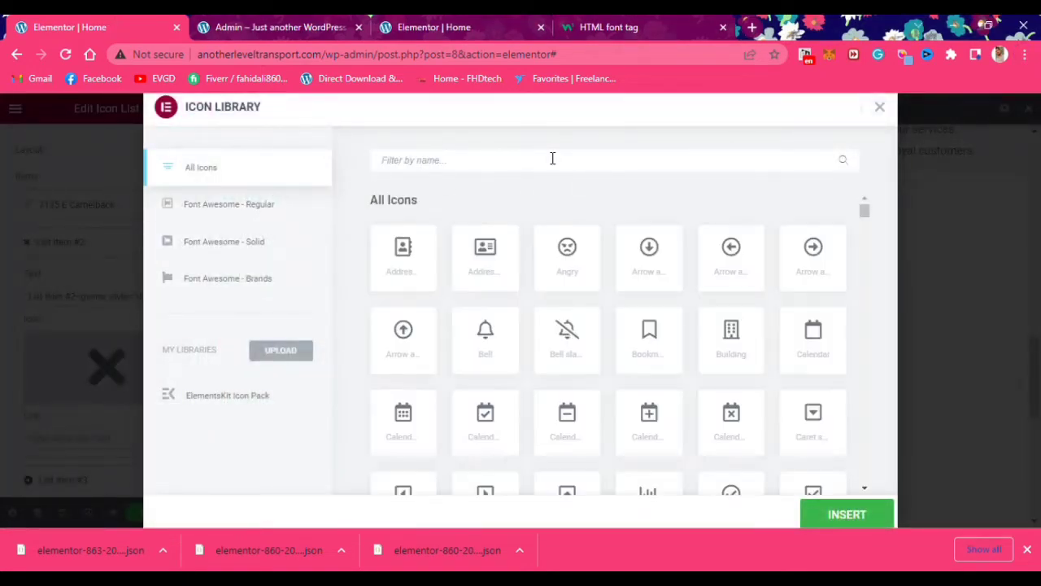
text(mail)
click(656, 257)
click(864, 519)
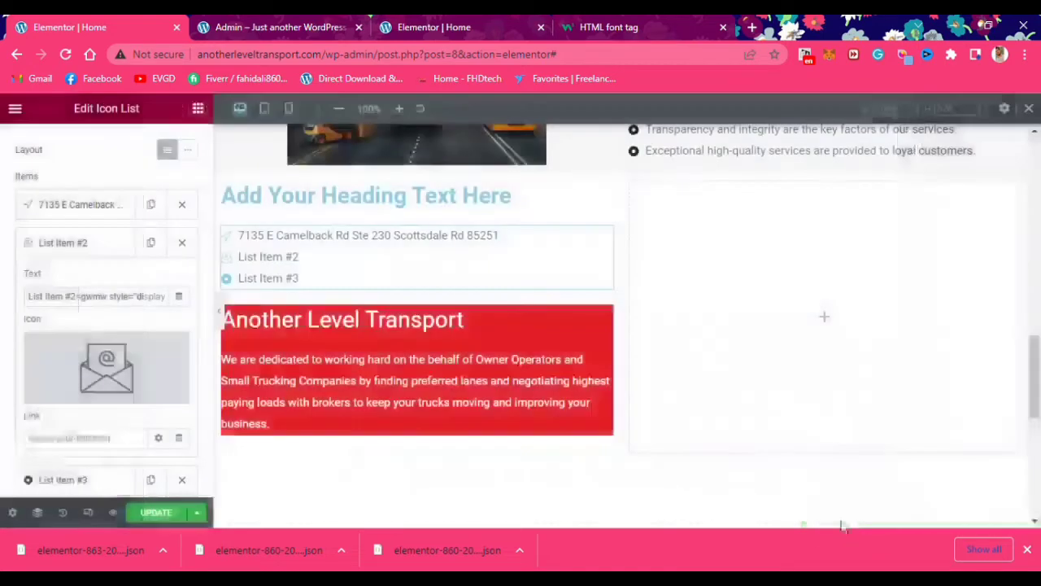
click(127, 299)
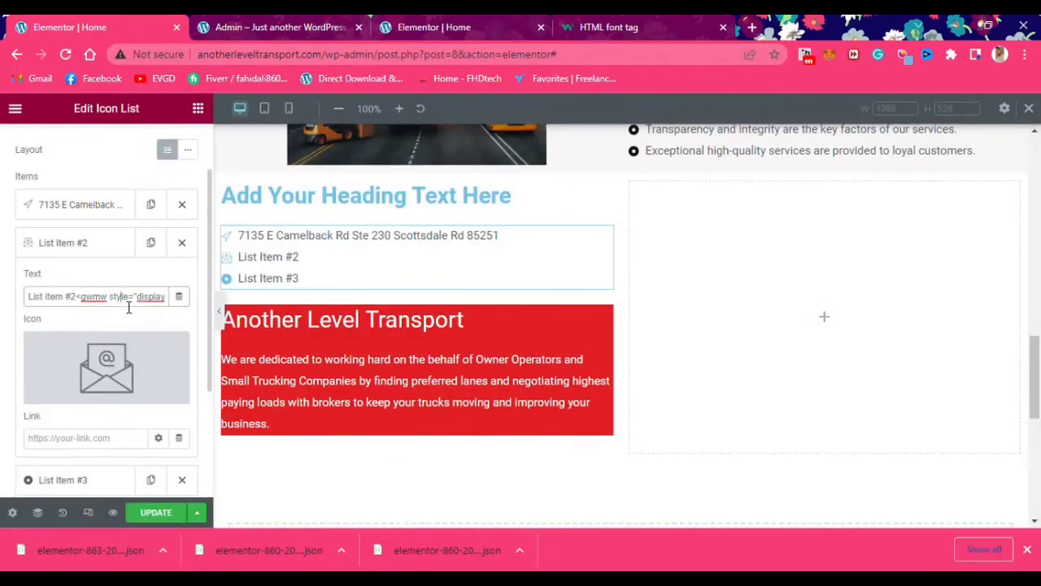
key(ctrl+a)
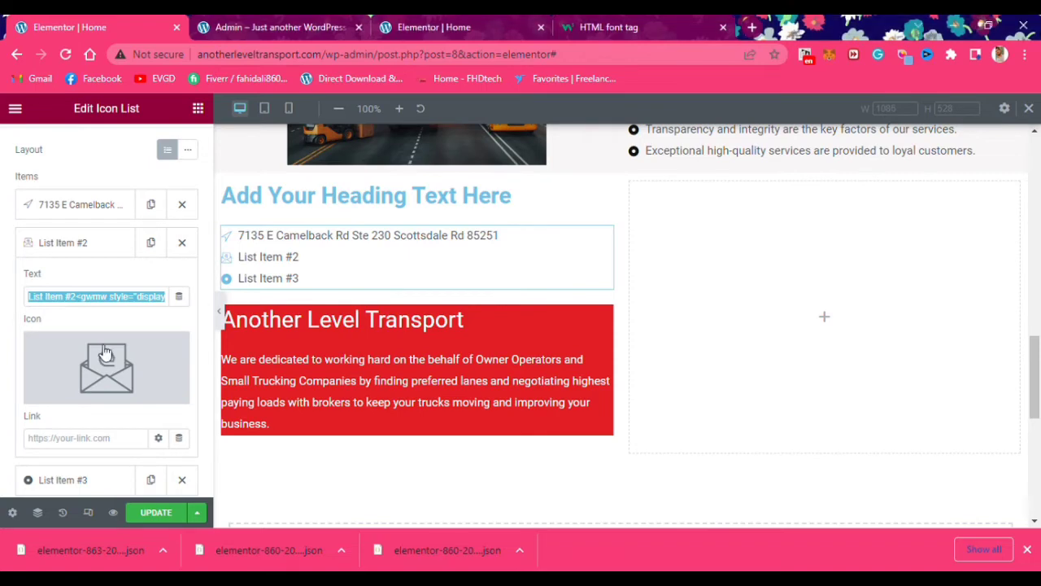
key(ctrl+v)
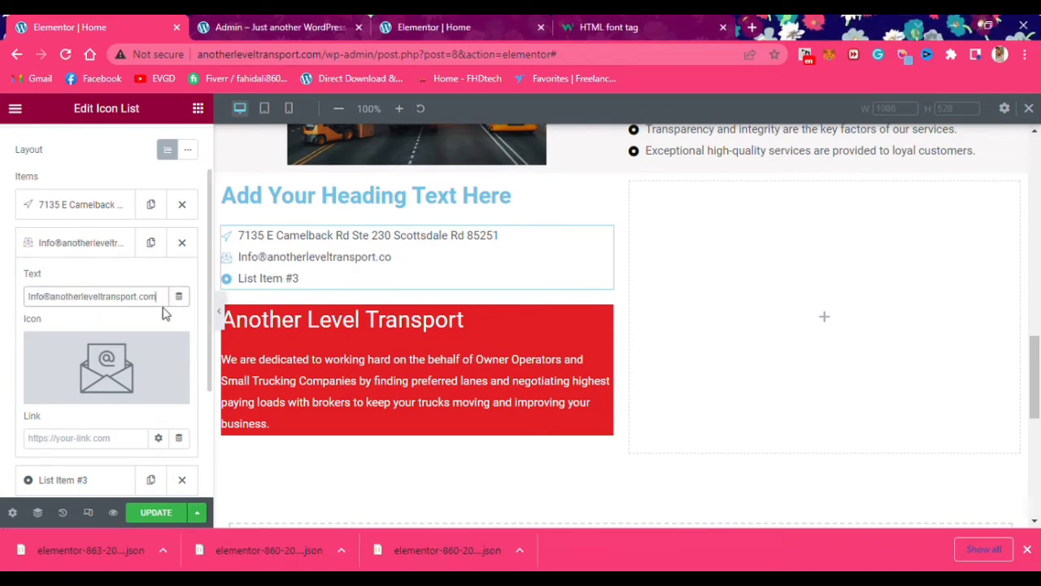
key(BackSpace)
text(@)
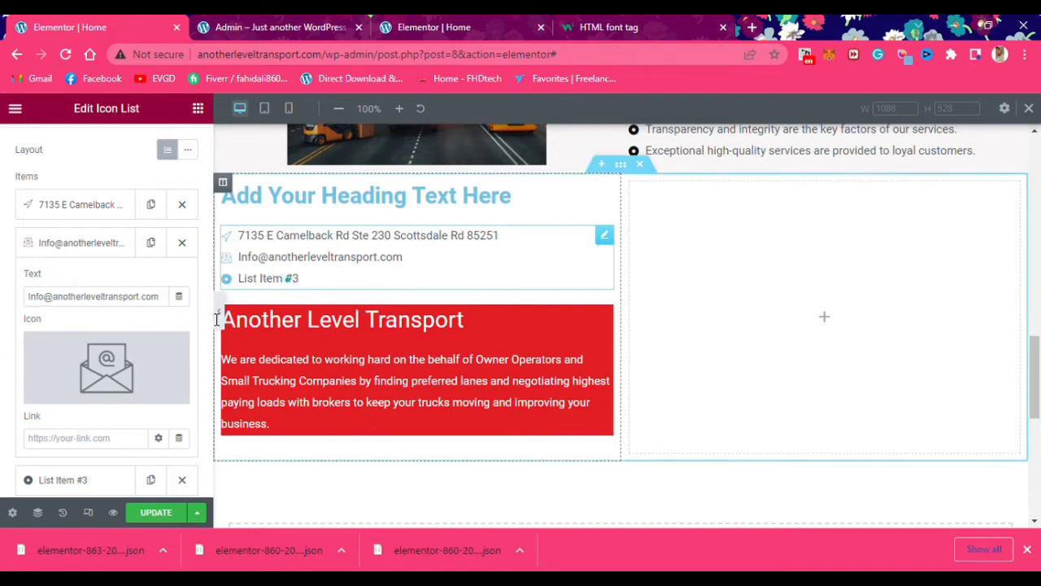
Set list item #3 to the company phone number with a phone icon
click(78, 242)
click(77, 280)
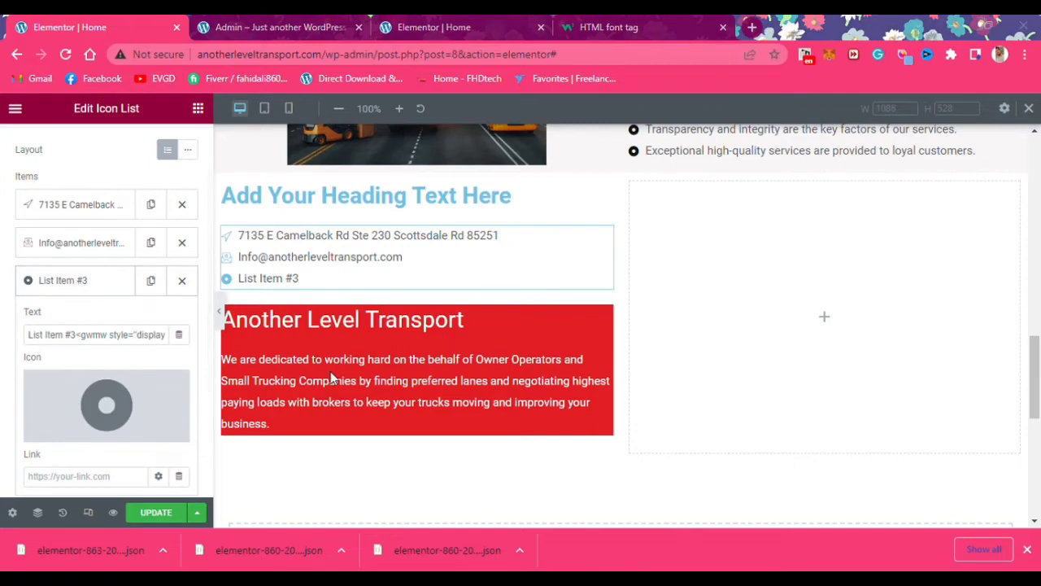
click(88, 334)
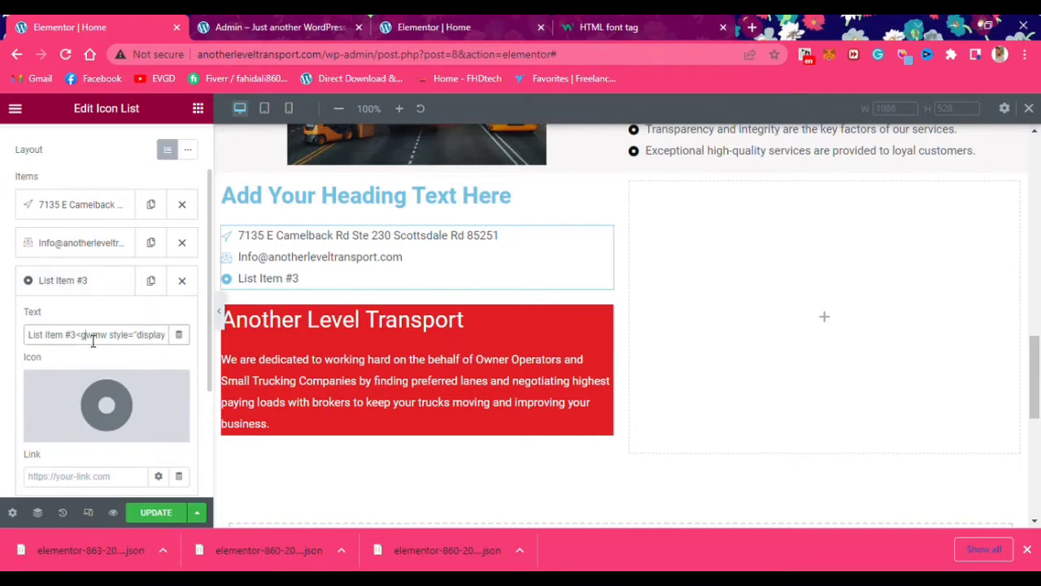
key(ctrl+a)
key(ctrl+v)
click(78, 429)
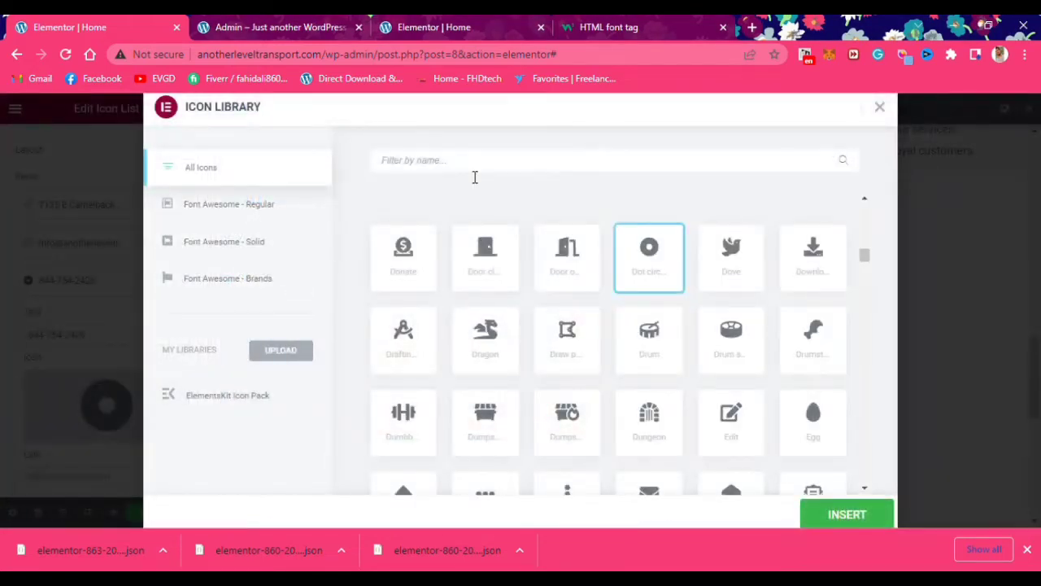
text(phone)
double_click(486, 268)
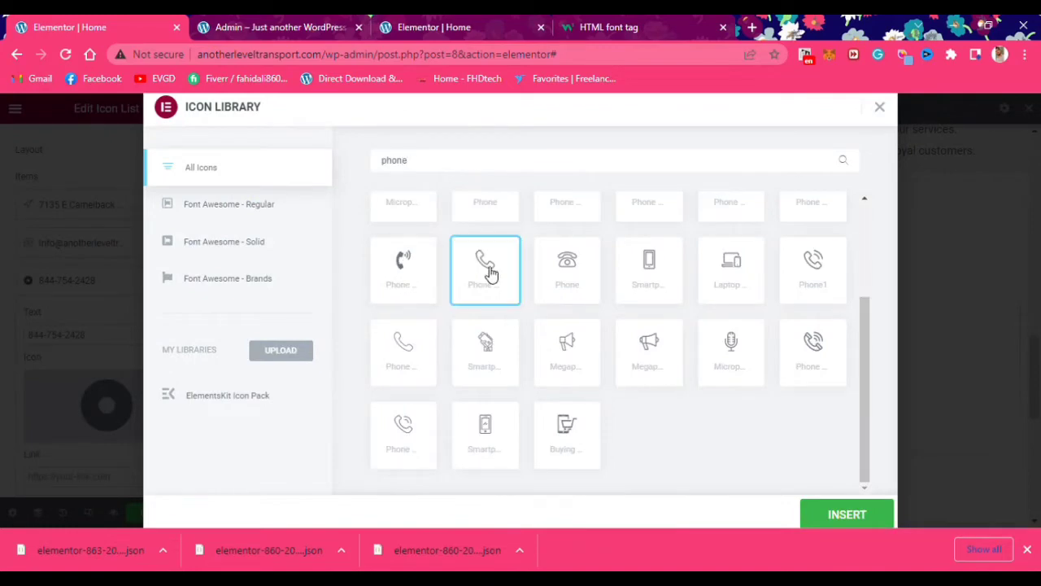
scroll(130, 438, up, 3)
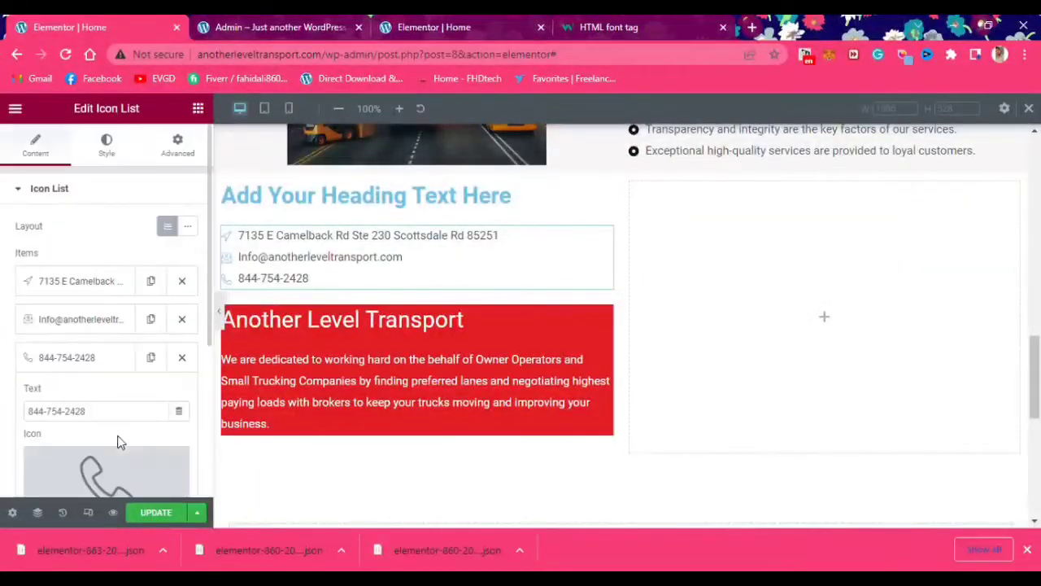
Set the contact list's icon colour to red
click(118, 157)
click(72, 360)
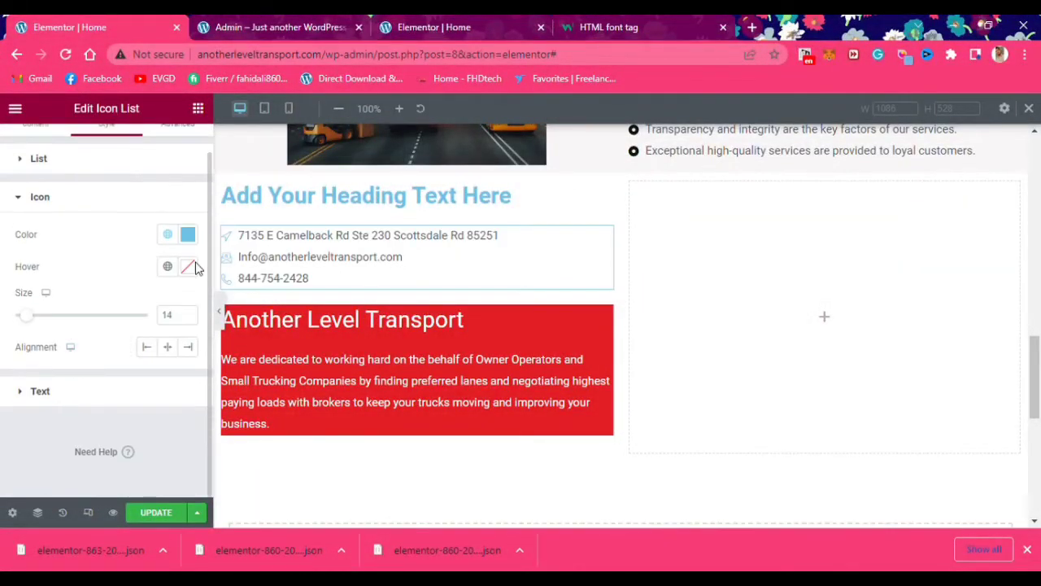
click(188, 235)
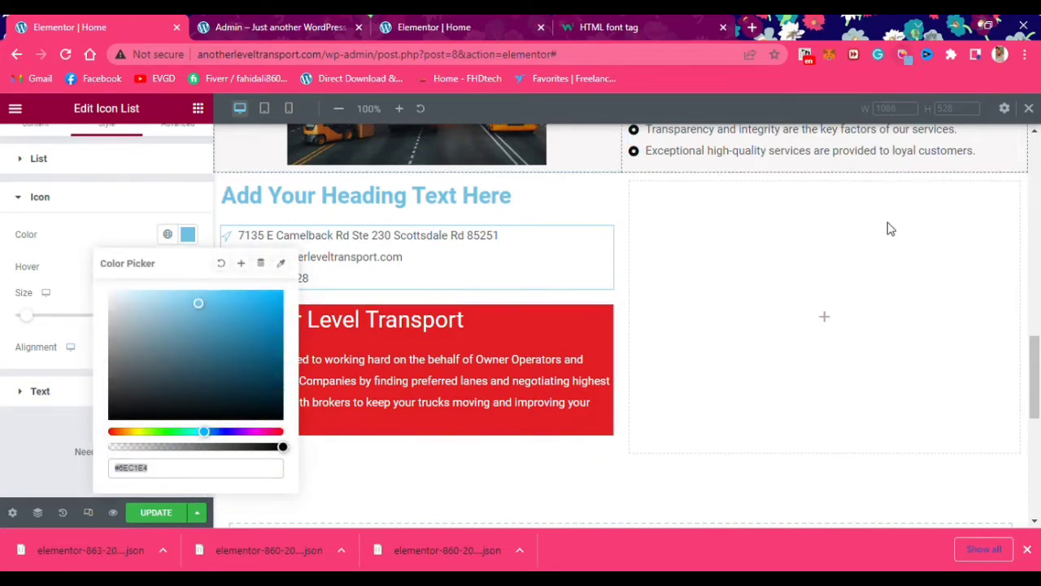
click(157, 467)
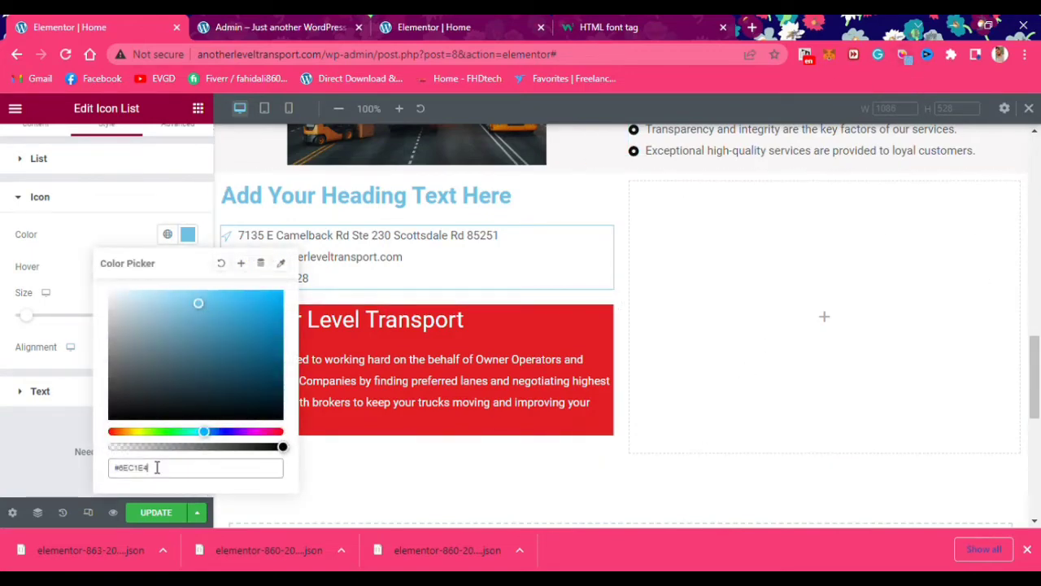
key(ctrl+a)
key(ctrl+v)
click(19, 251)
Set the icons' hover colour to a magenta-purple shade
click(188, 267)
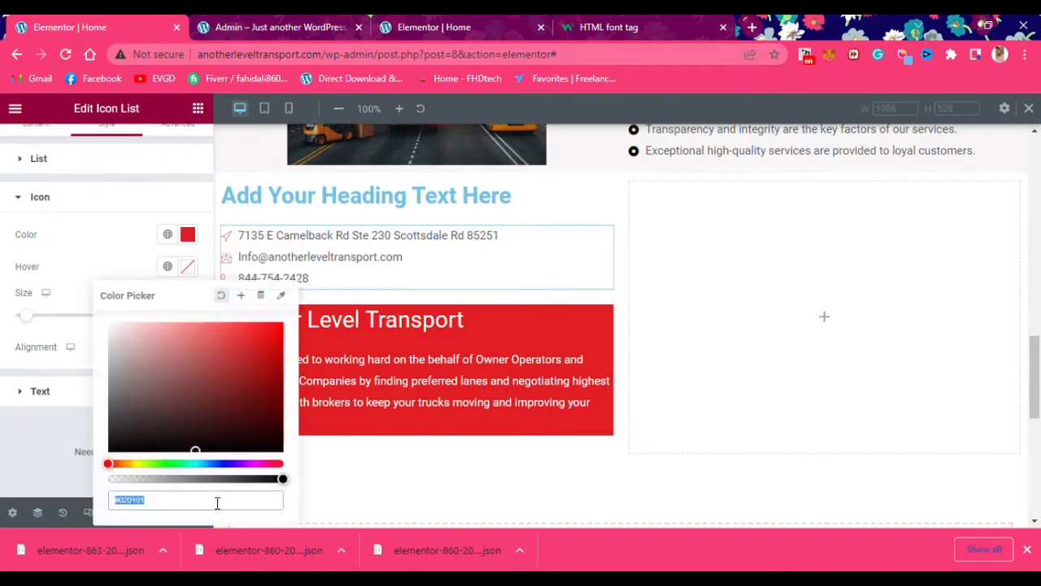
text(#e41e25)
click(25, 266)
click(188, 267)
drag(241, 363, 253, 344)
click(268, 469)
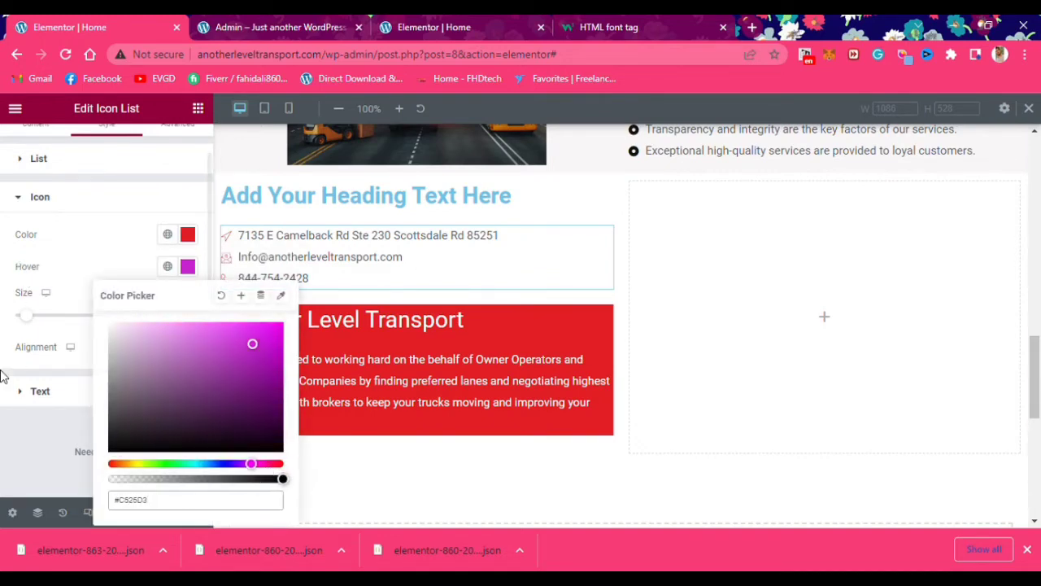
click(44, 396)
Make the contact list's item text colour black
click(42, 394)
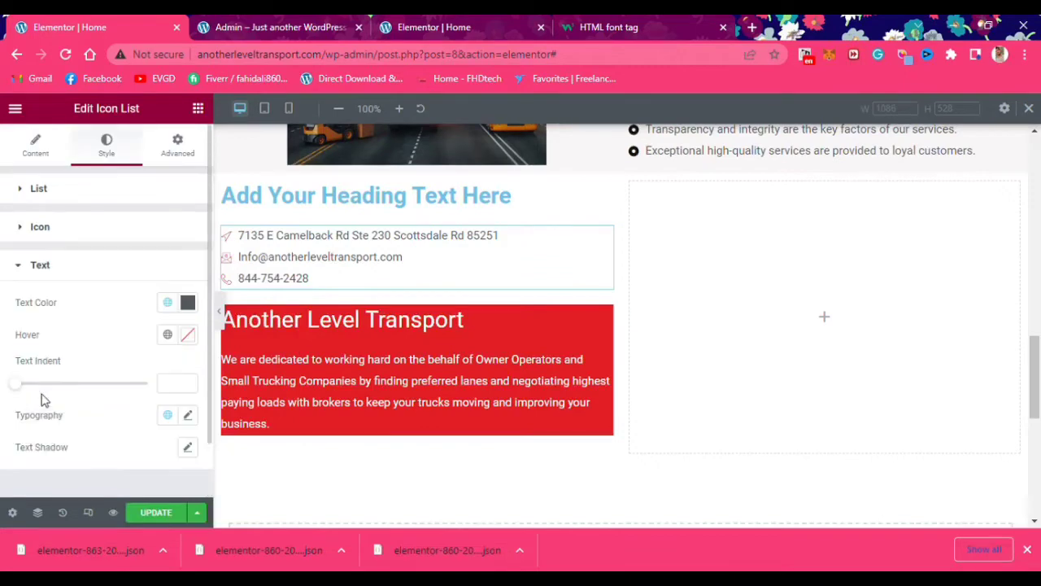
click(188, 303)
drag(242, 324, 81, 365)
click(81, 360)
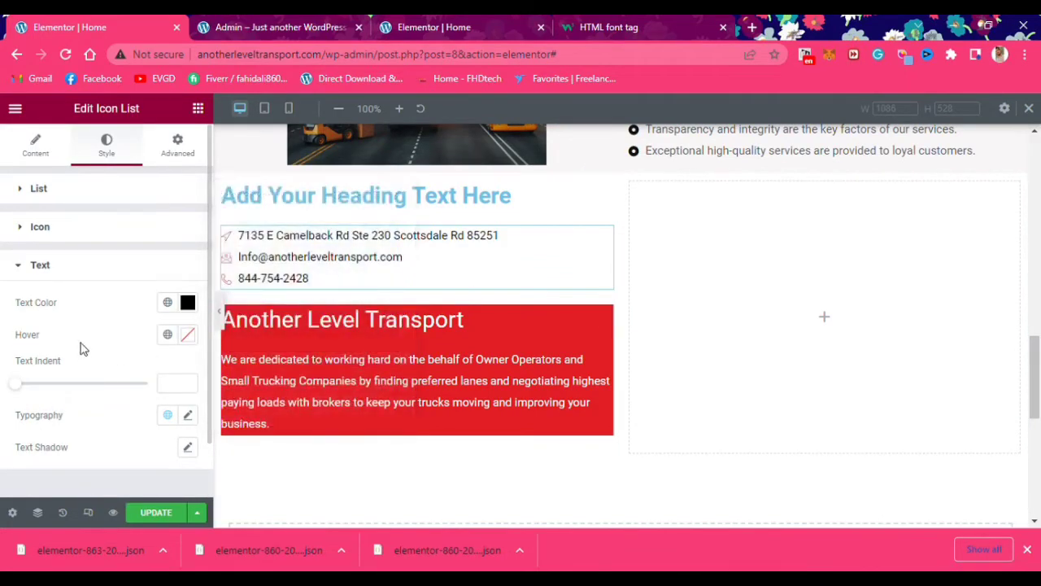
click(42, 192)
click(49, 154)
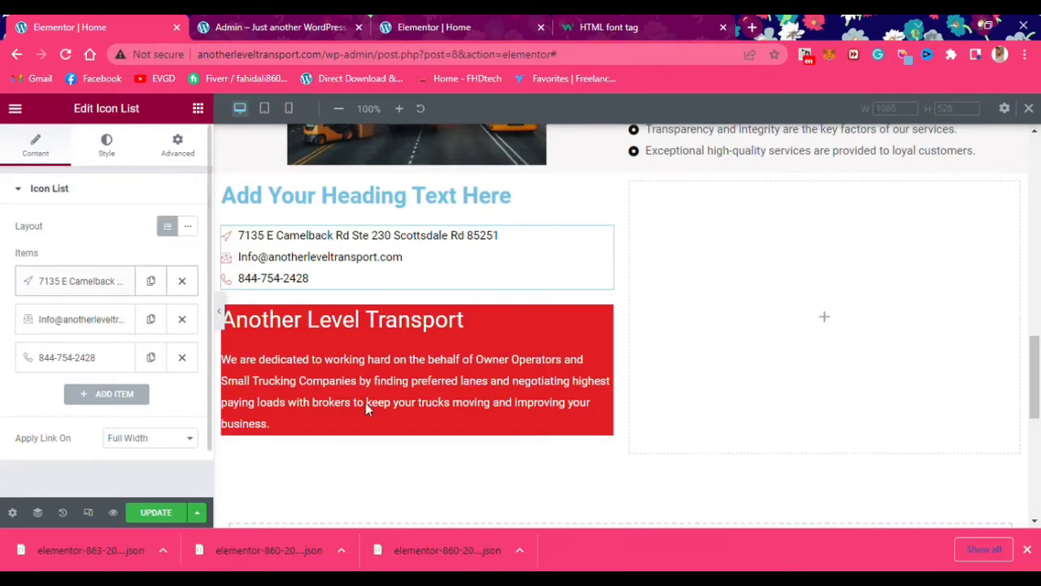
Drop a Contact Form 7 widget into the right column, deleting a mistakenly added Caldera Forms widget
click(728, 263)
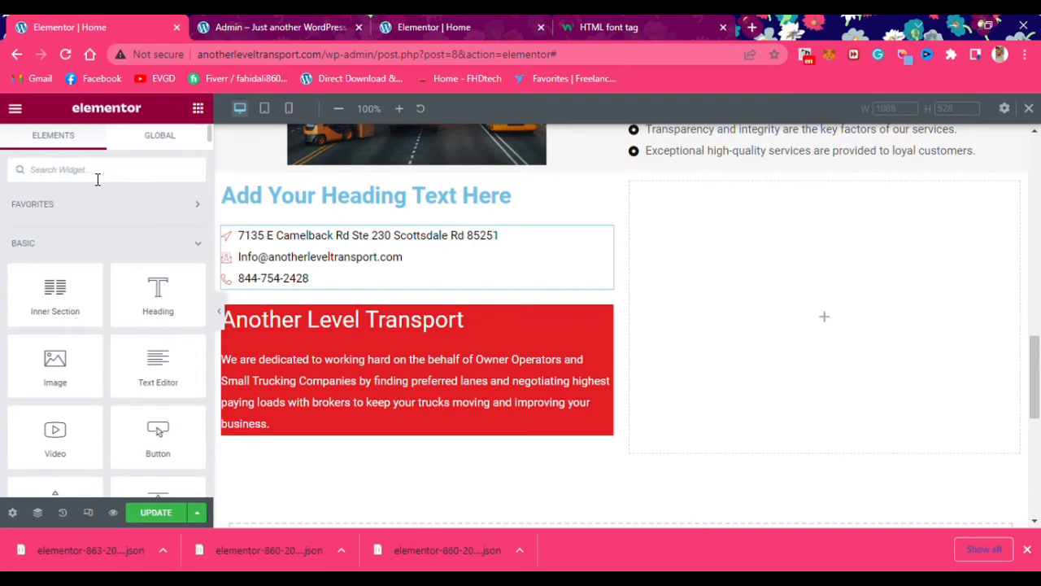
text(contact)
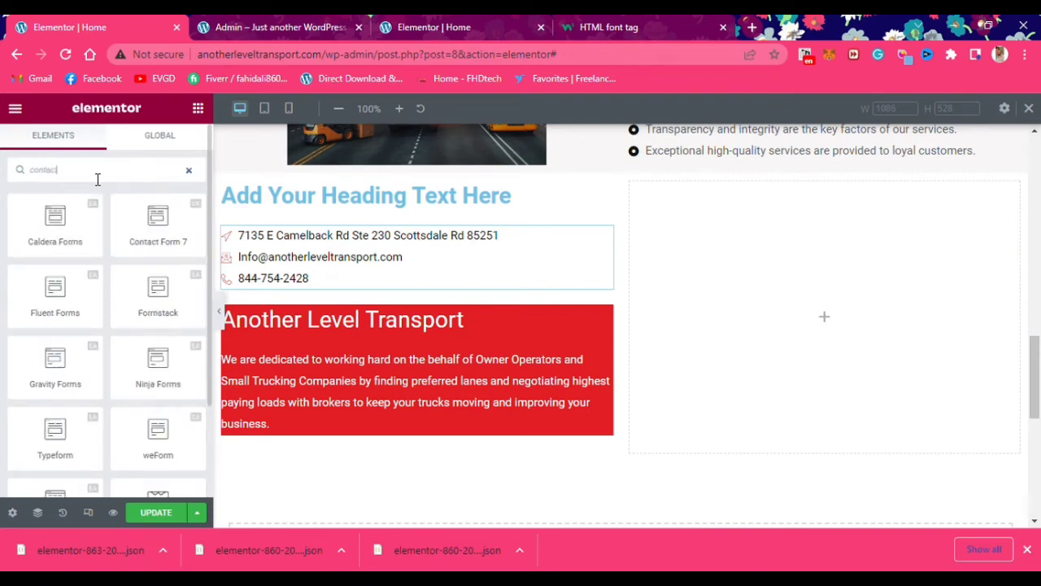
drag(77, 231, 918, 418)
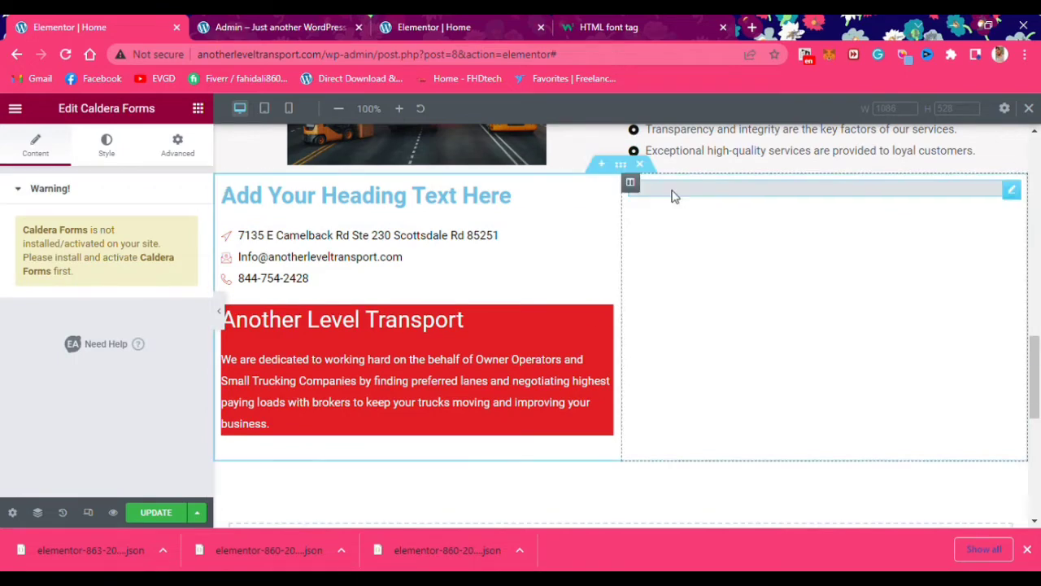
key(Delete)
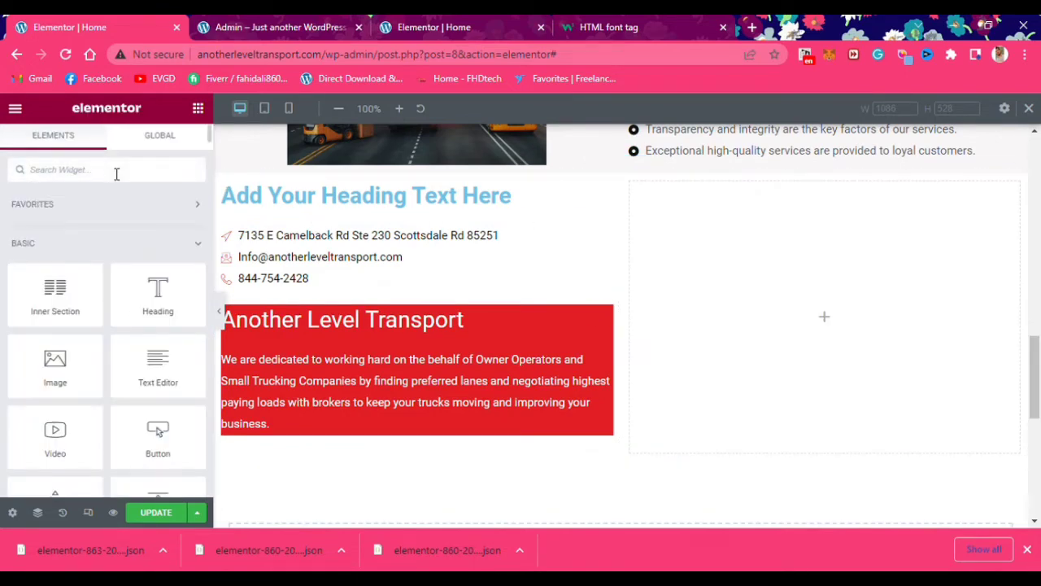
click(116, 169)
text(form)
drag(138, 244, 822, 317)
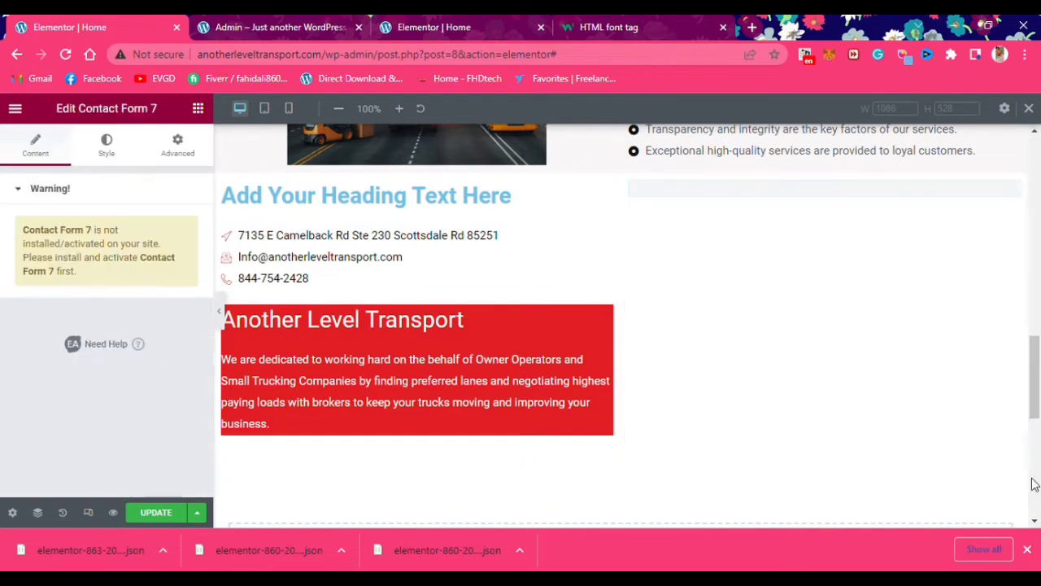
click(345, 22)
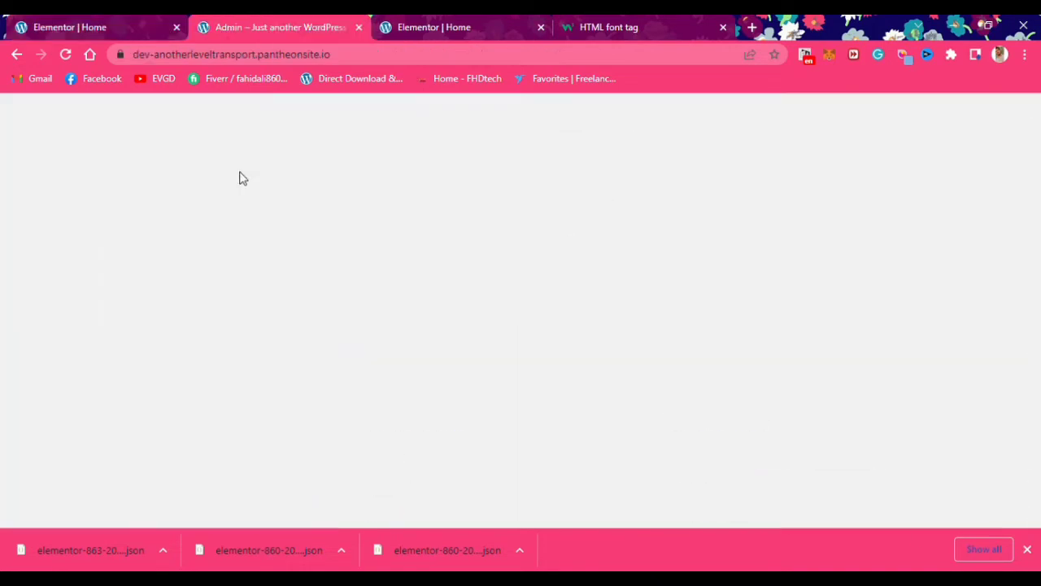
Save the homepage edits in Elementor and open the WordPress dashboard in a new tab
click(66, 27)
click(16, 108)
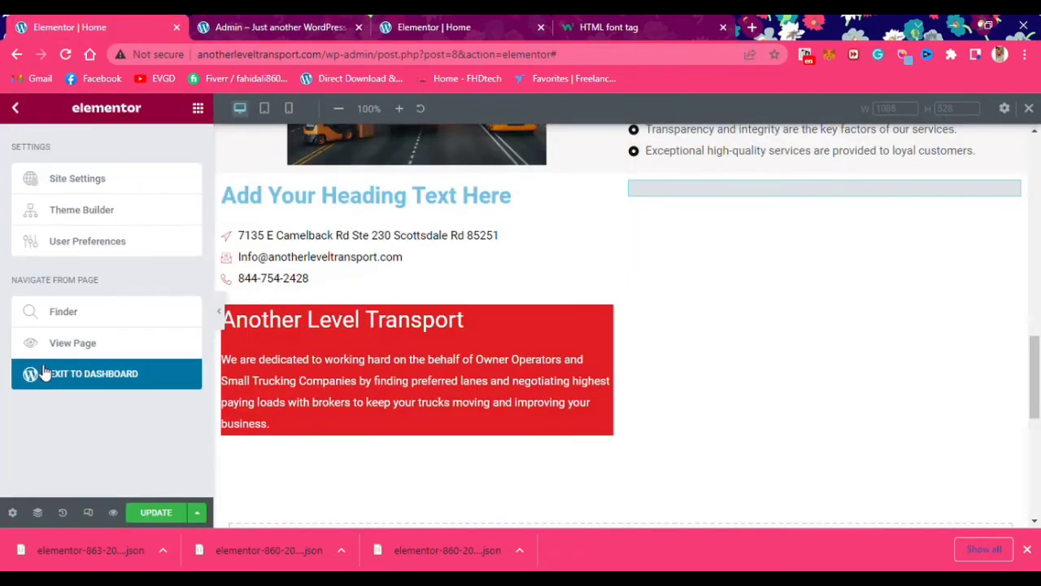
click(148, 519)
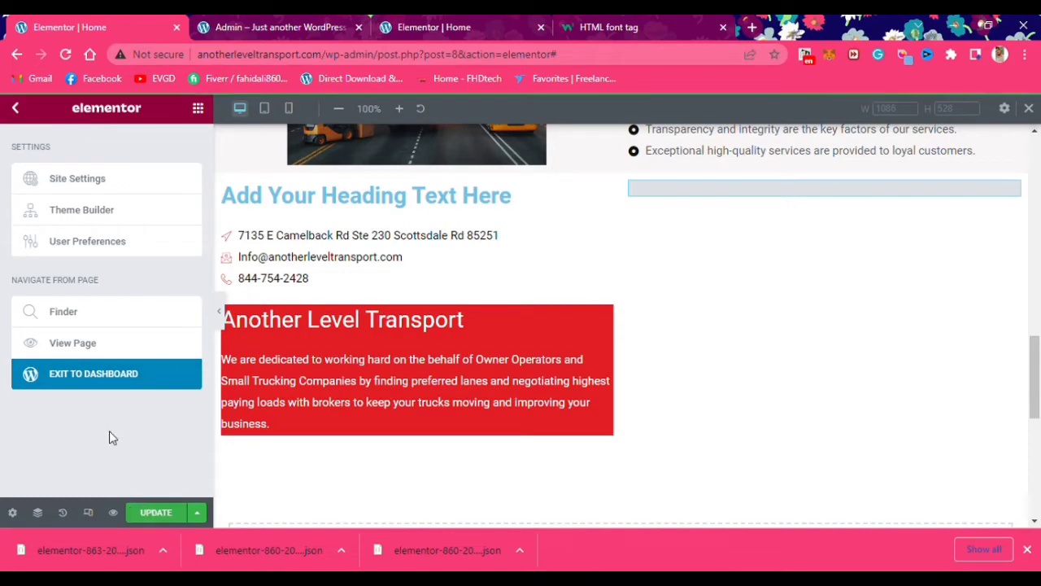
middle_click(100, 376)
key(ctrl+Tab)
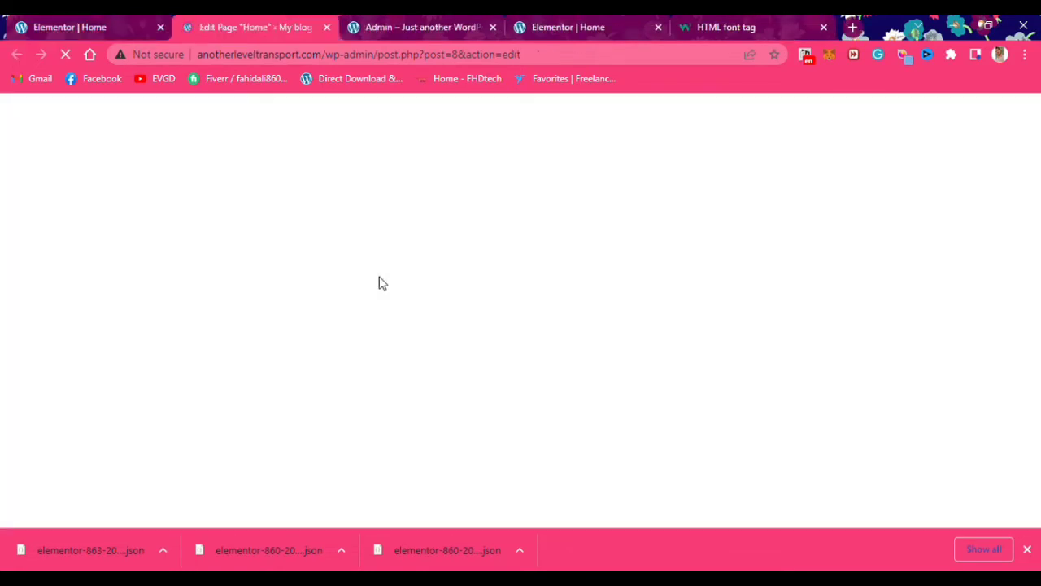
click(80, 33)
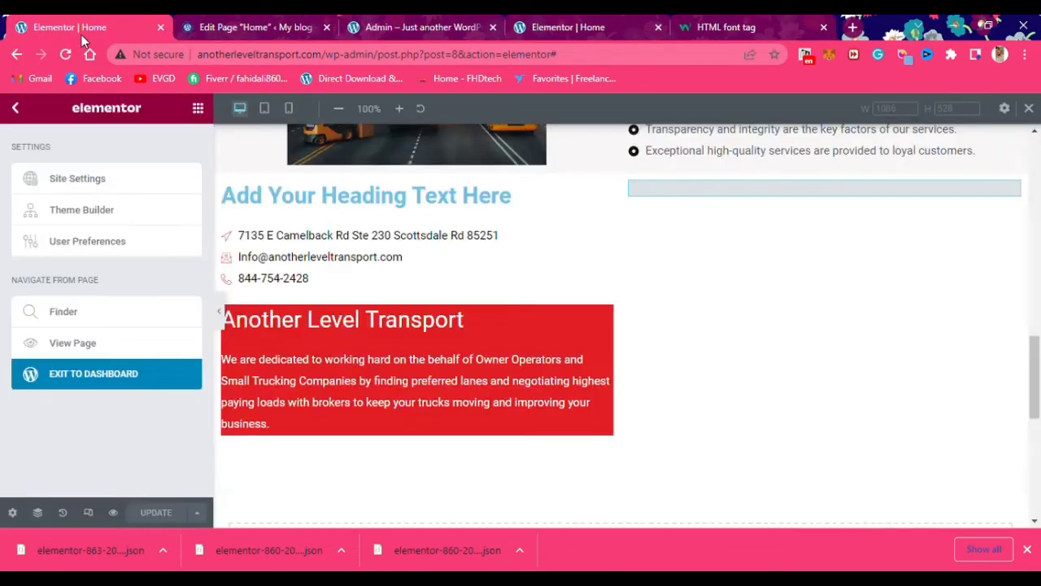
click(262, 26)
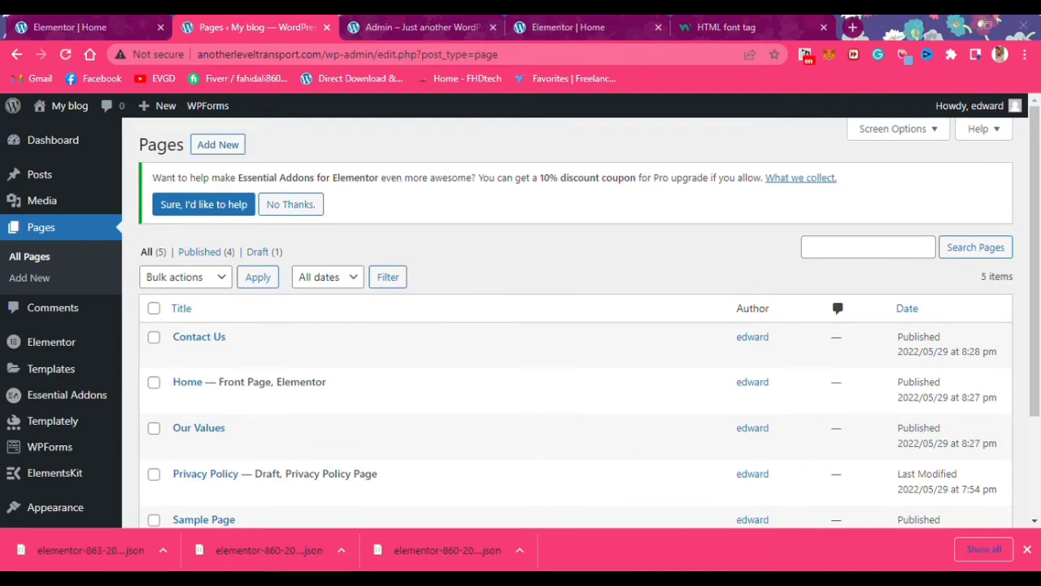
Search the plugin directory for 'contact form 7' and install Contact Form 7
scroll(65, 420, down, 1)
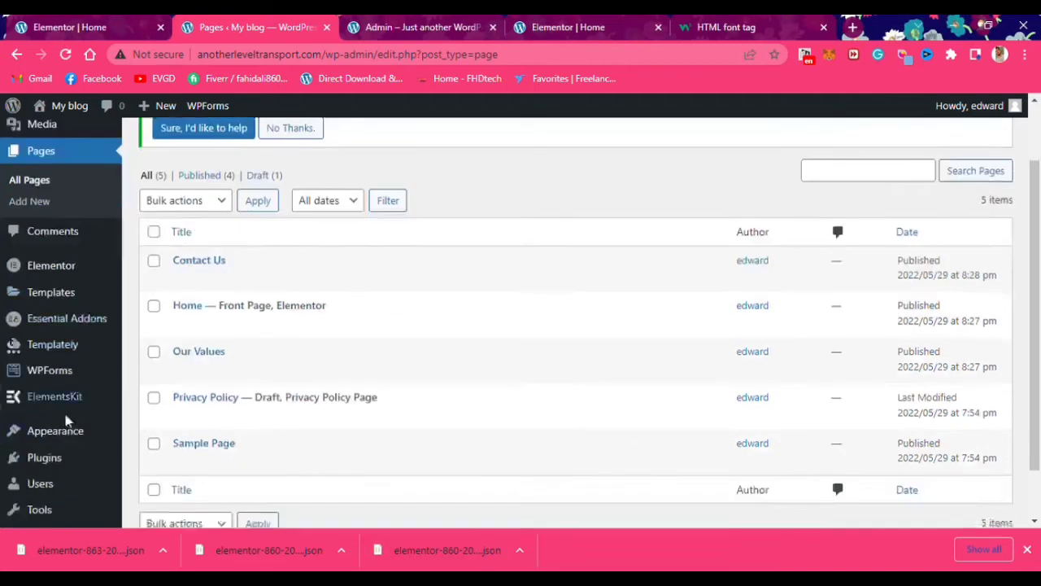
mouse_move(45, 459)
click(170, 461)
click(835, 257)
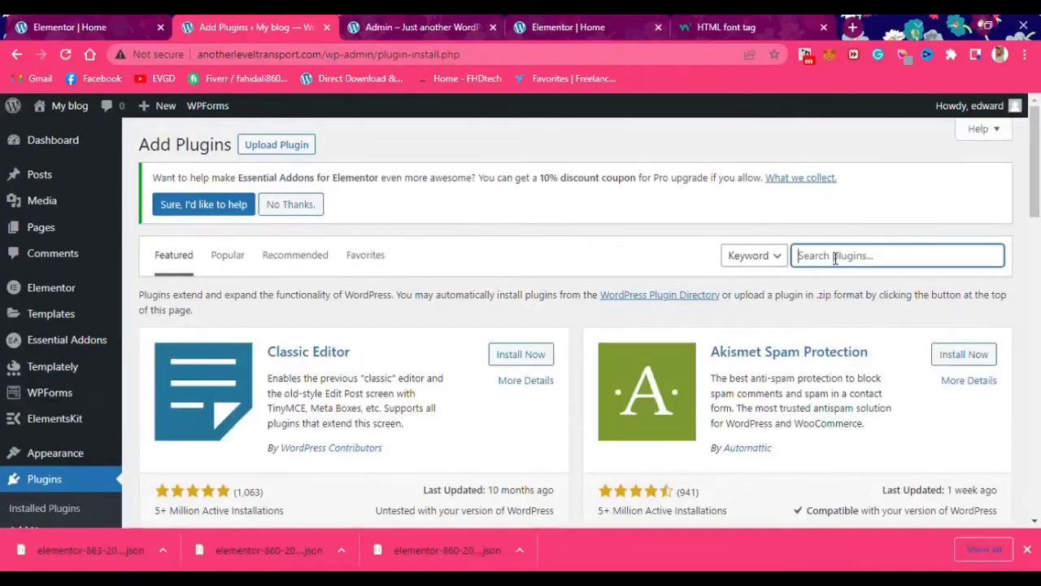
text(contact form 7)
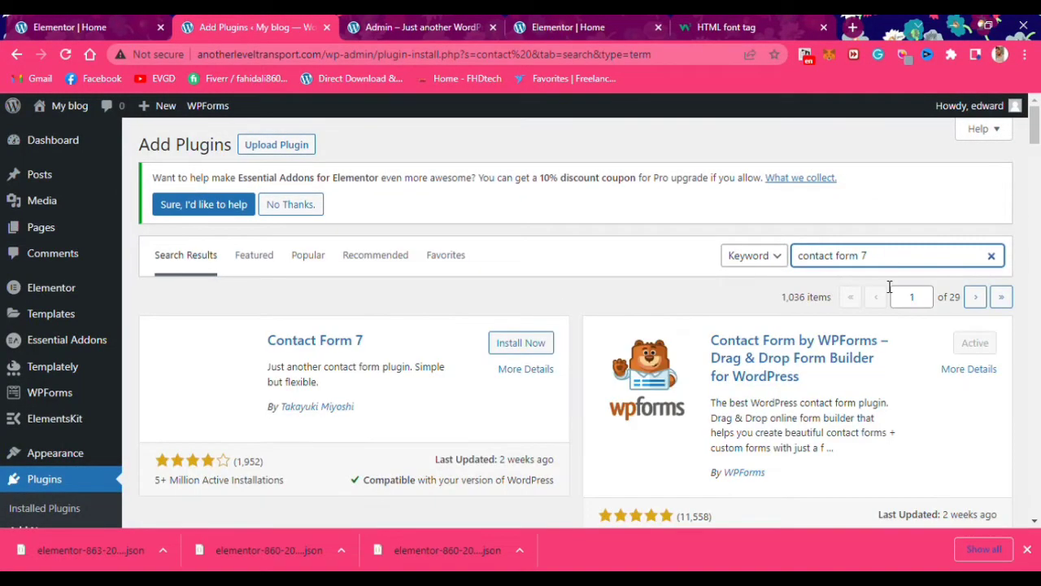
click(511, 342)
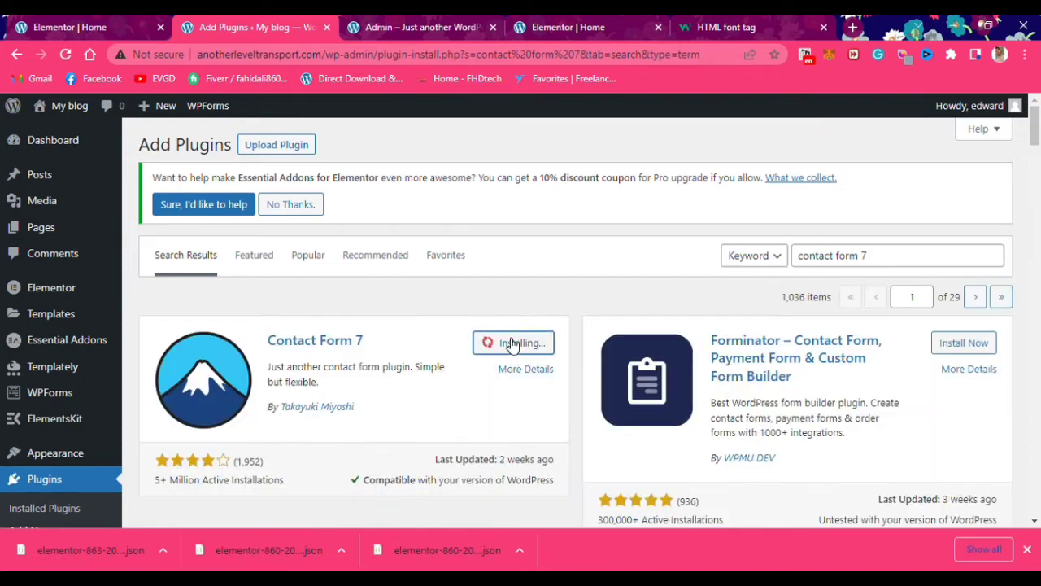
Activate the newly installed Contact Form 7 plugin
click(517, 346)
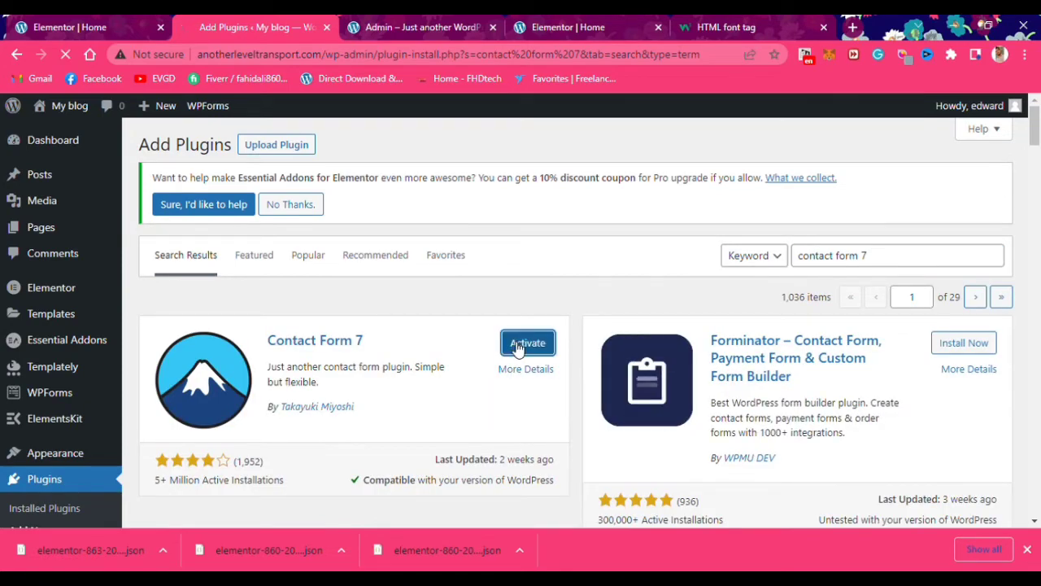
scroll(373, 391, down, 6)
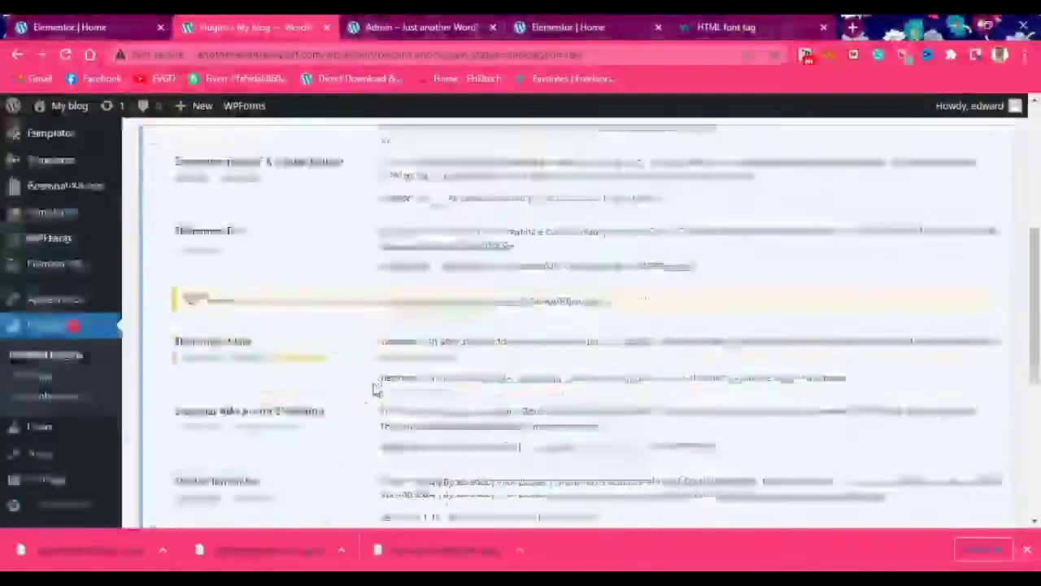
scroll(373, 391, down, 3)
scroll(162, 418, up, 10)
scroll(158, 414, down, 2)
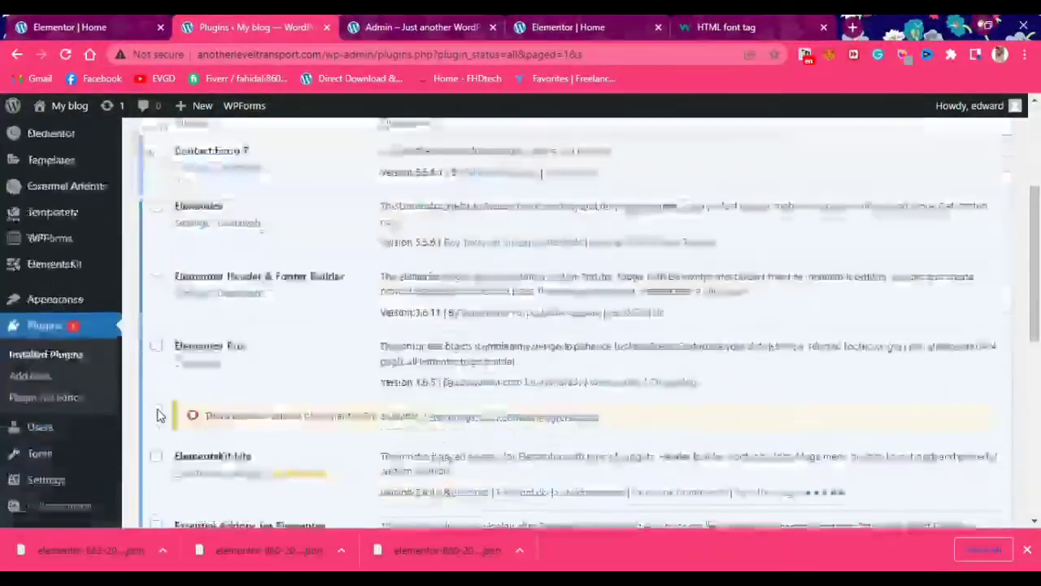
scroll(158, 415, down, 1)
scroll(156, 414, up, 4)
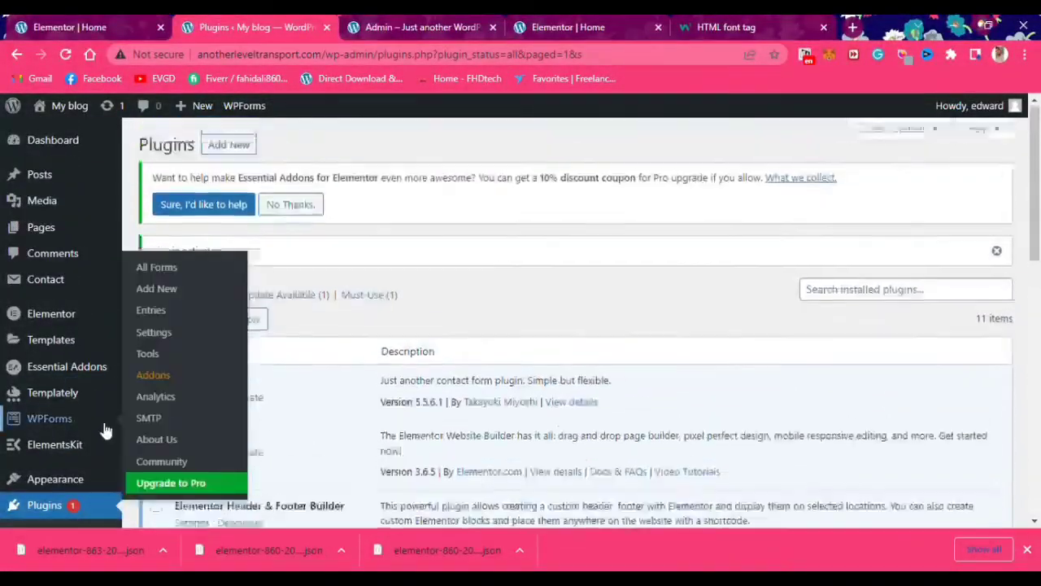
mouse_move(88, 105)
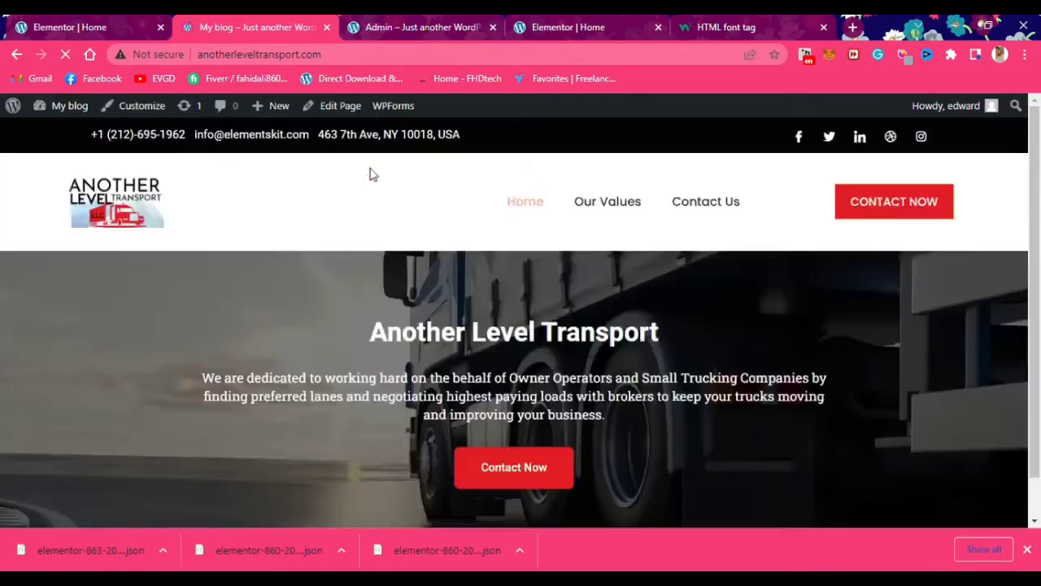
Check the red contact section on the live homepage, then reopen the page in Elementor
scroll(373, 183, down, 3)
scroll(372, 190, down, 10)
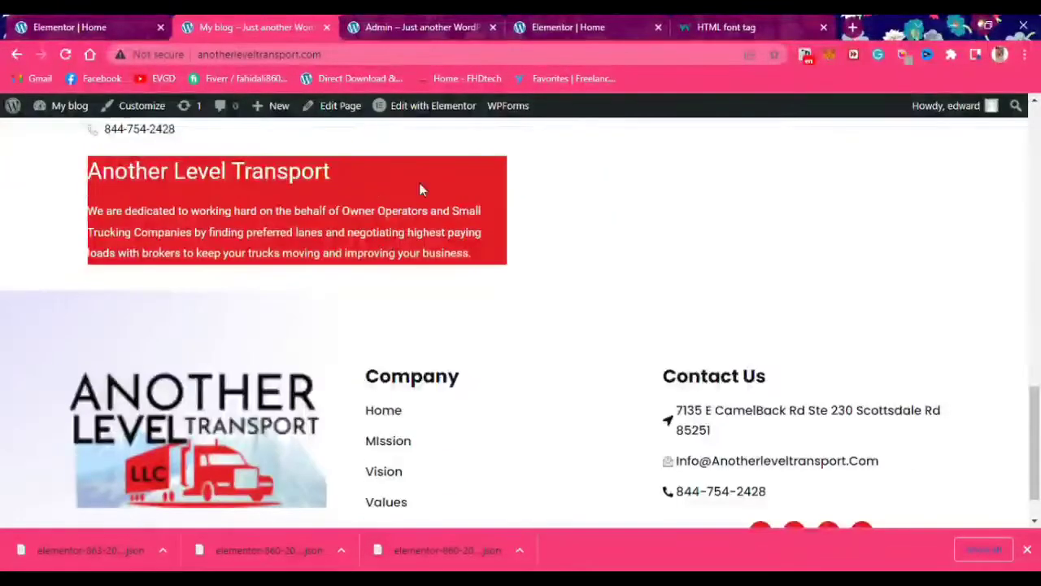
scroll(476, 272, up, 1)
scroll(489, 310, down, 2)
scroll(553, 391, up, 5)
scroll(577, 432, down, 1)
click(433, 105)
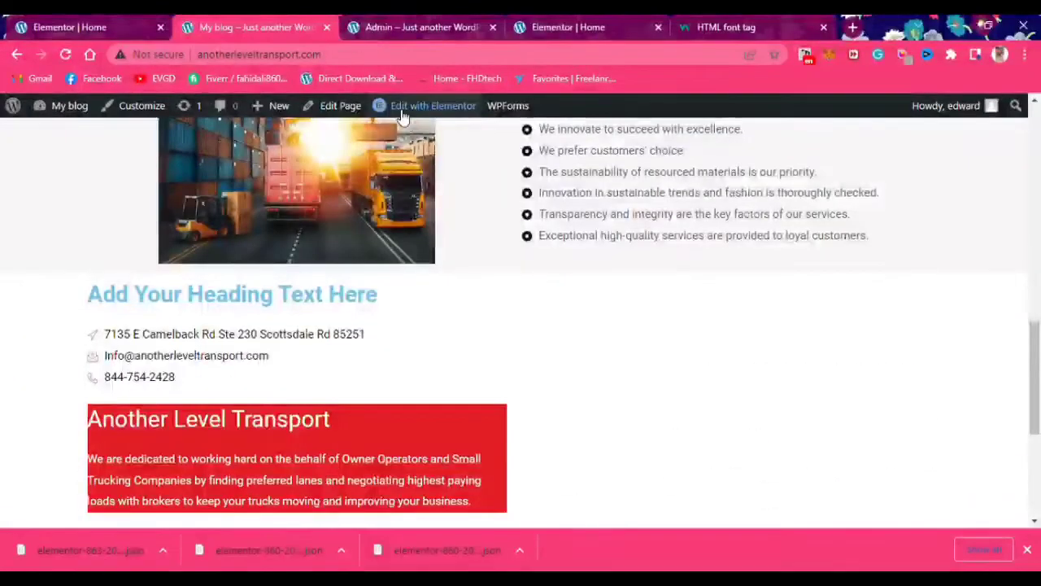
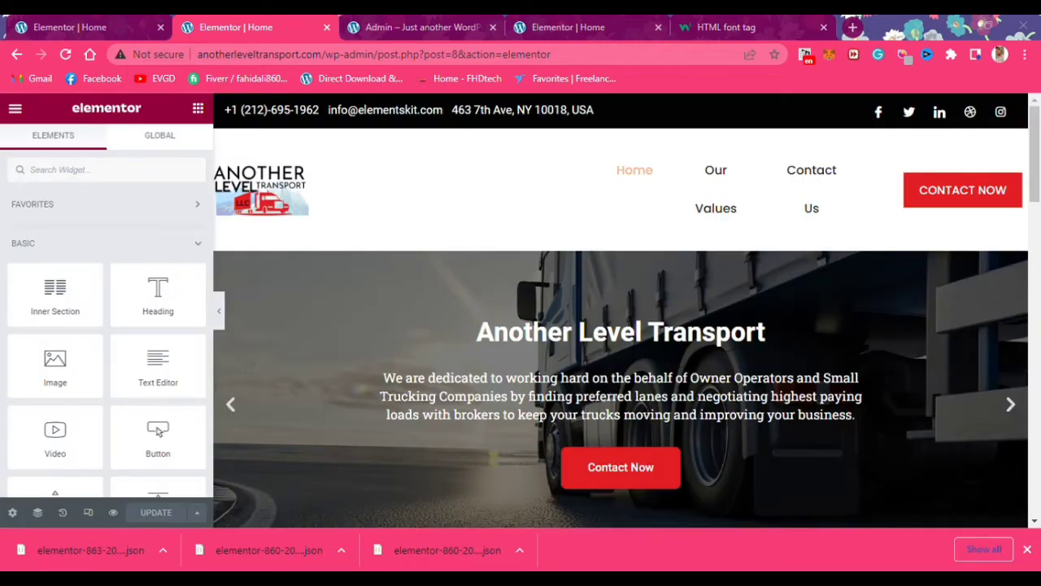
Point the empty form block to Contact form 1 and enable Form Title and Form Description
scroll(756, 380, down, 15)
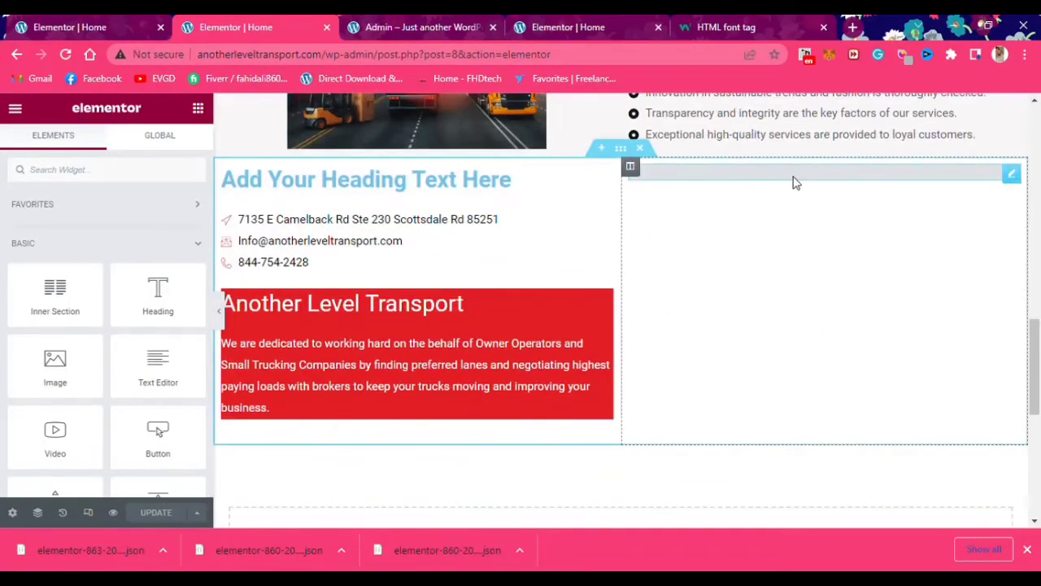
click(793, 182)
click(88, 242)
click(122, 262)
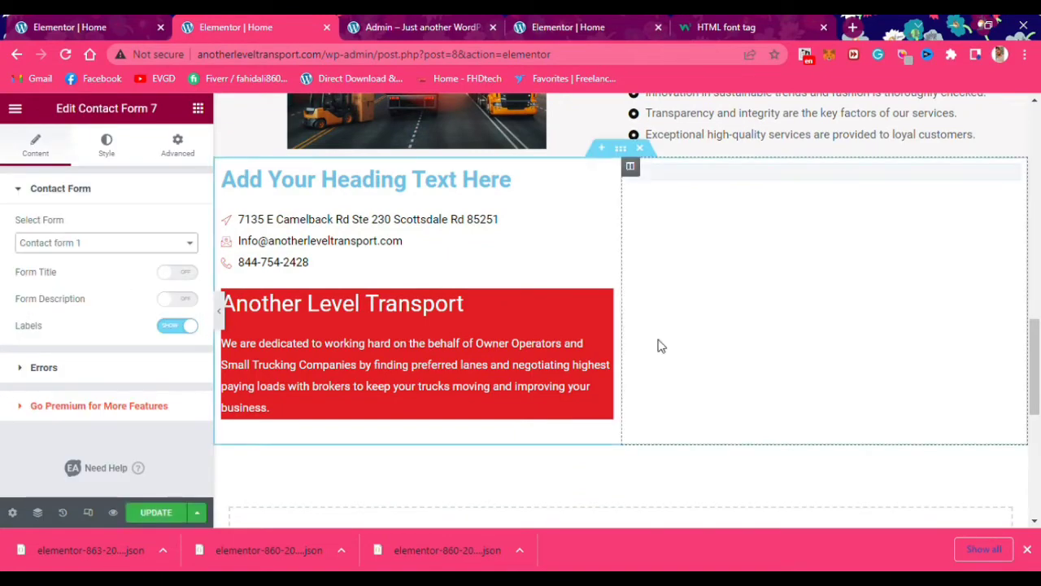
scroll(777, 394, down, 3)
scroll(779, 395, up, 3)
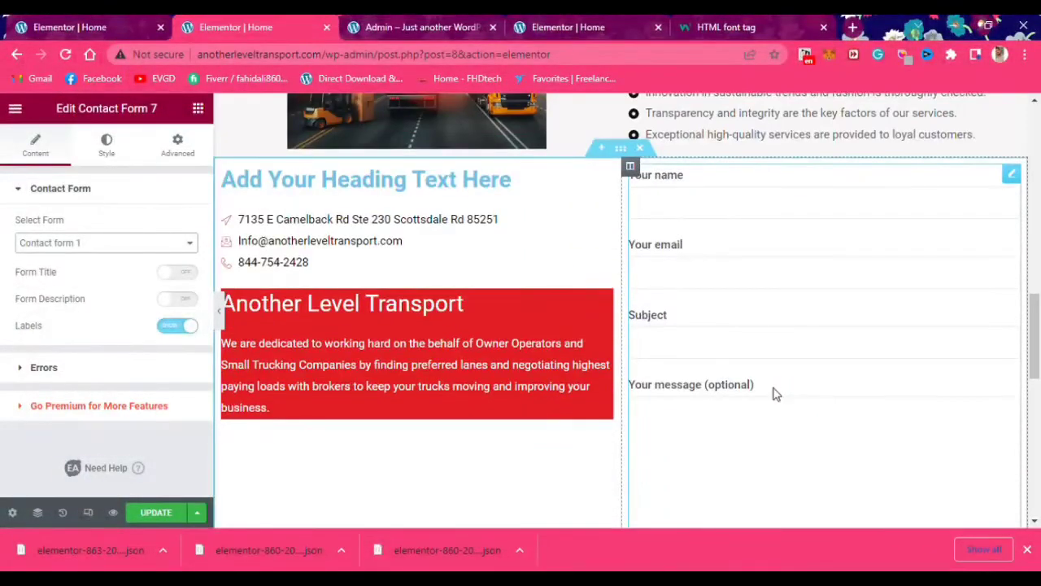
click(182, 274)
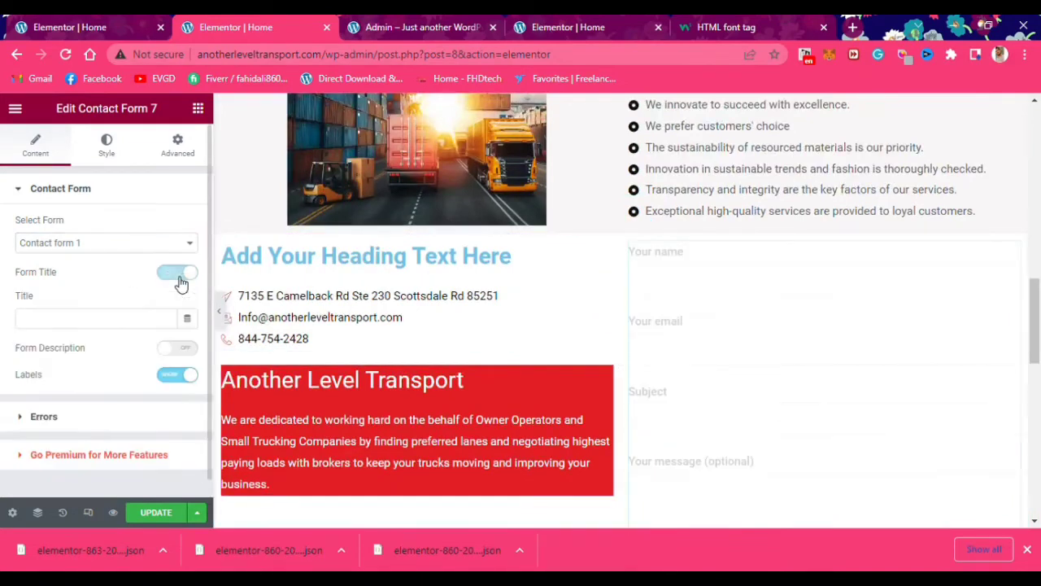
click(194, 348)
scroll(670, 395, down, 2)
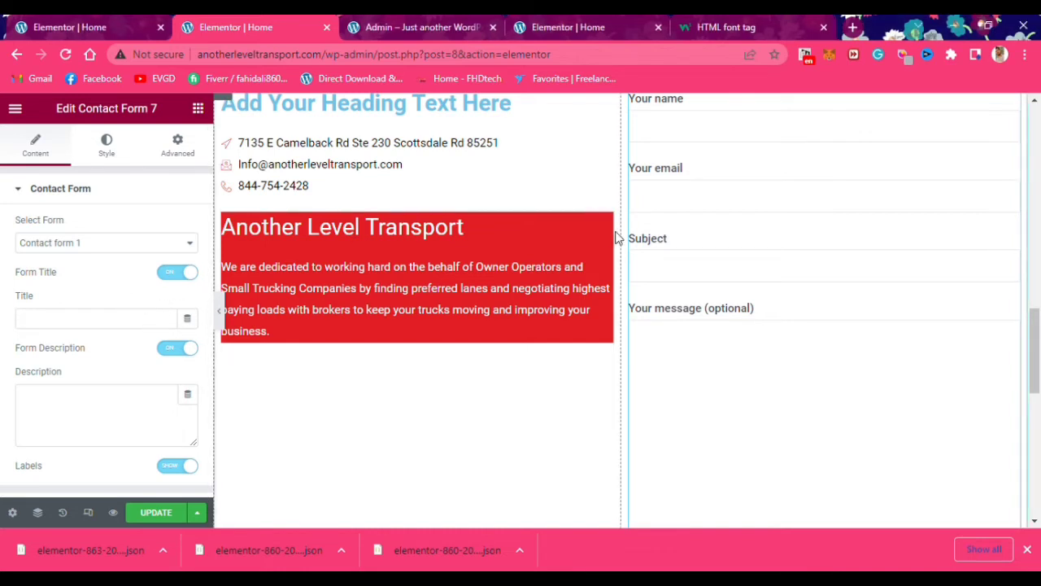
scroll(618, 237, up, 1)
Paste 'Get In Touch With Us' as the form title and a welcoming description sentence
click(85, 326)
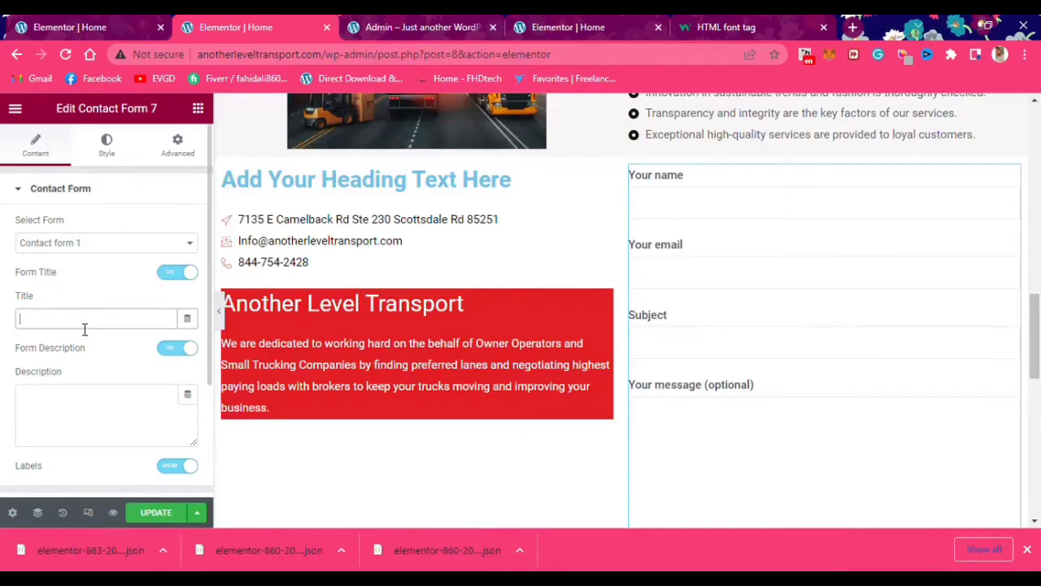
text(Get In Touch With Us)
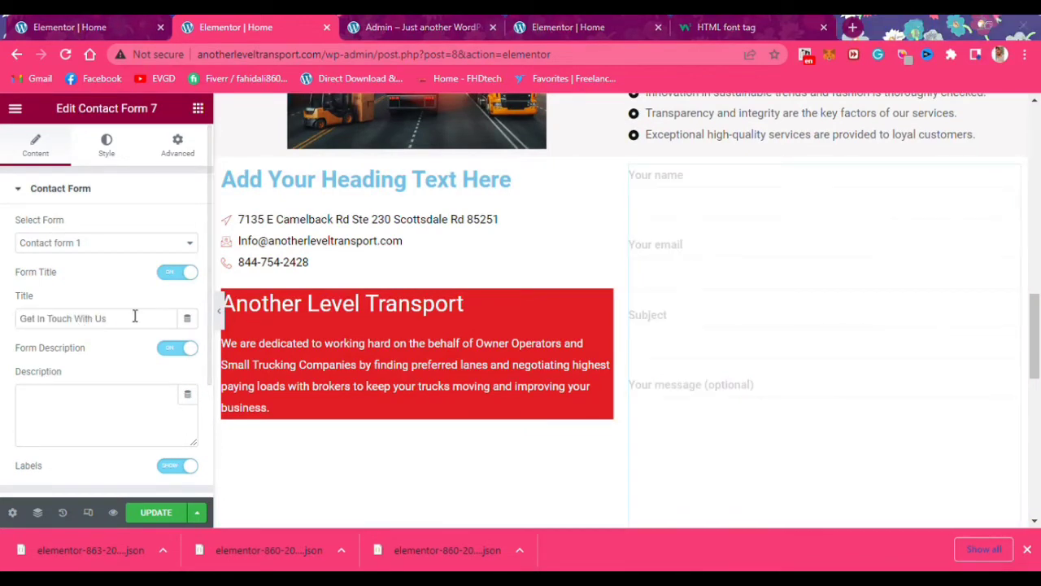
click(95, 406)
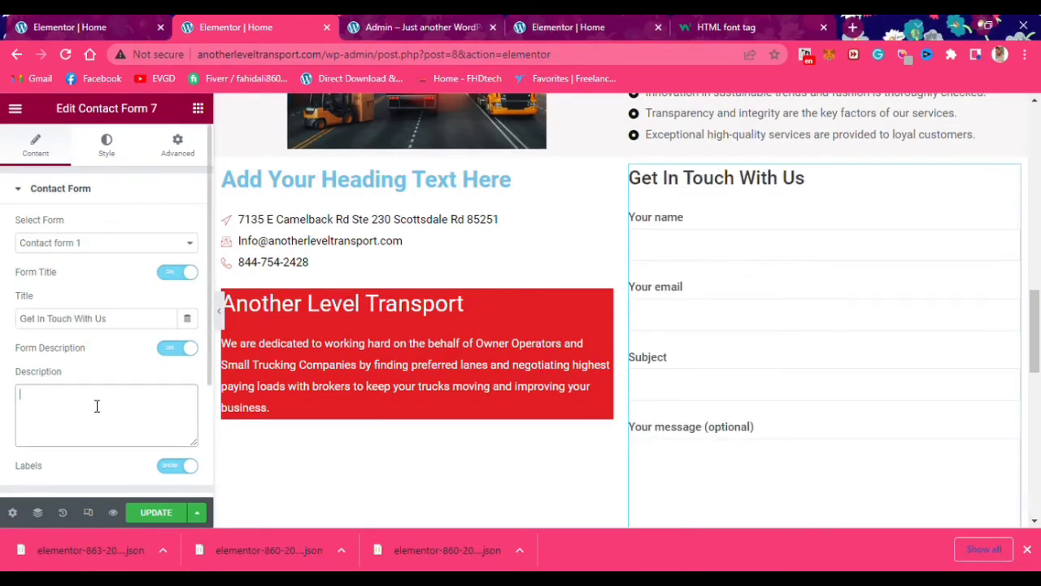
text(Contact us and let us help you put your business on the road to success!)
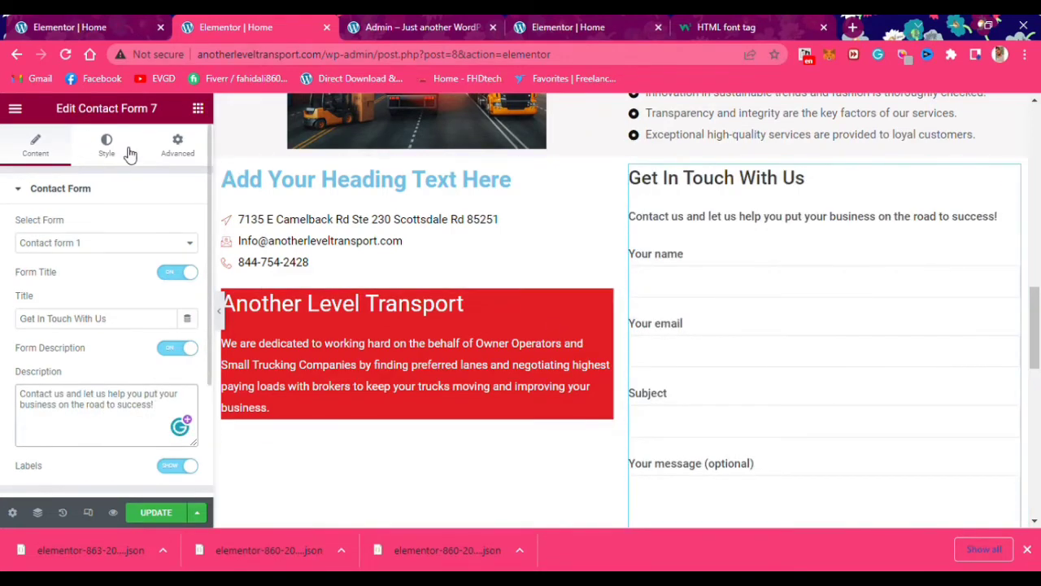
click(126, 153)
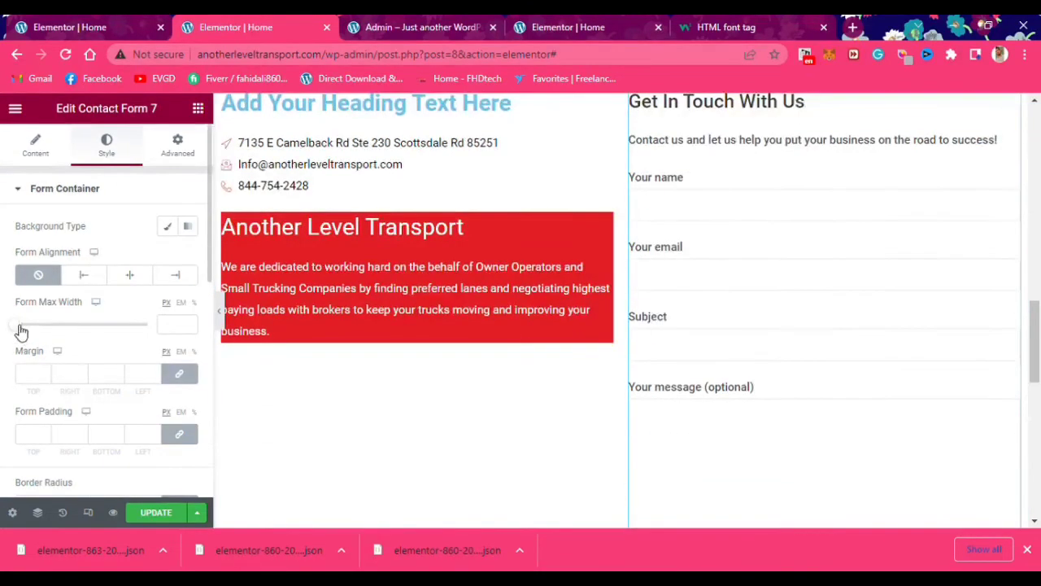
Try changing the form's Form Max Width, then undo it so the form stays full width
drag(15, 324, 24, 366)
scroll(761, 418, down, 2)
scroll(887, 400, up, 1)
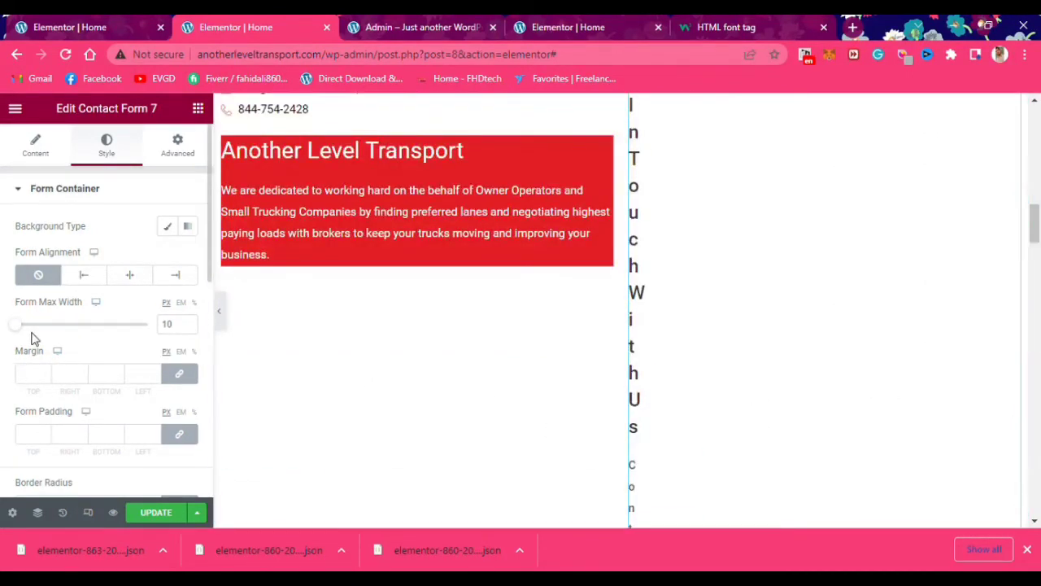
key(ctrl+z)
key(ctrl+z)
scroll(843, 400, down, 2)
scroll(260, 435, down, 4)
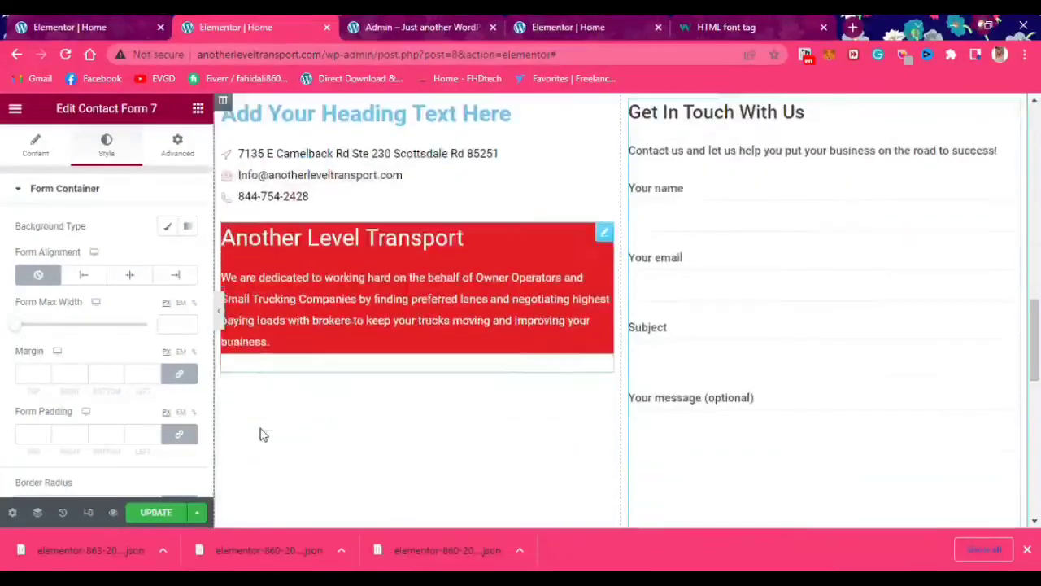
scroll(260, 434, up, 2)
scroll(110, 430, down, 2)
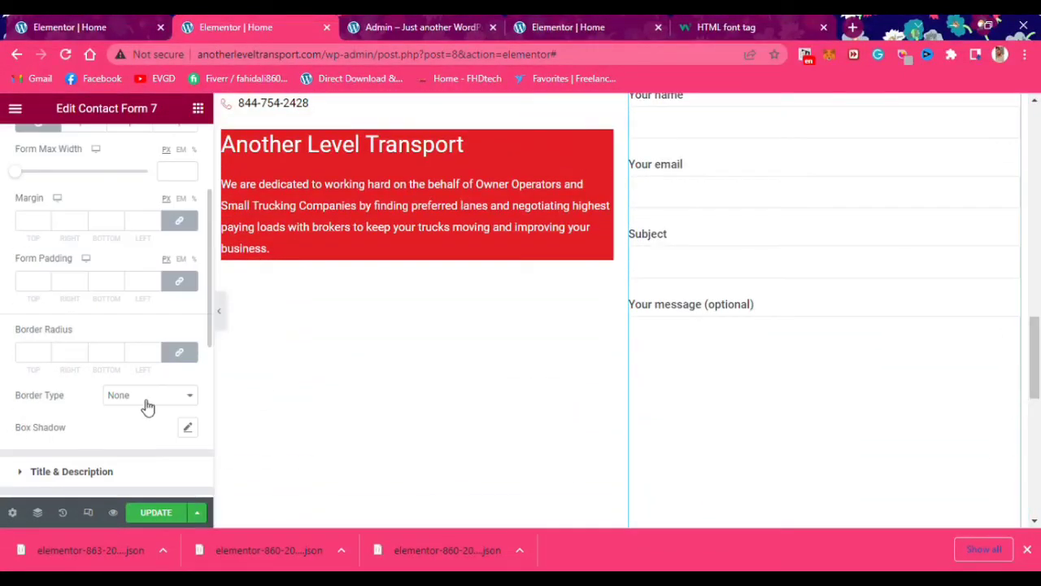
scroll(141, 461, down, 1)
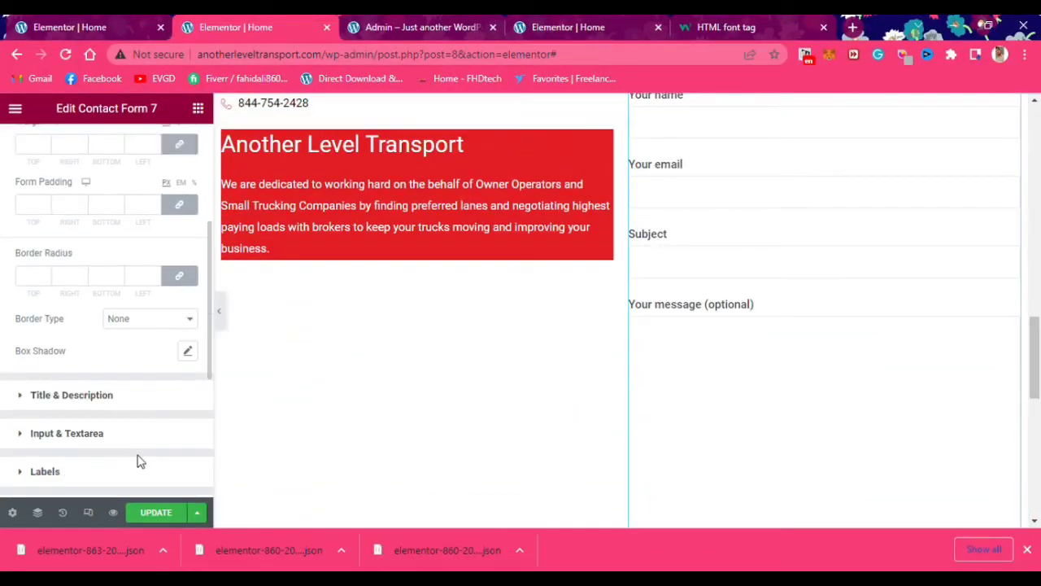
scroll(139, 461, up, 3)
scroll(869, 350, up, 4)
scroll(854, 370, down, 2)
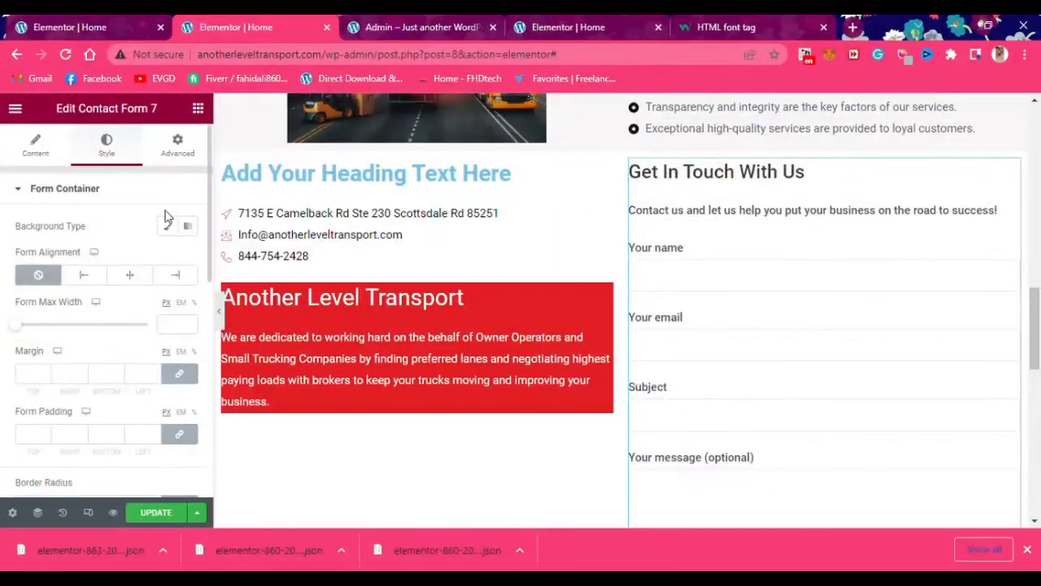
drag(12, 324, 33, 328)
scroll(853, 426, down, 3)
key(ctrl+z)
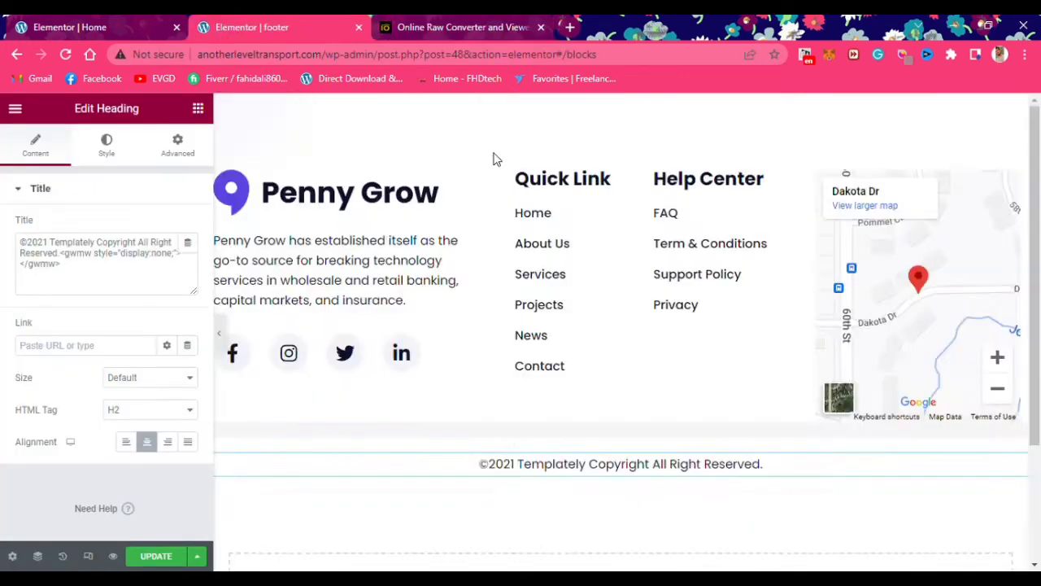
Delete the description paragraph under the footer logo
scroll(302, 328, down, 2)
scroll(367, 309, up, 2)
right_click(425, 305)
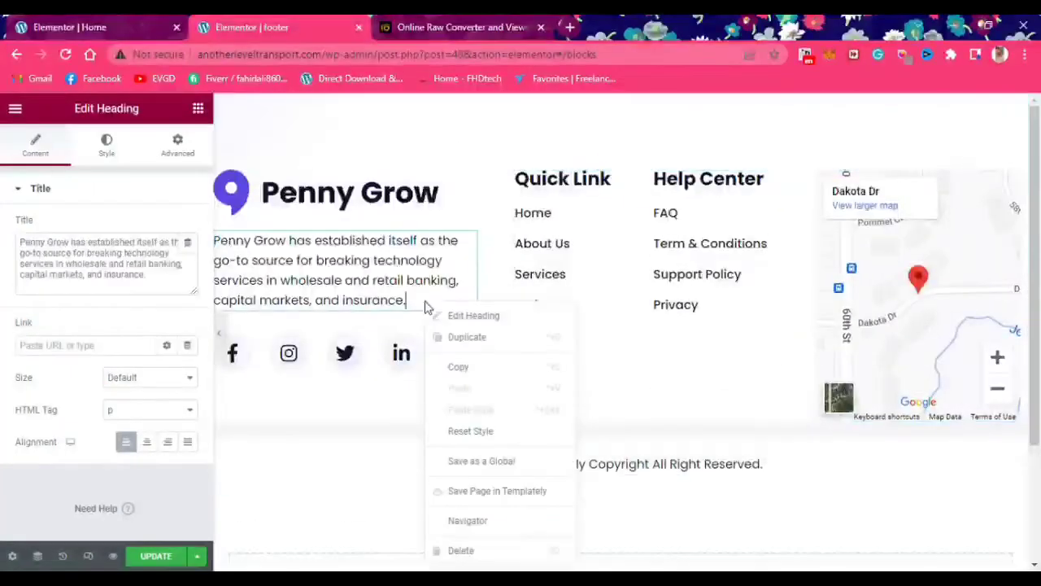
key(Delete)
Replace the Penny Grow footer logo with the Another Level Transport logo from the Media Library
click(349, 207)
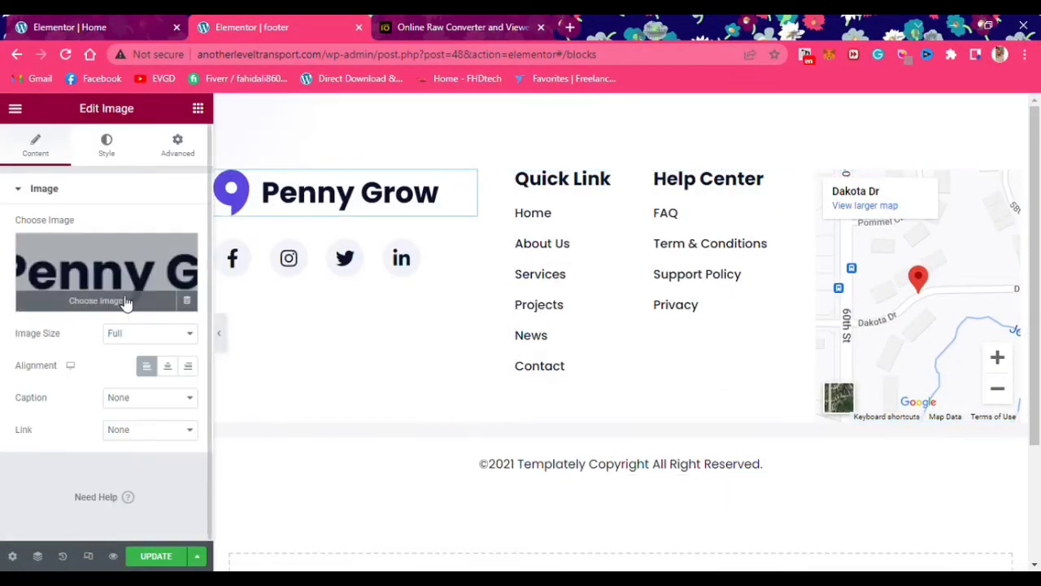
click(126, 303)
click(291, 167)
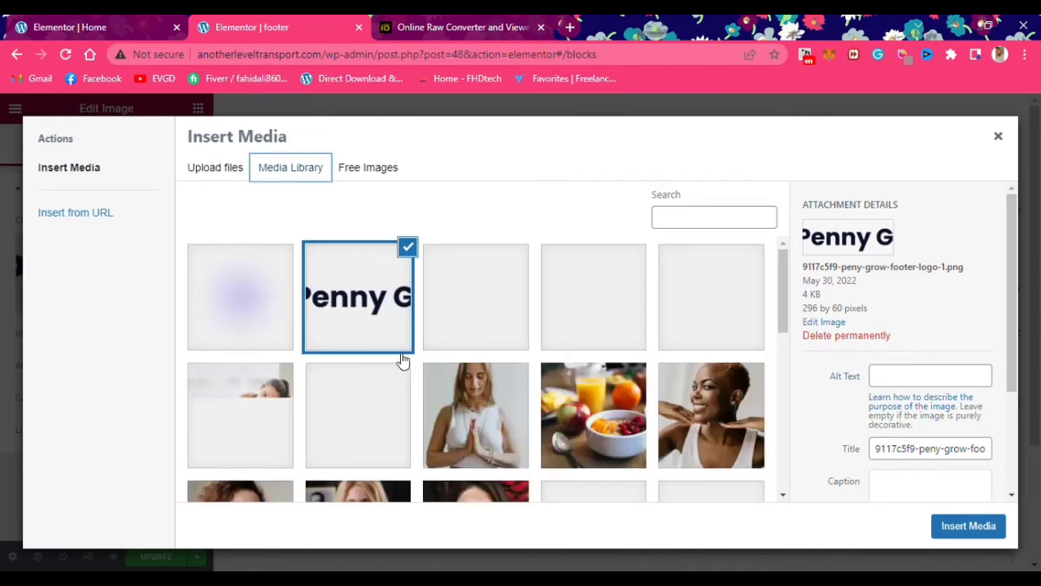
scroll(447, 400, down, 5)
click(477, 391)
click(969, 525)
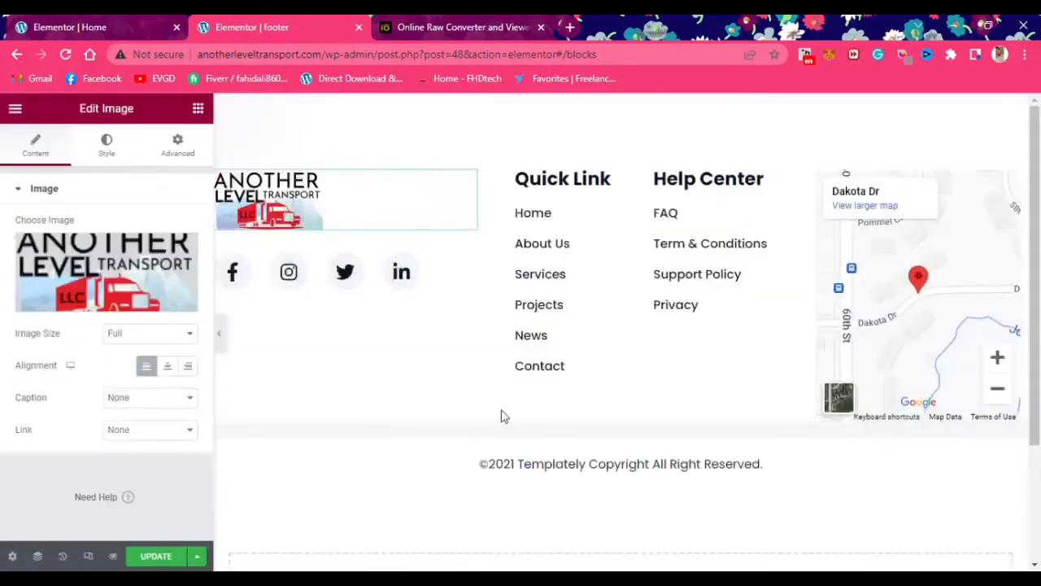
Compare against the reference footer design and copy the social icons row
click(505, 27)
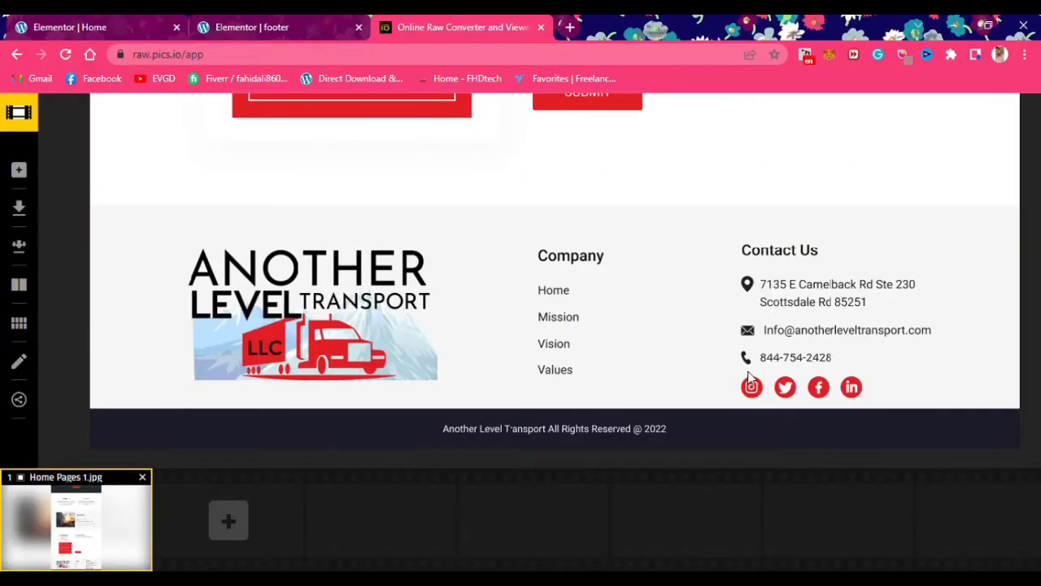
click(262, 27)
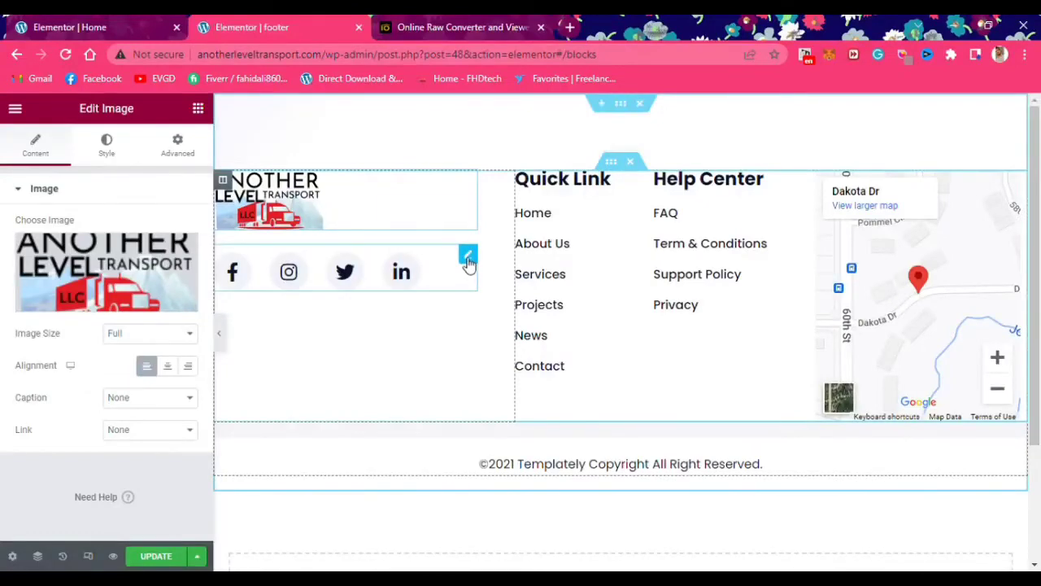
right_click(468, 261)
click(529, 327)
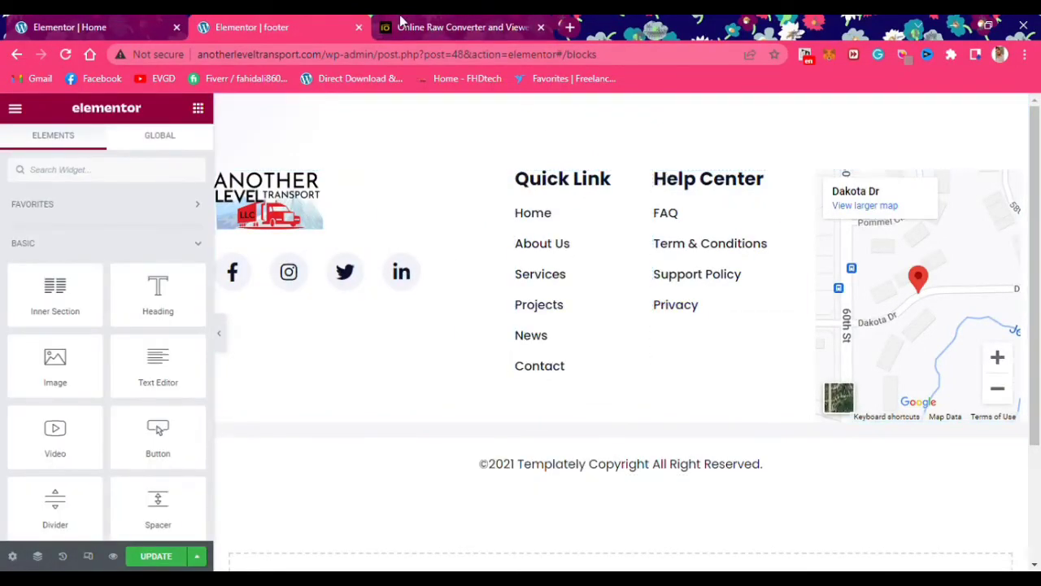
click(439, 27)
Rename the footer's Help Center heading to 'Contact Us', checking the reference design
click(262, 27)
click(700, 178)
click(444, 27)
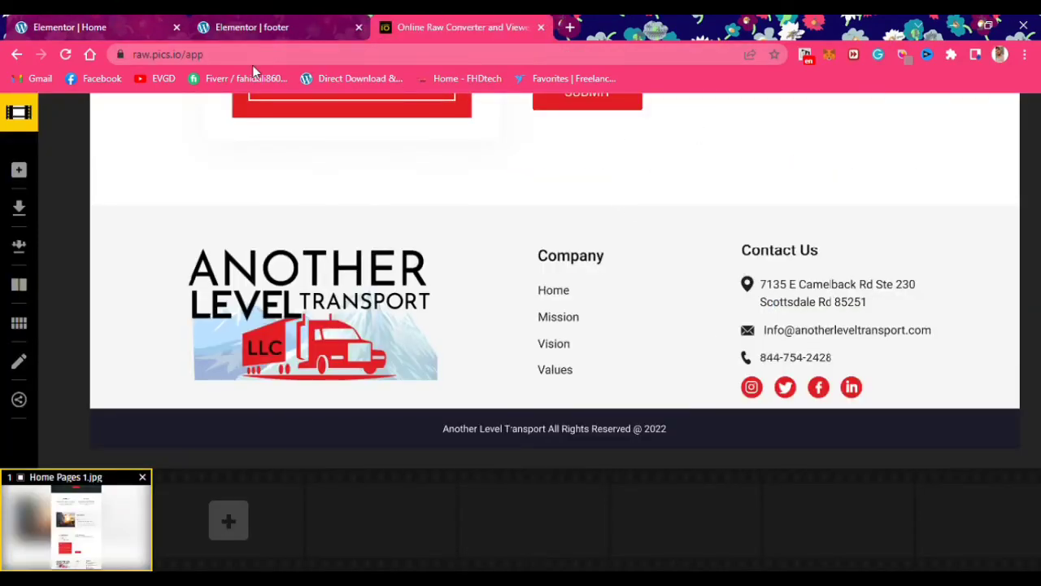
click(73, 27)
click(422, 31)
click(262, 27)
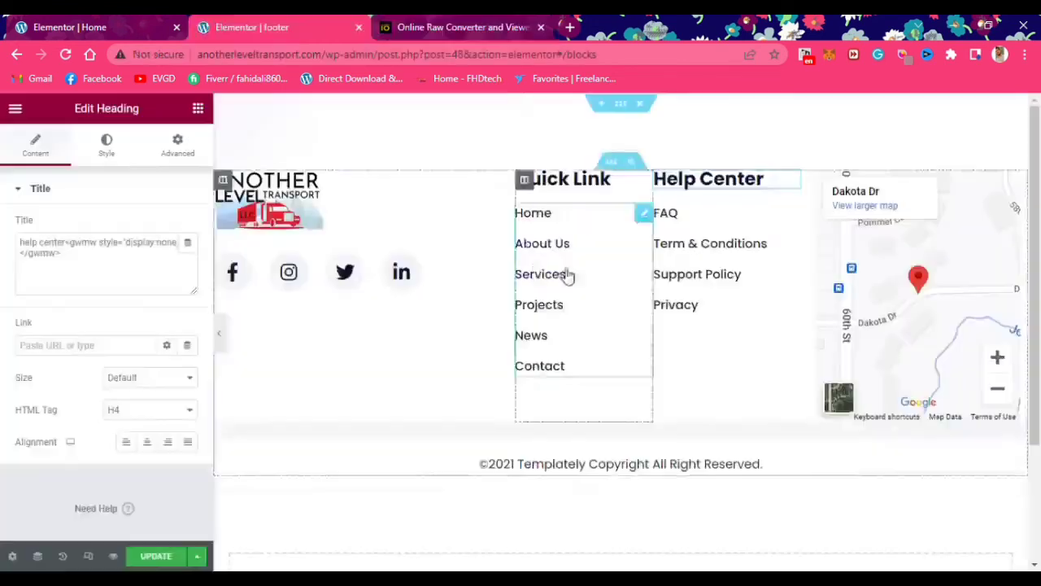
drag(62, 253, 7, 241)
text(Contact Us)
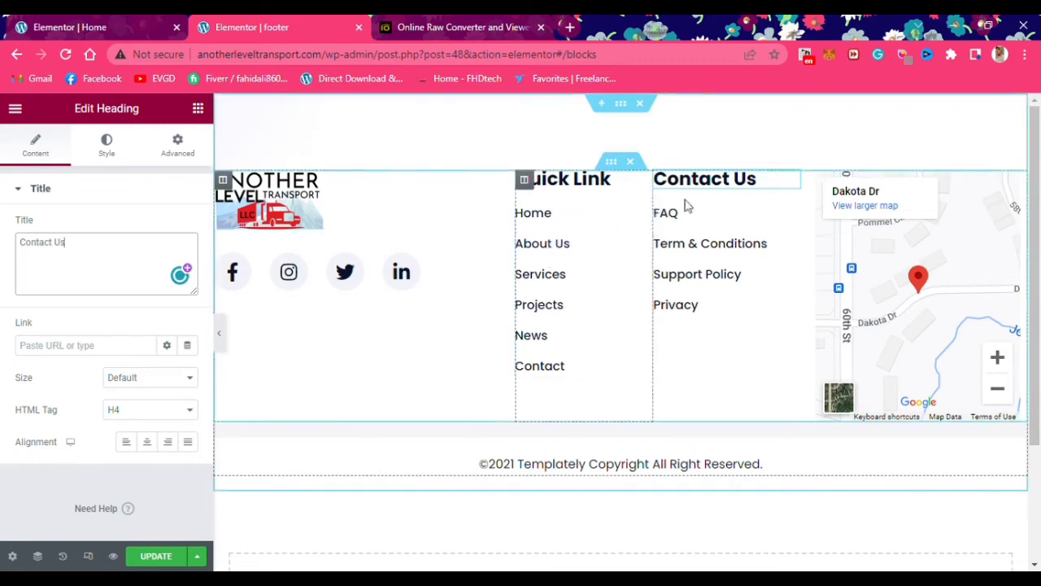
Remove the old links under Contact Us, leaving a single placeholder List Item
click(733, 247)
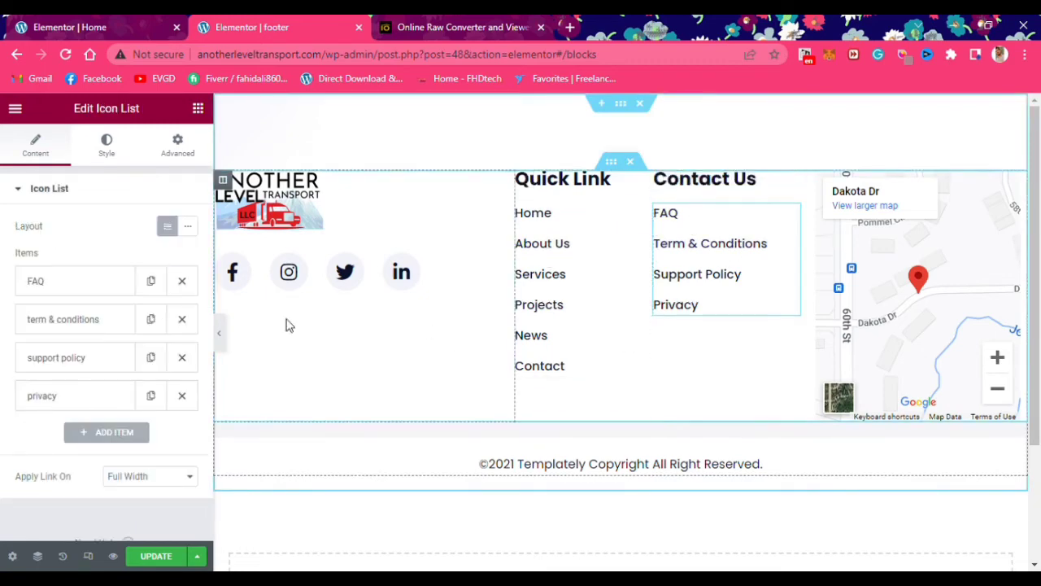
click(182, 281)
click(182, 282)
click(182, 281)
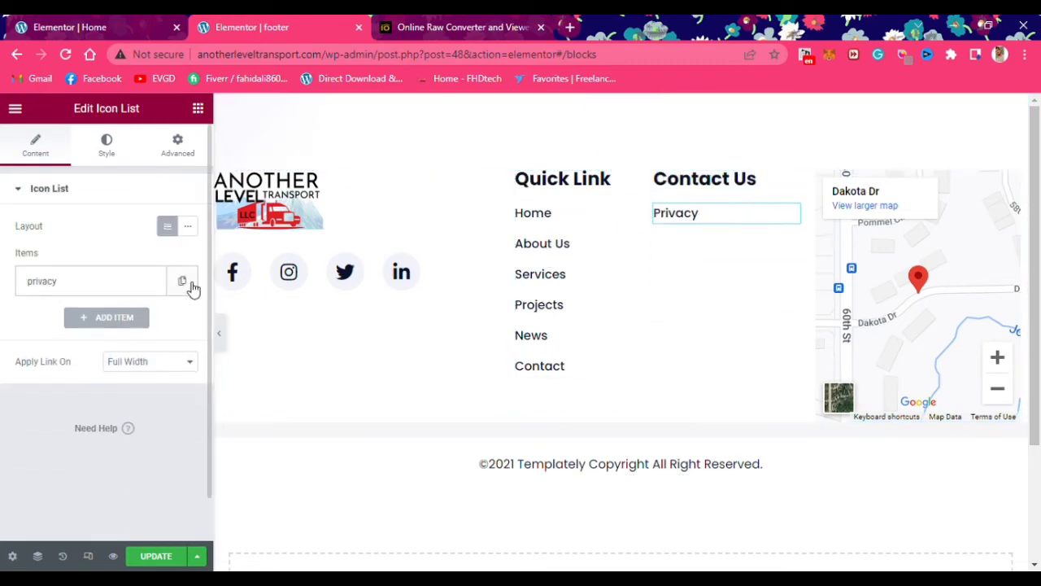
click(121, 319)
click(180, 281)
Compare once more with the reference image, then close the raw.pics.io tab
key(ctrl+Tab)
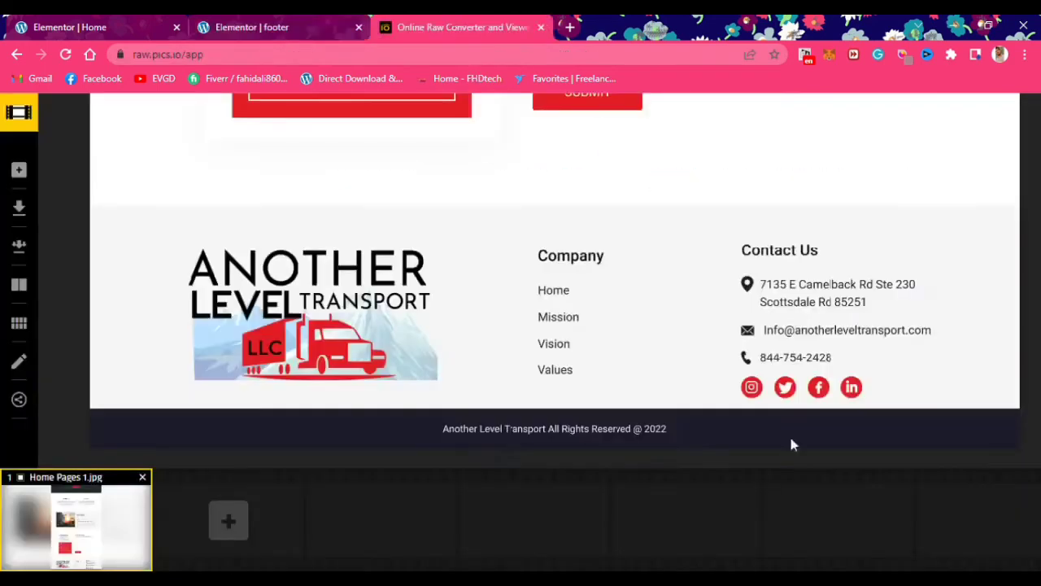
key(ctrl+shift+Tab)
key(ctrl+Tab)
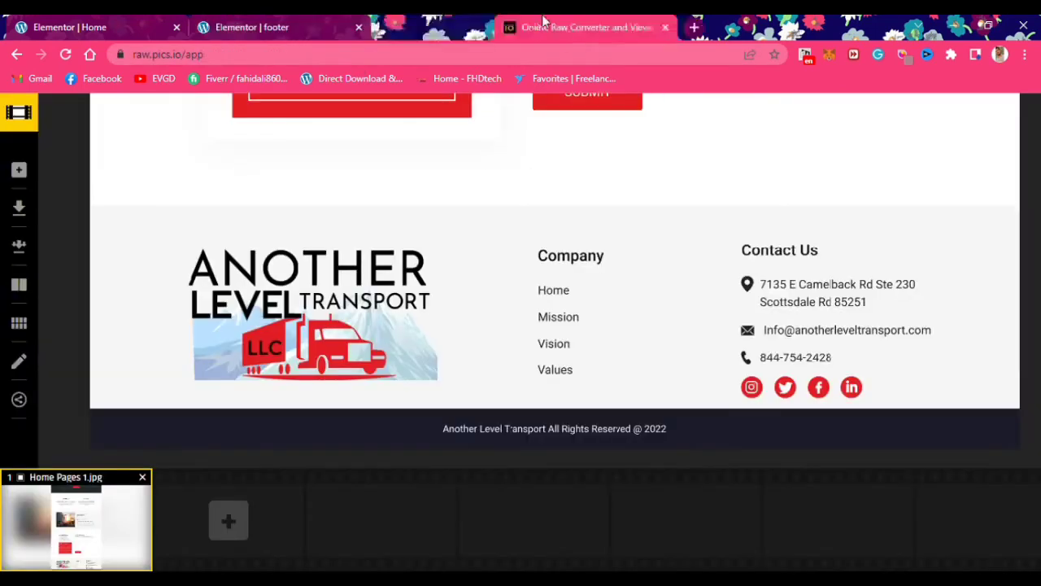
key(ctrl+w)
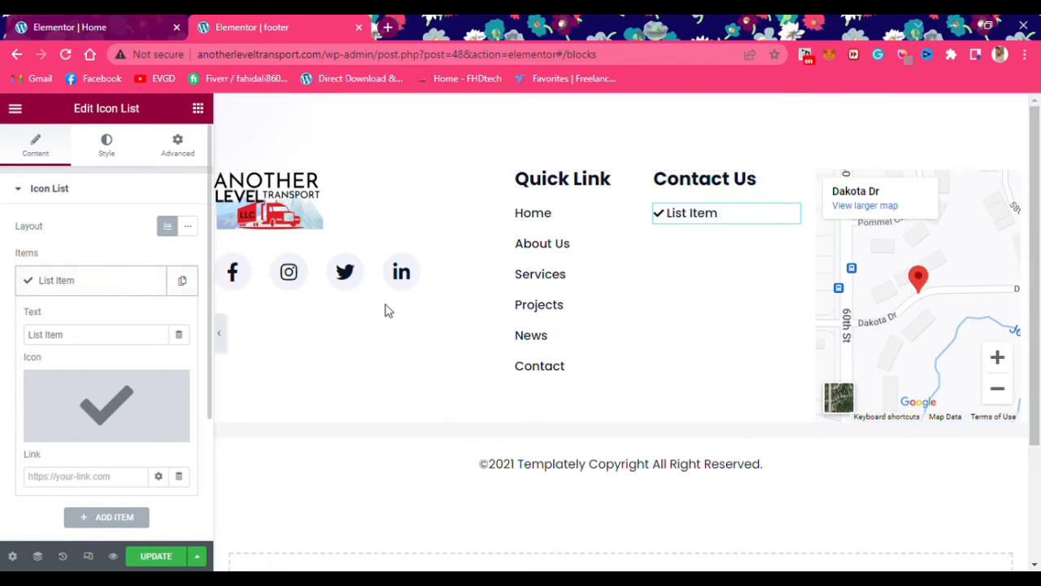
Give the first Contact Us item a location icon from the Icon Library
drag(81, 339, 30, 345)
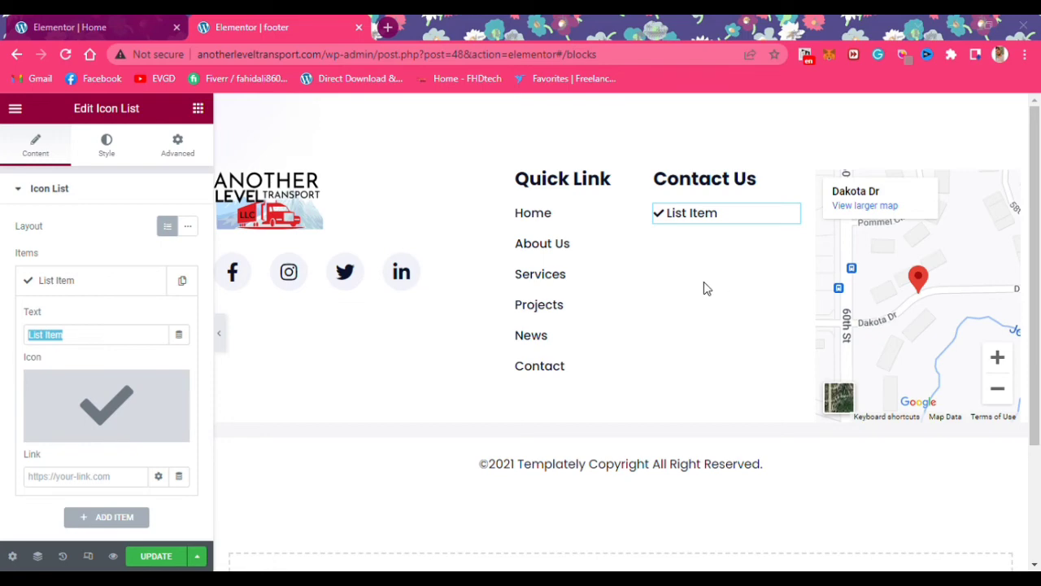
click(141, 399)
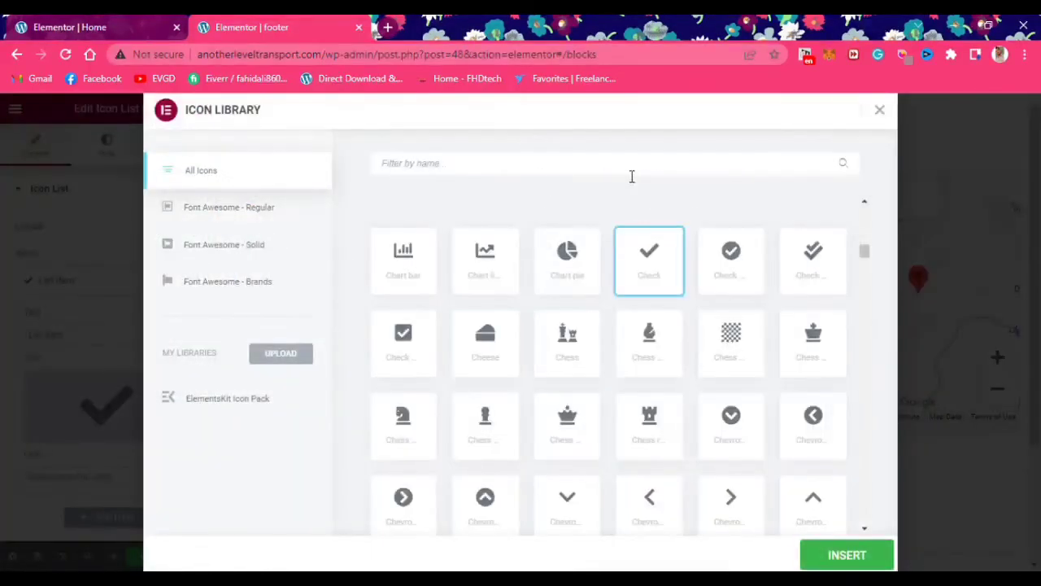
click(629, 174)
text(locat)
double_click(412, 266)
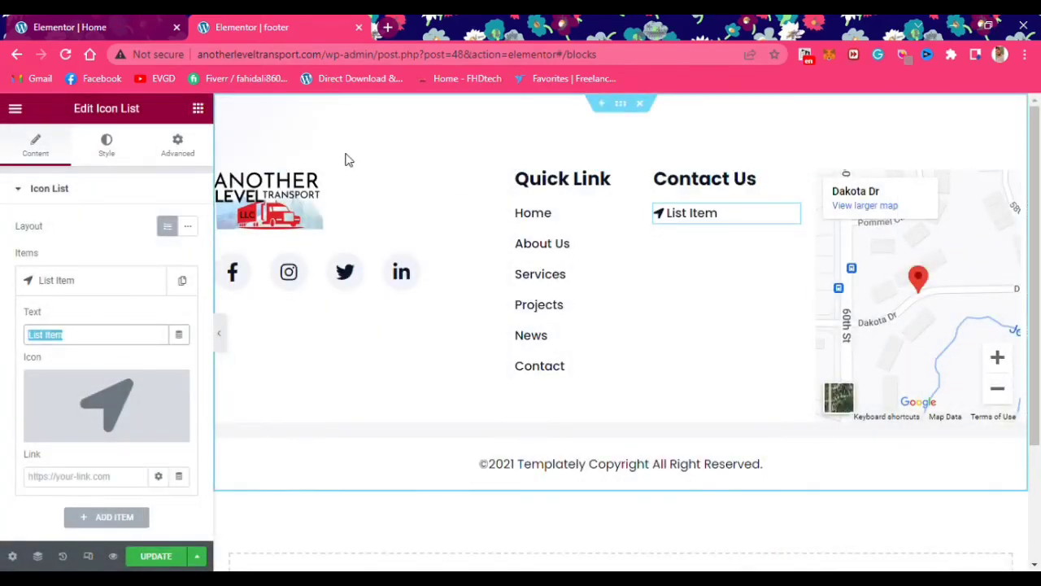
Enter the company's street address as the item text, then add a second list item
text(7135 E)
key(alt+Tab)
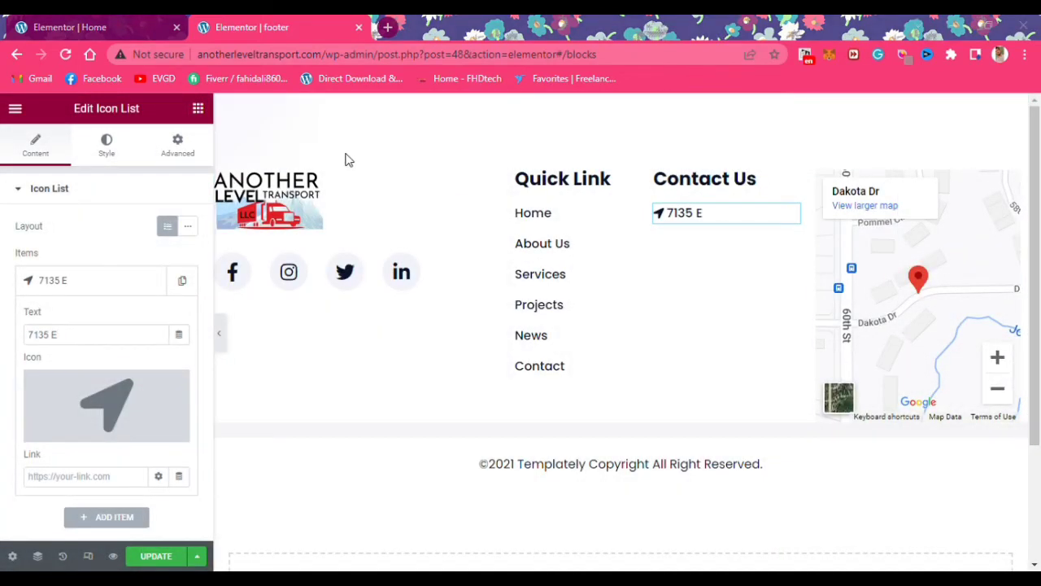
key(alt+Tab)
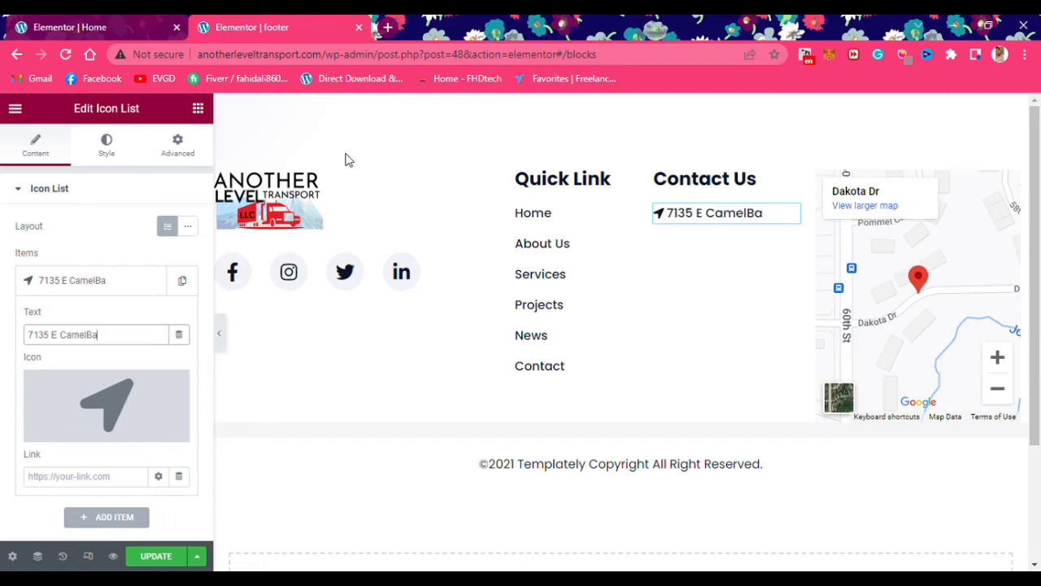
key(alt+Tab)
key(alt+Tab)
text(Ste)
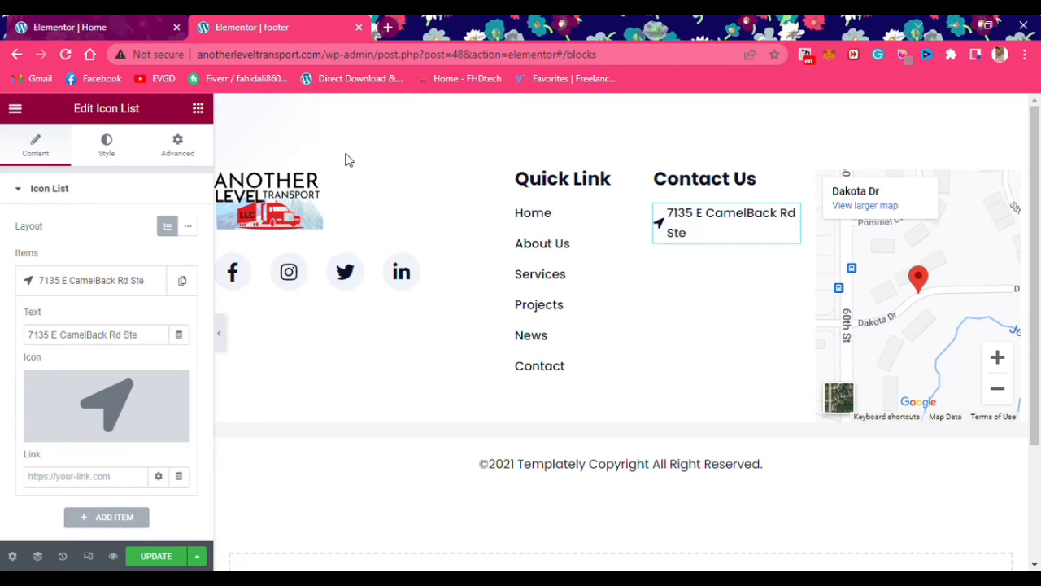
key(alt+Tab)
key(alt+Tab)
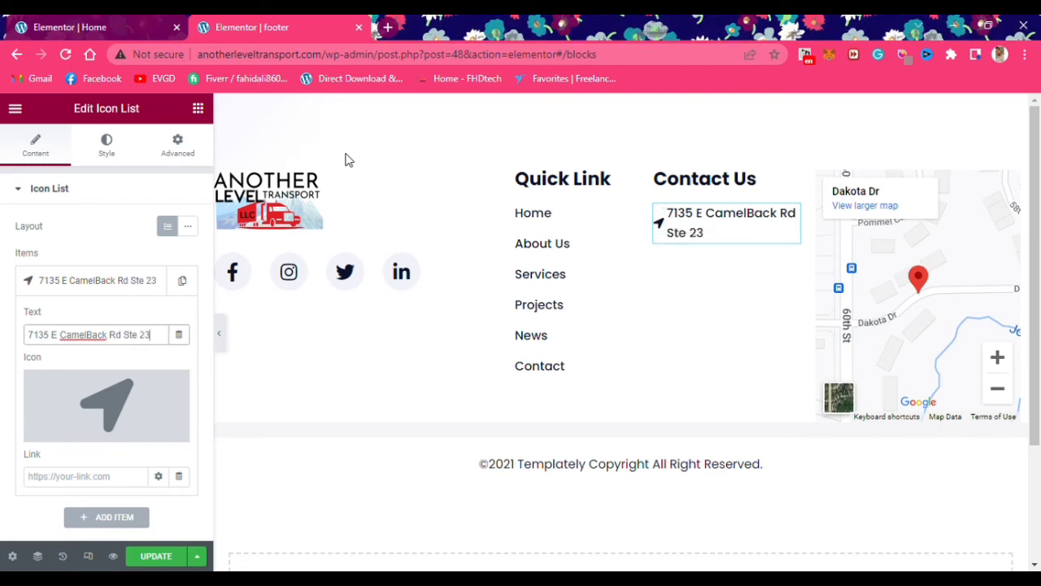
text(230)
key(alt+Tab)
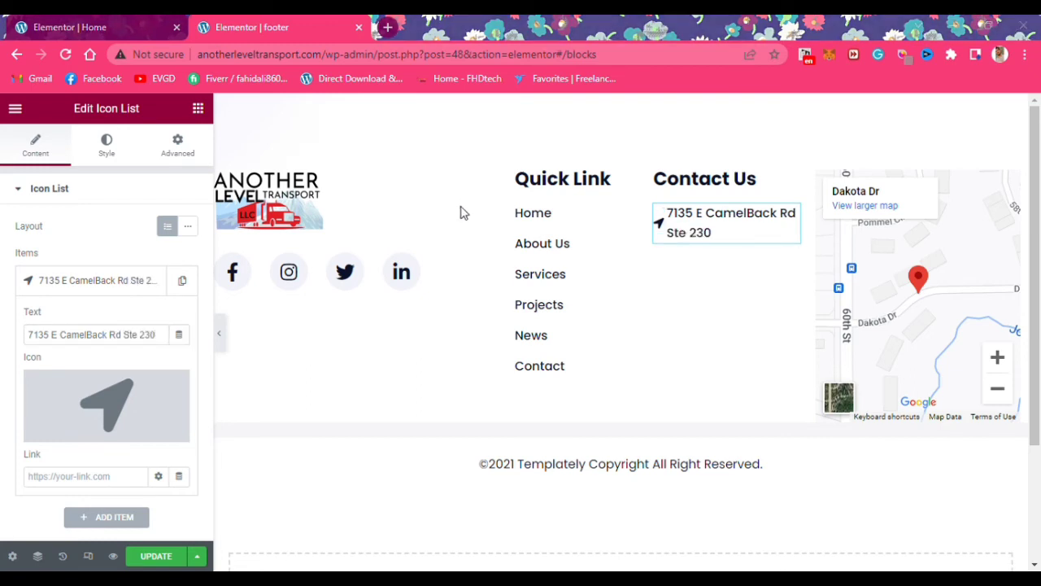
key(alt+Tab)
text(Sco)
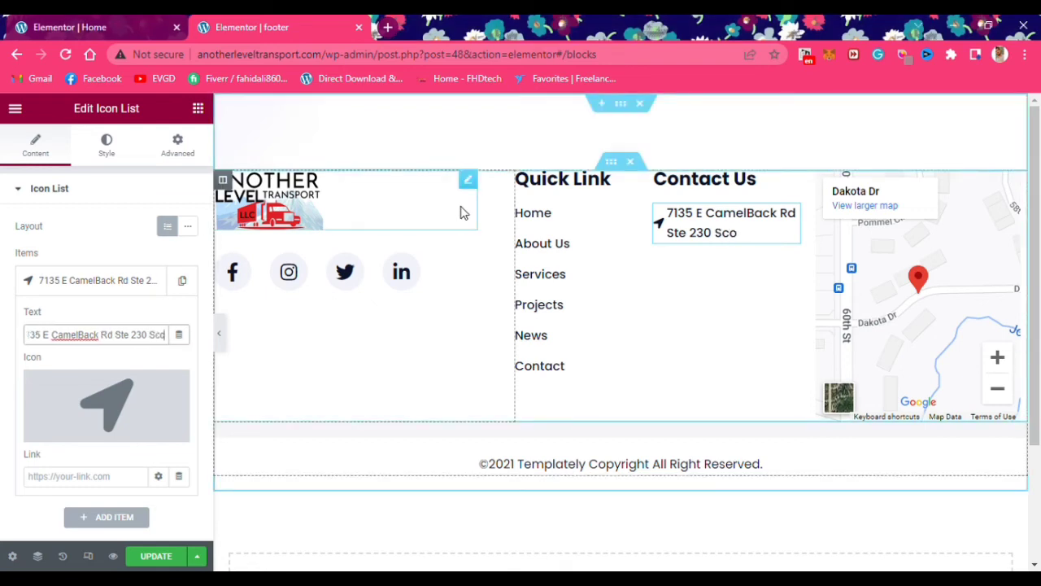
text(ttsdale)
key(alt+Tab)
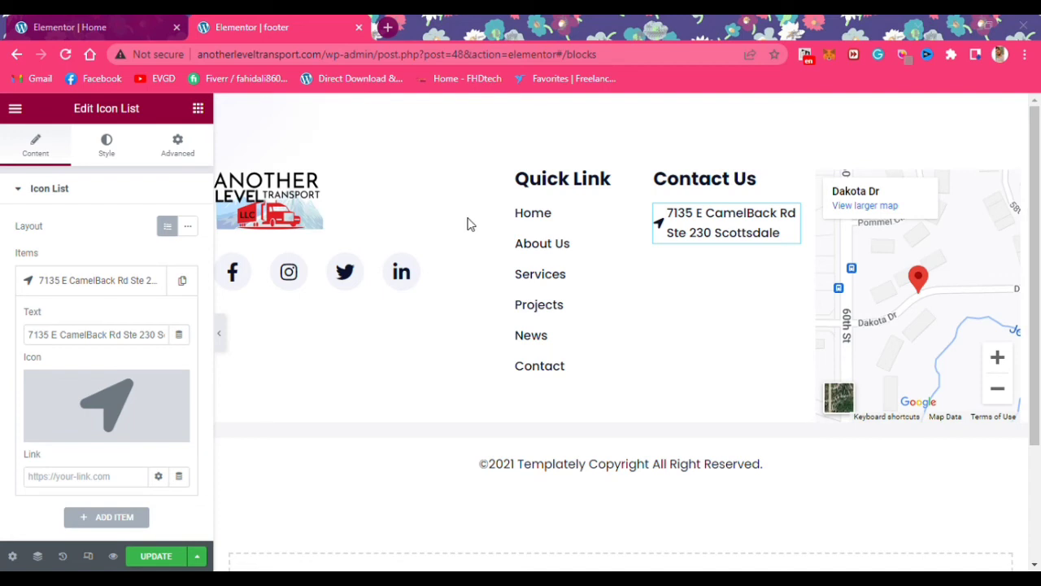
key(alt+Tab)
text(Rd)
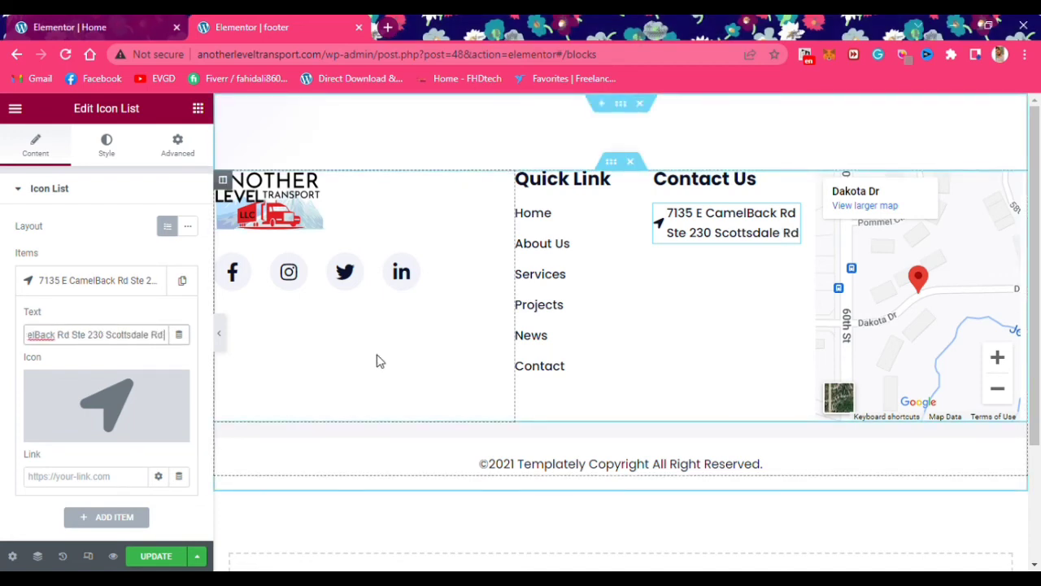
text( 85251)
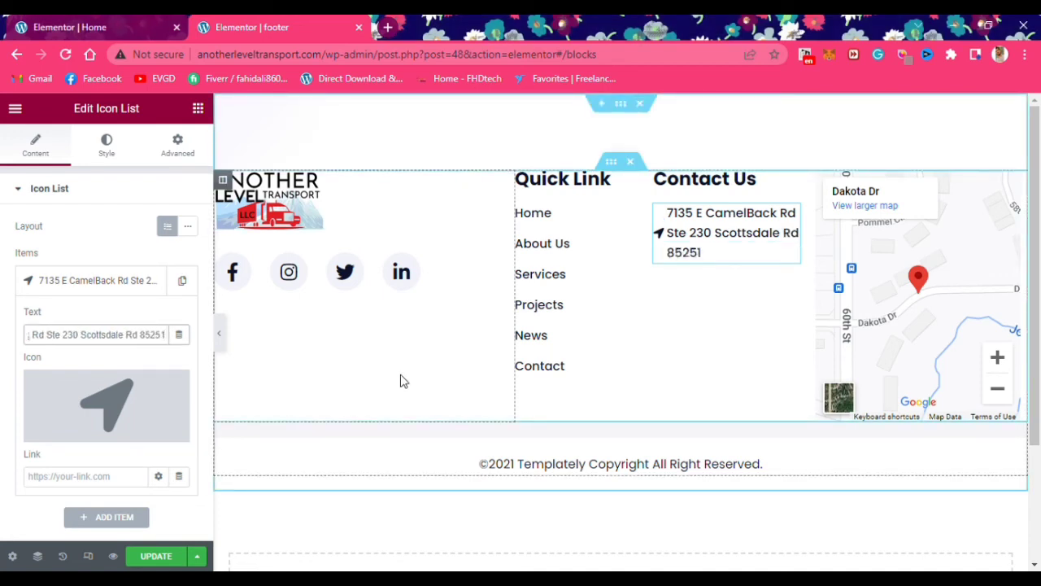
click(107, 280)
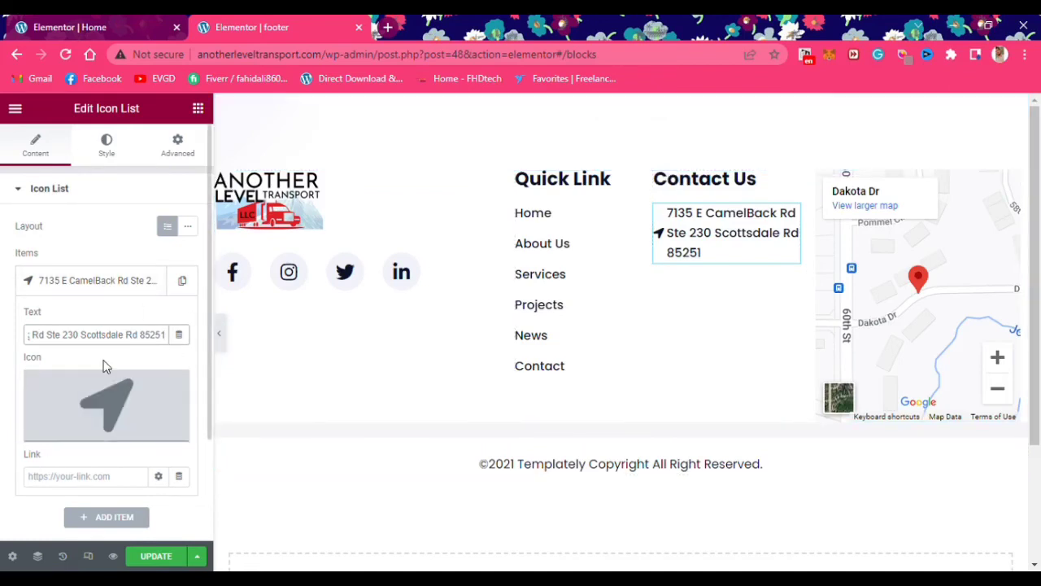
click(92, 319)
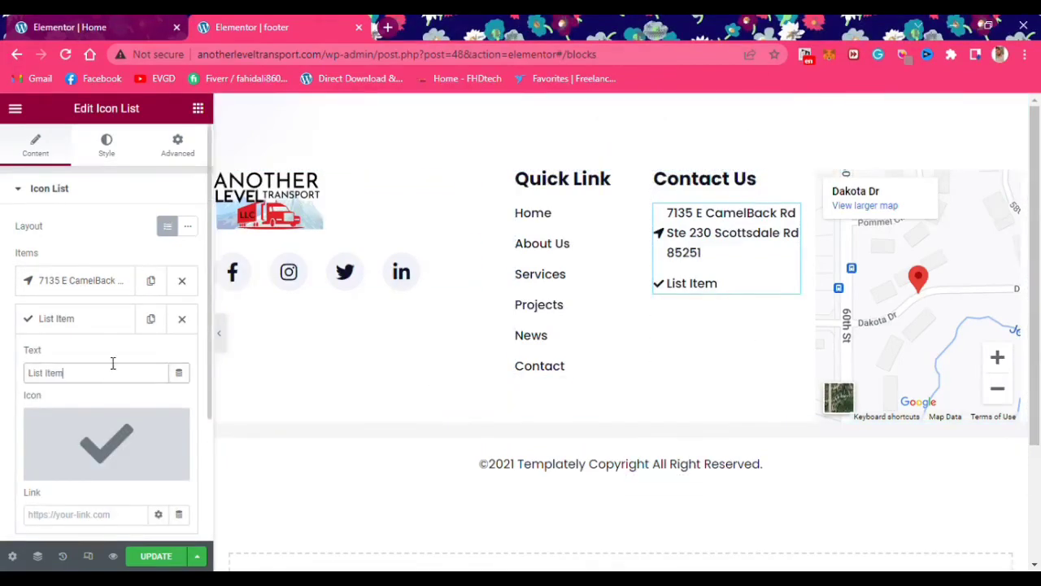
Give the second item an envelope icon and the company's info e-mail address
click(127, 427)
text(mail)
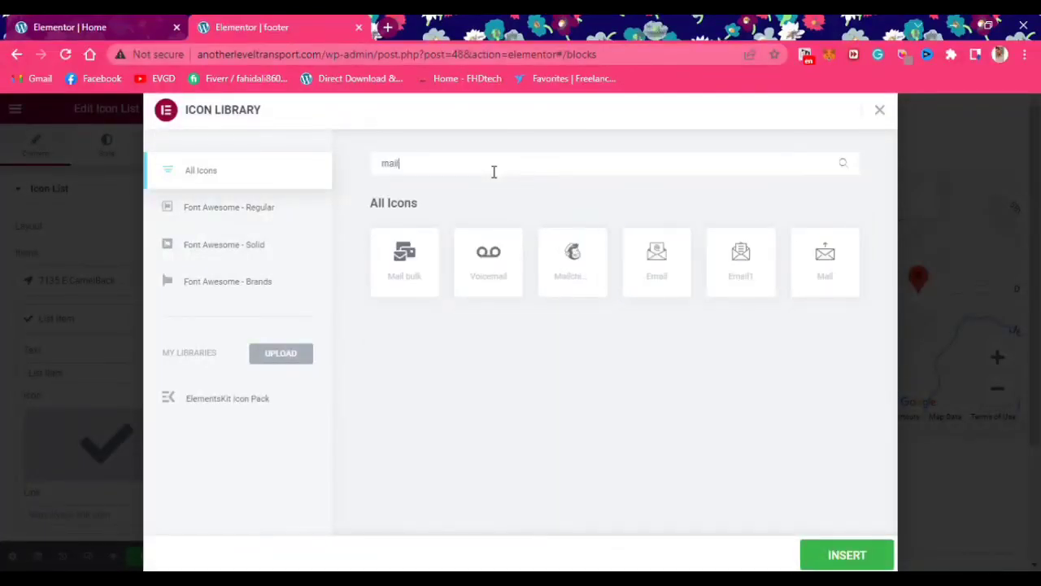
click(741, 260)
click(847, 555)
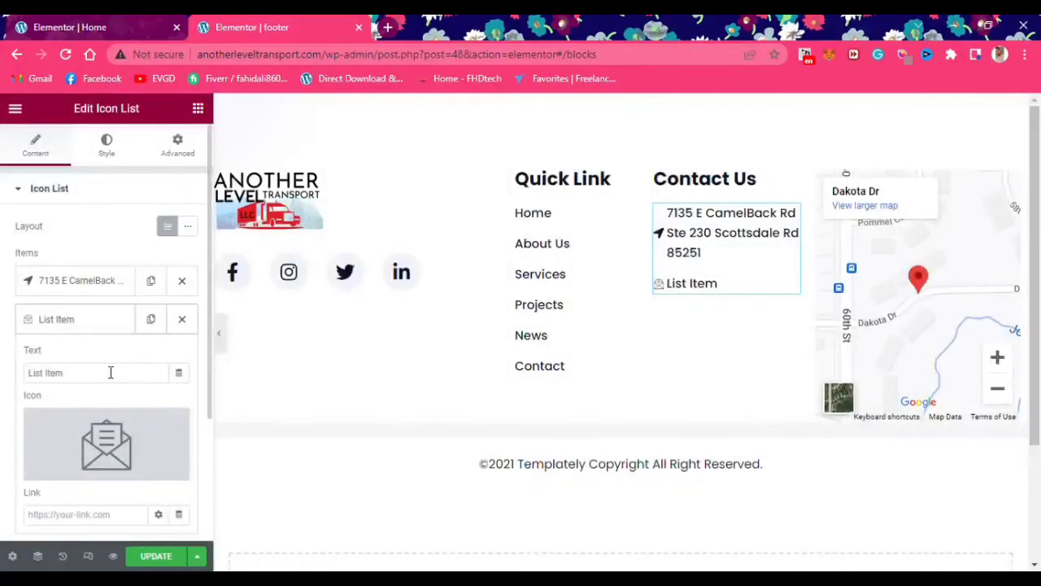
drag(109, 372, 5, 372)
text(info)
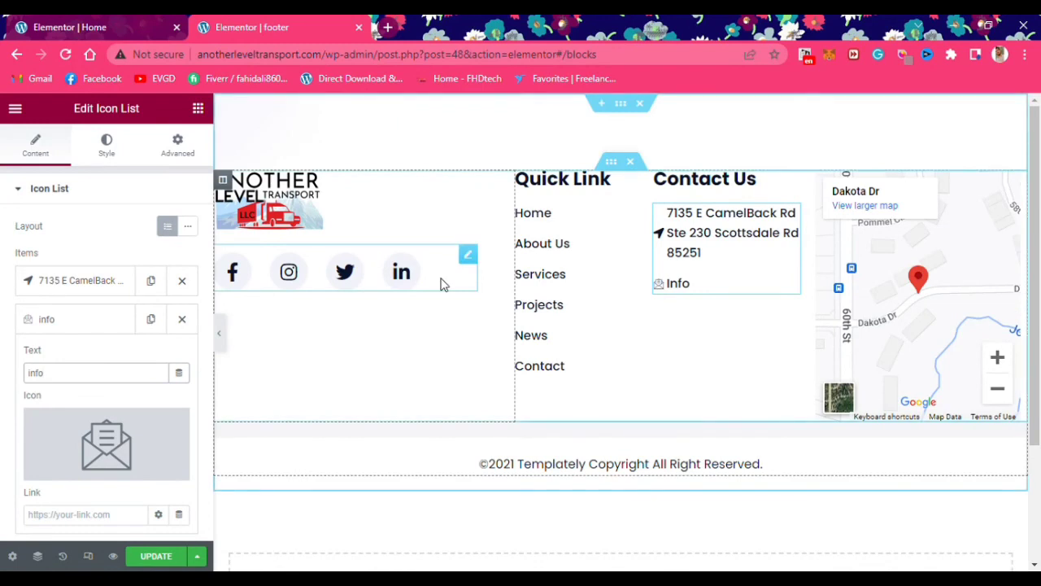
text(@)
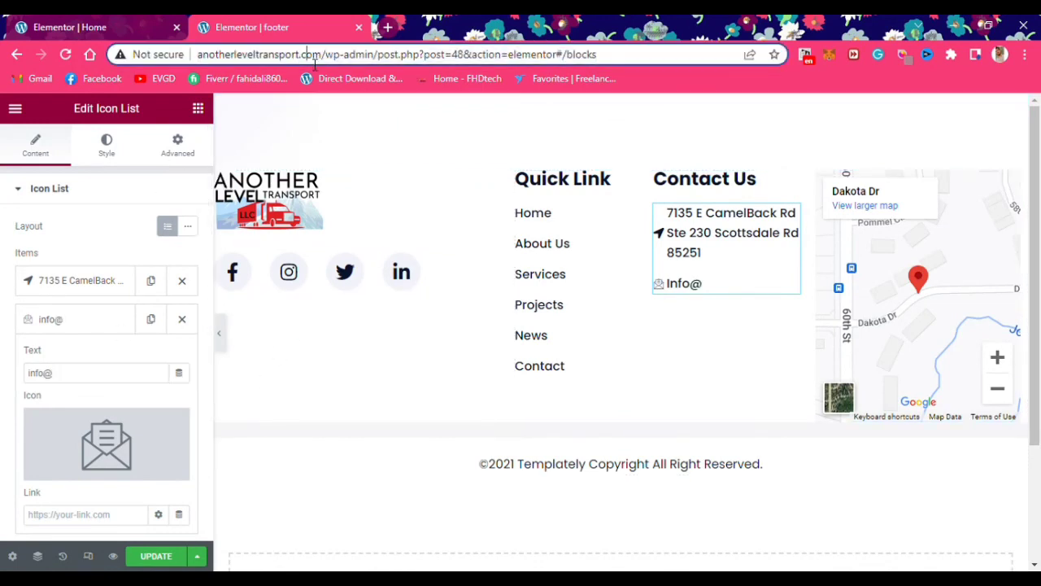
drag(299, 55, 142, 72)
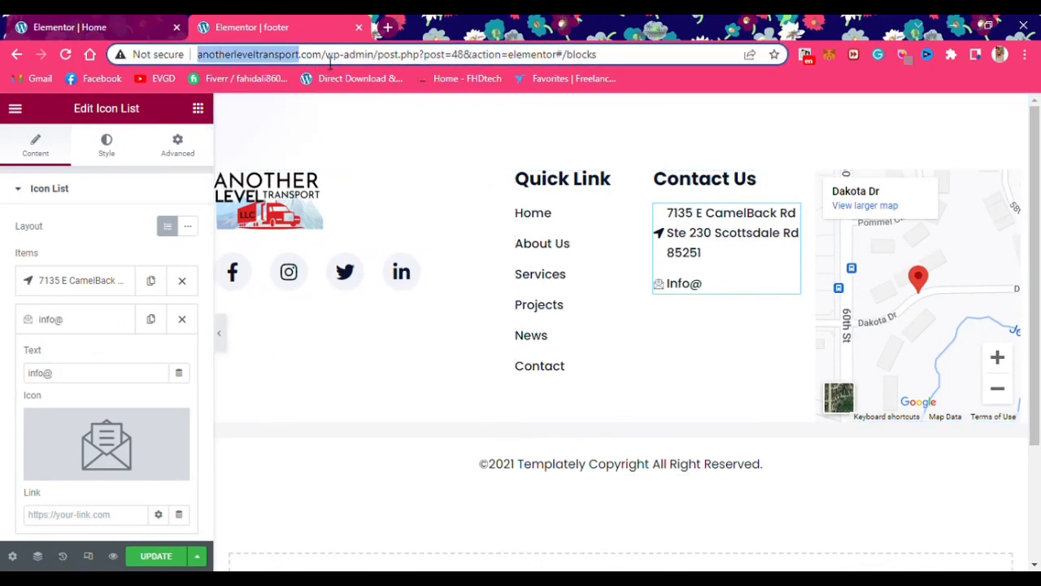
drag(329, 58, 184, 80)
key(ctrl+c)
click(121, 374)
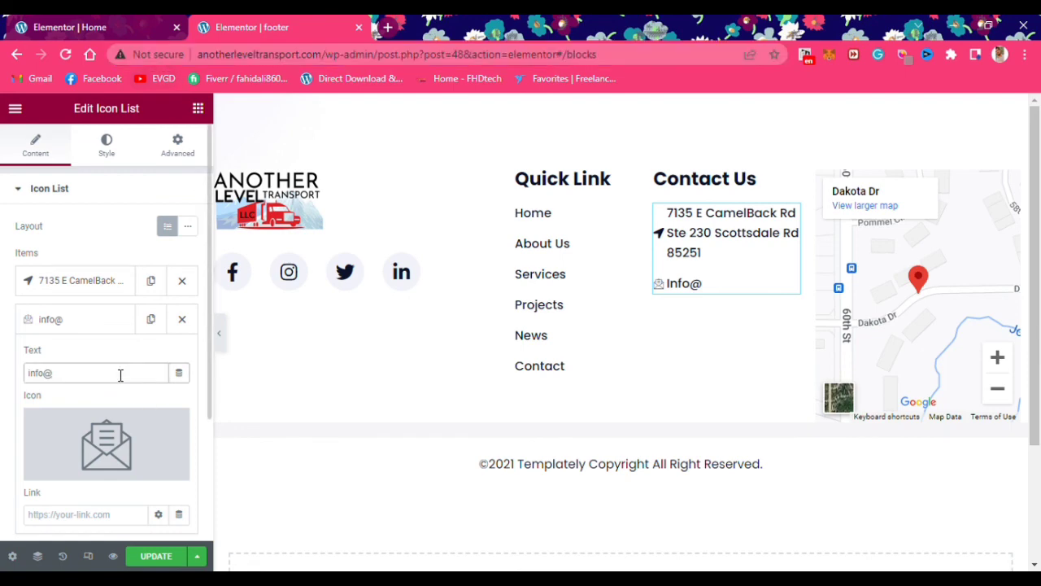
key(ctrl+v)
scroll(105, 406, down, 1)
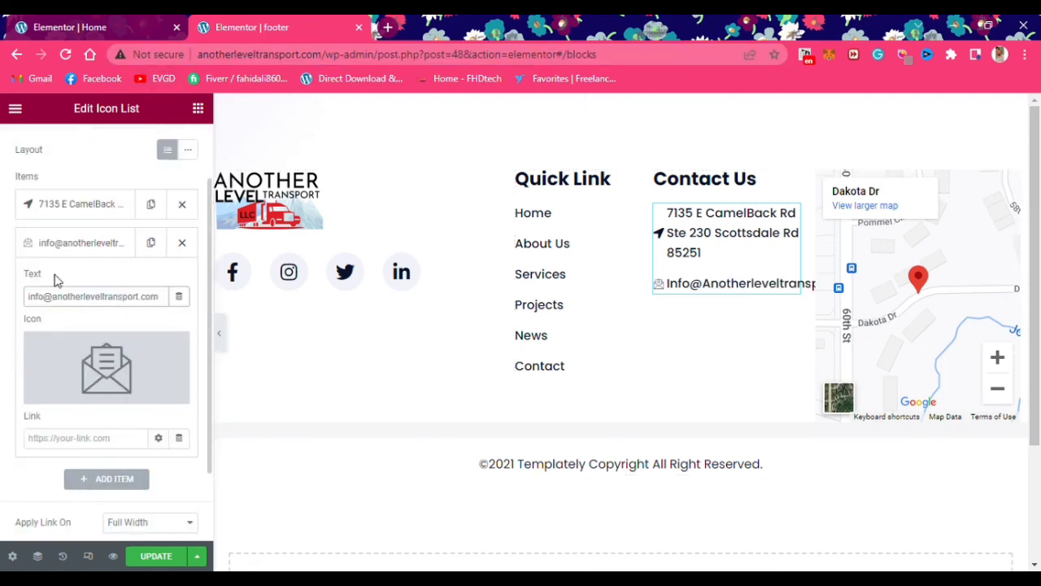
Add a third item with a phone icon and start entering the company's phone number
click(90, 479)
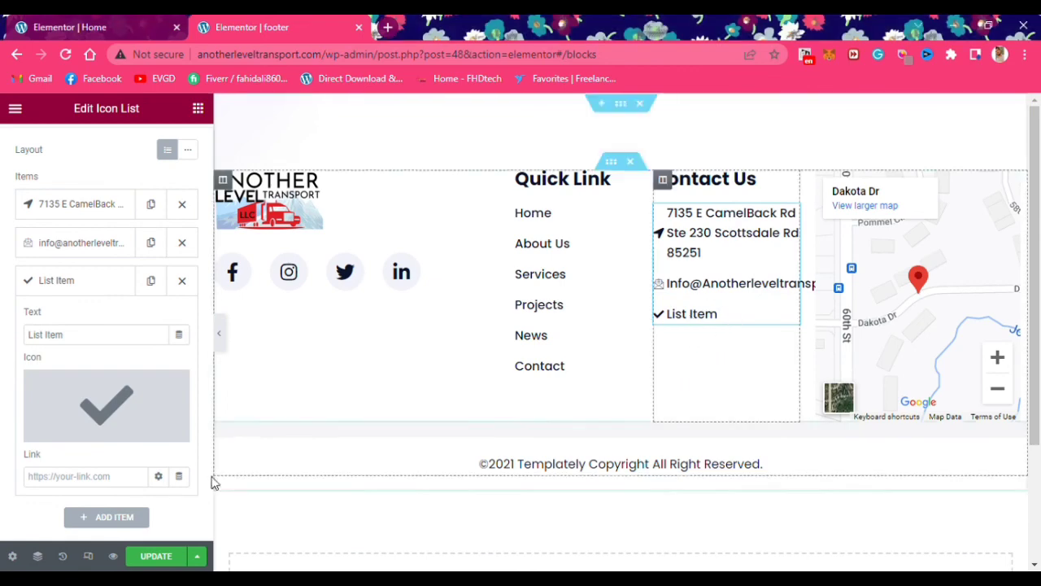
click(106, 406)
click(616, 174)
text(phone)
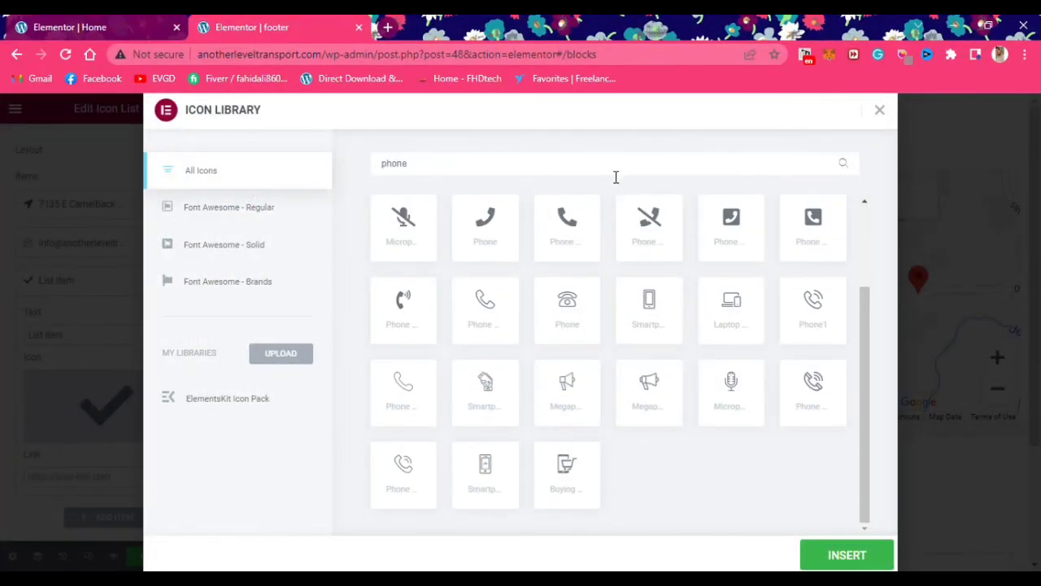
click(567, 220)
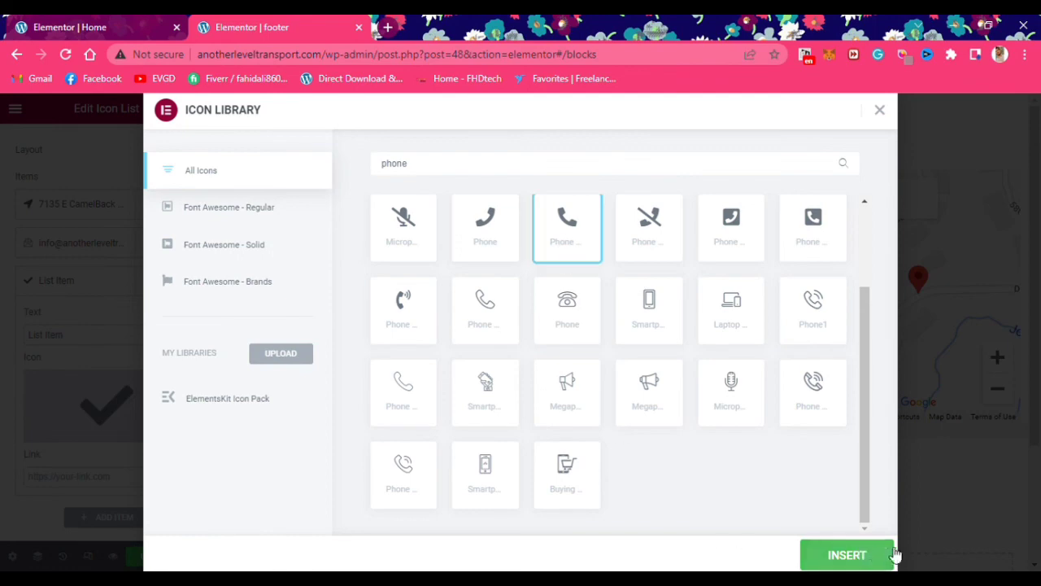
click(847, 555)
triple_click(40, 334)
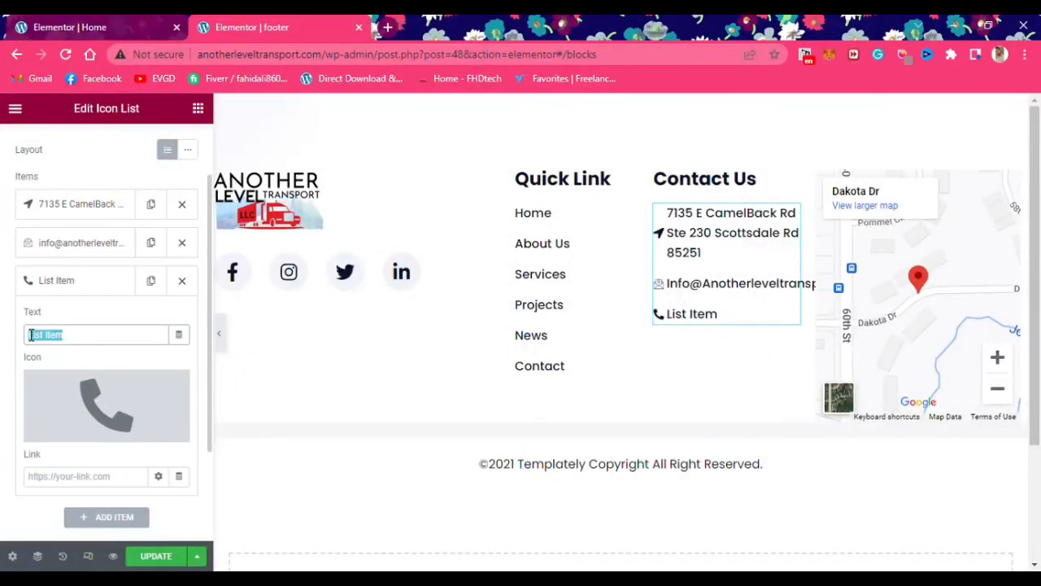
text(844+)
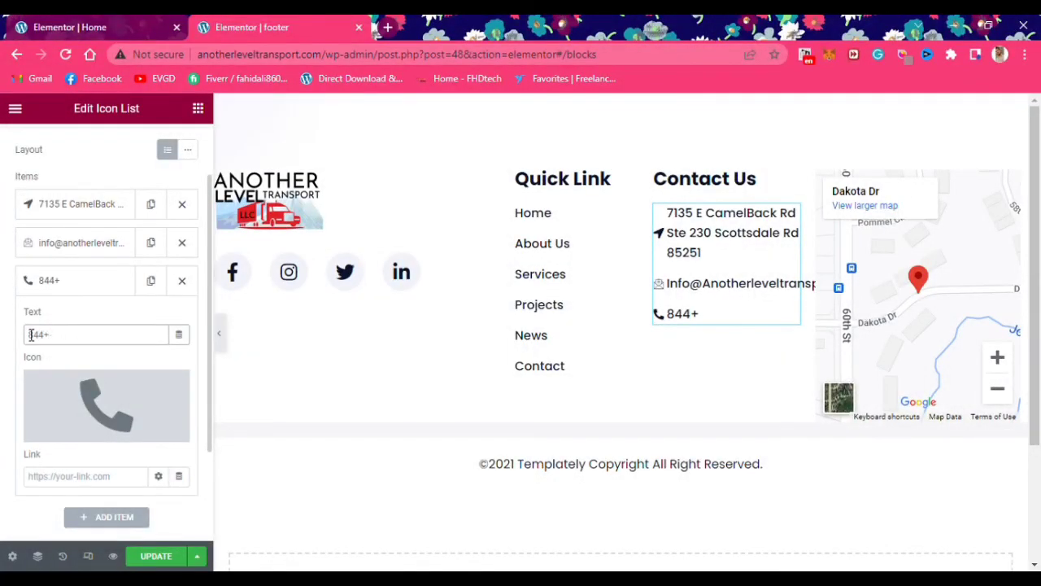
key(BackSpace)
text(-754-)
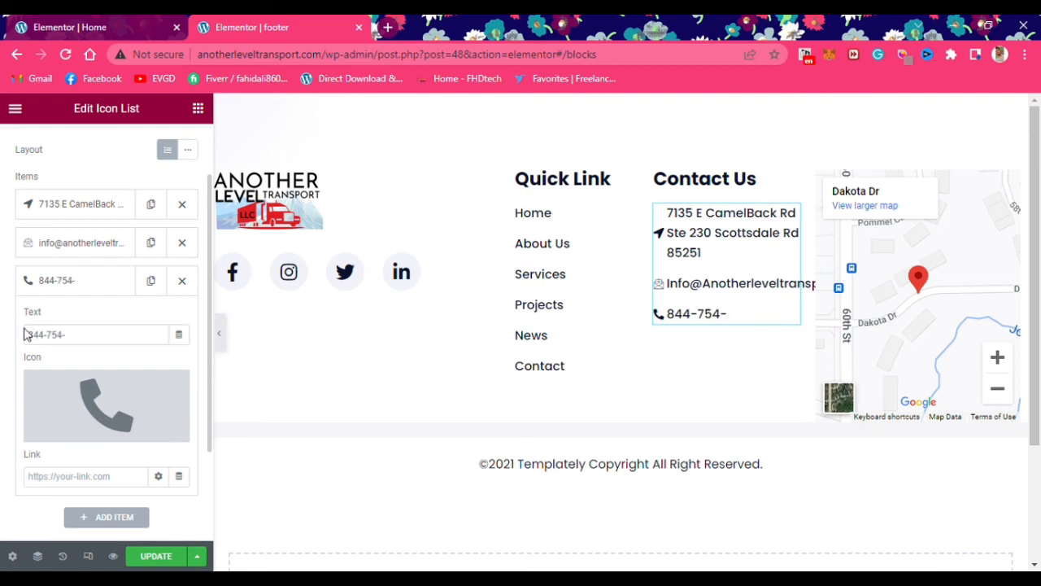